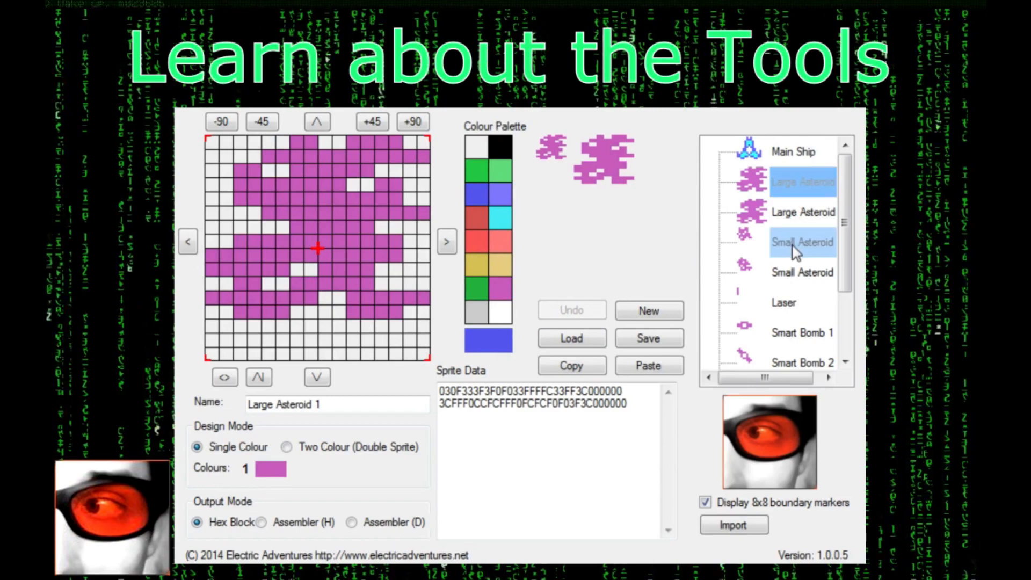
Step: View the Laser, Smart Bomb 1 and Main Ship sprites from the sprite list
{"action": "left_click", "coordinate": [789, 301]}
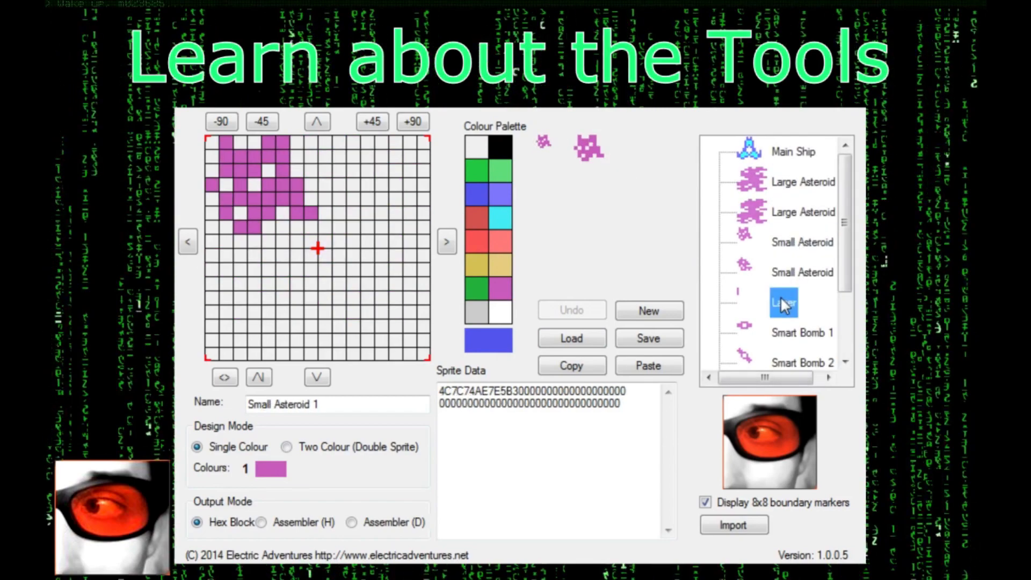
{"action": "left_click", "coordinate": [784, 335]}
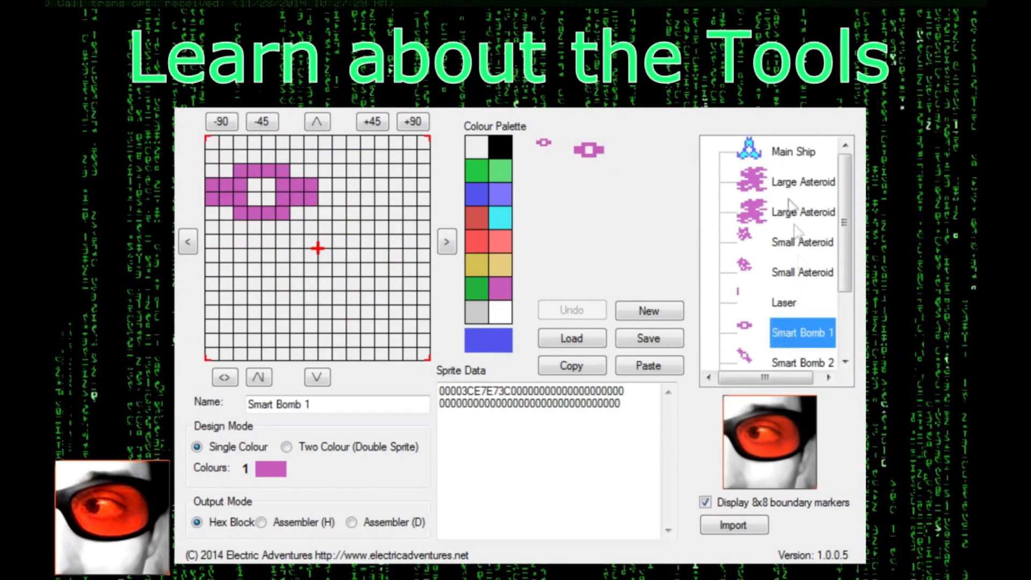
{"action": "left_click", "coordinate": [779, 150]}
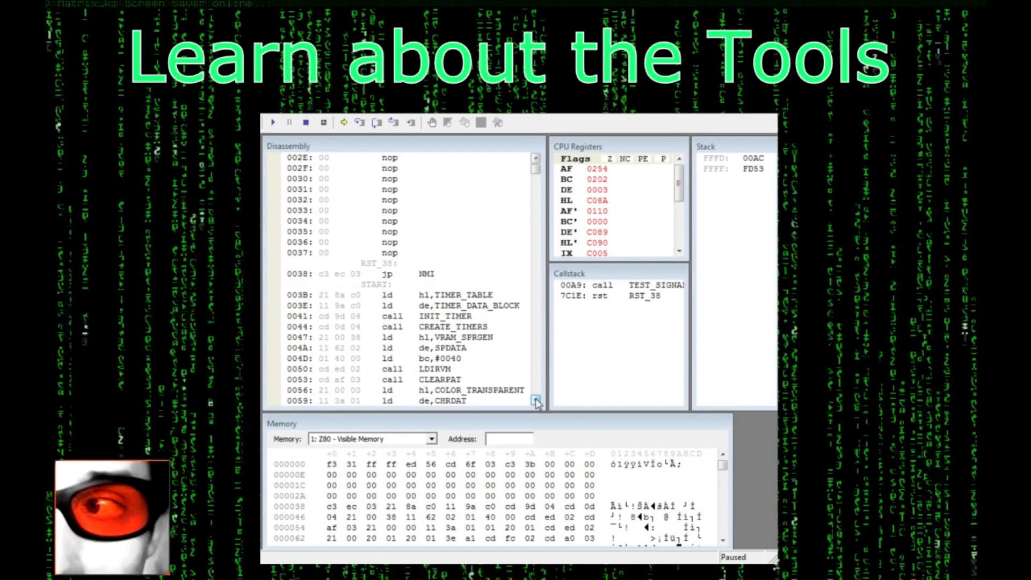
Step: Examine the disassembled code following the START label in the debugger
{"action": "left_click", "coordinate": [536, 400]}
{"action": "left_click", "coordinate": [536, 400]}
{"action": "left_click", "coordinate": [536, 400]}
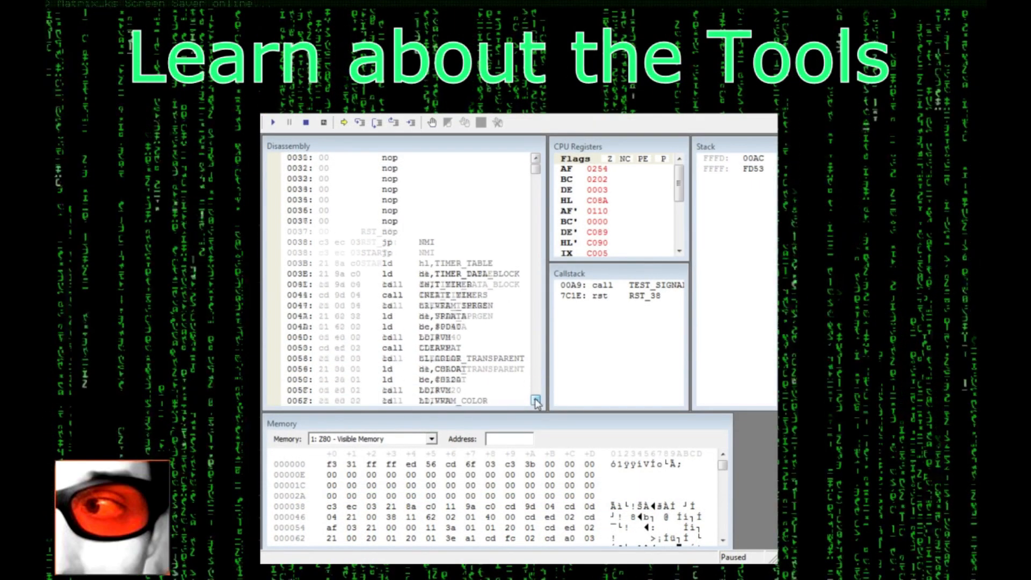
{"action": "left_click", "coordinate": [536, 400]}
{"action": "left_click", "coordinate": [536, 400]}
{"action": "left_click", "coordinate": [536, 400]}
{"action": "left_click", "coordinate": [275, 284]}
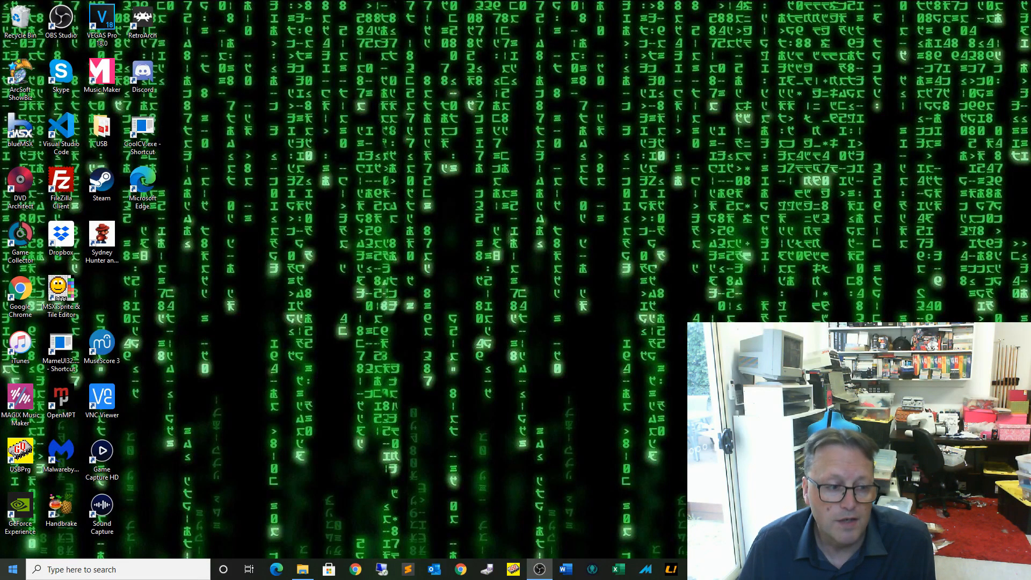
{"action": "left_click", "coordinate": [13, 569]}
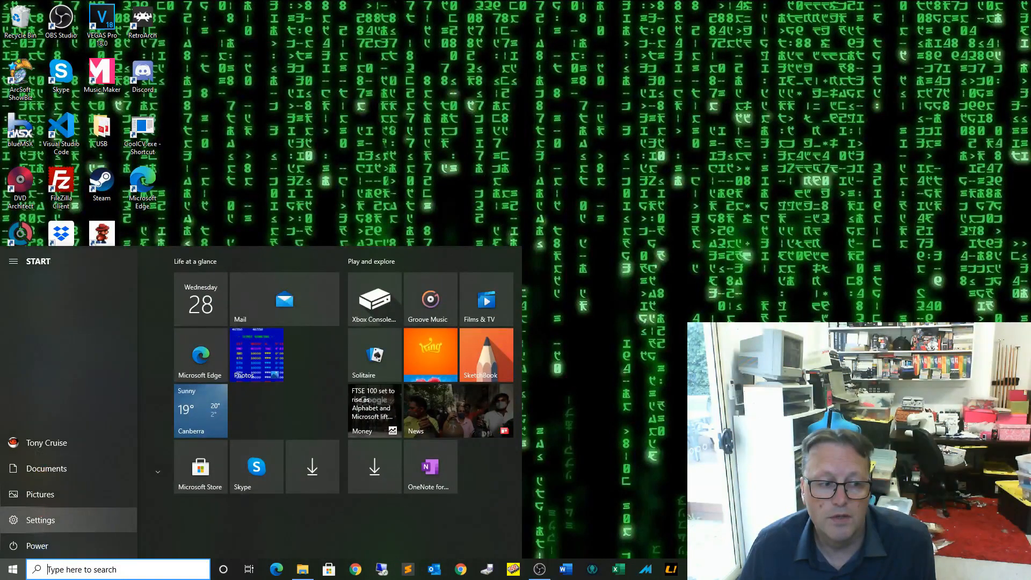
{"action": "left_click", "coordinate": [21, 520]}
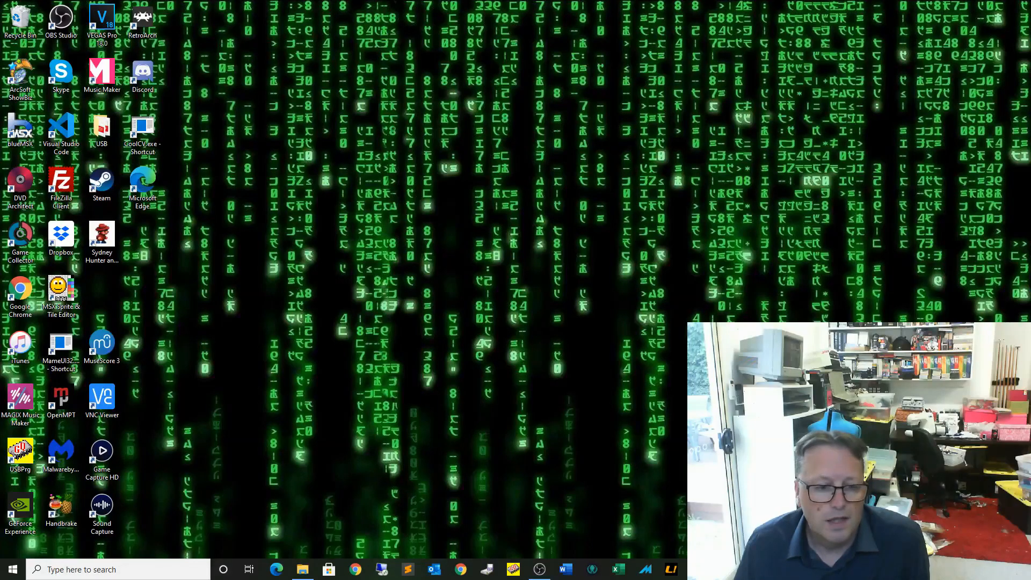
{"action": "left_click", "coordinate": [461, 569]}
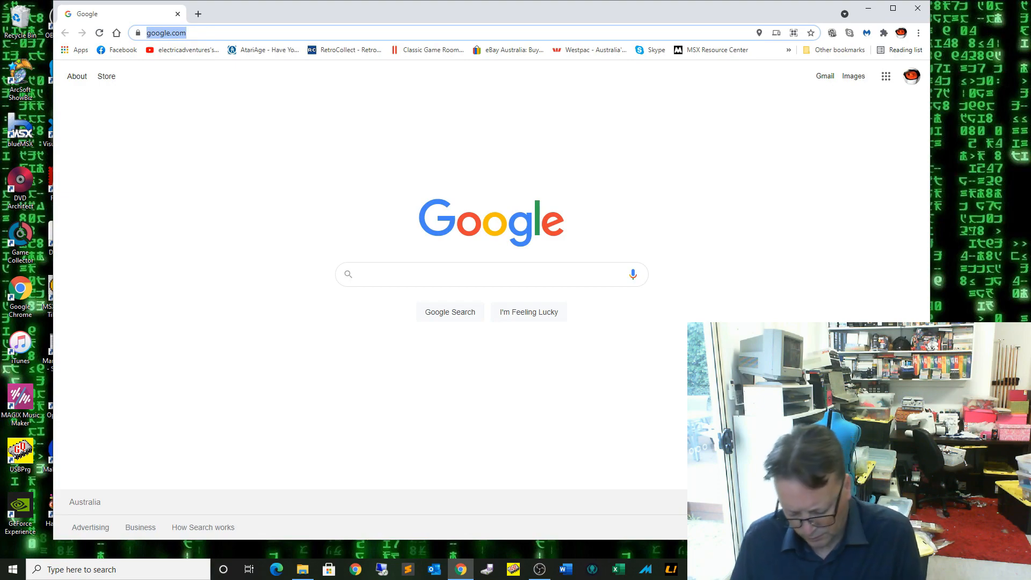
{"action": "type", "text": "www.electricadventures.net"}
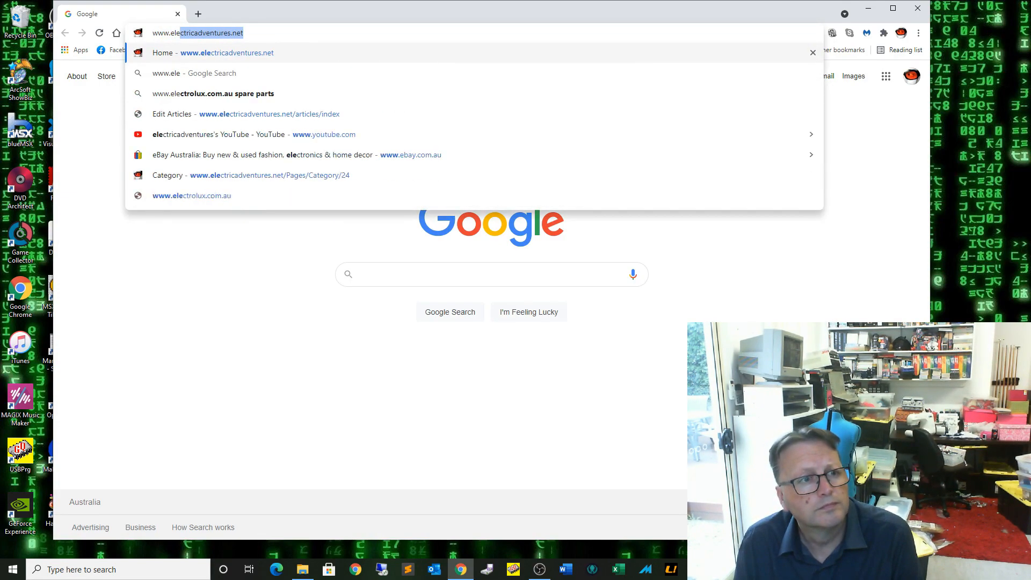
{"action": "key", "text": "Return"}
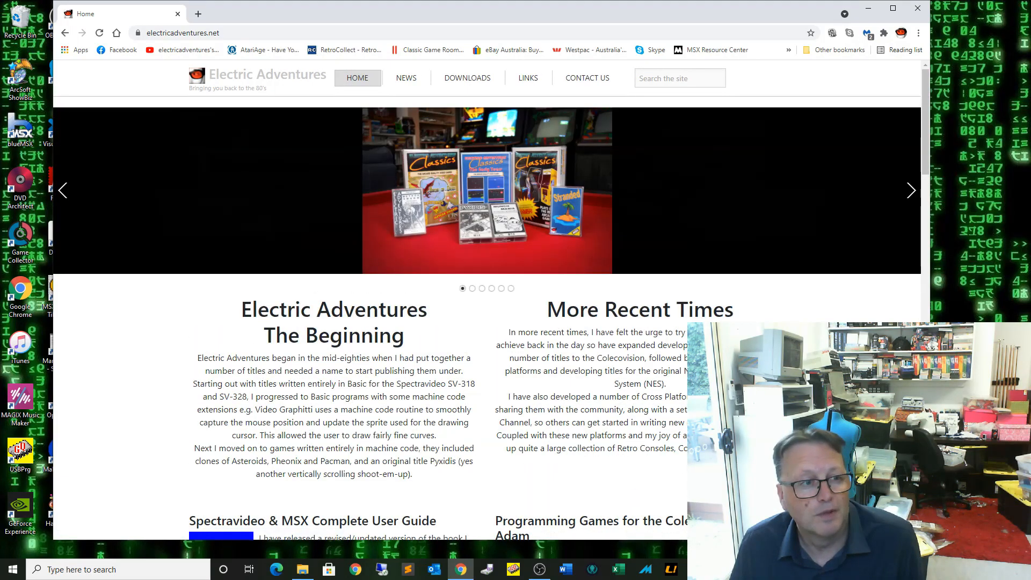
Step: Find the MSX/Coleco Sprite & Tile Set Editor section on the home page and open its details page
{"action": "scroll", "coordinate": [487, 300], "scroll_direction": "down", "scroll_amount": 7}
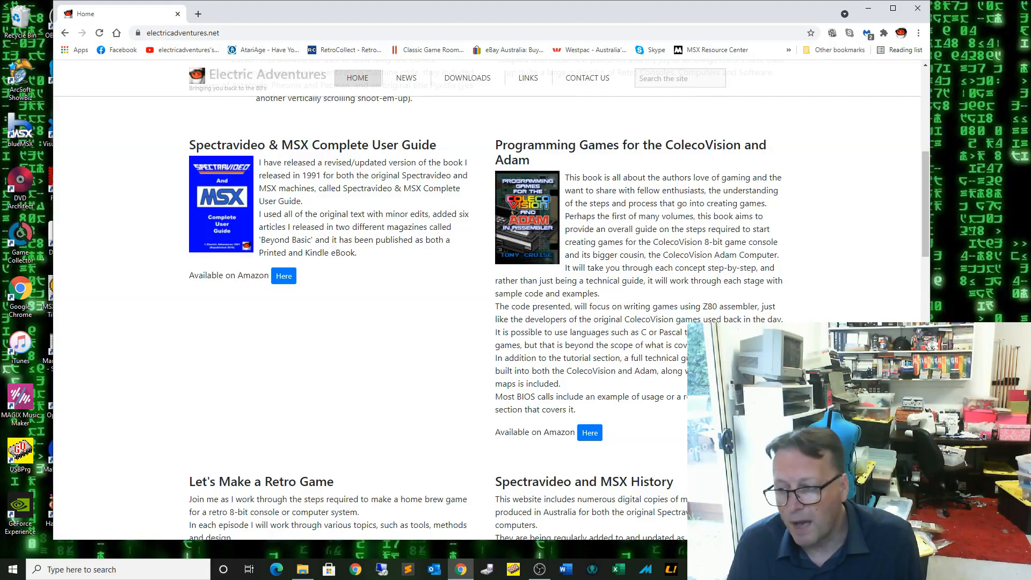
{"action": "scroll", "coordinate": [483, 301], "scroll_direction": "down", "scroll_amount": 4}
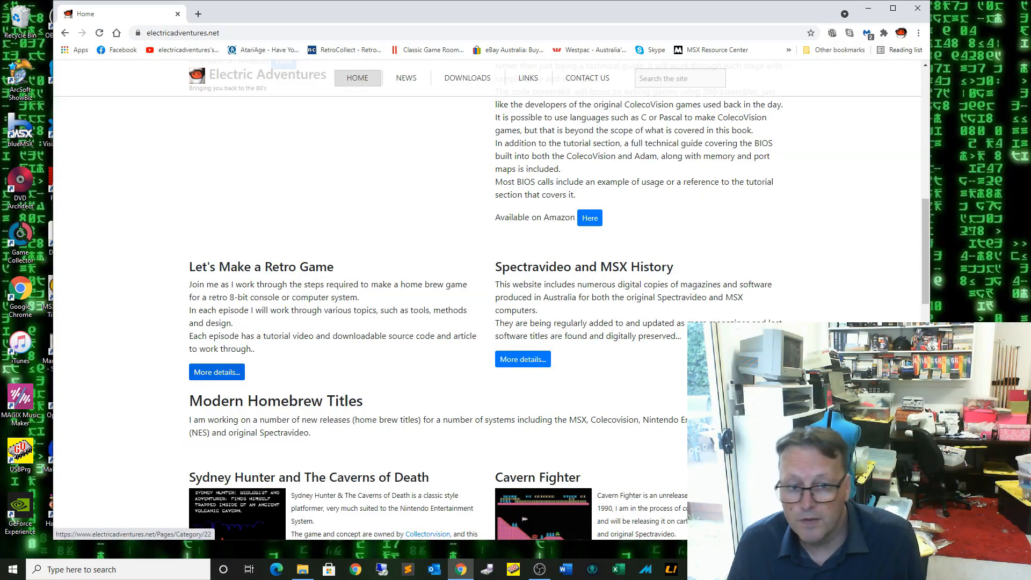
{"action": "scroll", "coordinate": [217, 372], "scroll_direction": "down", "scroll_amount": 2}
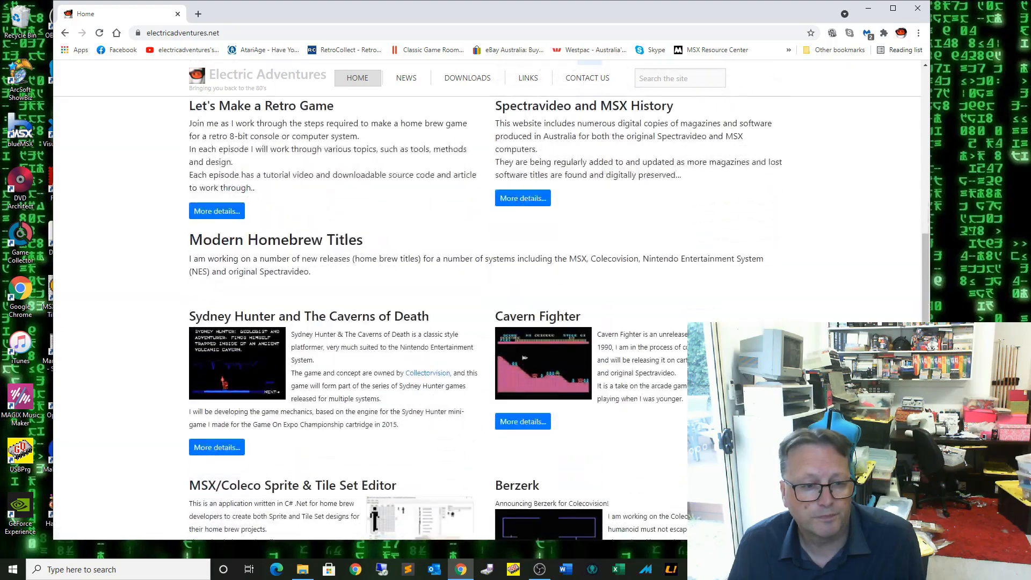
{"action": "scroll", "coordinate": [217, 372], "scroll_direction": "down", "scroll_amount": 4}
{"action": "scroll", "coordinate": [217, 371], "scroll_direction": "down", "scroll_amount": 3}
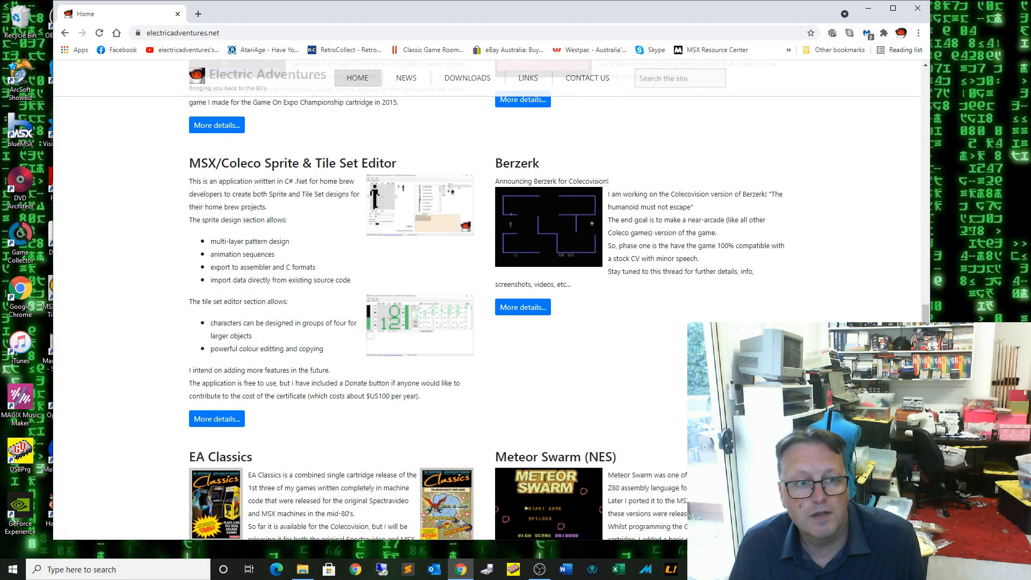
{"action": "left_click", "coordinate": [217, 419]}
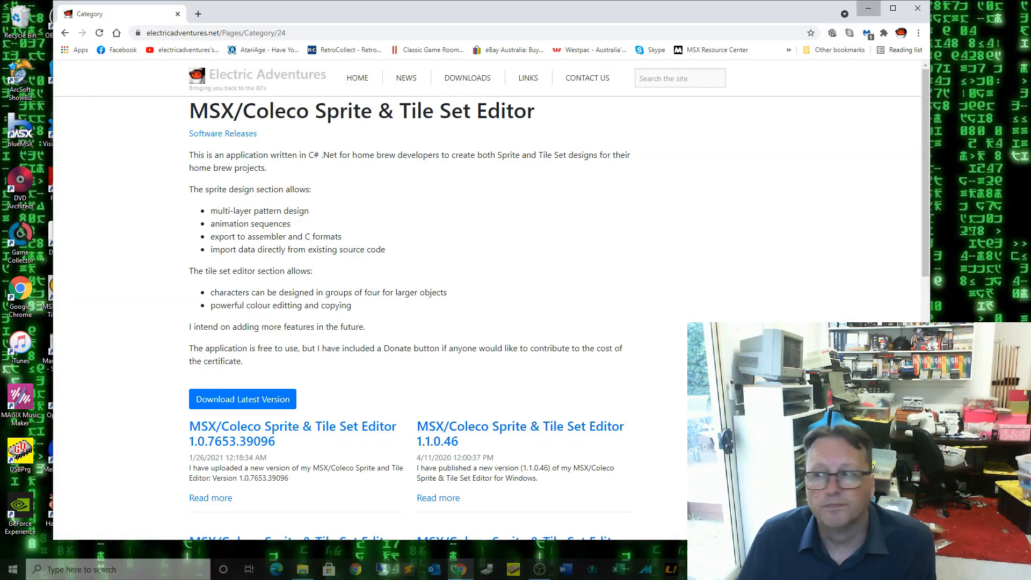
Step: Minimise the browser, launch the MSX Sprite & Tile Editor and move its window clear of the webcam picture
{"action": "left_click", "coordinate": [869, 8]}
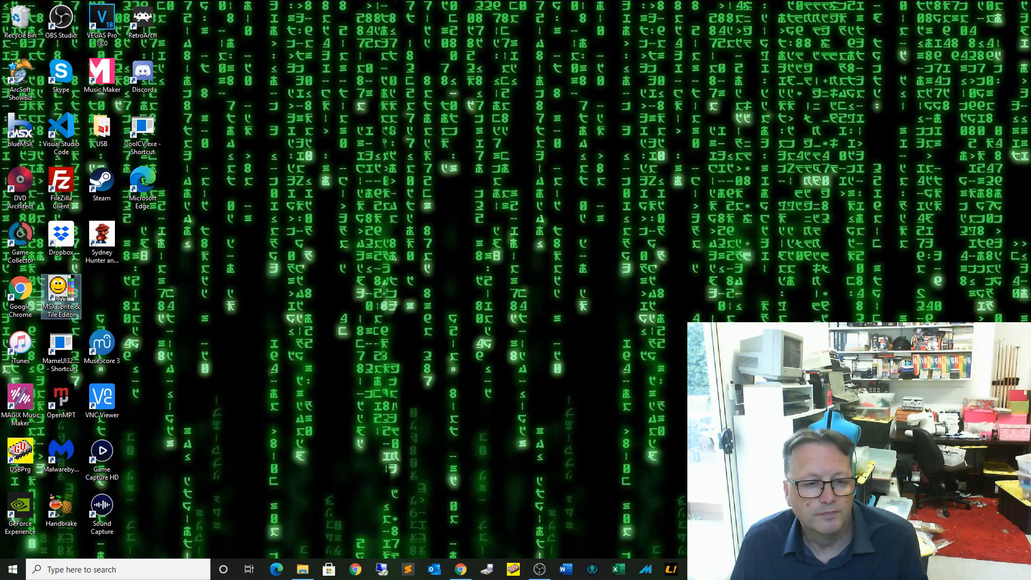
{"action": "double_click", "coordinate": [61, 293]}
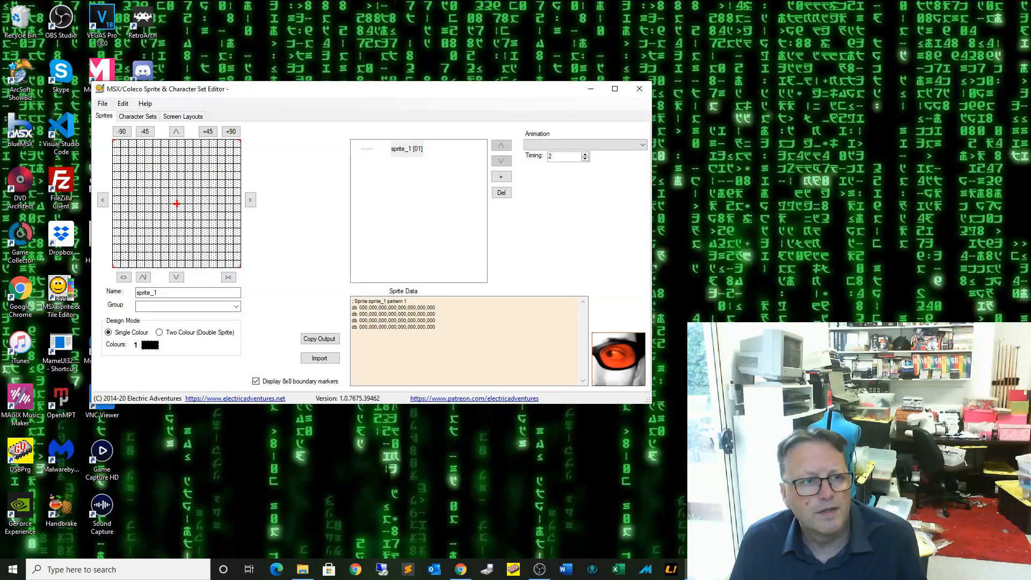
{"action": "left_click_drag", "start_coordinate": [272, 91], "coordinate": [353, 43]}
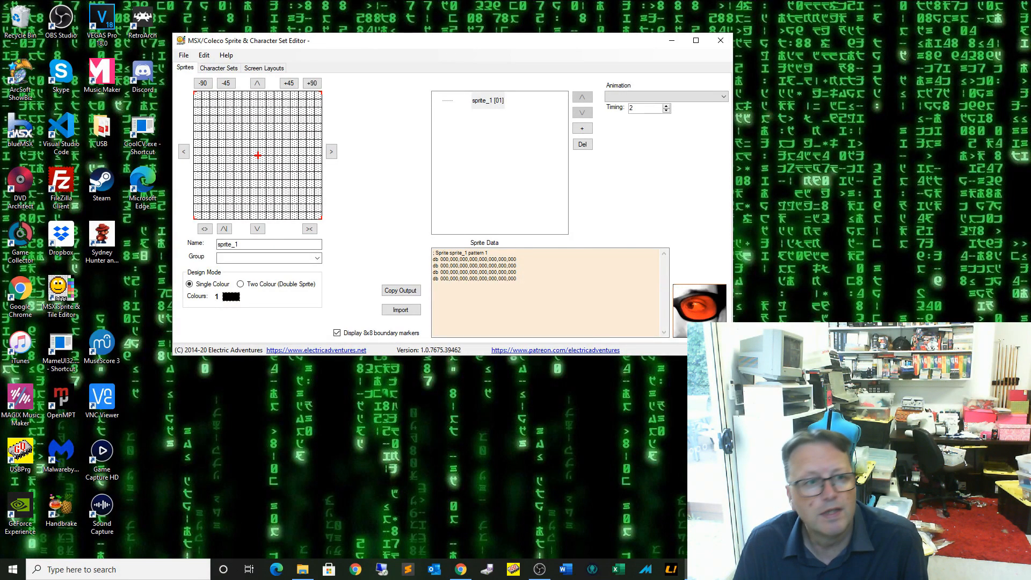
Step: Draw the nose and stepped left edge of a black ship outline in the sprite_1 grid
{"action": "left_click", "coordinate": [254, 119]}
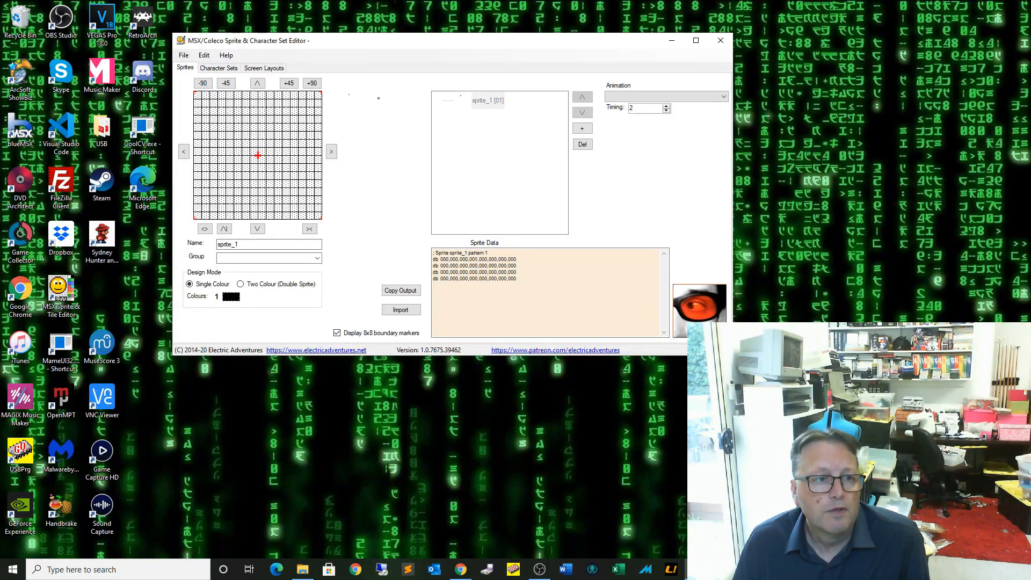
{"action": "left_click", "coordinate": [262, 120]}
{"action": "mouse_move", "coordinate": [245, 127]}
{"action": "left_mouse_down"}
{"action": "mouse_move", "coordinate": [245, 143]}
{"action": "mouse_move", "coordinate": [270, 144]}
{"action": "mouse_move", "coordinate": [236, 153]}
{"action": "mouse_move", "coordinate": [221, 184]}
{"action": "left_mouse_up"}
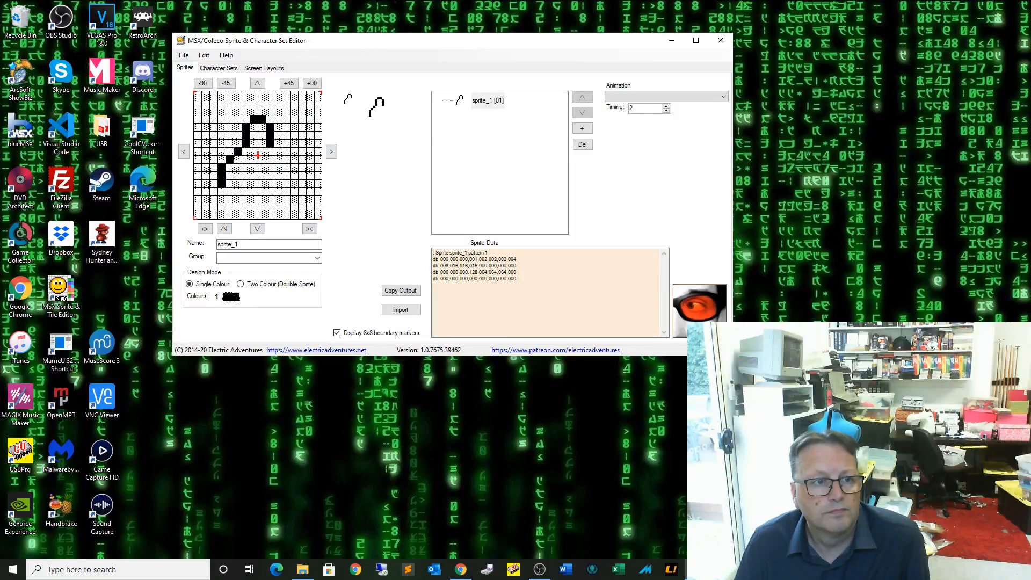
Step: Complete the ship outline with a mirrored right slope and a straight base joining both sides
{"action": "left_click", "coordinate": [278, 151]}
{"action": "left_click", "coordinate": [286, 159]}
{"action": "left_click", "coordinate": [294, 168]}
{"action": "left_click", "coordinate": [294, 176]}
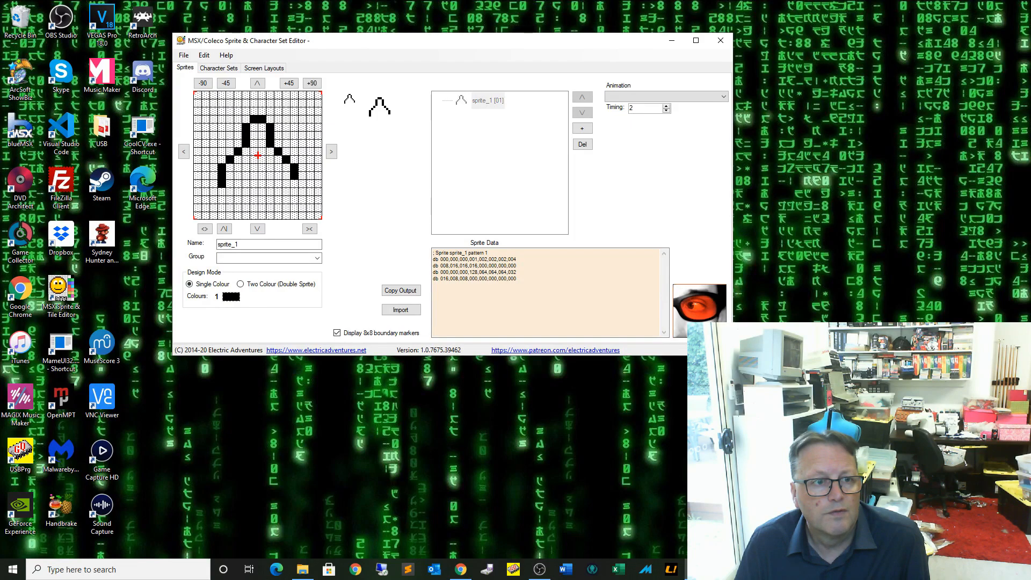
{"action": "left_click", "coordinate": [294, 183]}
{"action": "left_click", "coordinate": [293, 184]}
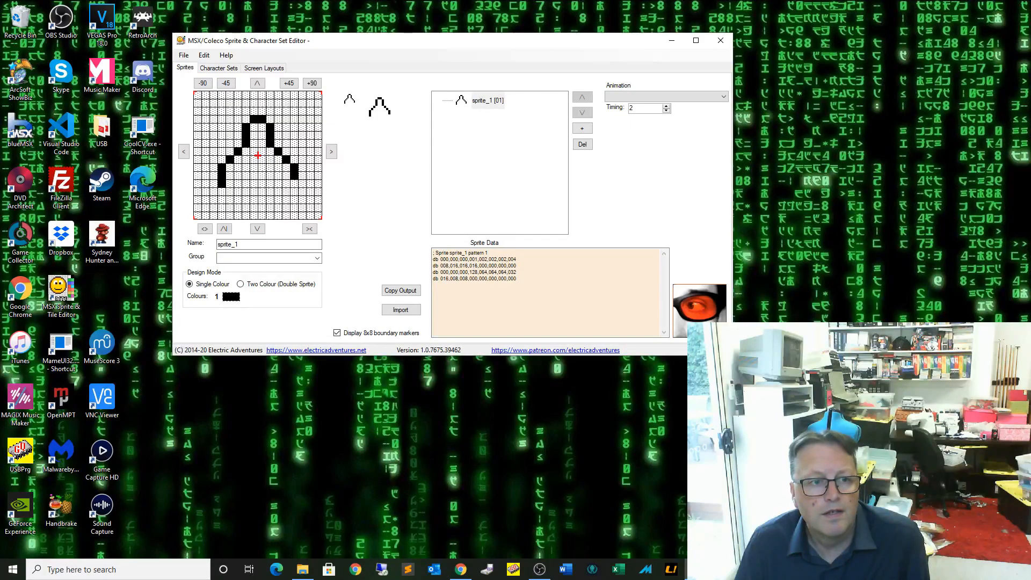
{"action": "left_click", "coordinate": [294, 184]}
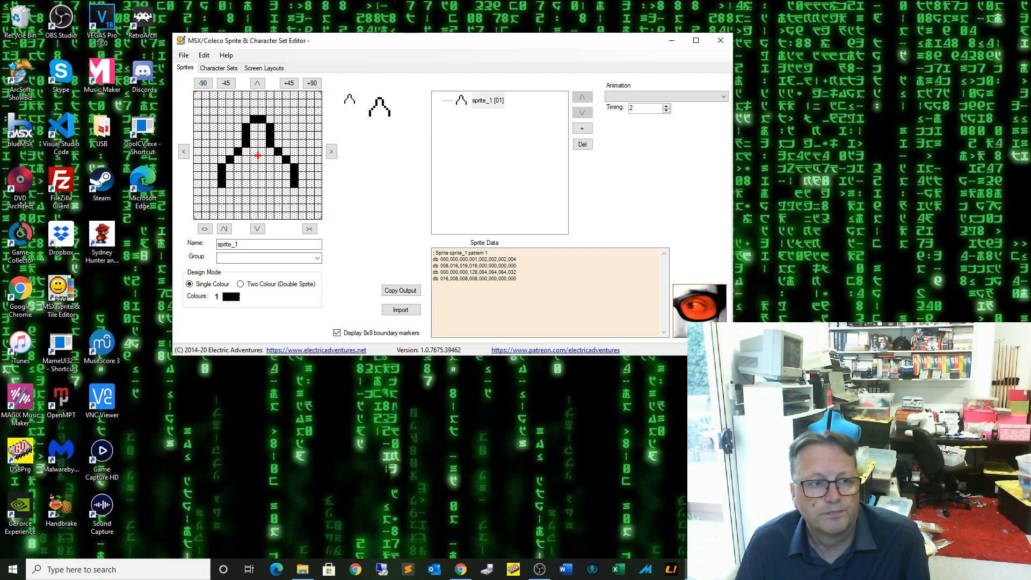
{"action": "left_click_drag", "start_coordinate": [294, 183], "coordinate": [229, 184]}
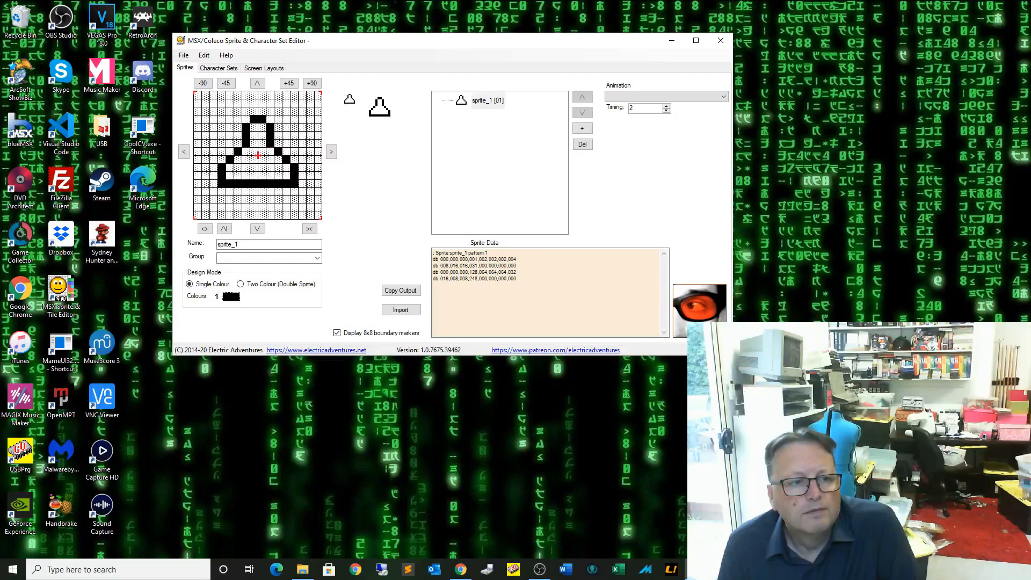
Step: Set sprite colour 1 to blue and, in Two Colour (Double Sprite) mode, colour 2 to cyan
{"action": "double_click", "coordinate": [231, 296]}
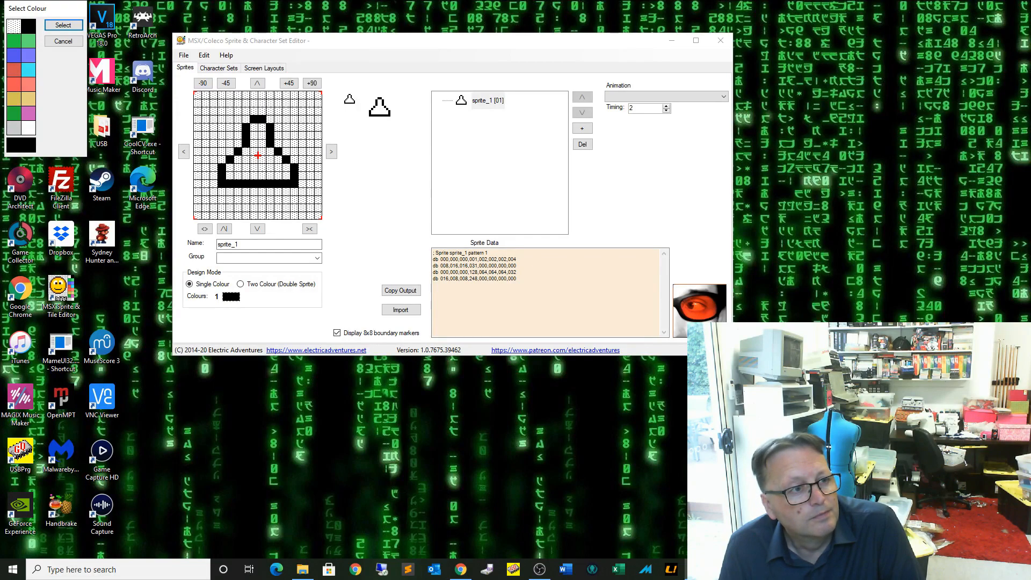
{"action": "double_click", "coordinate": [14, 56]}
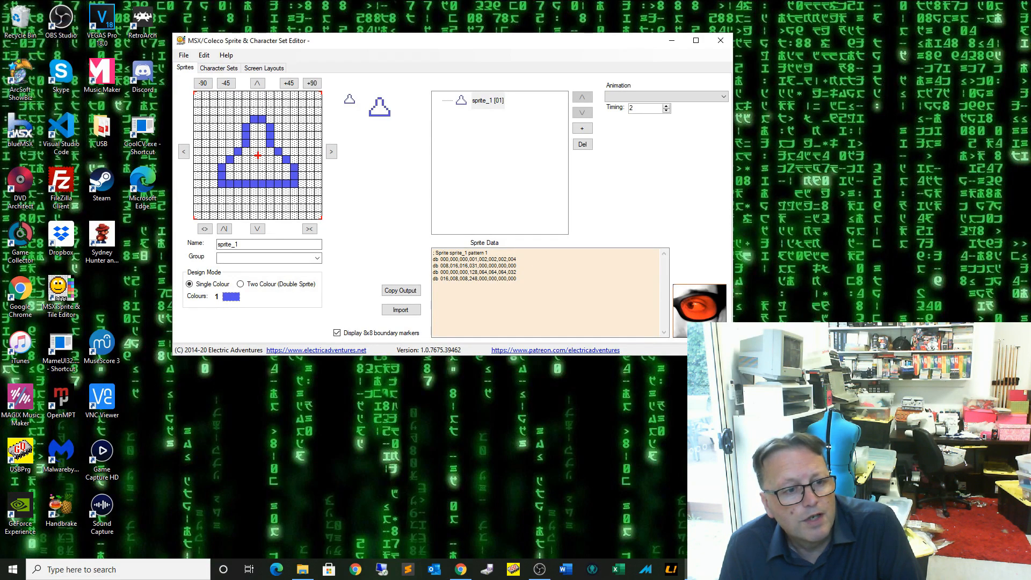
{"action": "left_click", "coordinate": [240, 284]}
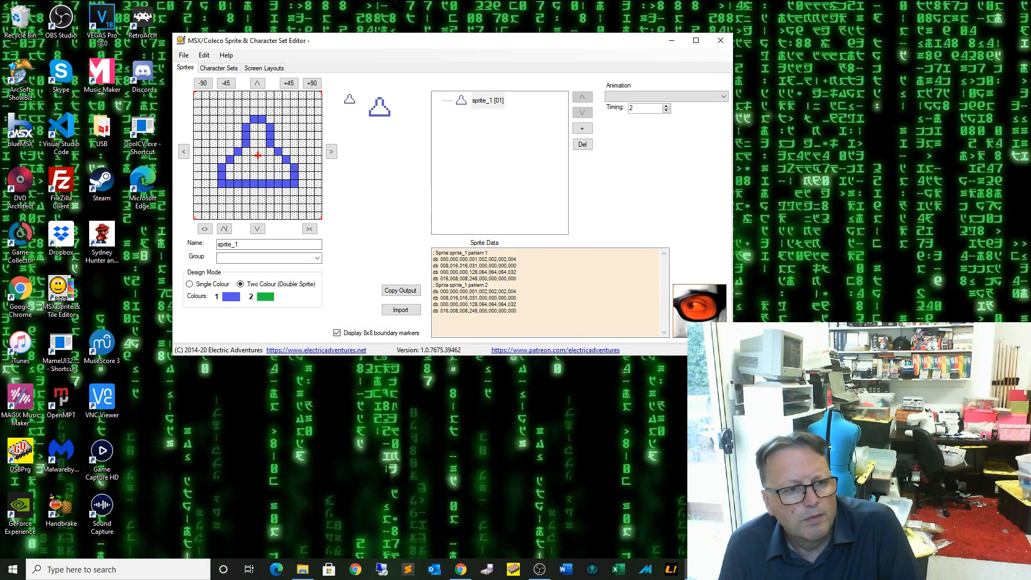
{"action": "left_click", "coordinate": [266, 297]}
{"action": "double_click", "coordinate": [28, 74]}
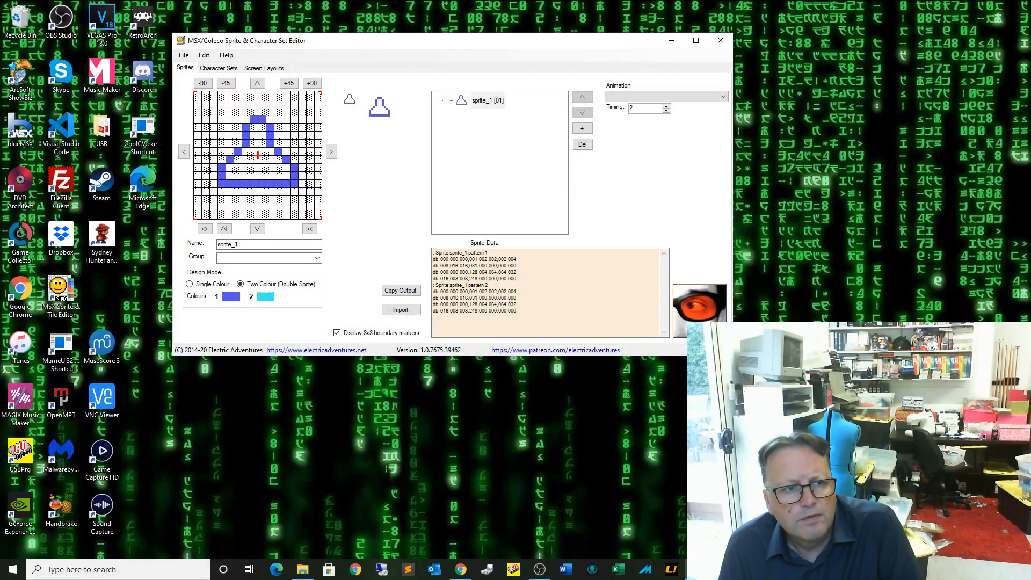
Step: Fill the ship's interior with cyan and add a three-pixel cyan column on each side of its base
{"action": "mouse_move", "coordinate": [254, 126]}
{"action": "left_mouse_down"}
{"action": "mouse_move", "coordinate": [263, 152]}
{"action": "mouse_move", "coordinate": [246, 160]}
{"action": "mouse_move", "coordinate": [286, 167]}
{"action": "mouse_move", "coordinate": [228, 172]}
{"action": "mouse_move", "coordinate": [261, 168]}
{"action": "left_mouse_up"}
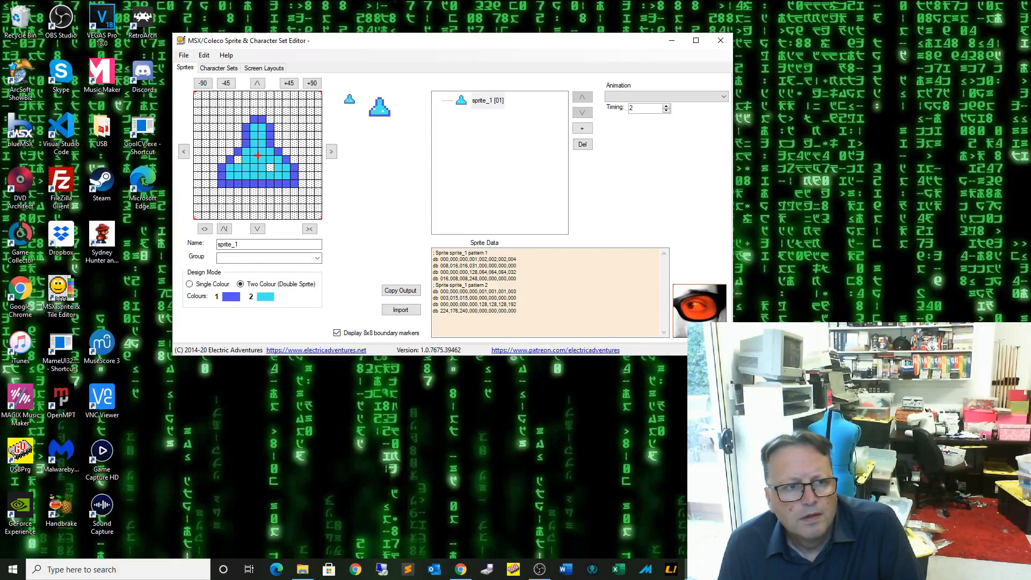
{"action": "left_click", "coordinate": [269, 167]}
{"action": "left_click", "coordinate": [237, 159]}
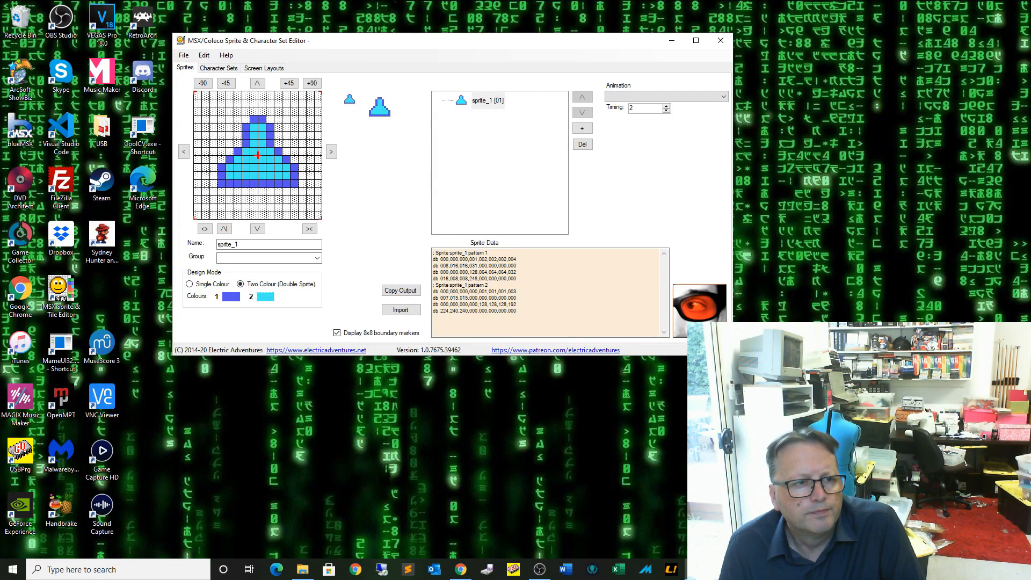
{"action": "left_click_drag", "start_coordinate": [213, 168], "coordinate": [213, 183]}
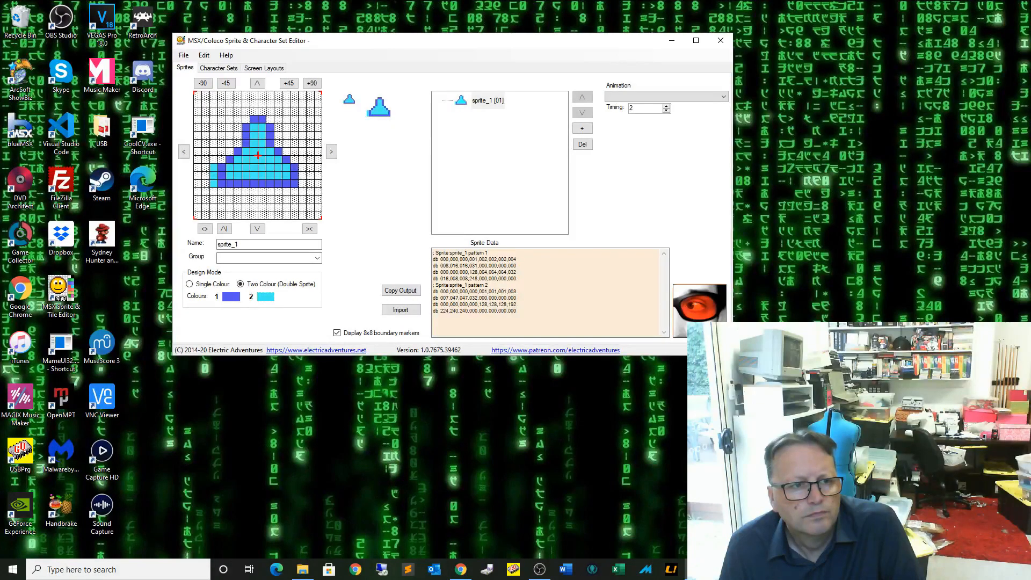
{"action": "left_click_drag", "start_coordinate": [302, 168], "coordinate": [302, 184]}
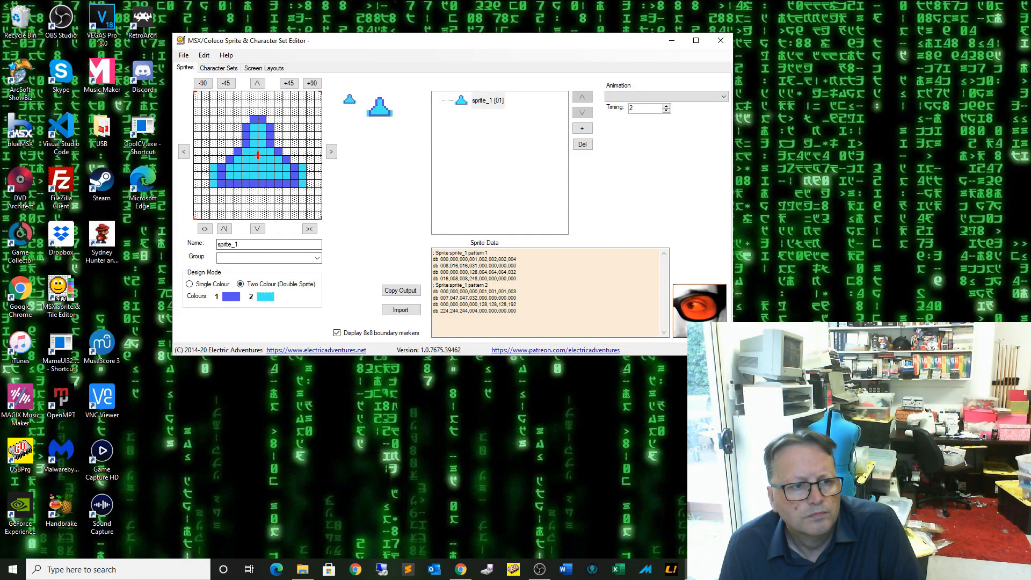
Step: Using blue colour 1, draw a four-pixel column at each outer wing edge and a two-pixel bar across the ship's neck
{"action": "left_click", "coordinate": [231, 296]}
{"action": "left_click_drag", "start_coordinate": [205, 159], "coordinate": [205, 184]}
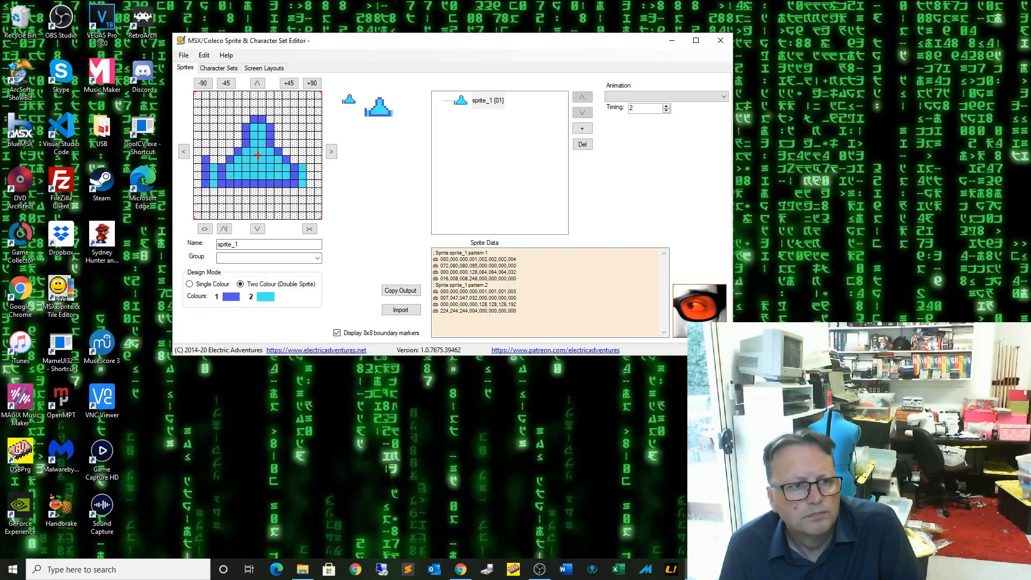
{"action": "left_click_drag", "start_coordinate": [310, 160], "coordinate": [310, 184]}
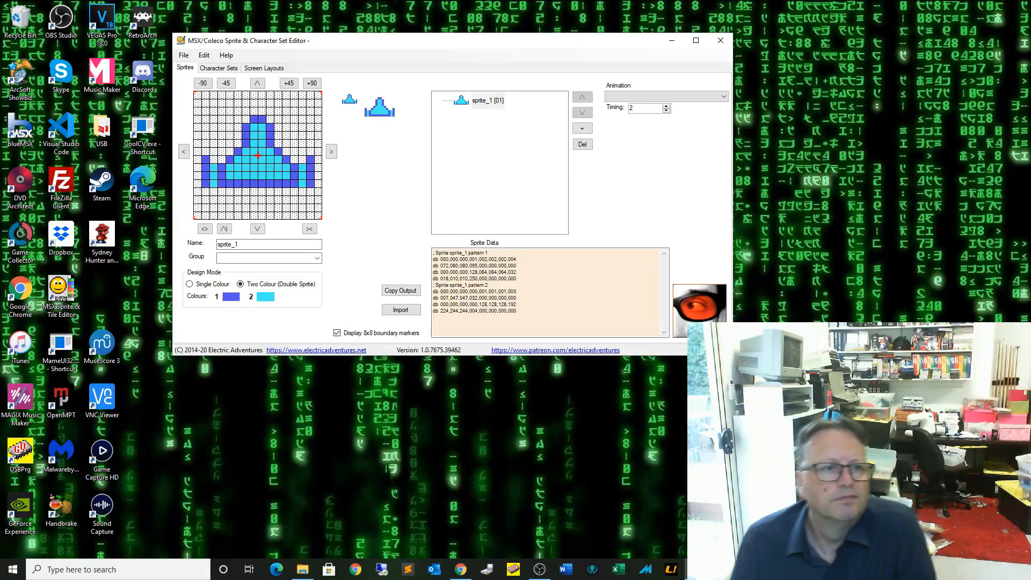
{"action": "left_click", "coordinate": [254, 143]}
{"action": "left_click", "coordinate": [262, 144]}
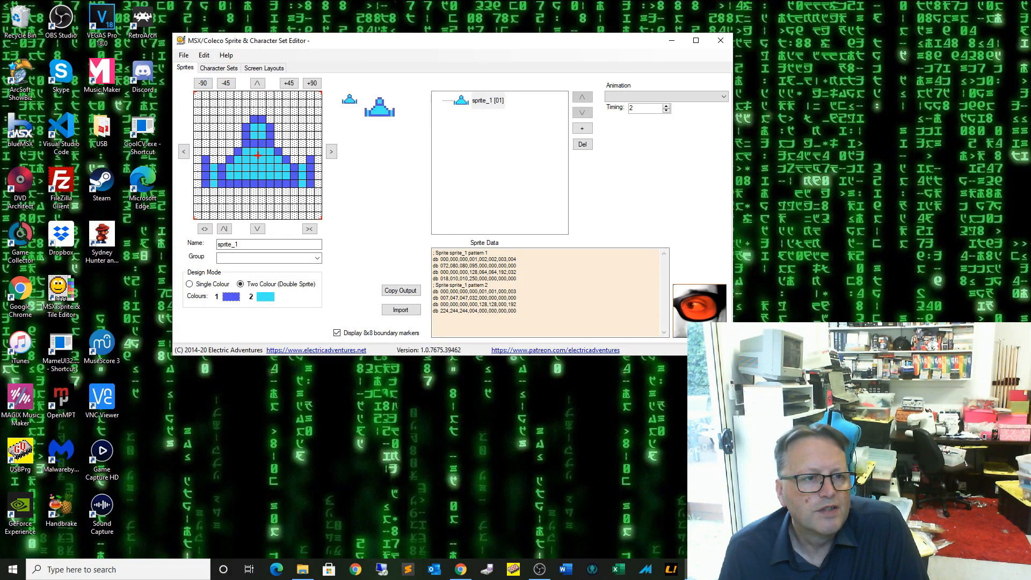
Step: Scatter blue pixels in a roughly symmetrical checkered pattern across the cyan areas of the ship's lower body
{"action": "left_click", "coordinate": [246, 159]}
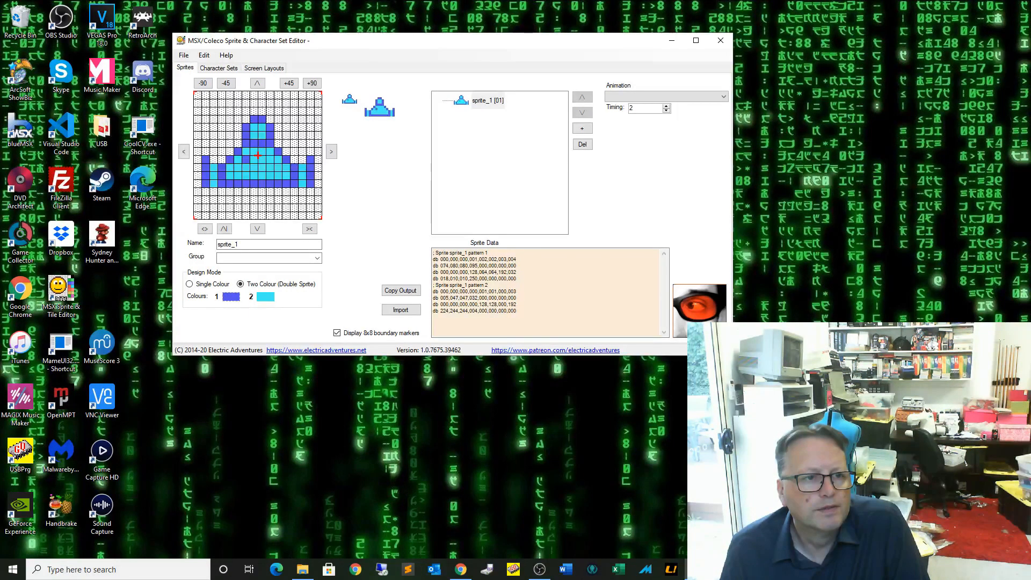
{"action": "left_click", "coordinate": [254, 168]}
{"action": "left_click", "coordinate": [262, 176]}
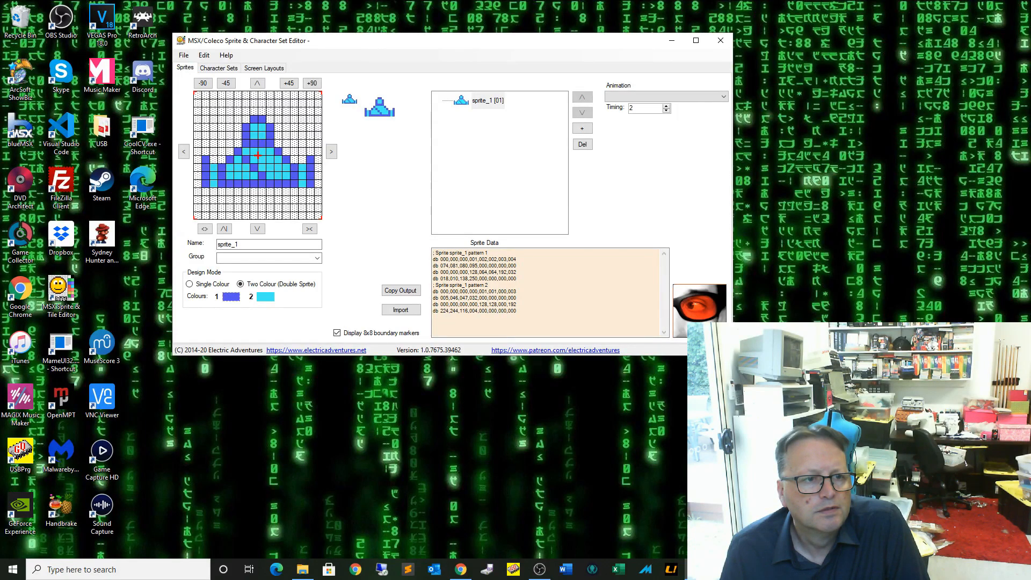
{"action": "left_click", "coordinate": [259, 156]}
{"action": "left_click", "coordinate": [246, 175]}
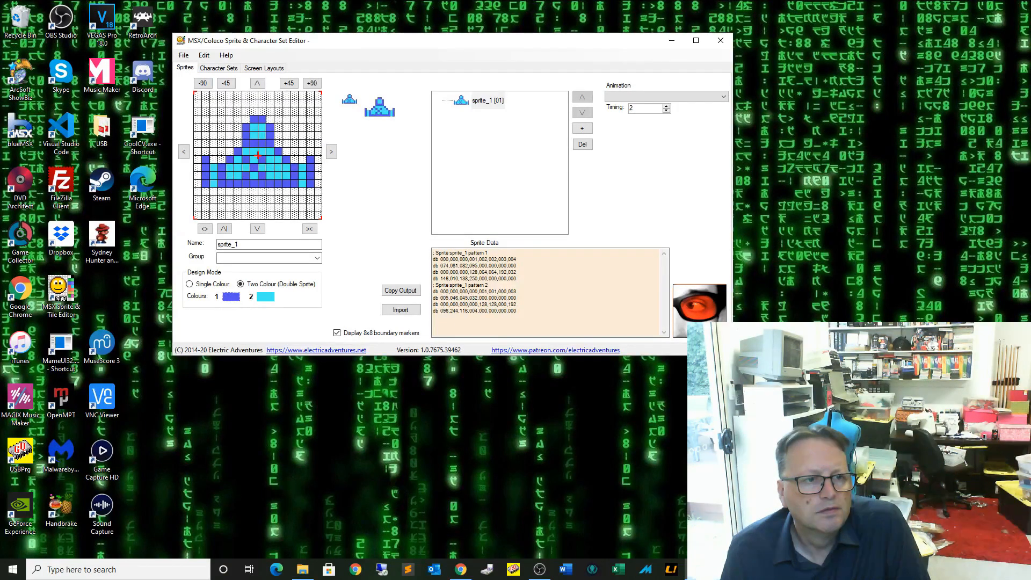
{"action": "left_click", "coordinate": [270, 167]}
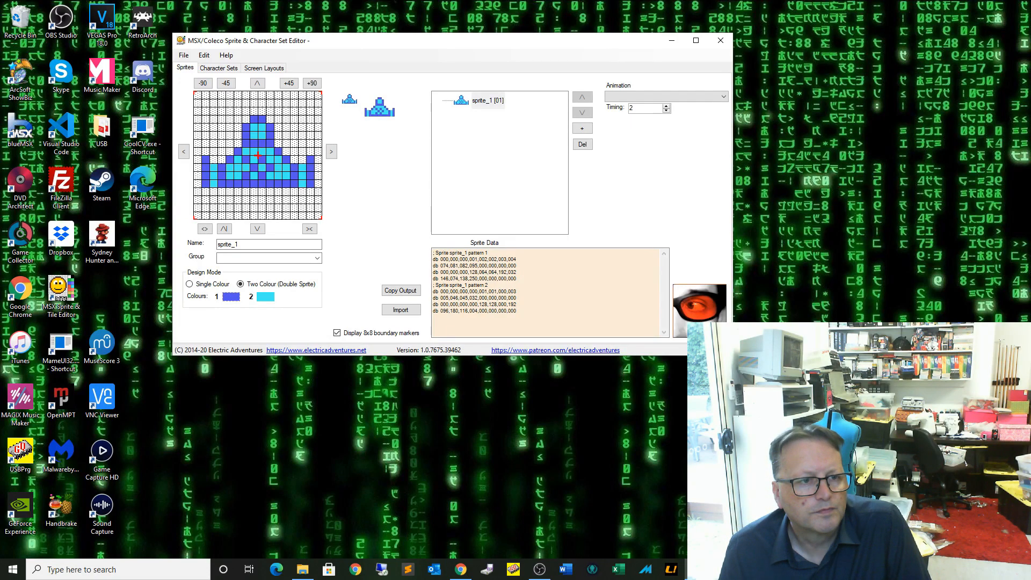
{"action": "mouse_move", "coordinate": [278, 160]}
{"action": "left_mouse_down"}
{"action": "mouse_move", "coordinate": [278, 175]}
{"action": "mouse_move", "coordinate": [238, 176]}
{"action": "left_mouse_up"}
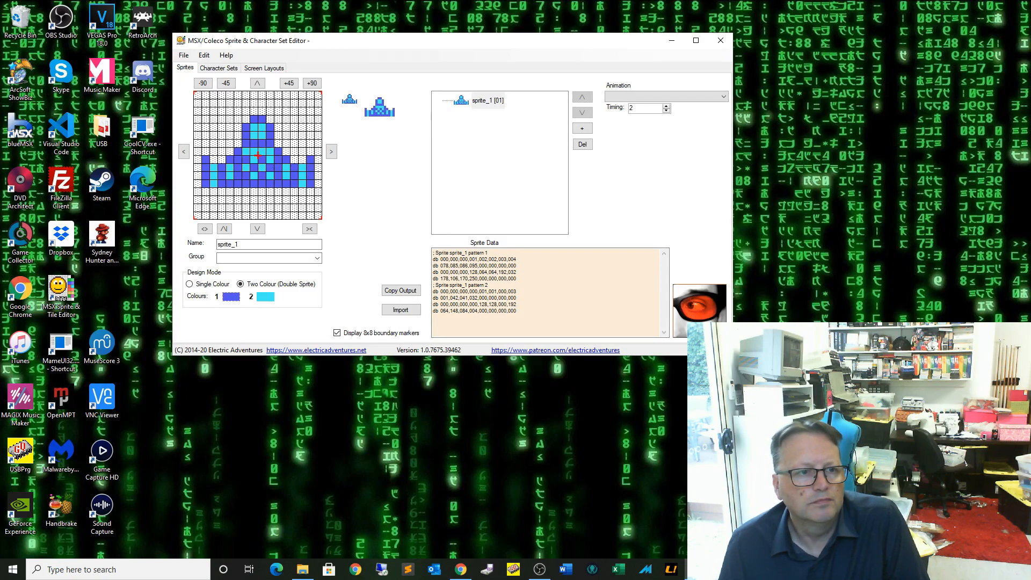
{"action": "left_click", "coordinate": [257, 154]}
{"action": "left_click", "coordinate": [270, 152]}
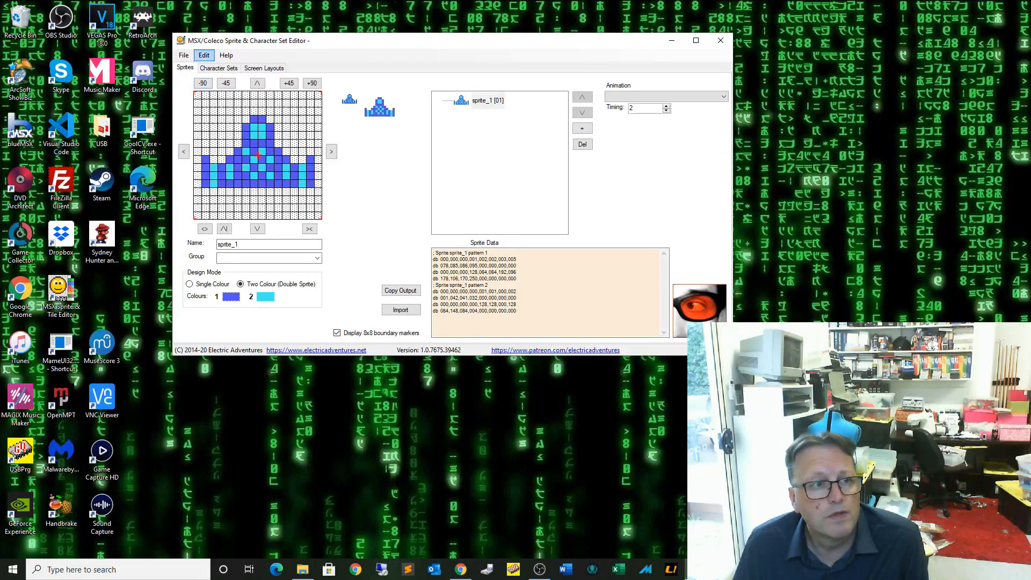
Step: Copy the finished ship into a new second sprite and flip the copy vertically so the ship points down
{"action": "left_click", "coordinate": [204, 56]}
{"action": "left_click", "coordinate": [223, 82]}
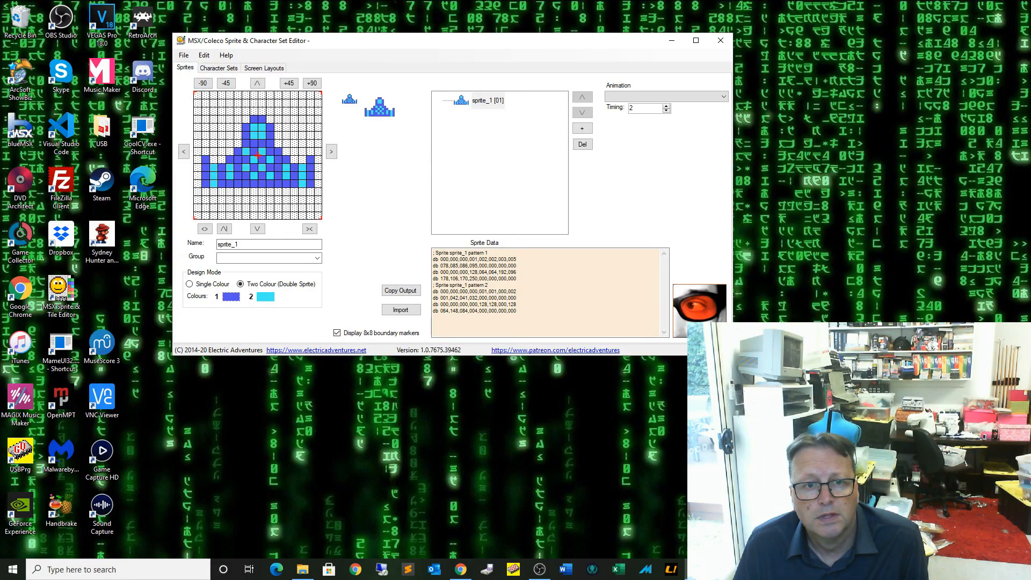
{"action": "left_click", "coordinate": [582, 129]}
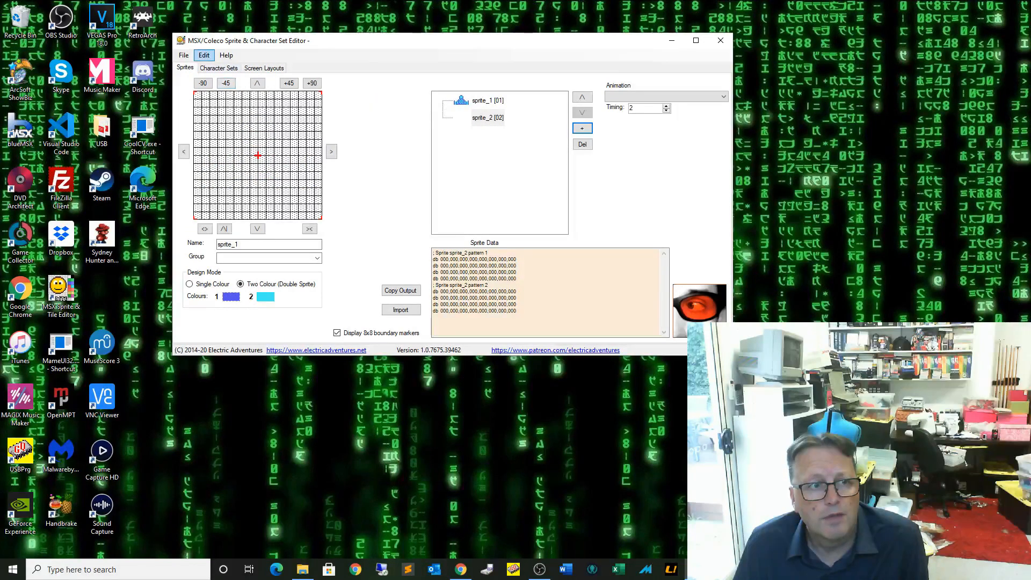
{"action": "left_click", "coordinate": [204, 56]}
{"action": "left_click", "coordinate": [223, 95]}
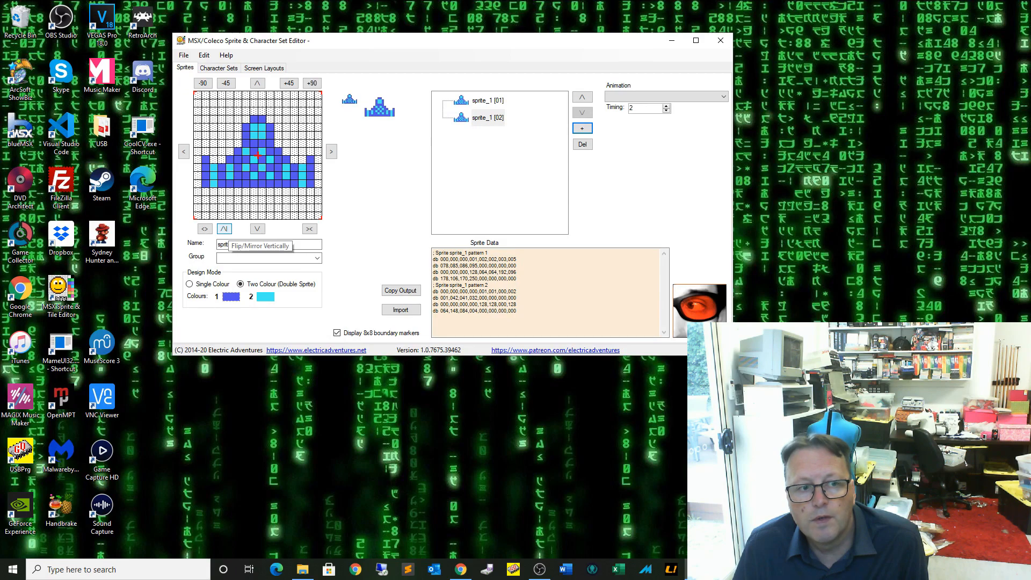
{"action": "left_click", "coordinate": [226, 229]}
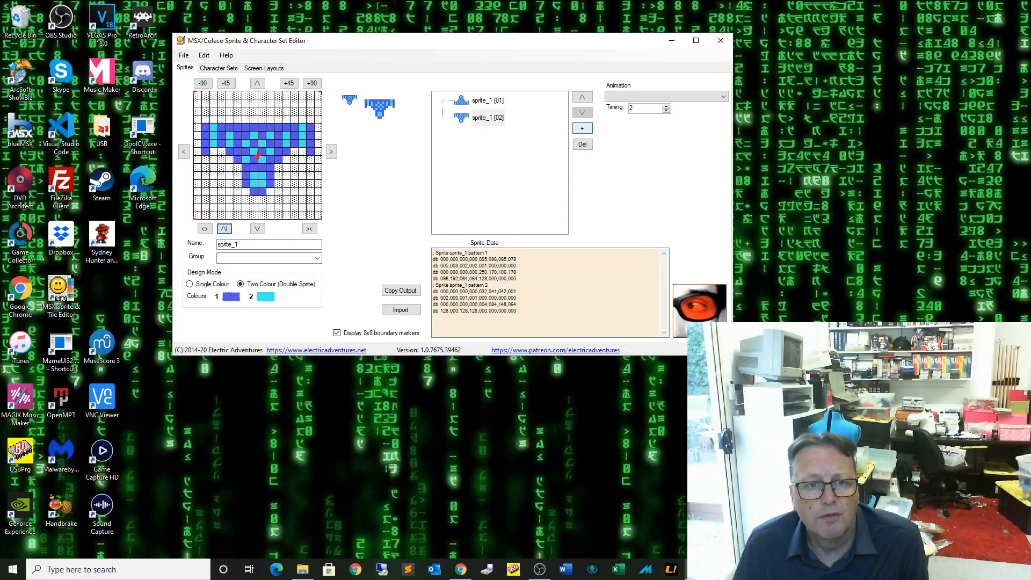
Step: Add a third sprite, paste the ship into it and rotate it +90 degrees to point right
{"action": "left_click", "coordinate": [583, 128]}
{"action": "left_click", "coordinate": [204, 55]}
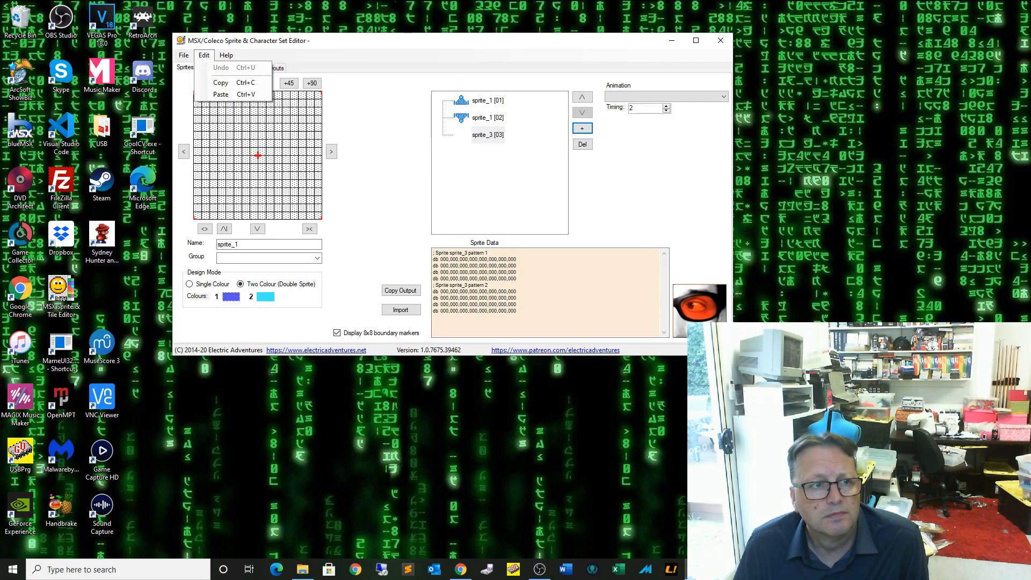
{"action": "left_click", "coordinate": [226, 94]}
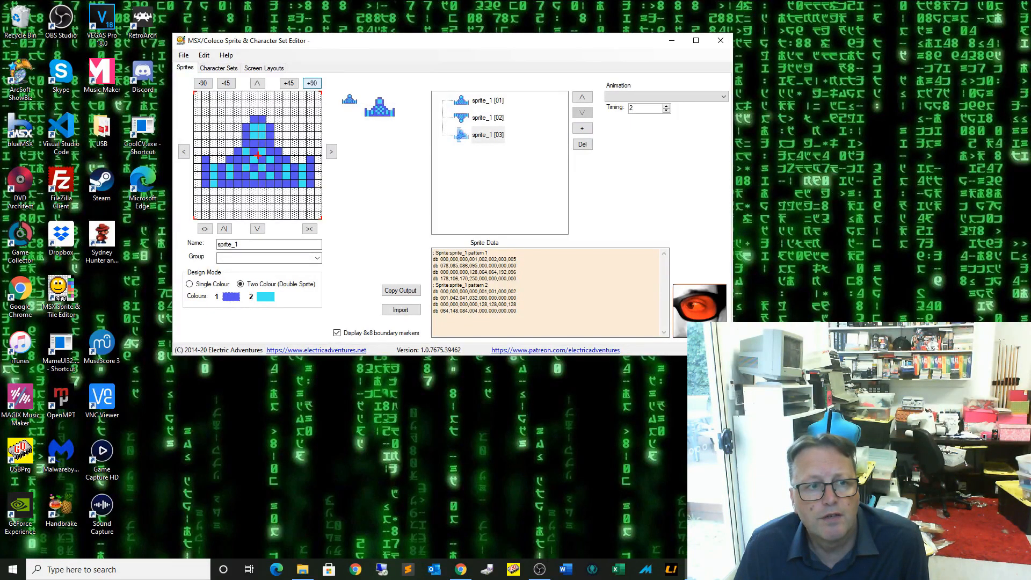
{"action": "left_click", "coordinate": [311, 83]}
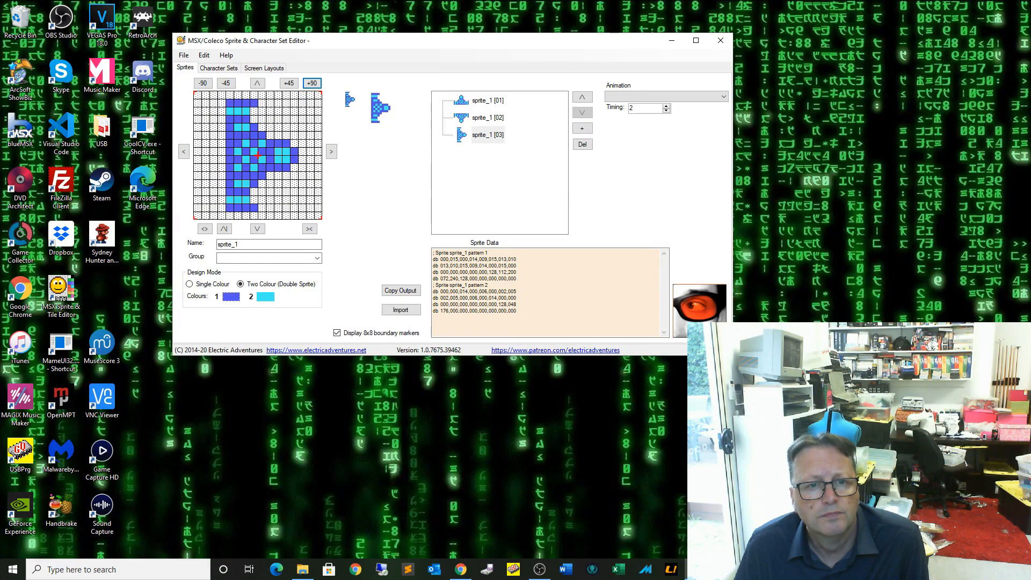
Step: Add a fourth sprite, paste the ship into it and rotate it -90 degrees to point left
{"action": "left_click", "coordinate": [582, 128]}
{"action": "left_click", "coordinate": [204, 55]}
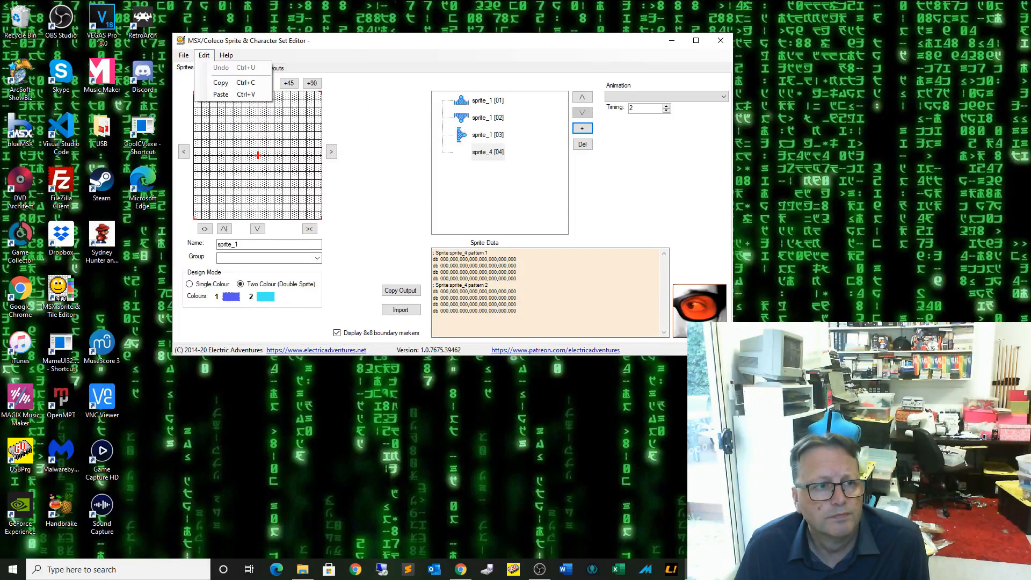
{"action": "left_click", "coordinate": [221, 94]}
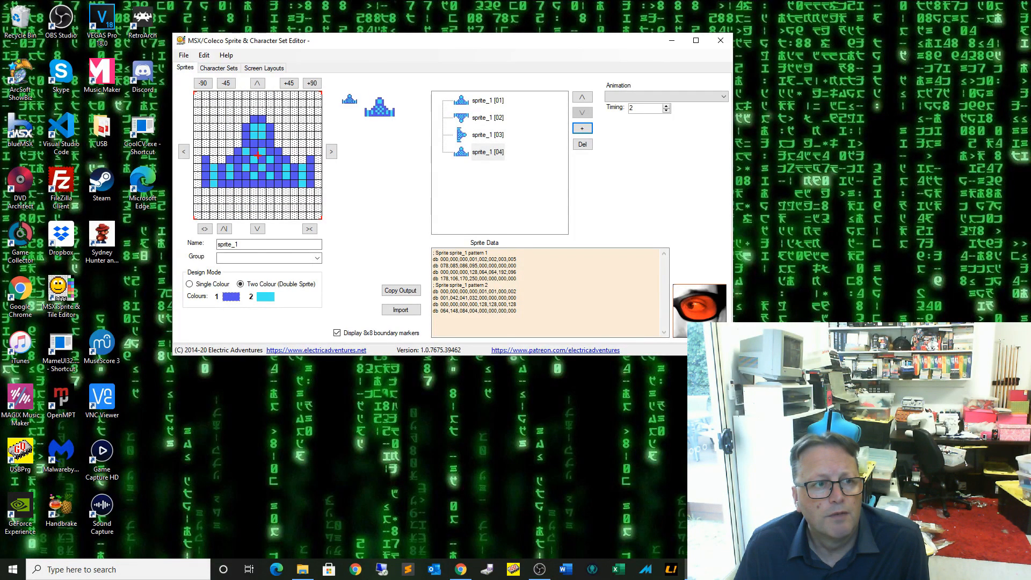
{"action": "left_click", "coordinate": [202, 83]}
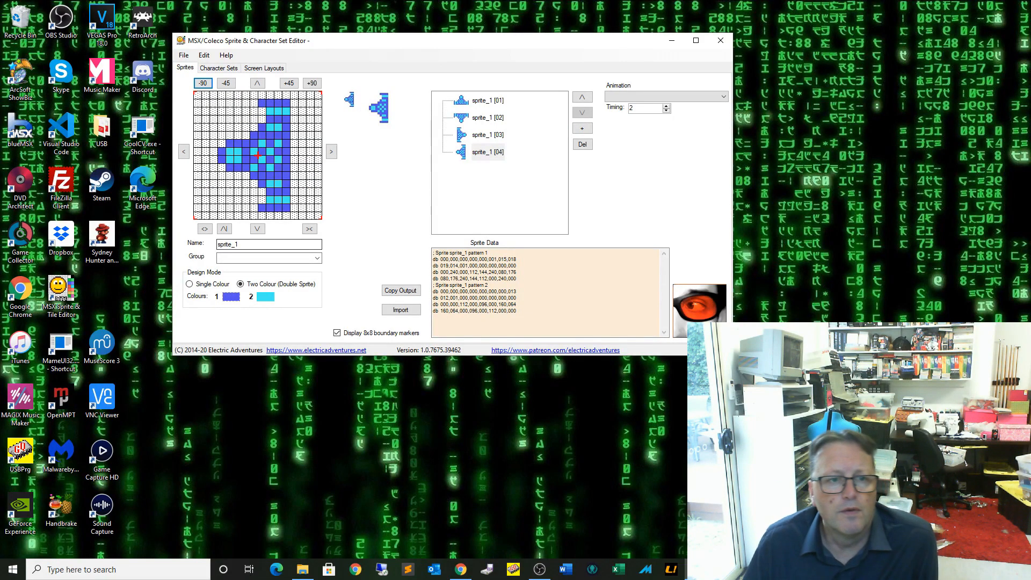
Step: Add a fifth sprite, paste the ship into it and rotate it +45 degrees to face diagonally up and right
{"action": "left_click", "coordinate": [582, 129]}
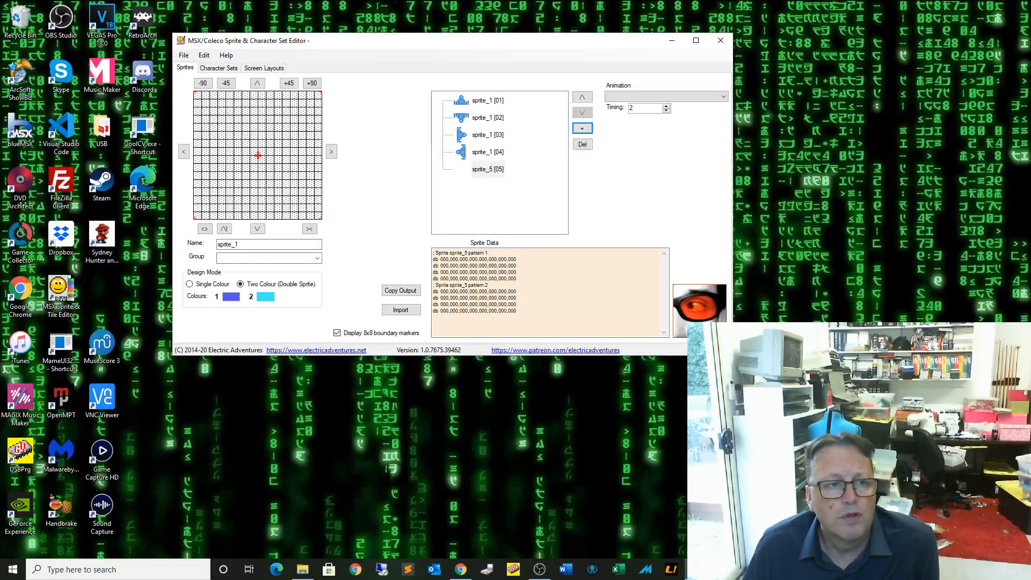
{"action": "left_click", "coordinate": [204, 55]}
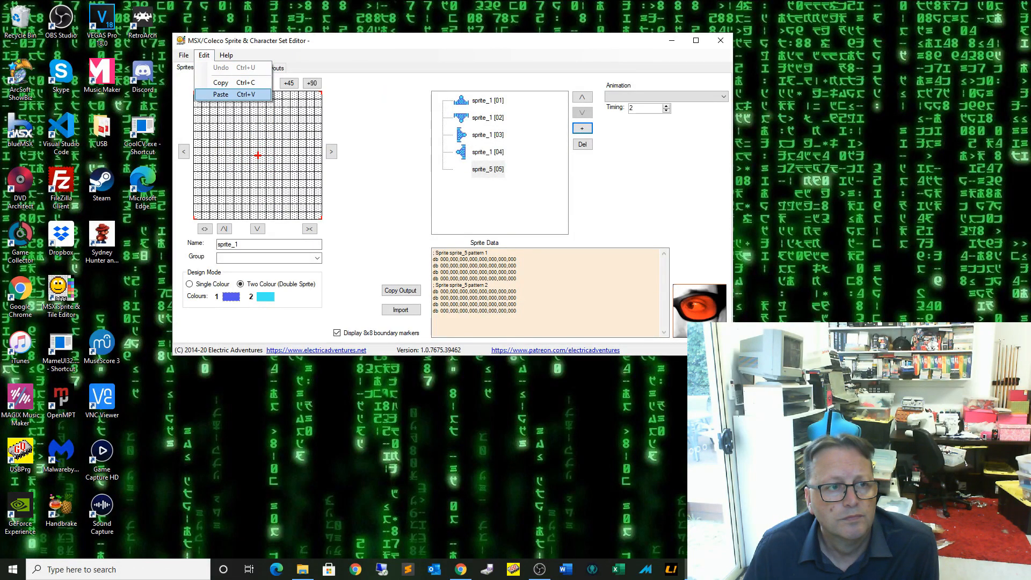
{"action": "left_click", "coordinate": [221, 94]}
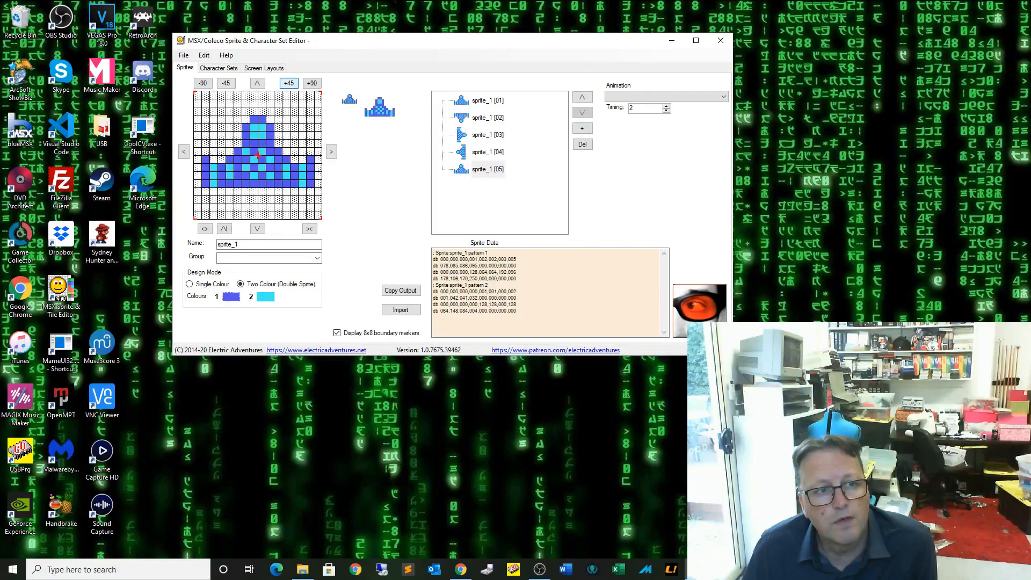
{"action": "left_click", "coordinate": [289, 84]}
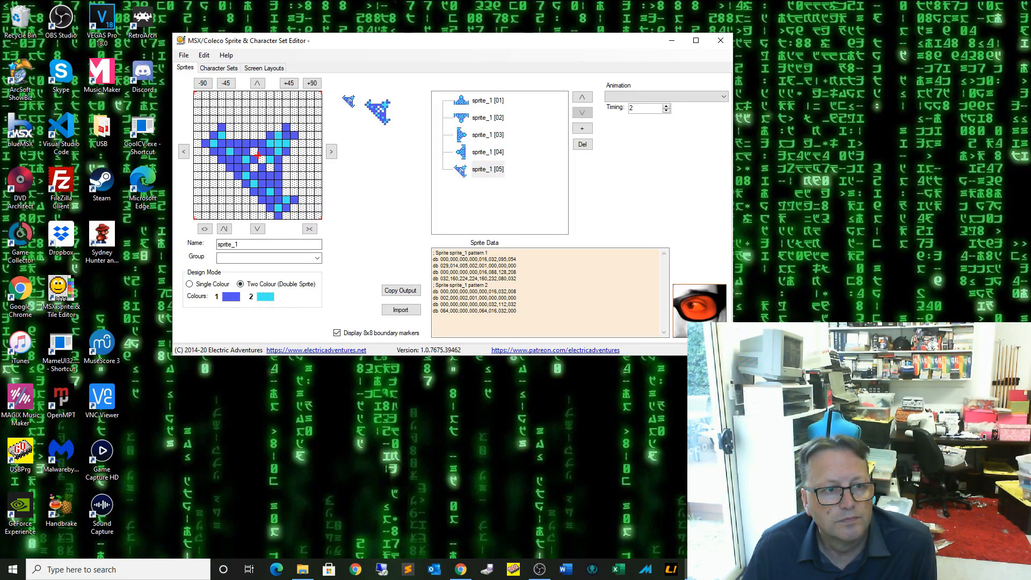
Step: Fill the gaps inside the diagonal ship with cyan pixels and recolour one pixel beside the centre blue
{"action": "left_click", "coordinate": [254, 167]}
{"action": "left_click", "coordinate": [261, 159]}
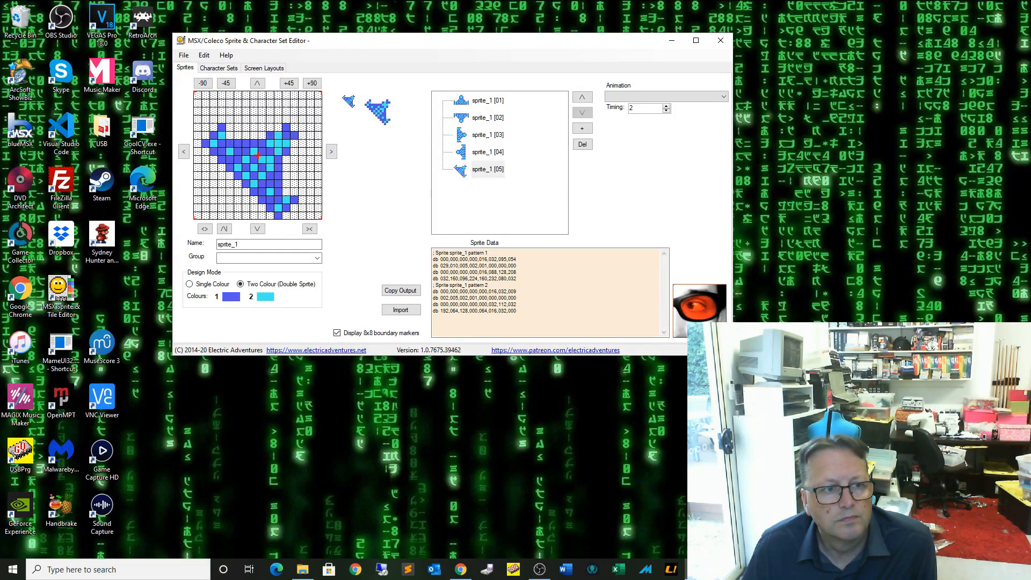
{"action": "left_click", "coordinate": [231, 296]}
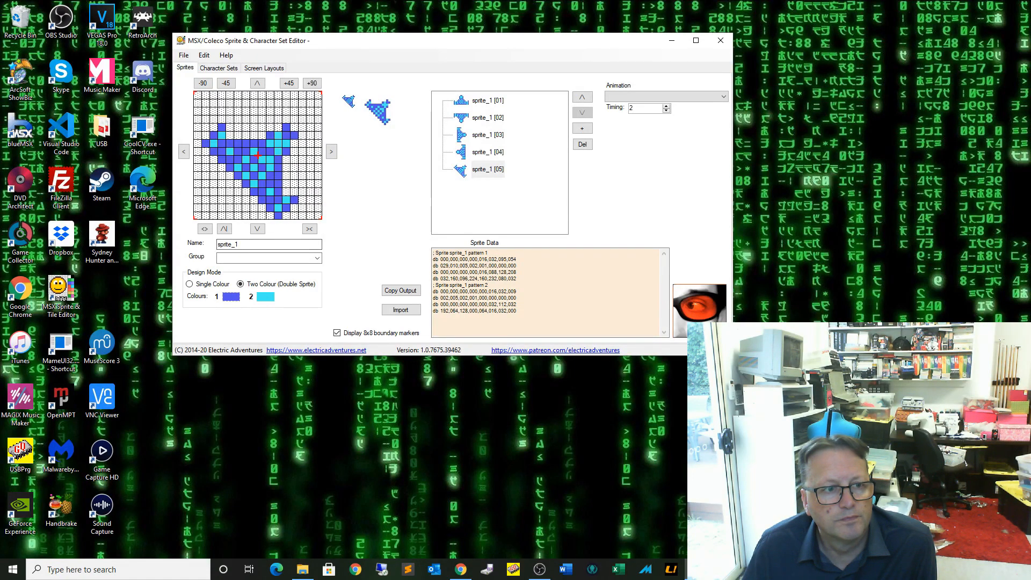
{"action": "left_click", "coordinate": [269, 159]}
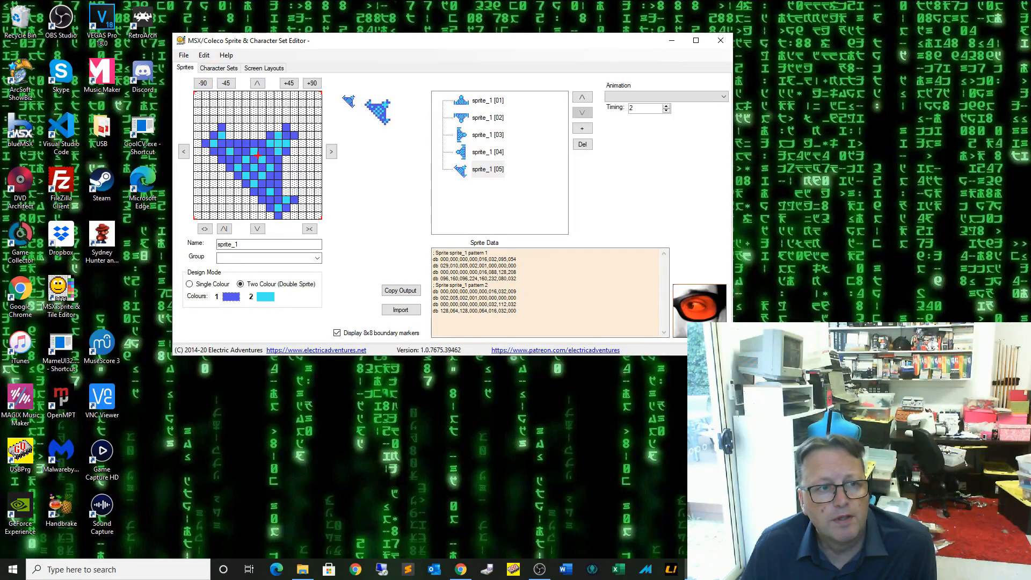
Step: Shift the diagonal ship up two pixels in its grid and copy it
{"action": "left_click", "coordinate": [257, 83]}
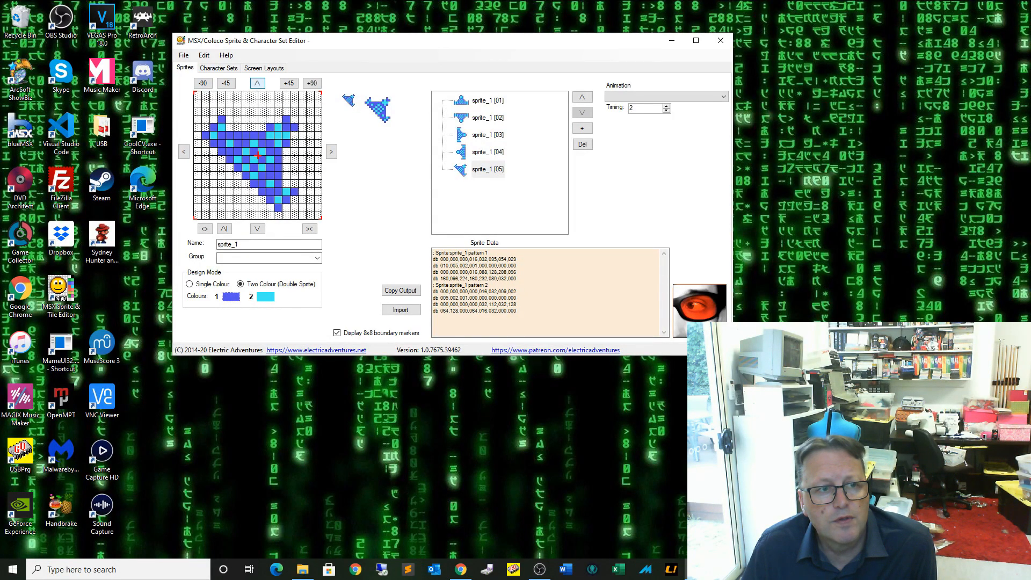
{"action": "left_click", "coordinate": [257, 83]}
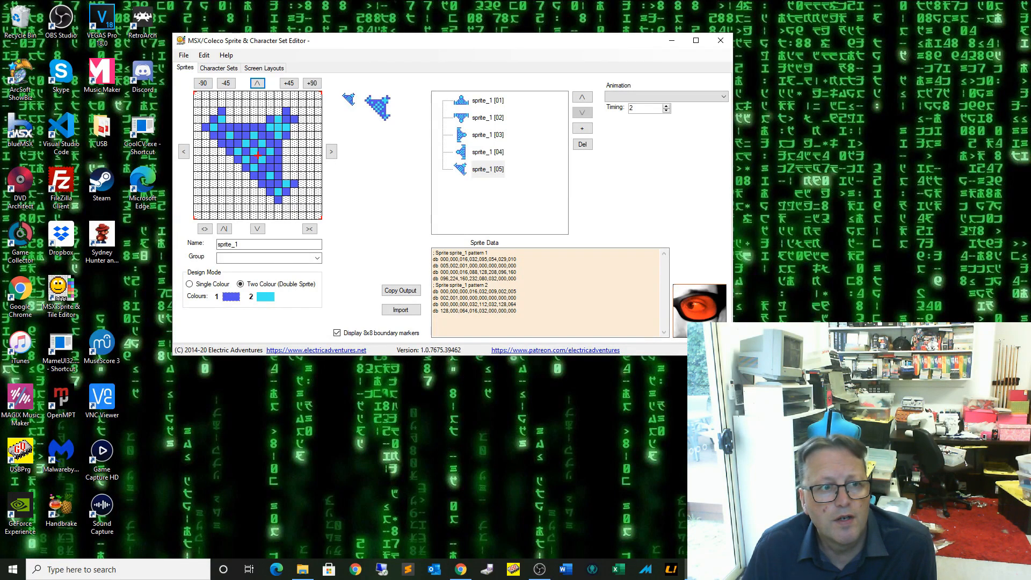
{"action": "left_click", "coordinate": [204, 56]}
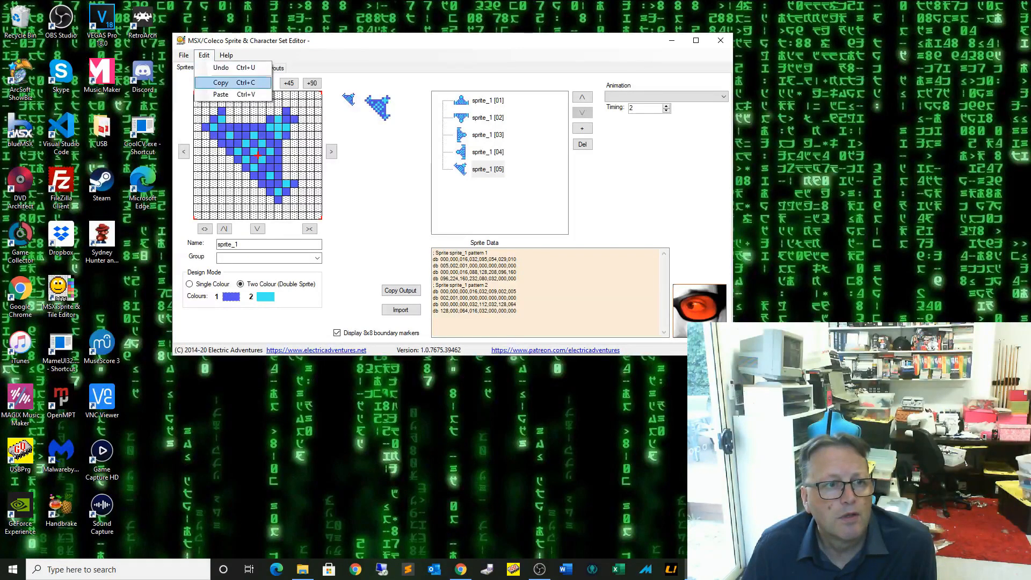
{"action": "left_click", "coordinate": [220, 81]}
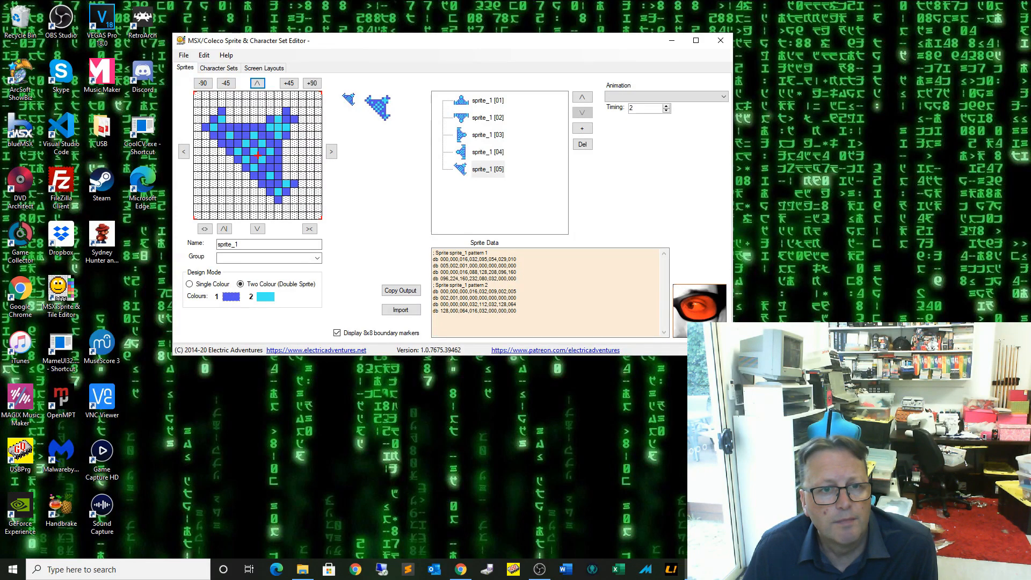
Step: Add a sixth sprite, paste the diagonal ship into it and flip it vertically
{"action": "left_click", "coordinate": [582, 128]}
{"action": "left_click", "coordinate": [204, 56]}
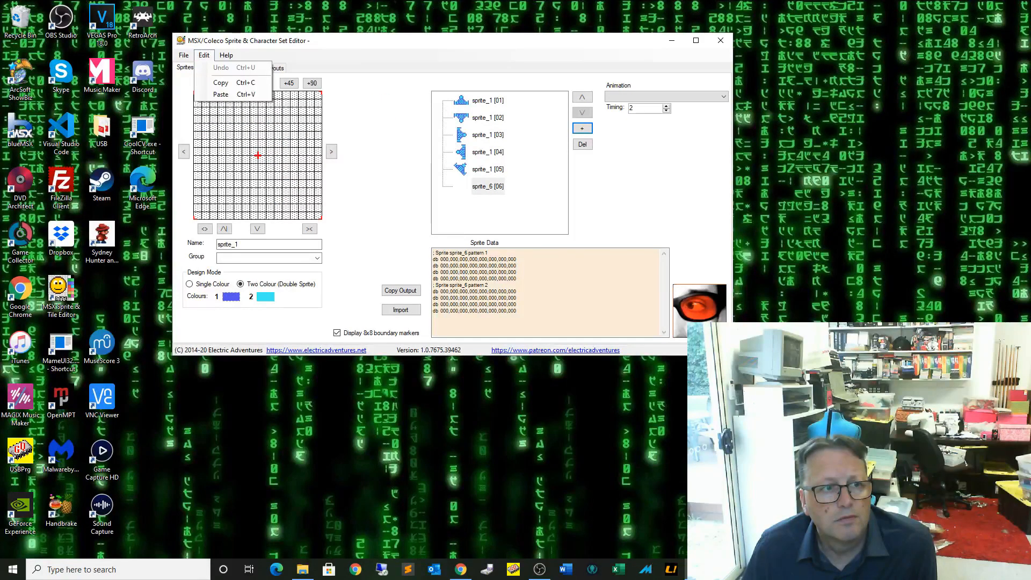
{"action": "left_click", "coordinate": [221, 94]}
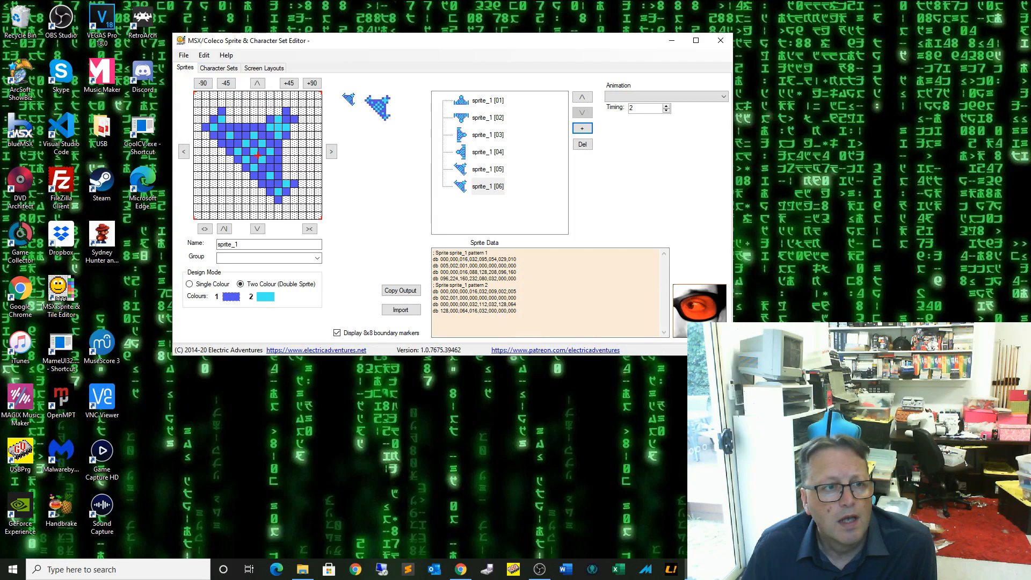
{"action": "left_click", "coordinate": [224, 228]}
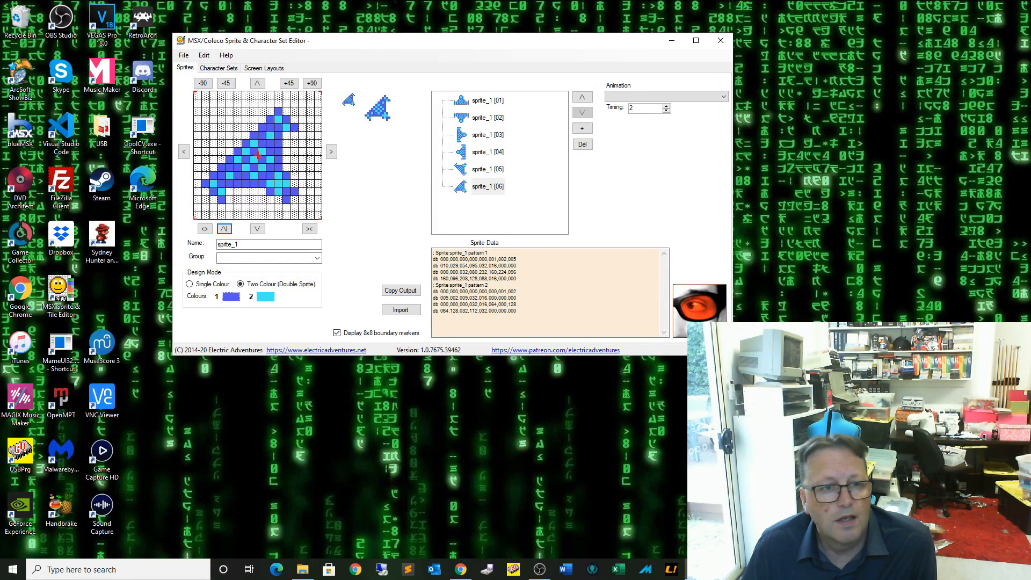
Step: Add a seventh sprite, paste the diagonal ship into it and mirror it horizontally
{"action": "left_click", "coordinate": [582, 128]}
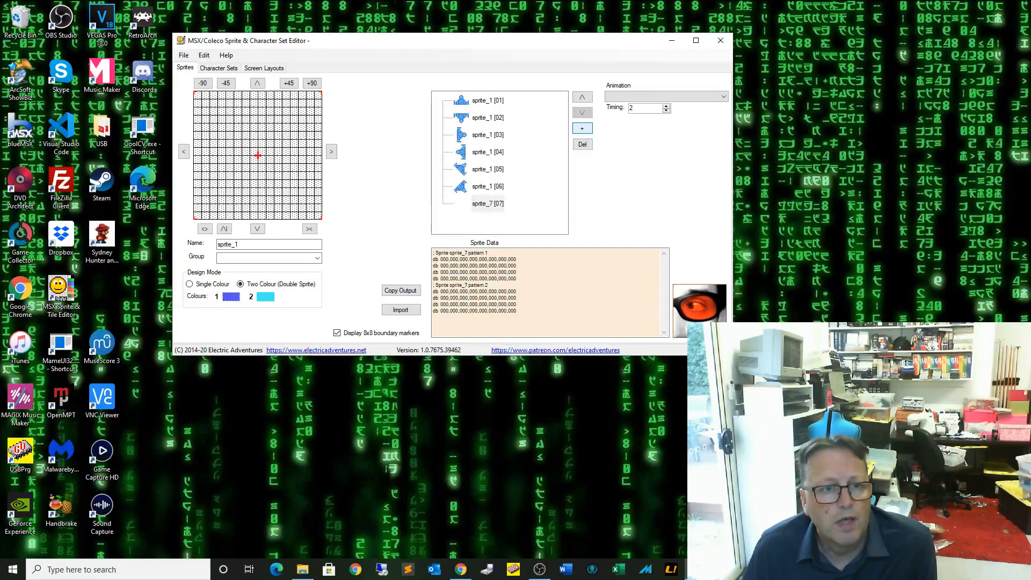
{"action": "left_click", "coordinate": [205, 55]}
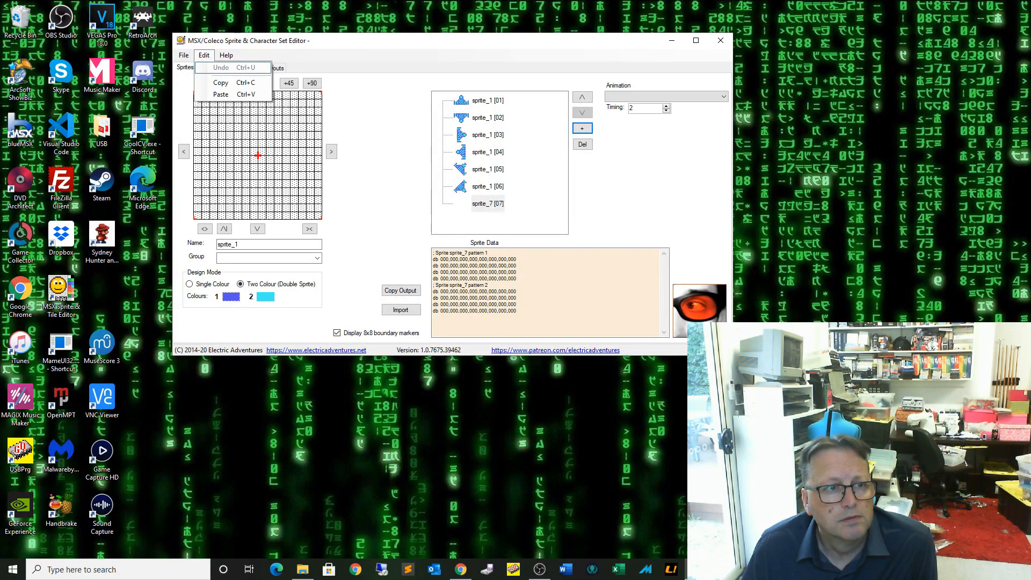
{"action": "left_click", "coordinate": [217, 95]}
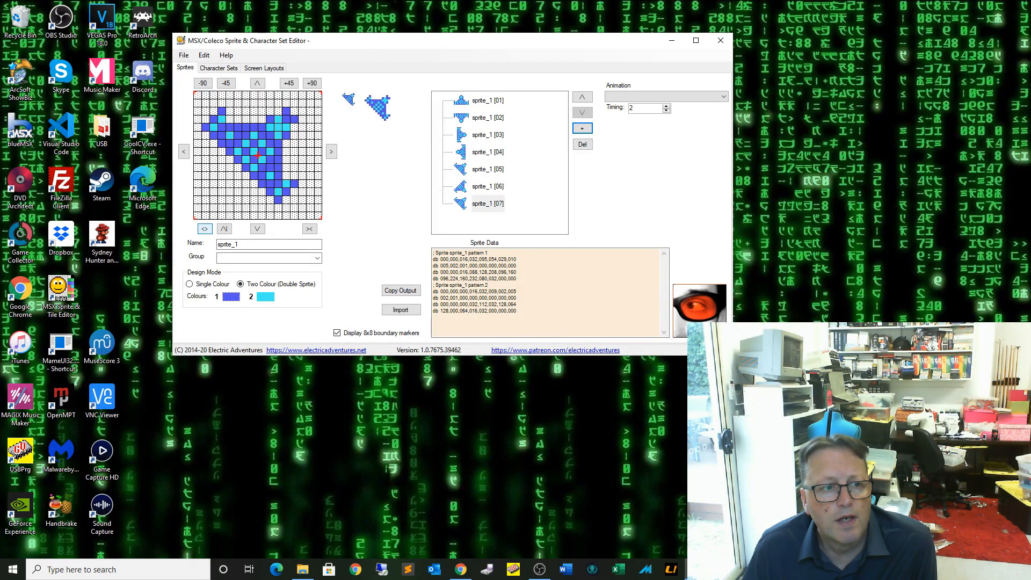
{"action": "left_click", "coordinate": [204, 229]}
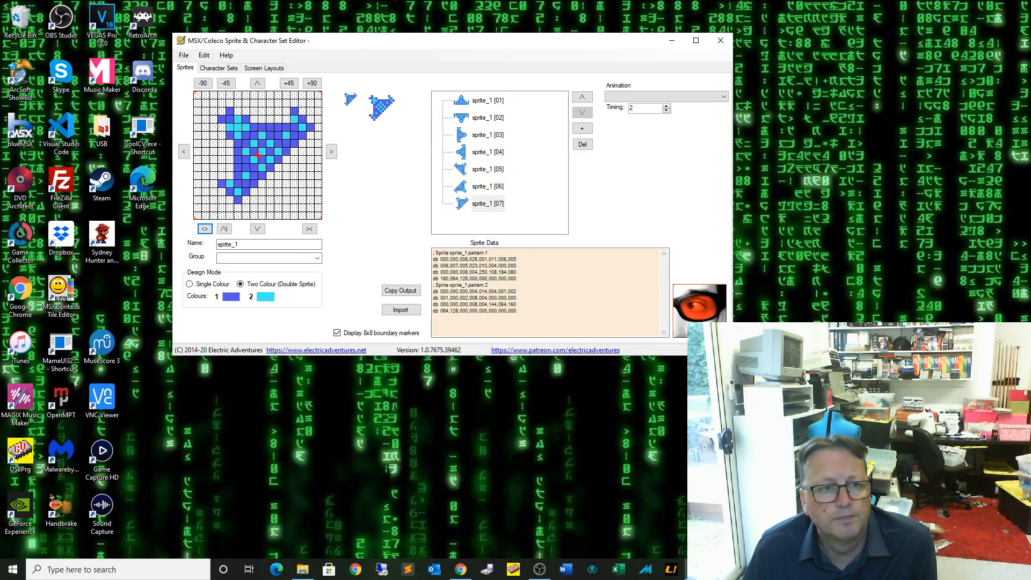
Step: Add an eighth sprite, paste the diagonal ship into it, mirror it horizontally and flip it vertically
{"action": "left_click", "coordinate": [582, 128]}
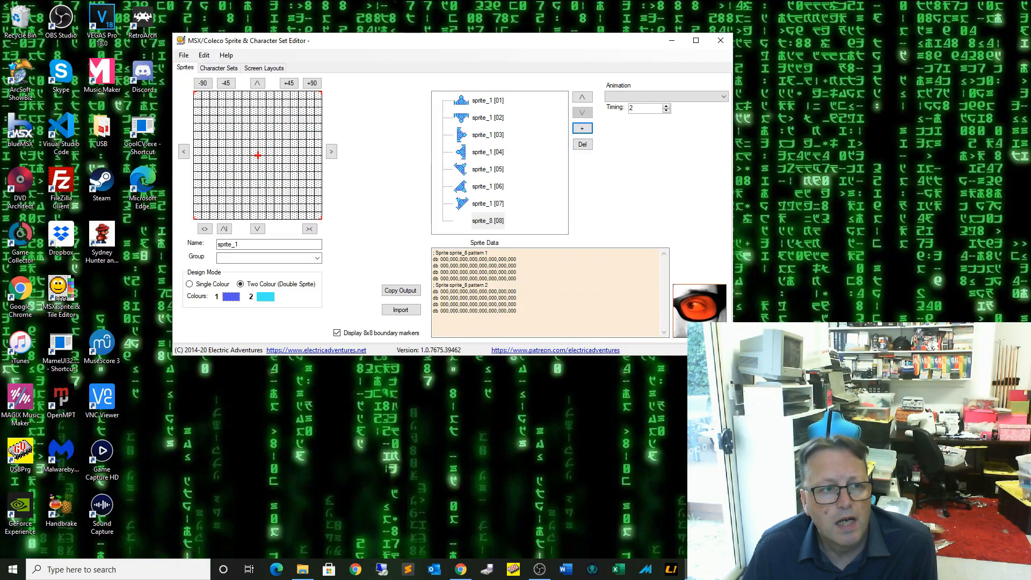
{"action": "left_click", "coordinate": [204, 55]}
{"action": "left_click", "coordinate": [220, 95]}
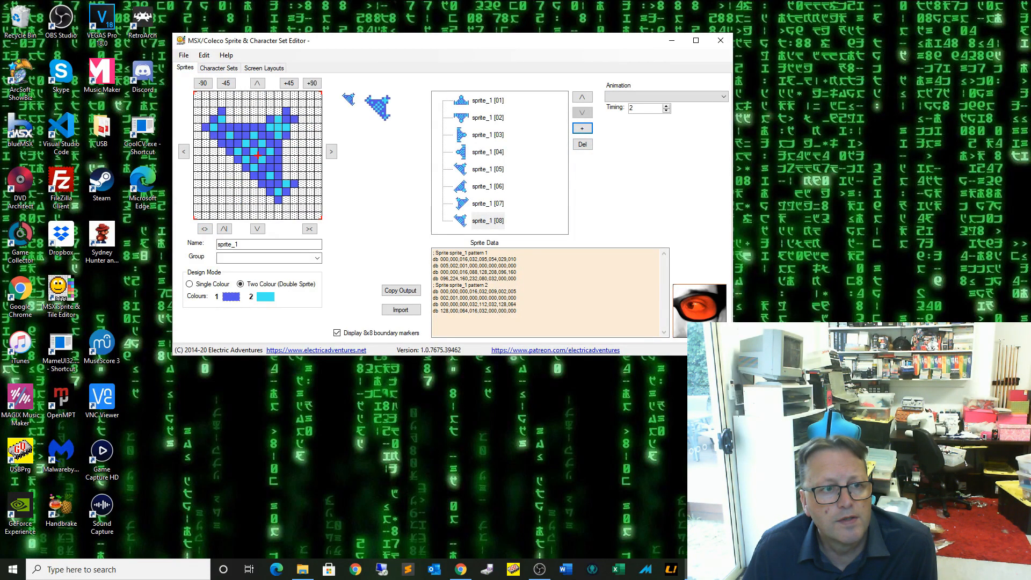
{"action": "left_click", "coordinate": [205, 229]}
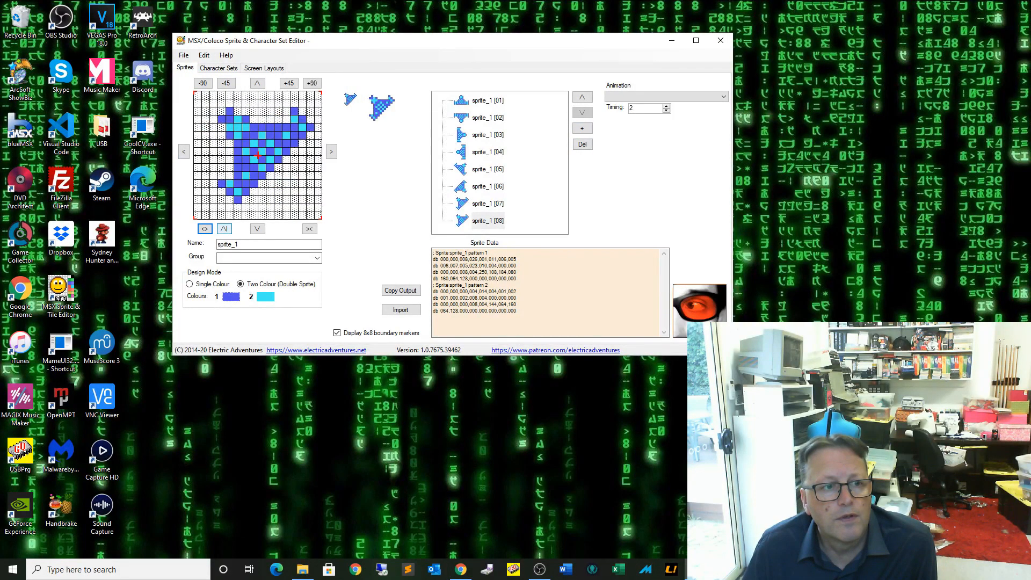
{"action": "left_click", "coordinate": [224, 229]}
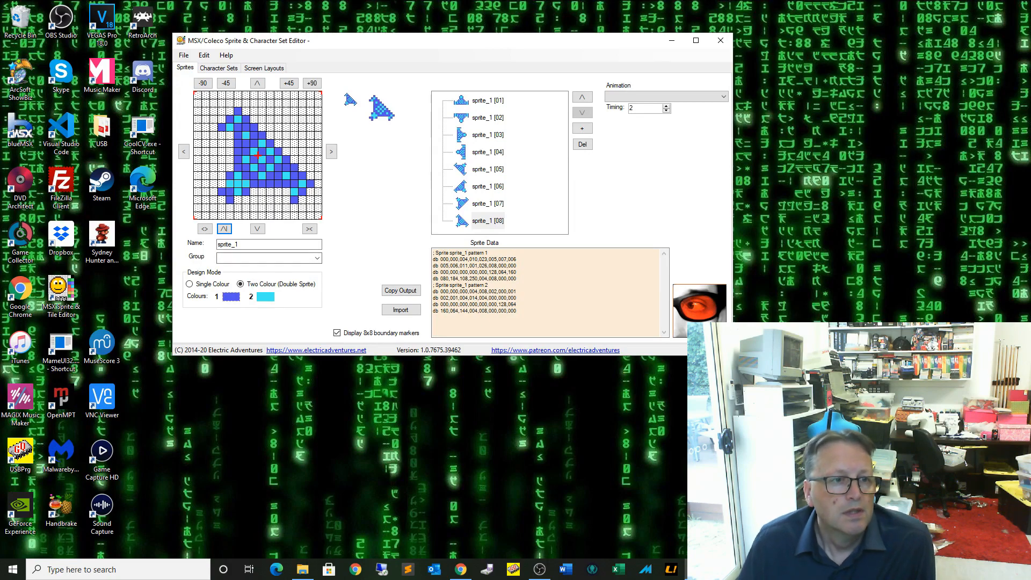
Step: Assign the first and second ship sprites to a new group named ship
{"action": "left_click", "coordinate": [488, 100]}
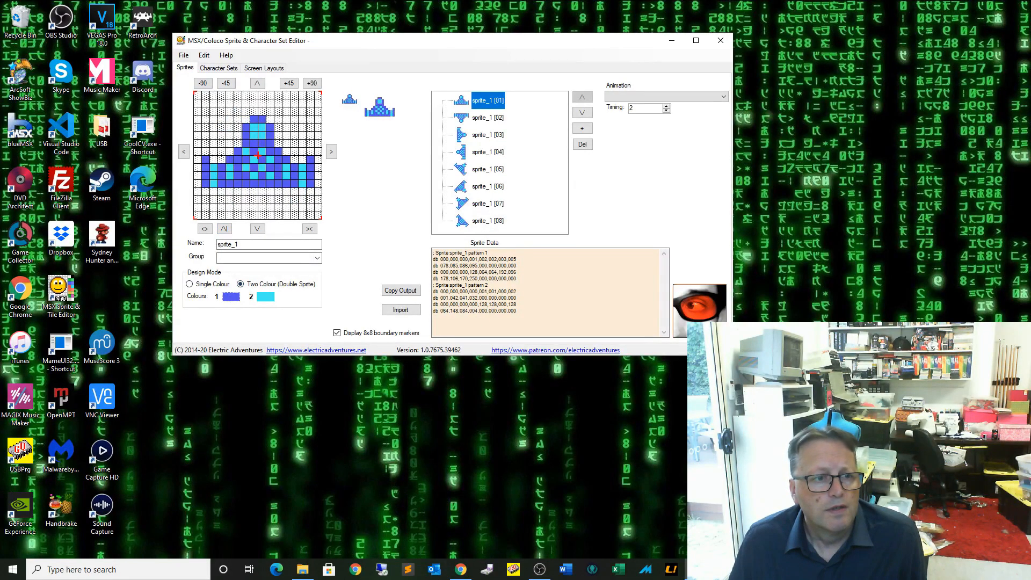
{"action": "left_click", "coordinate": [241, 257]}
{"action": "type", "text": "sh"}
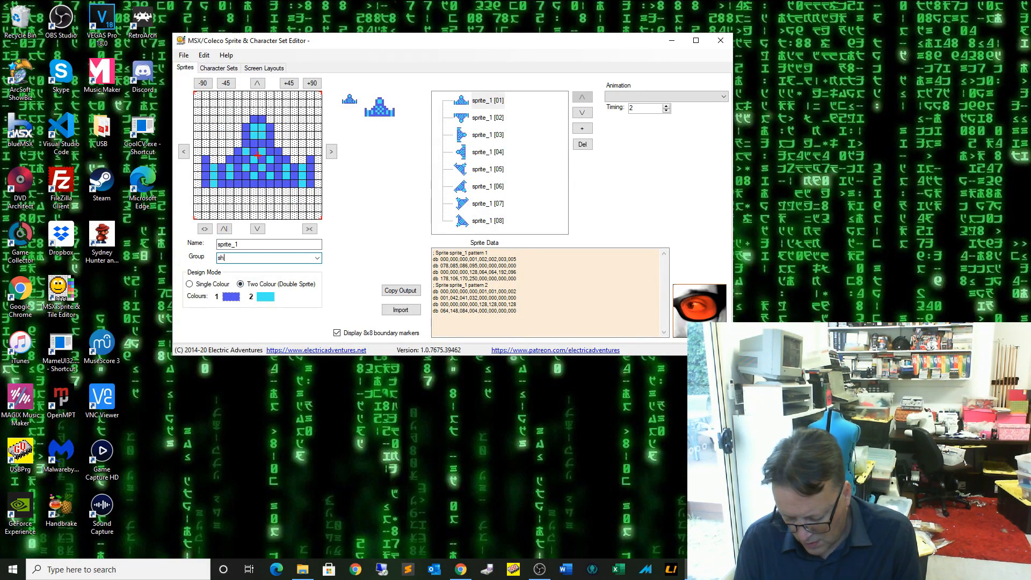
{"action": "type", "text": "ip"}
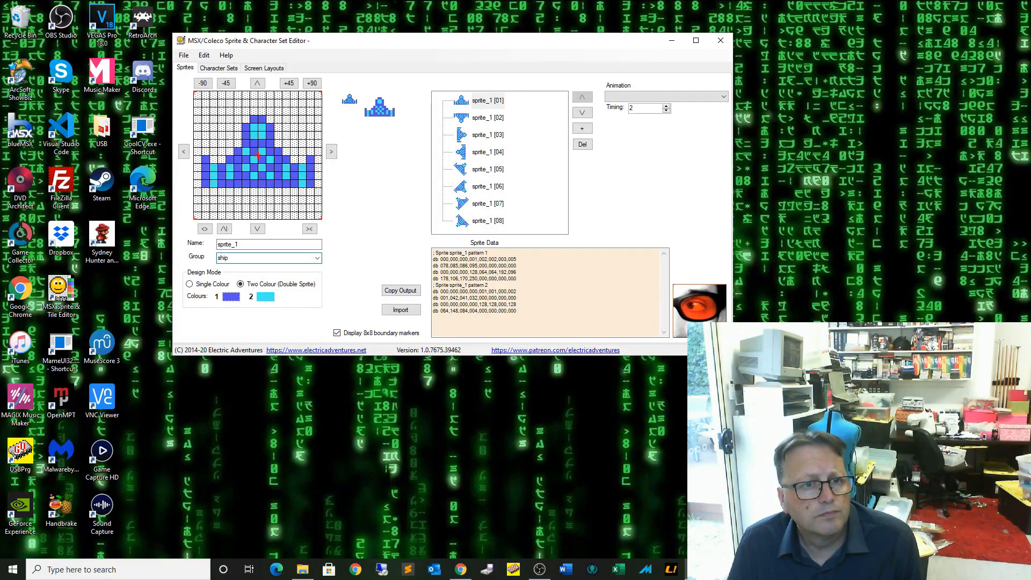
{"action": "left_click", "coordinate": [488, 117]}
{"action": "left_click", "coordinate": [263, 258]}
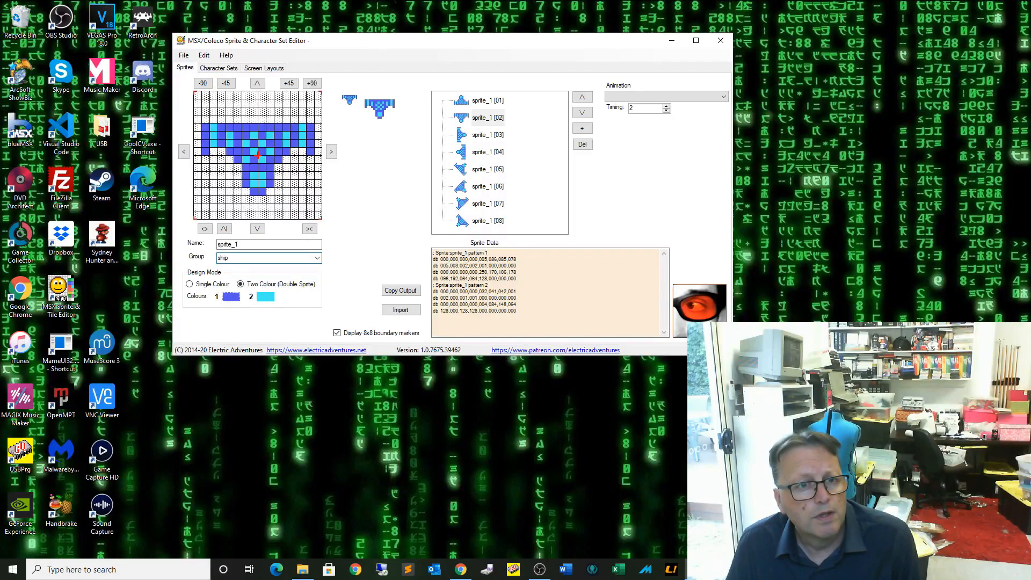
Step: Assign the third and fourth ship sprites to the ship group
{"action": "left_click", "coordinate": [488, 135]}
{"action": "left_click", "coordinate": [237, 258]}
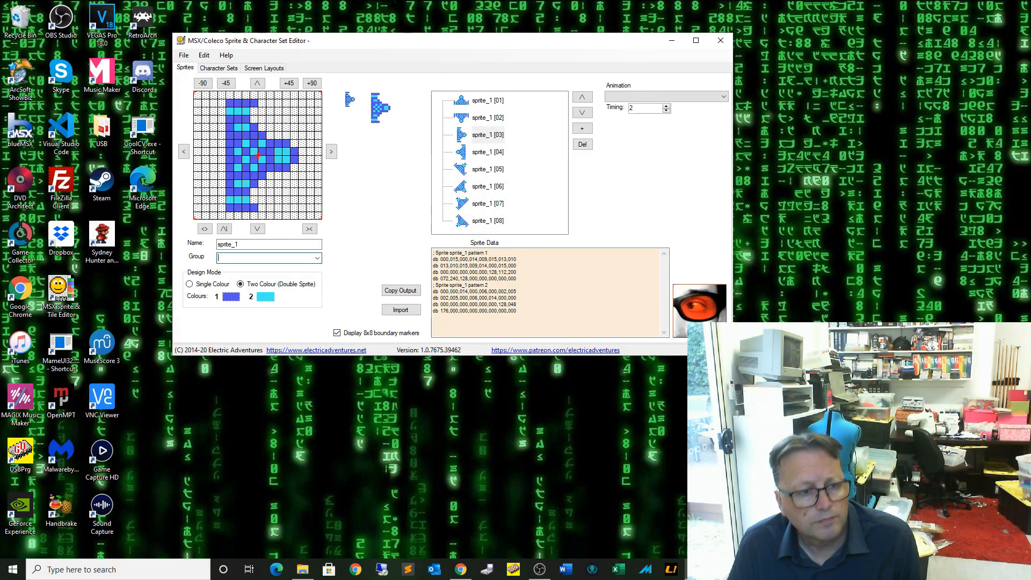
{"action": "type", "text": "ship"}
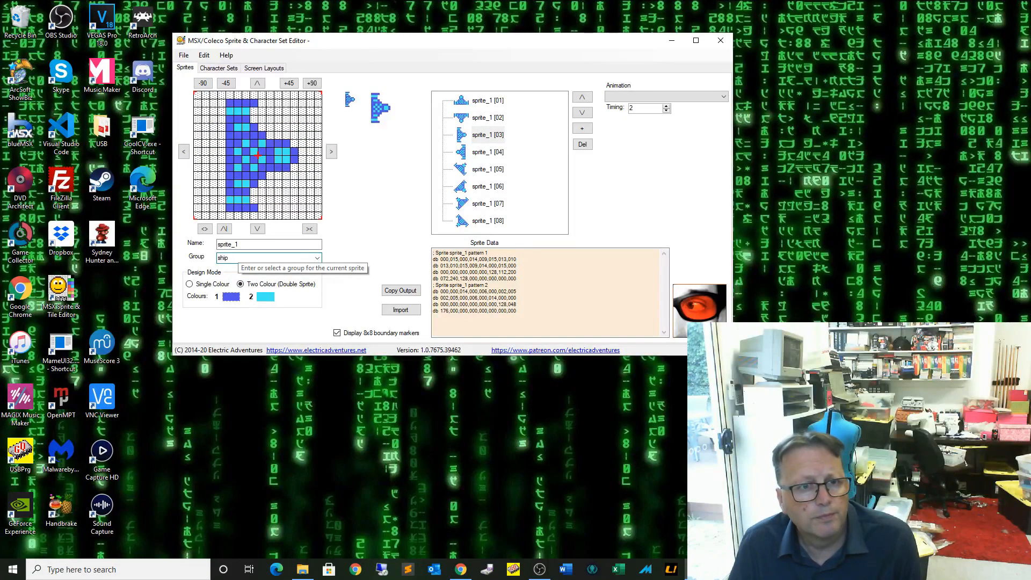
{"action": "left_click", "coordinate": [488, 152]}
{"action": "left_click", "coordinate": [241, 257]}
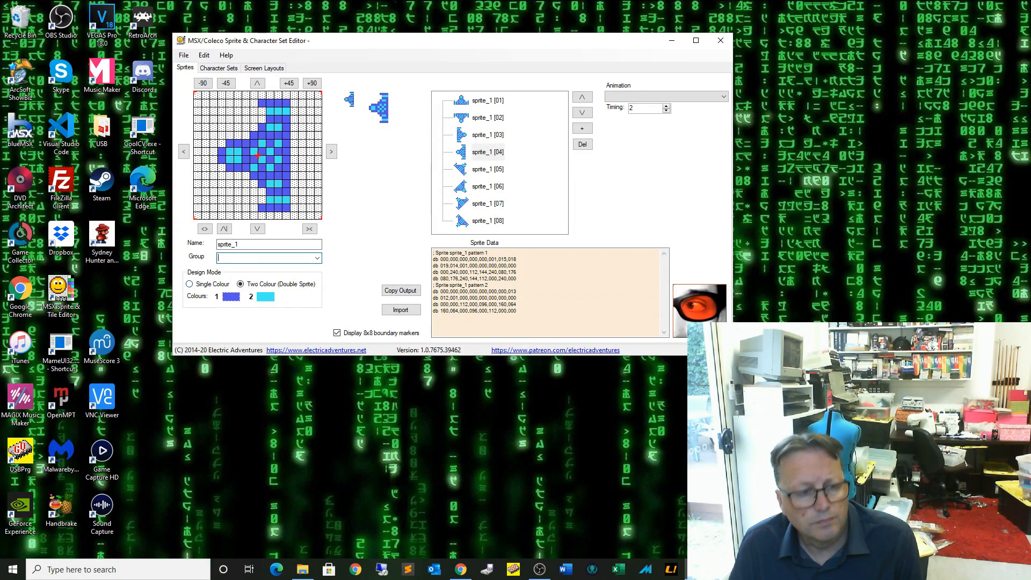
{"action": "type", "text": "ship"}
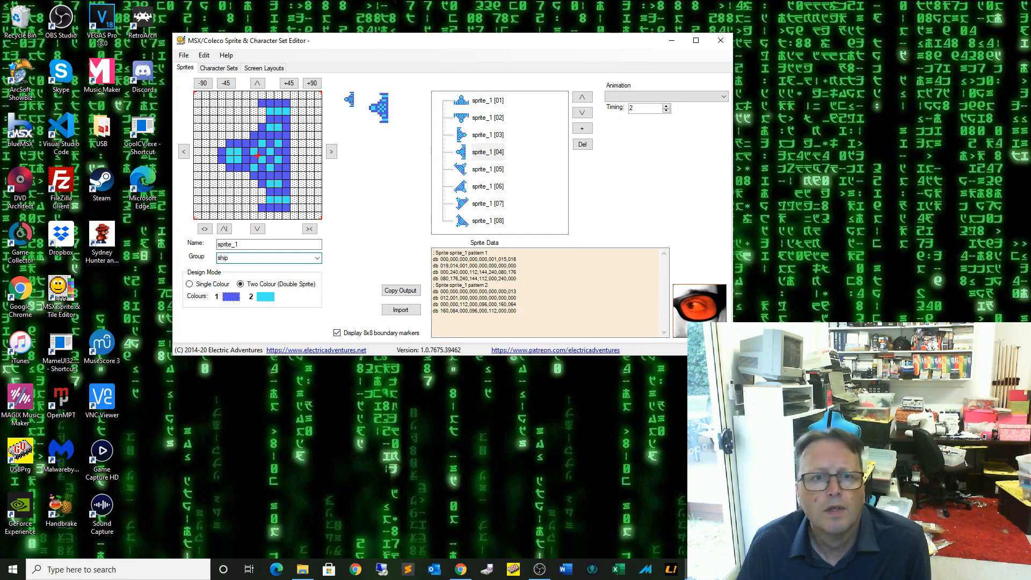
Step: Play the ship group as an animation and set its timing to 4
{"action": "left_click", "coordinate": [666, 97]}
{"action": "left_click", "coordinate": [666, 106]}
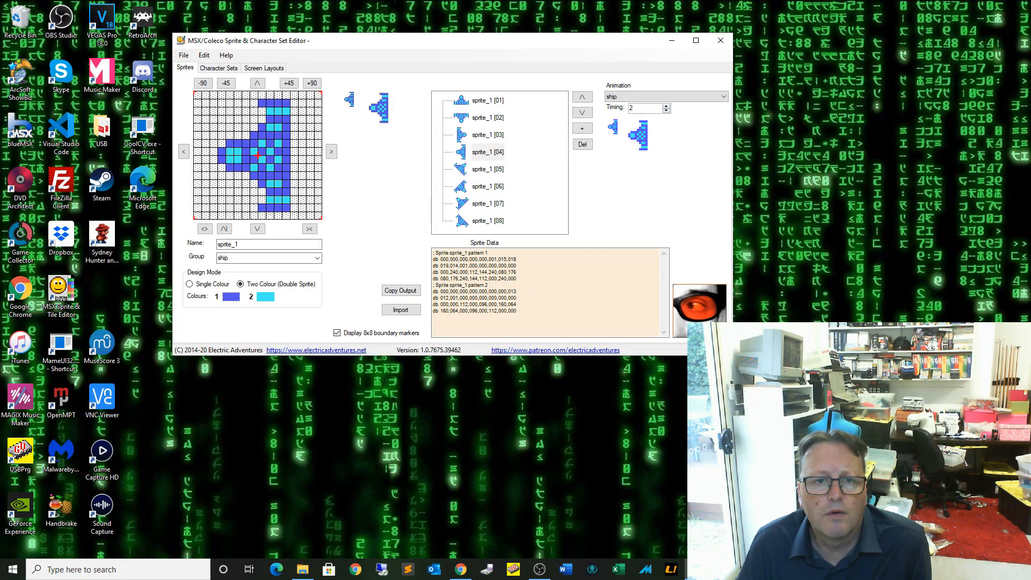
{"action": "left_click", "coordinate": [666, 106]}
{"action": "left_click", "coordinate": [666, 106]}
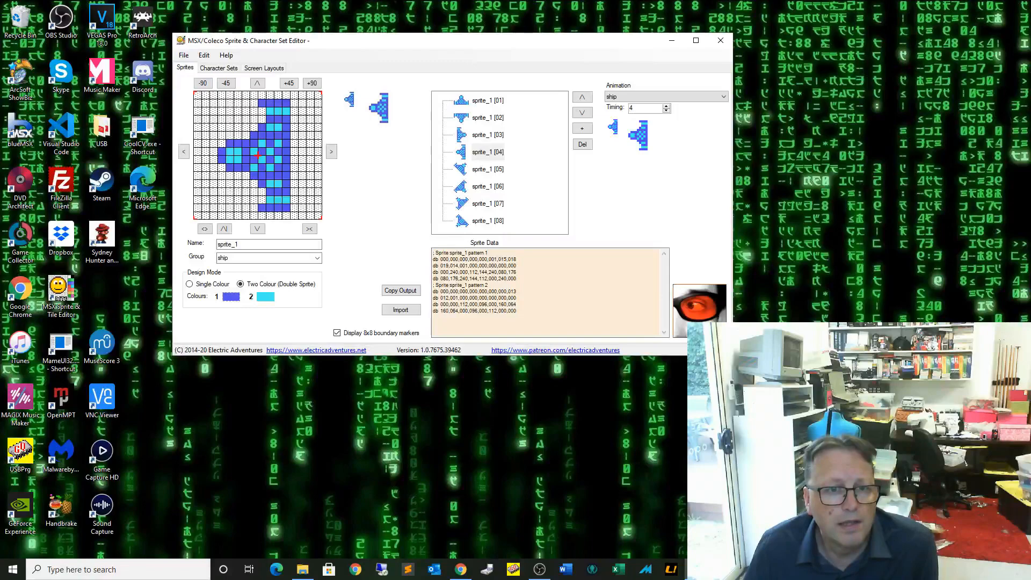
Step: Add a ninth sprite and draw a robot head as a blue rectangular outline, five pixels wide and four high
{"action": "left_click", "coordinate": [582, 129]}
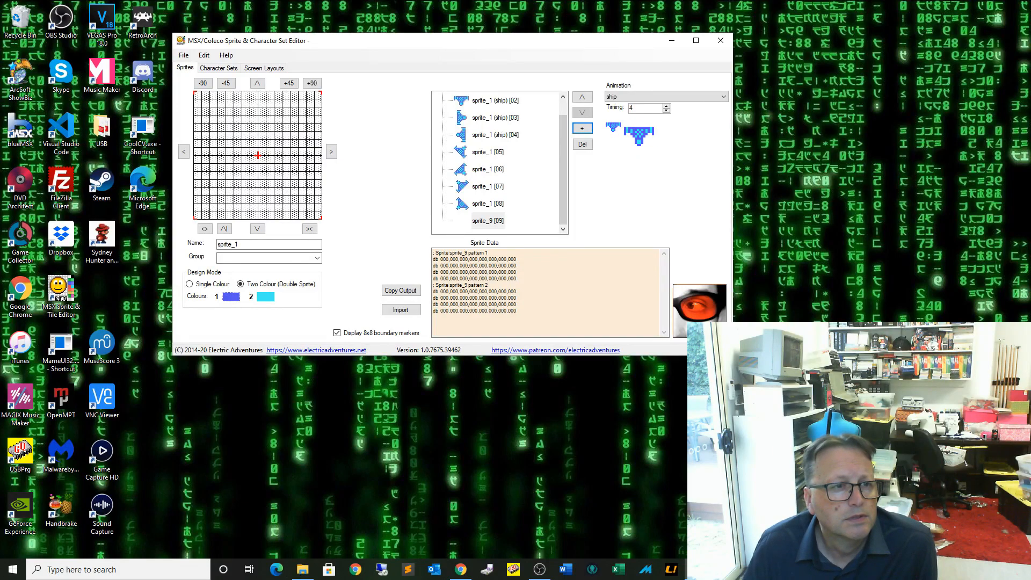
{"action": "left_click_drag", "start_coordinate": [238, 111], "coordinate": [263, 111]}
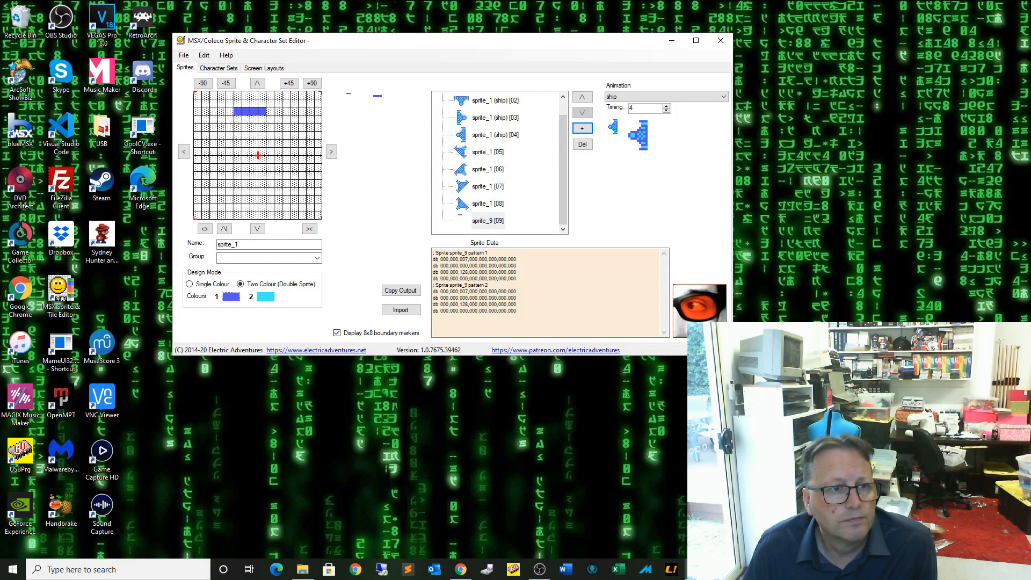
{"action": "mouse_move", "coordinate": [270, 119]}
{"action": "left_mouse_down"}
{"action": "mouse_move", "coordinate": [270, 135]}
{"action": "mouse_move", "coordinate": [238, 135]}
{"action": "mouse_move", "coordinate": [238, 111]}
{"action": "left_mouse_up"}
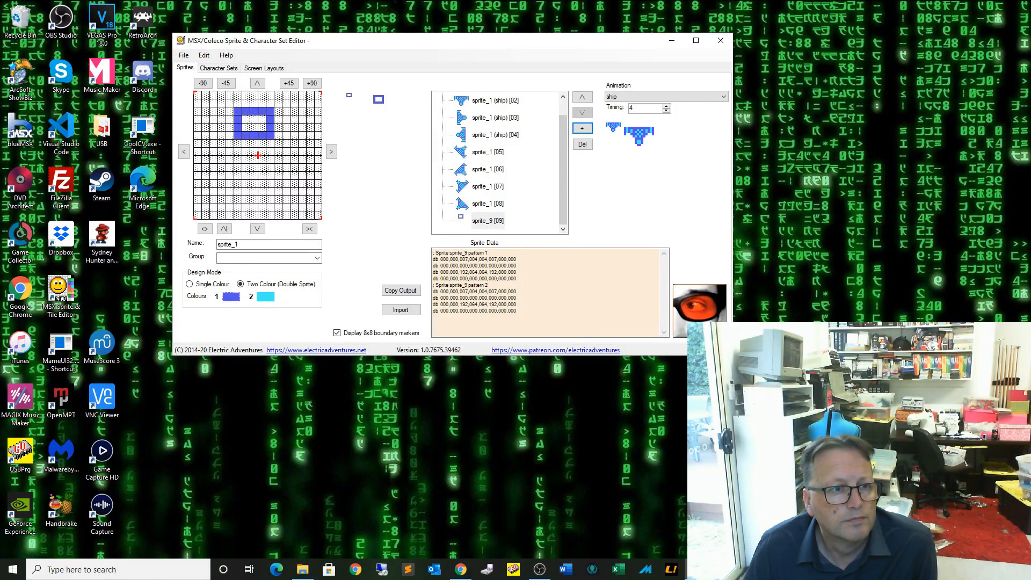
Step: Draw the robot's blue neck, square torso outline and two arms hanging down from the shoulder line
{"action": "mouse_move", "coordinate": [238, 159]}
{"action": "left_mouse_down"}
{"action": "mouse_move", "coordinate": [270, 159]}
{"action": "mouse_move", "coordinate": [270, 185]}
{"action": "mouse_move", "coordinate": [238, 181]}
{"action": "mouse_move", "coordinate": [230, 160]}
{"action": "mouse_move", "coordinate": [214, 176]}
{"action": "left_mouse_up"}
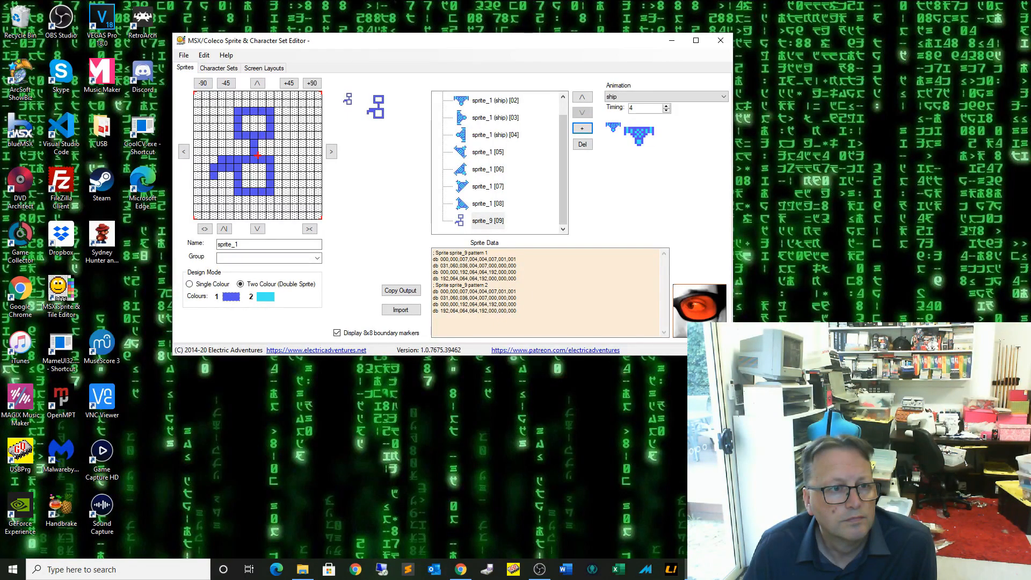
{"action": "left_click_drag", "start_coordinate": [278, 160], "coordinate": [278, 167]}
{"action": "left_click", "coordinate": [278, 168]}
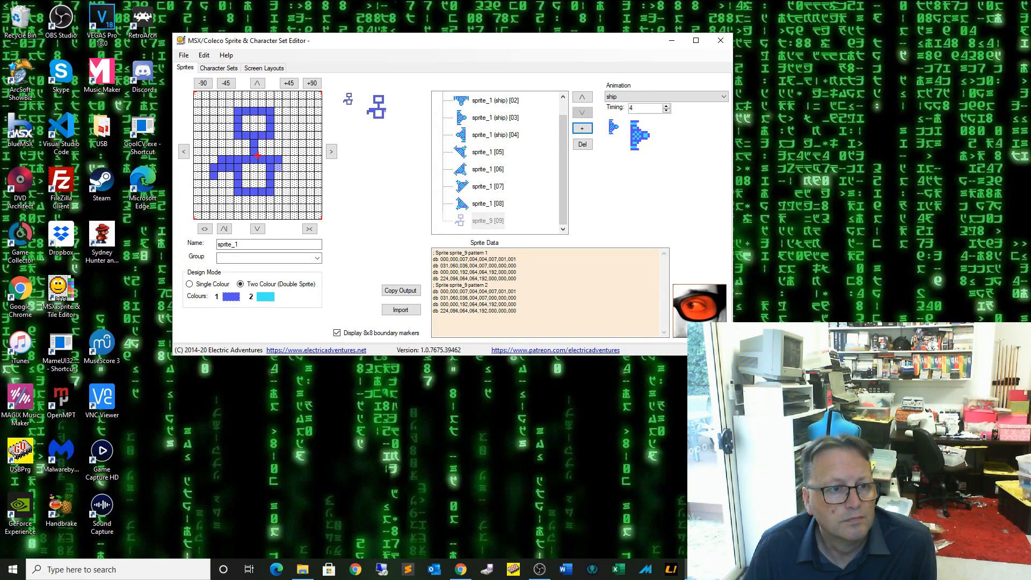
{"action": "left_click", "coordinate": [229, 168]}
{"action": "left_click", "coordinate": [221, 167]}
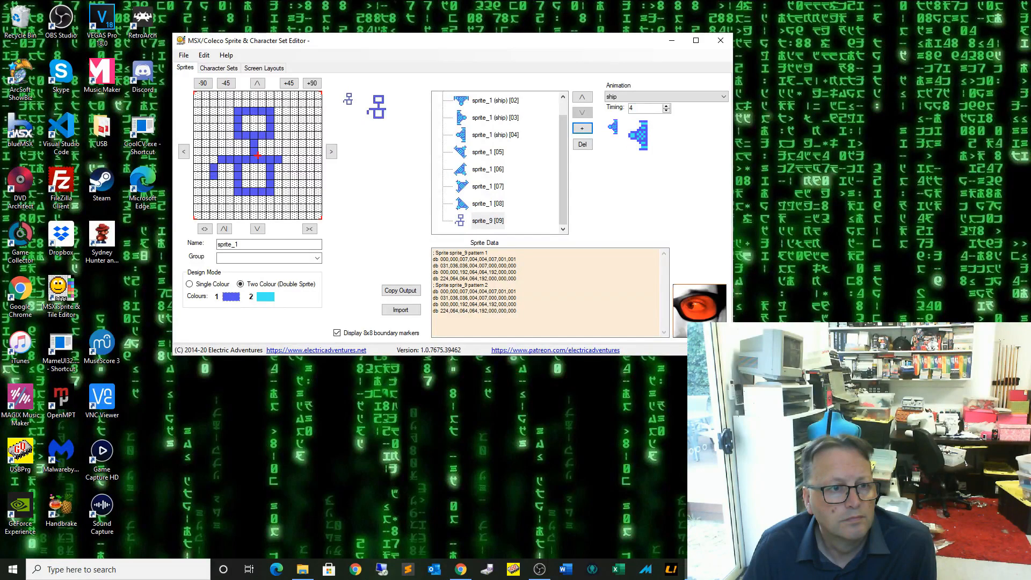
{"action": "left_click", "coordinate": [294, 175]}
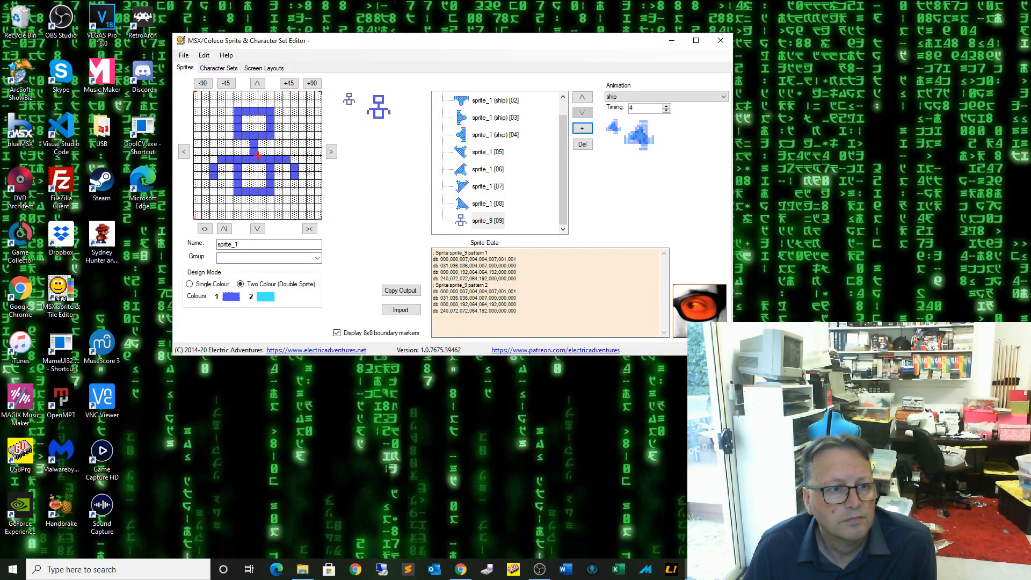
Step: Draw two blue legs below the robot's torso, each ending in a foot that points outward
{"action": "left_click", "coordinate": [245, 200]}
{"action": "left_click", "coordinate": [245, 215]}
{"action": "left_click", "coordinate": [237, 215]}
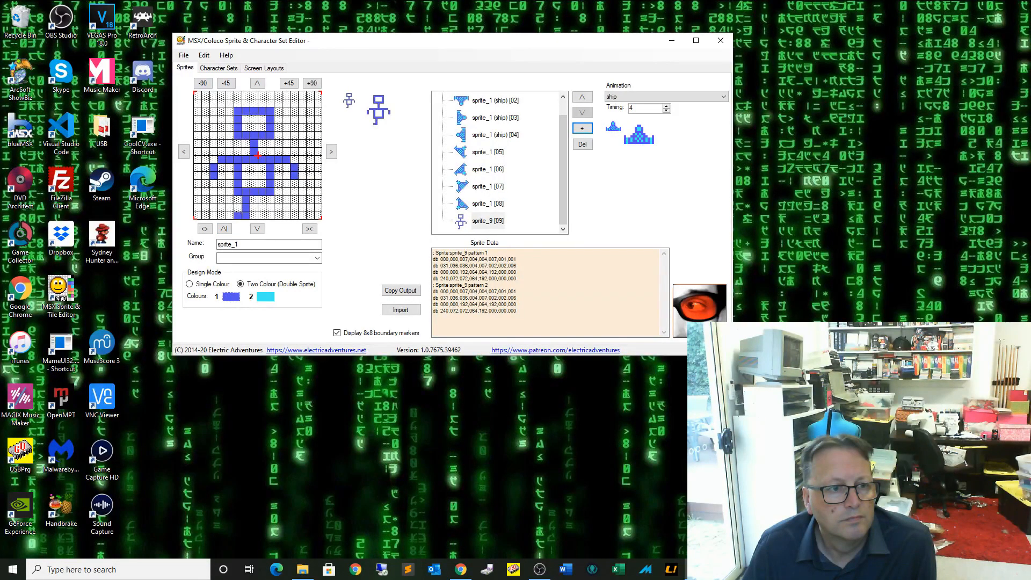
{"action": "left_click", "coordinate": [262, 200]}
{"action": "left_click", "coordinate": [262, 208]}
{"action": "left_click", "coordinate": [262, 215]}
{"action": "left_click", "coordinate": [270, 215]}
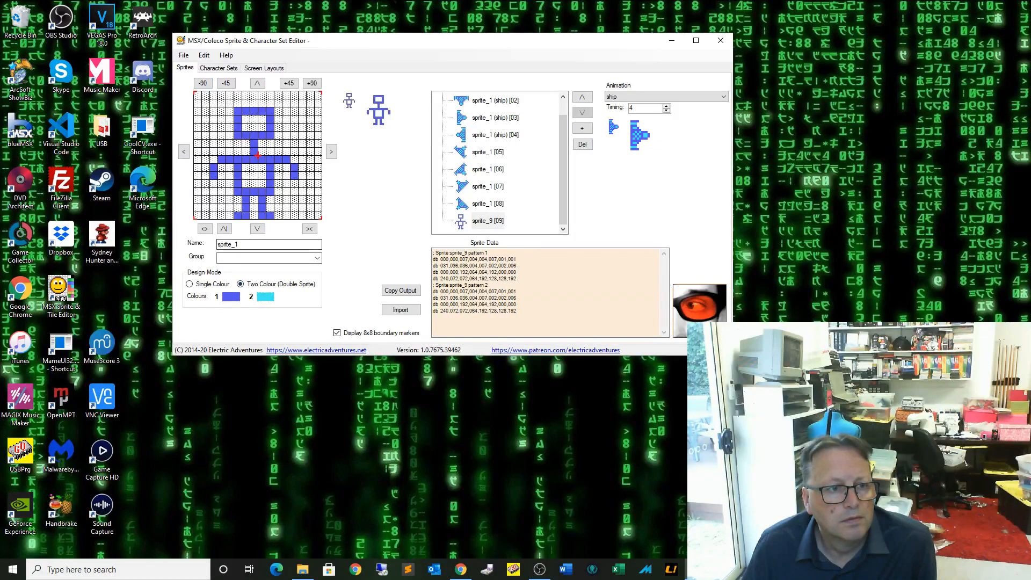
Step: Place five cyan pixels in an X inside the robot's torso and fill its head with two cyan eyes separated by blue
{"action": "left_click", "coordinate": [246, 167]}
{"action": "left_click", "coordinate": [254, 176]}
{"action": "left_click", "coordinate": [262, 184]}
{"action": "left_click", "coordinate": [261, 167]}
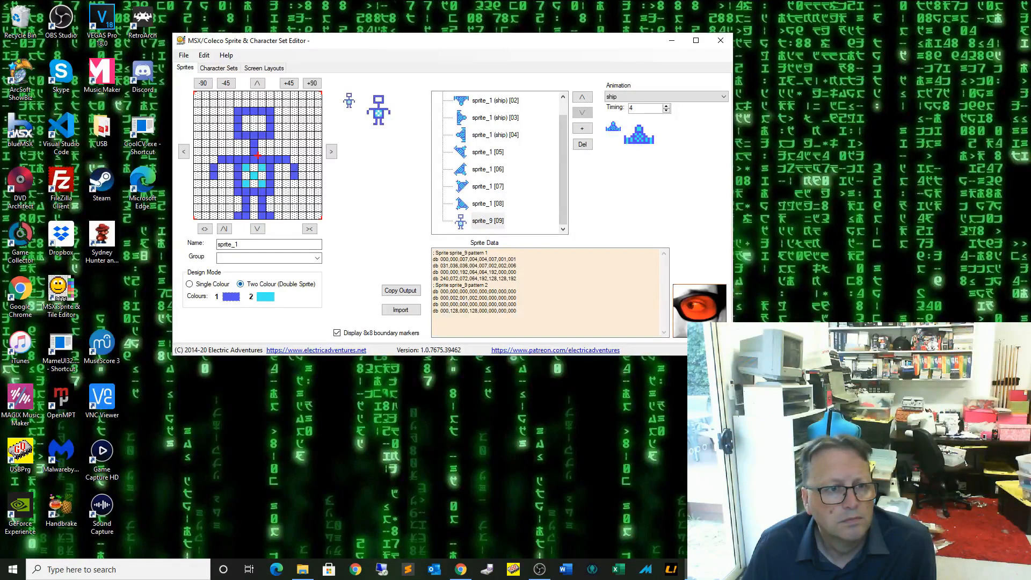
{"action": "left_click", "coordinate": [265, 296]}
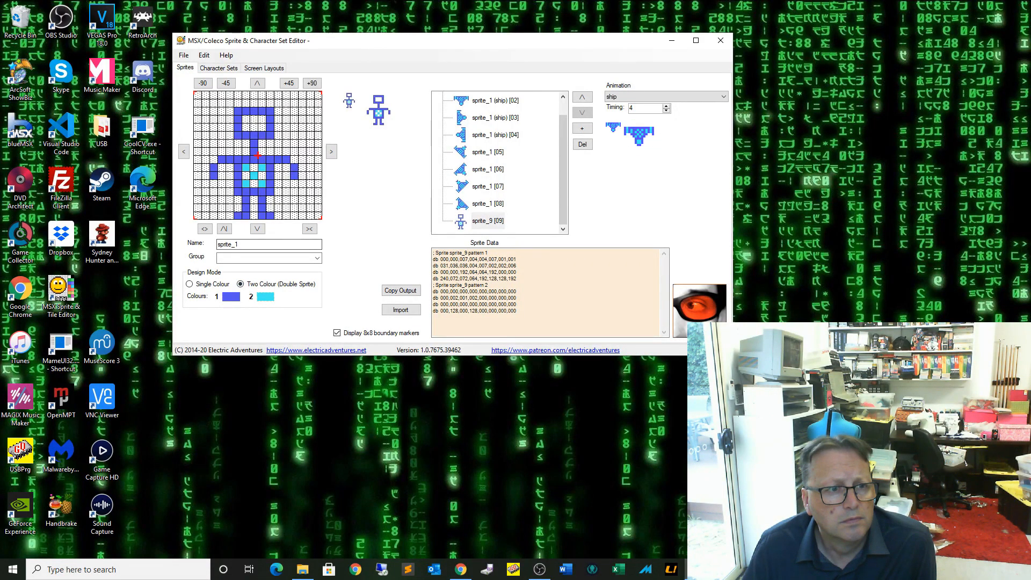
{"action": "left_click_drag", "start_coordinate": [246, 119], "coordinate": [254, 127]}
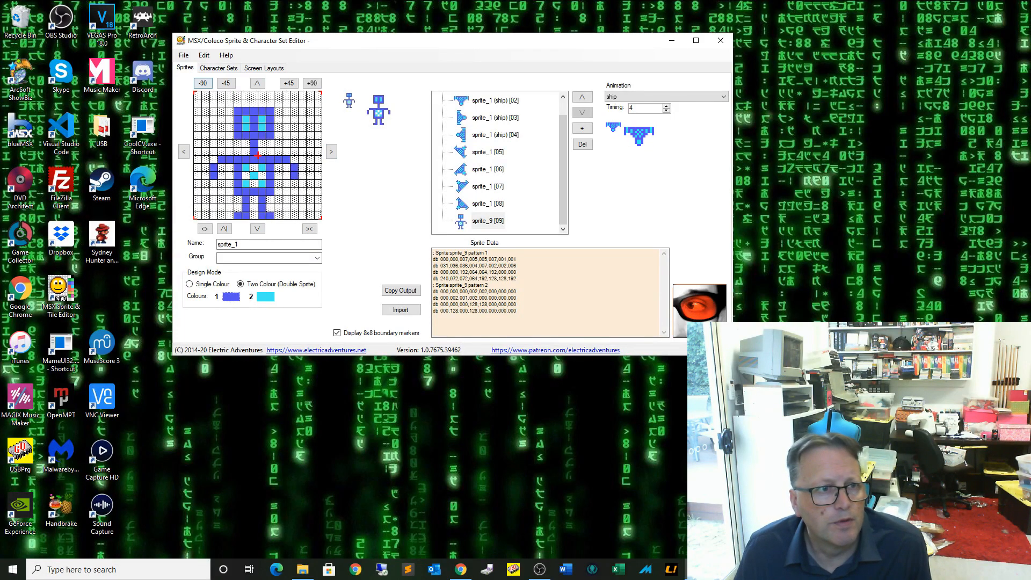
Step: Copy the robot into a new tenth sprite and redraw both of its arms raised
{"action": "left_click", "coordinate": [205, 56]}
{"action": "left_click", "coordinate": [222, 82]}
{"action": "left_click", "coordinate": [583, 128]}
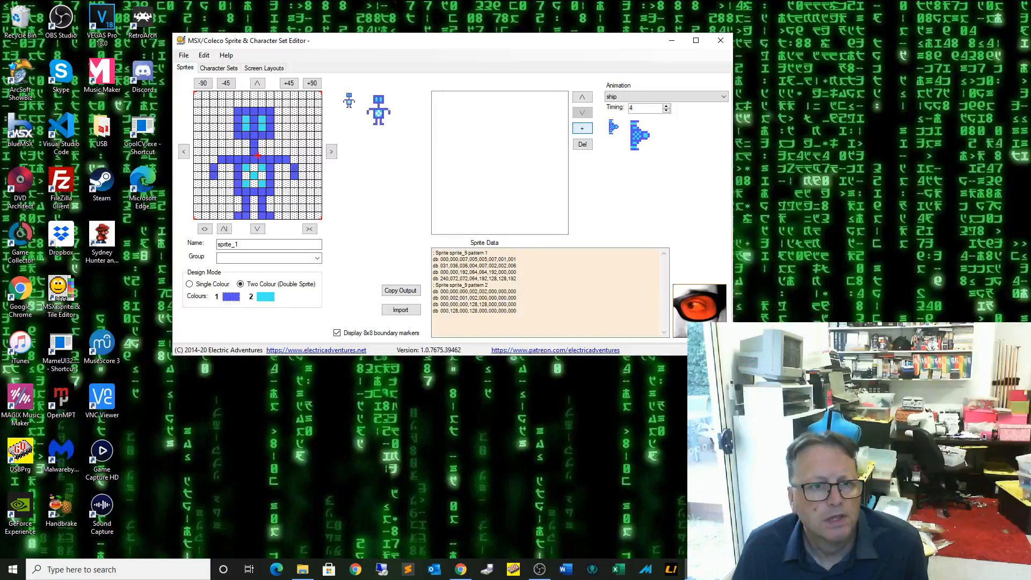
{"action": "left_click", "coordinate": [204, 55]}
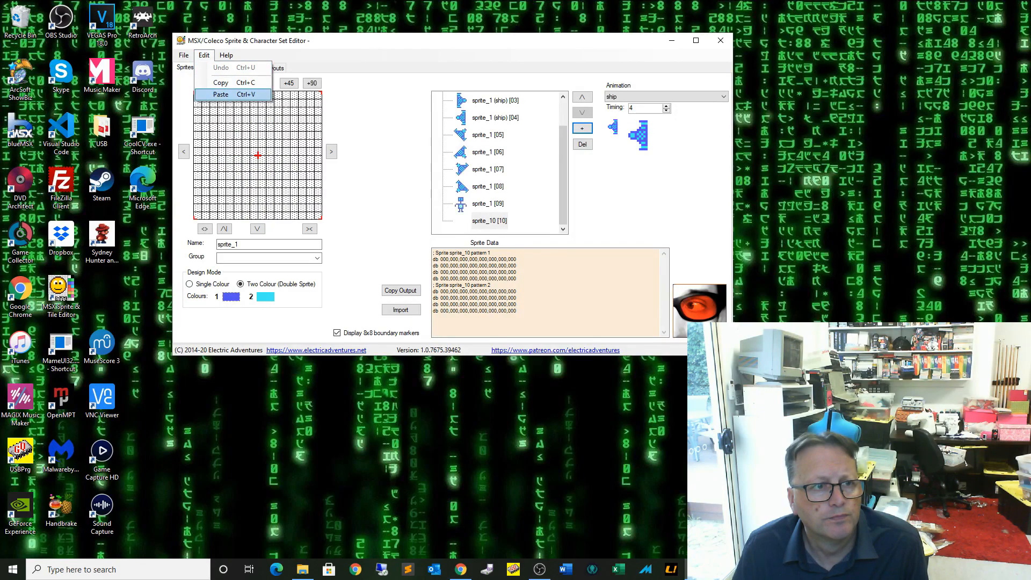
{"action": "left_click", "coordinate": [221, 94]}
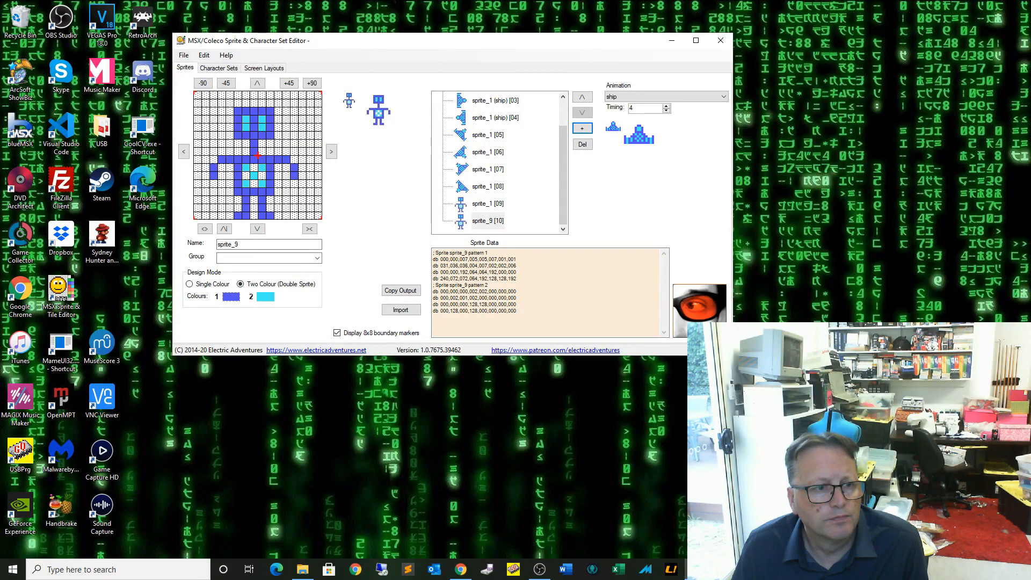
{"action": "left_click", "coordinate": [214, 143]}
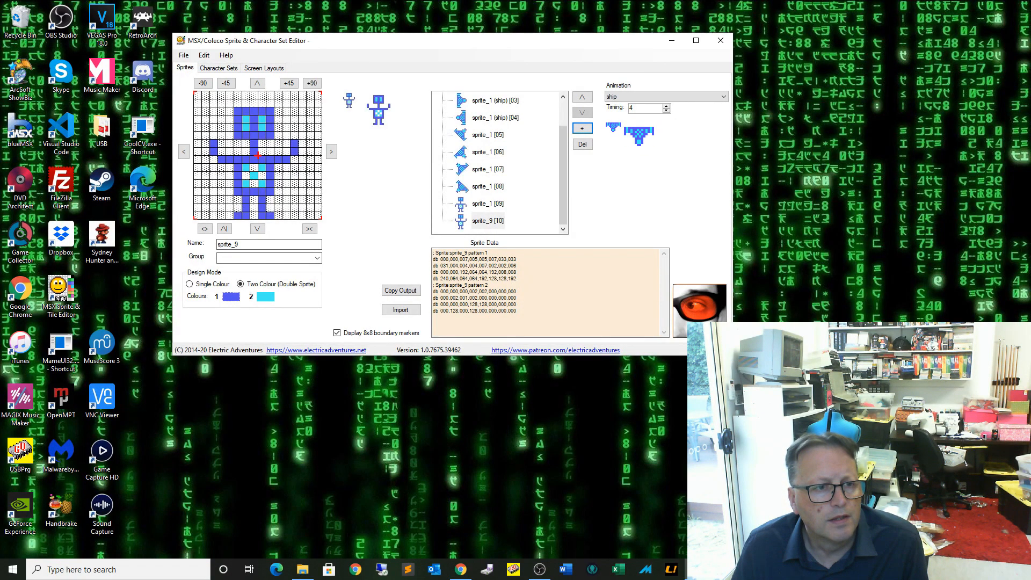
Step: Change the cyan X in the tenth sprite's torso to a plus shape by filling the edge centres and clearing the corners
{"action": "left_click", "coordinate": [246, 176]}
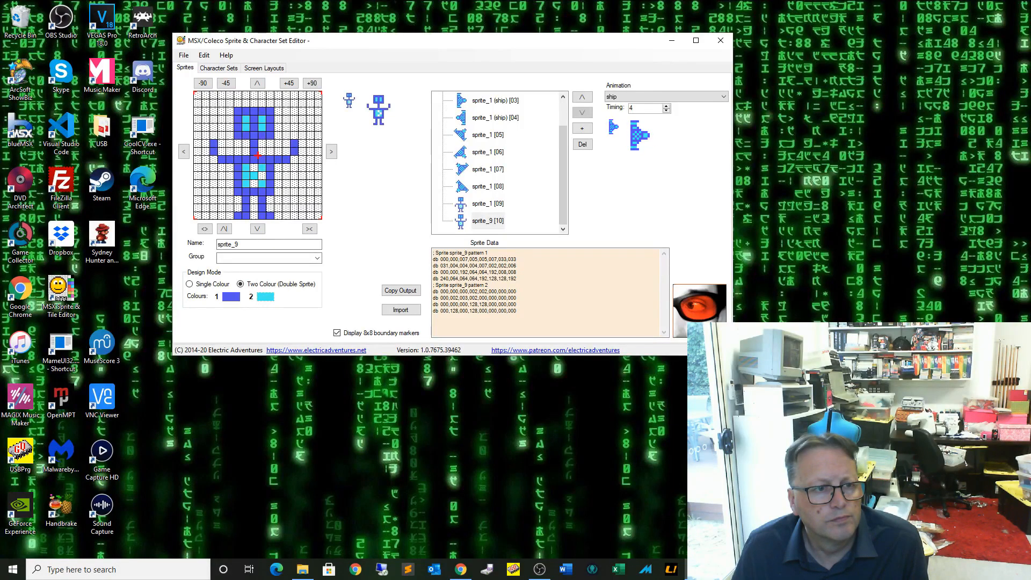
{"action": "left_click", "coordinate": [254, 167]}
{"action": "left_click", "coordinate": [262, 176]}
{"action": "left_click", "coordinate": [254, 184]}
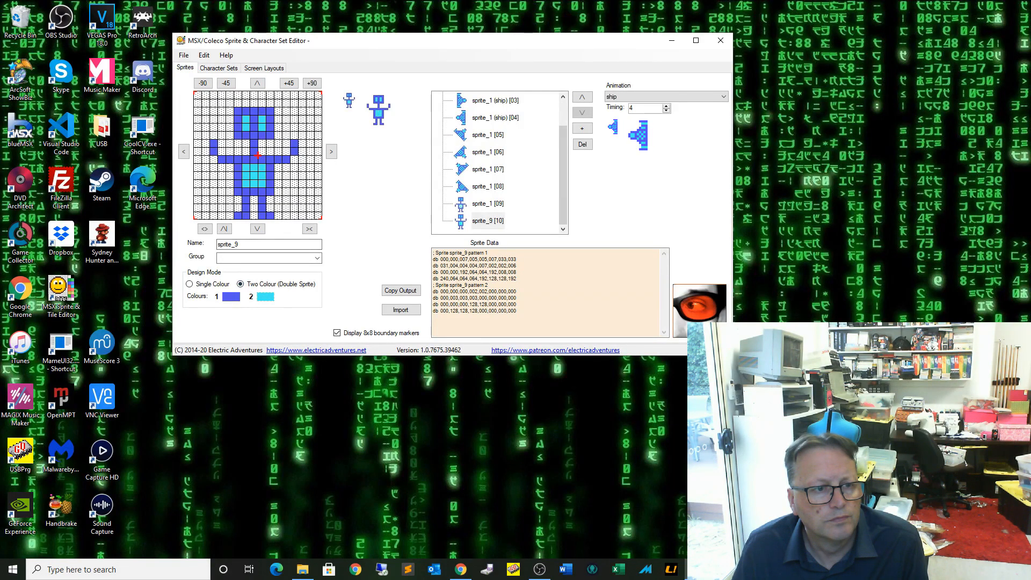
{"action": "left_click", "coordinate": [246, 168]}
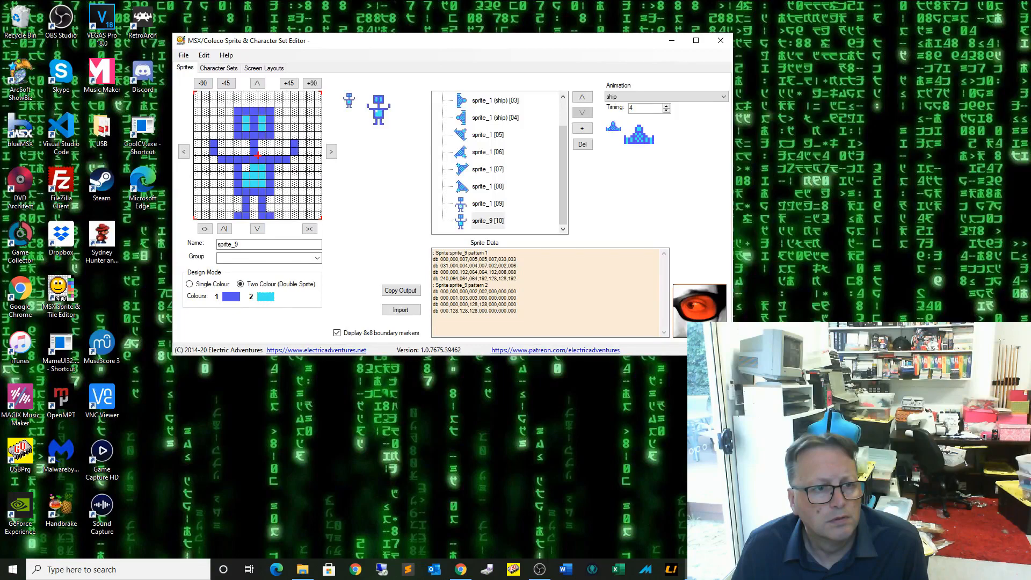
{"action": "left_click", "coordinate": [262, 168]}
{"action": "left_click", "coordinate": [262, 184]}
{"action": "left_click", "coordinate": [246, 184]}
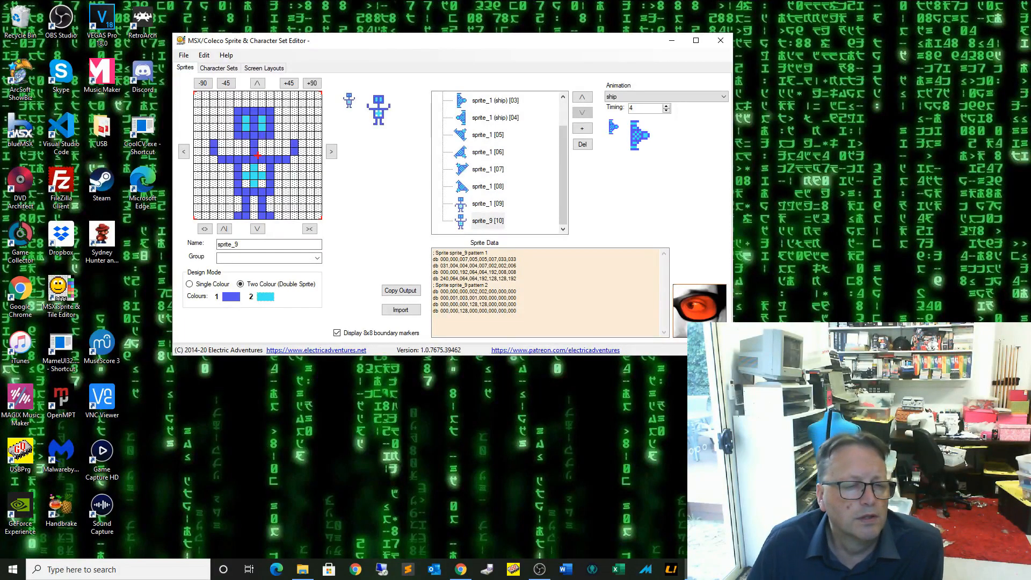
Step: Move the left leg and foot of the tenth sprite's robot one pixel outward, redrawing them in blue and clearing the old inner pixels
{"action": "left_click", "coordinate": [238, 199]}
{"action": "left_click", "coordinate": [237, 207]}
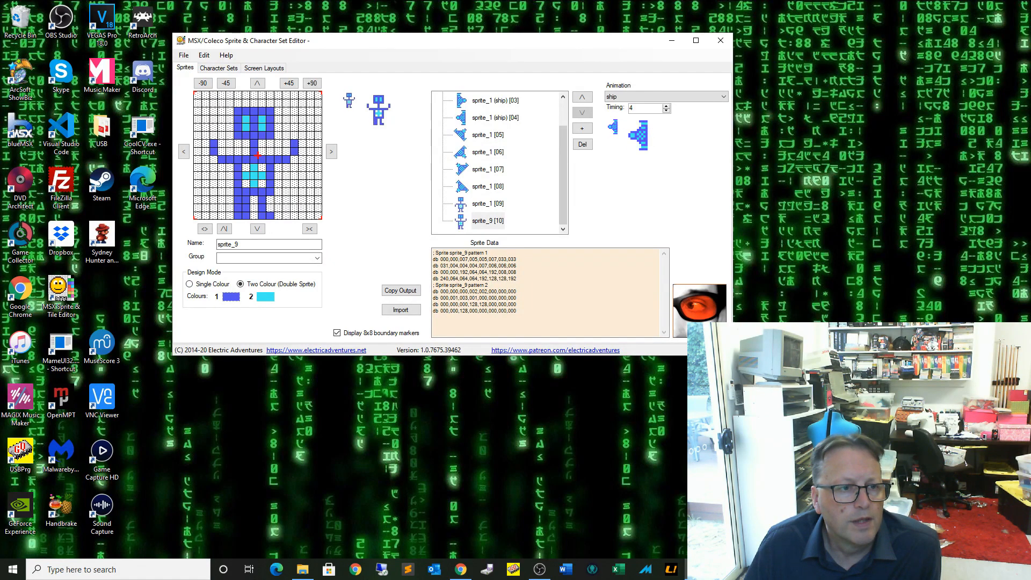
{"action": "left_click", "coordinate": [230, 216]}
{"action": "left_click", "coordinate": [221, 215]}
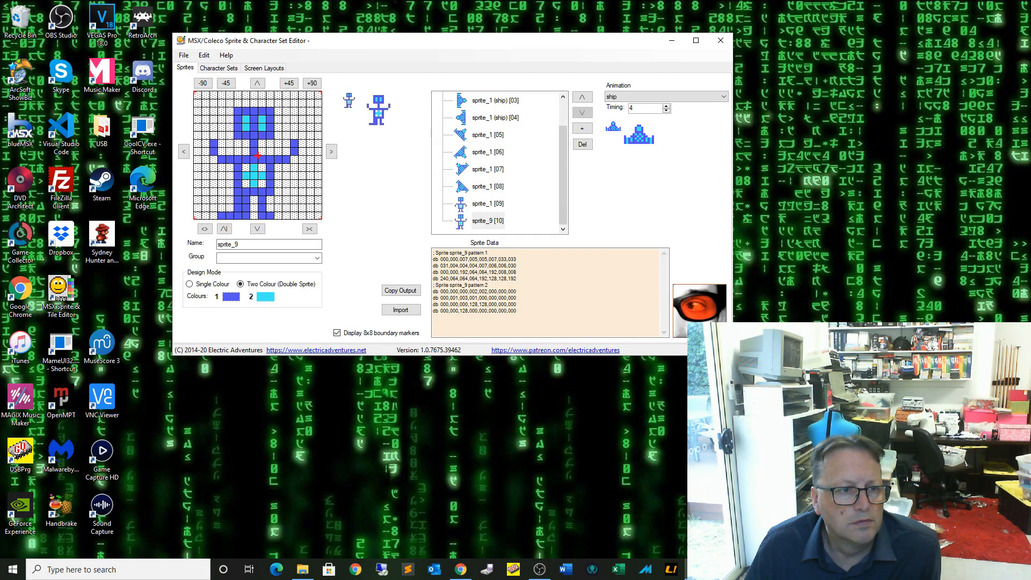
{"action": "left_click", "coordinate": [221, 215]}
{"action": "left_click", "coordinate": [245, 216]}
{"action": "left_click", "coordinate": [246, 208]}
{"action": "left_click", "coordinate": [246, 199]}
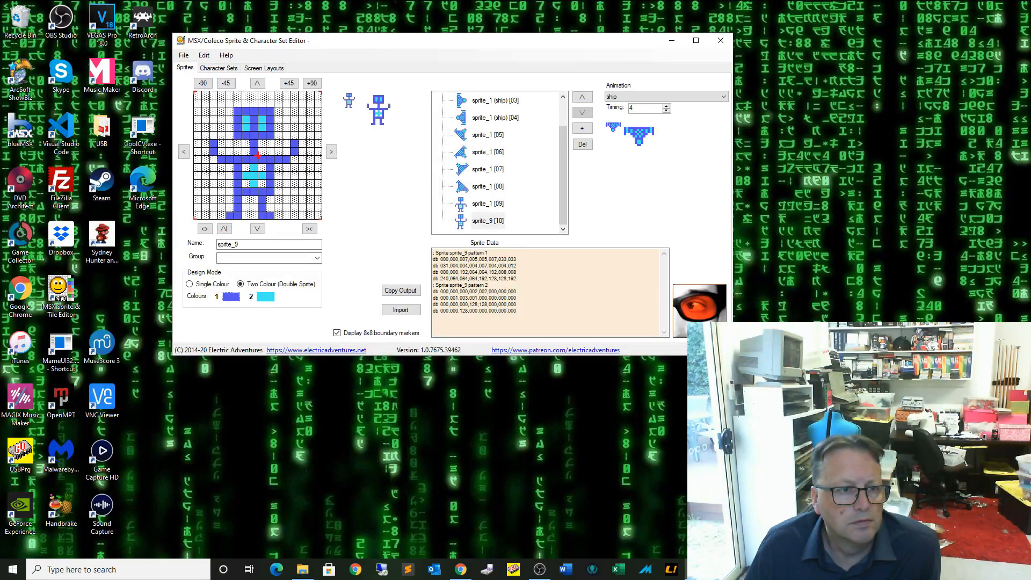
Step: Shift the right leg and foot of the tenth sprite's robot one pixel outward to mirror the left leg
{"action": "left_click", "coordinate": [270, 199]}
{"action": "left_click", "coordinate": [270, 207]}
{"action": "left_click", "coordinate": [277, 215]}
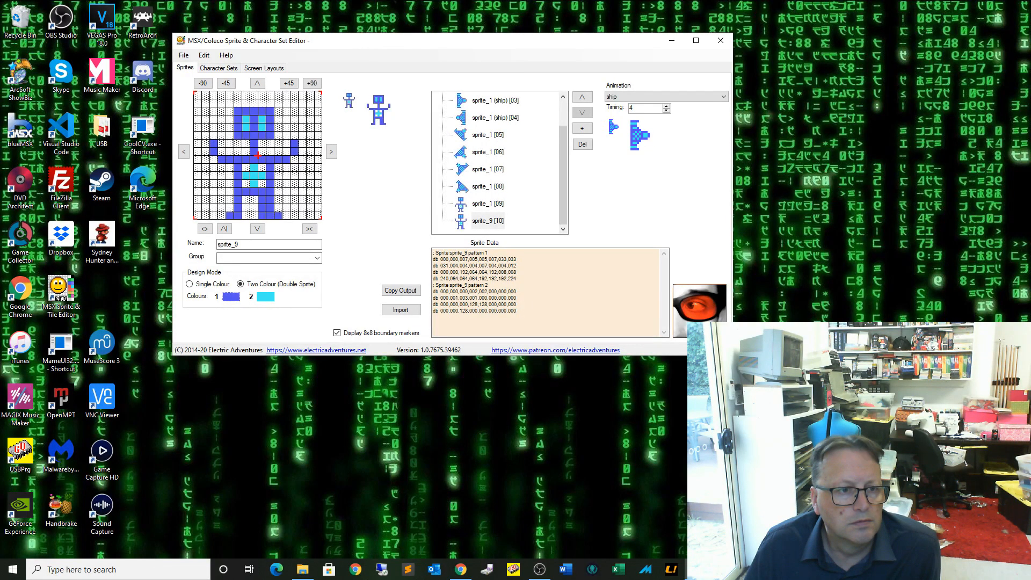
{"action": "left_click", "coordinate": [262, 216]}
{"action": "left_click", "coordinate": [262, 207]}
{"action": "left_click", "coordinate": [262, 199]}
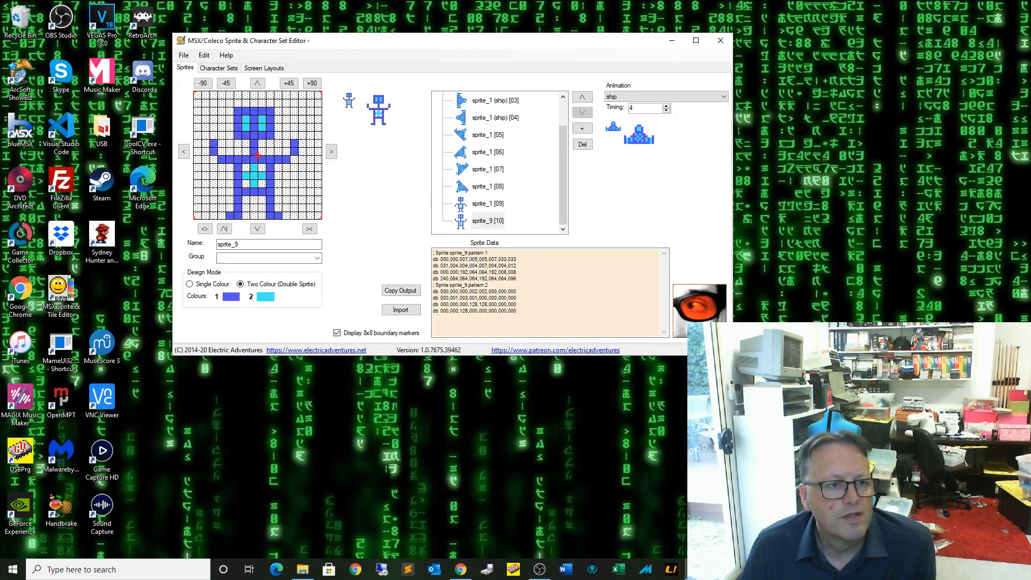
Step: Assign the ninth and tenth sprites to a new group named robot and preview that group as the animation
{"action": "left_click", "coordinate": [487, 204]}
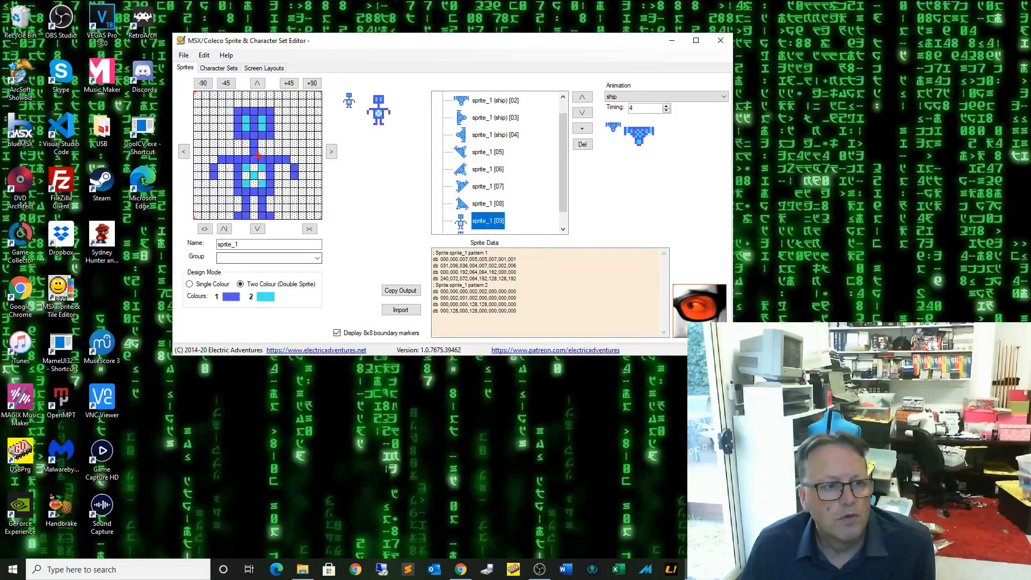
{"action": "left_click", "coordinate": [225, 258]}
{"action": "type", "text": "robot"}
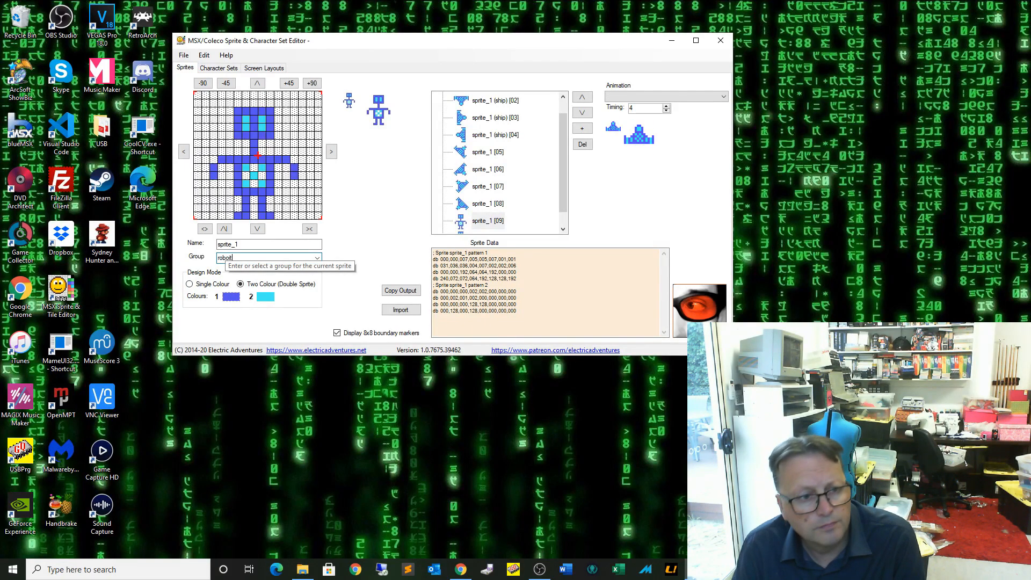
{"action": "type", "text": "t"}
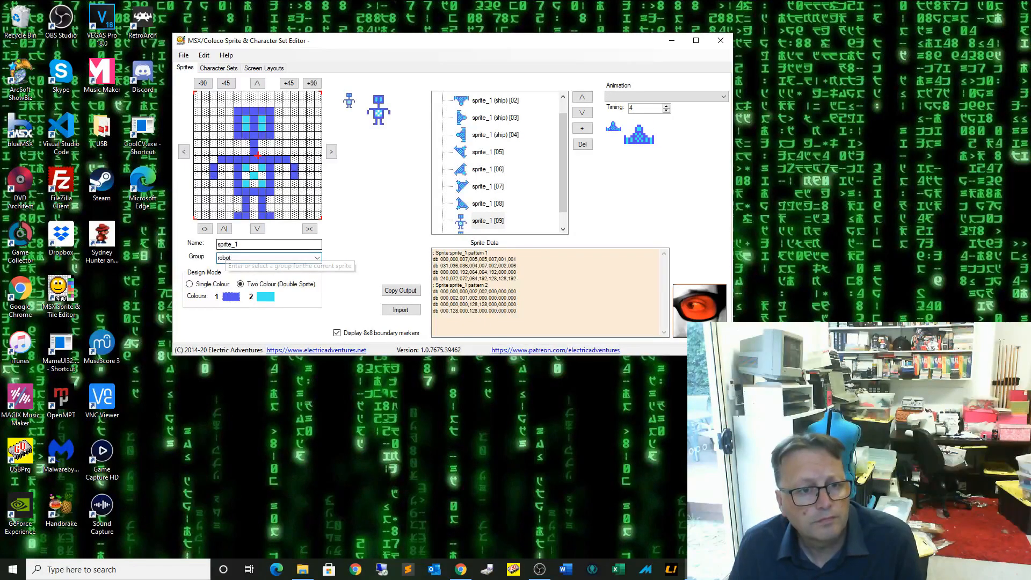
{"action": "left_click", "coordinate": [563, 229]}
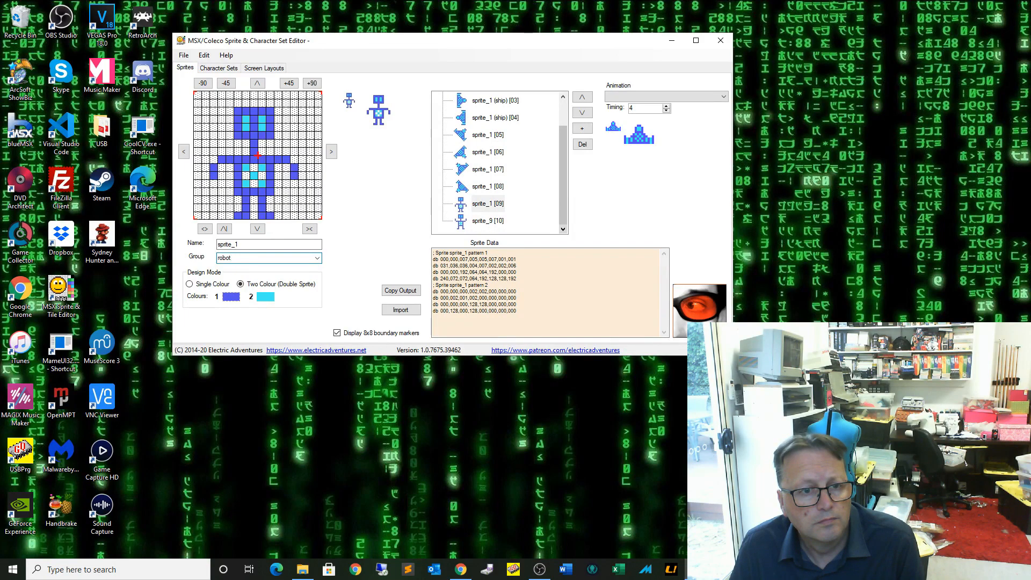
{"action": "left_click", "coordinate": [488, 221]}
{"action": "left_click", "coordinate": [251, 259]}
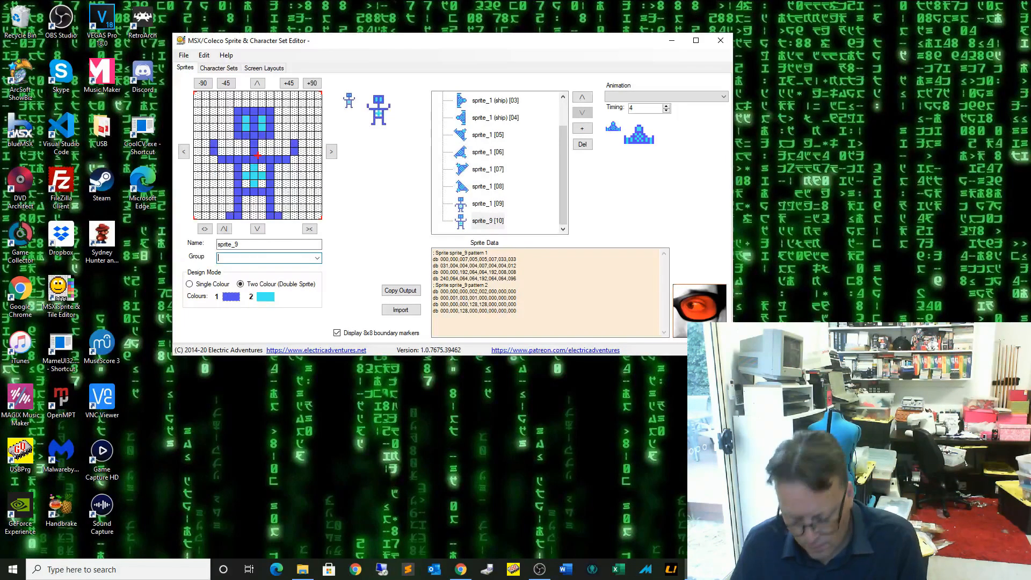
{"action": "type", "text": "robot"}
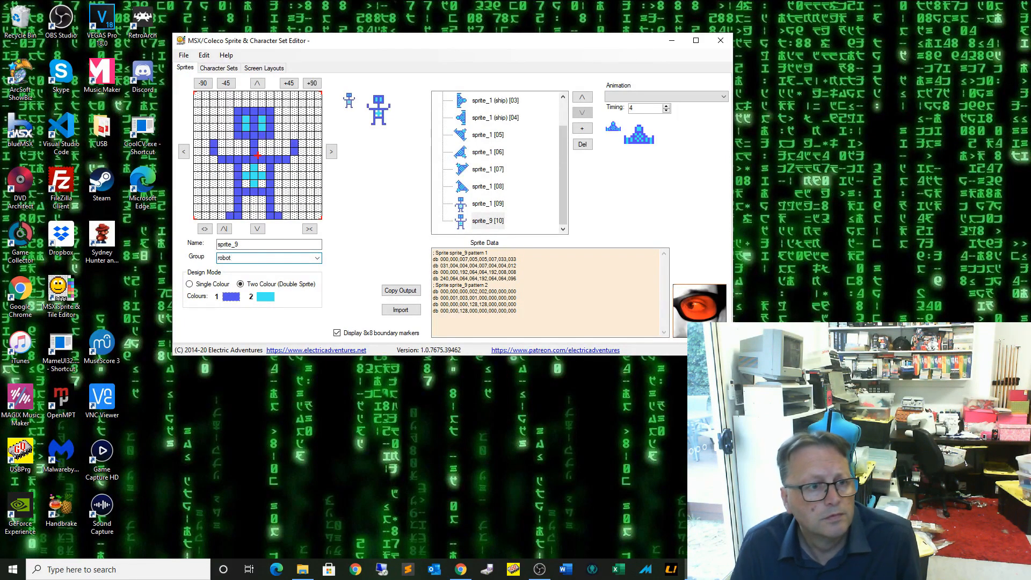
{"action": "left_click", "coordinate": [724, 96]}
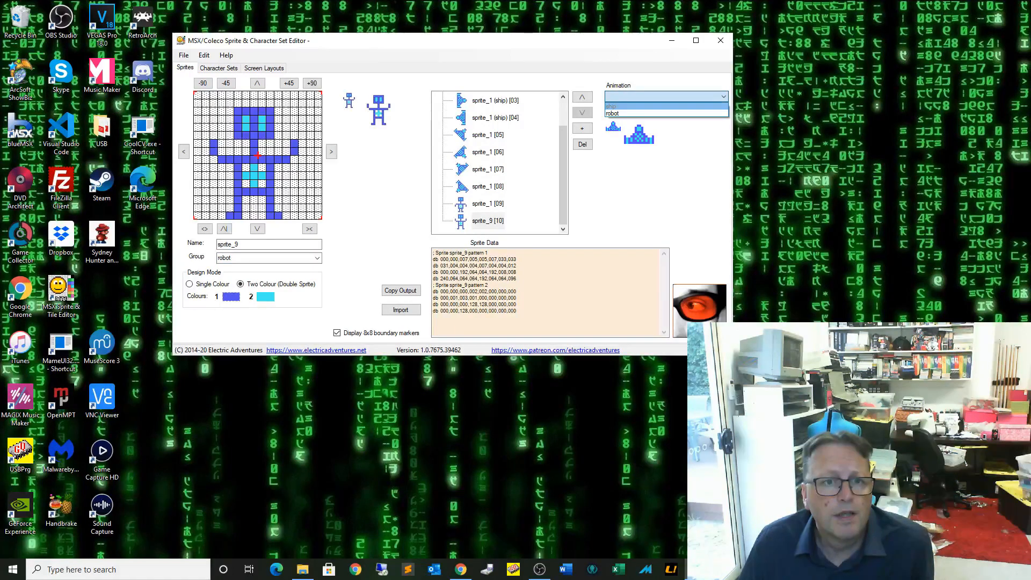
{"action": "left_click", "coordinate": [666, 113]}
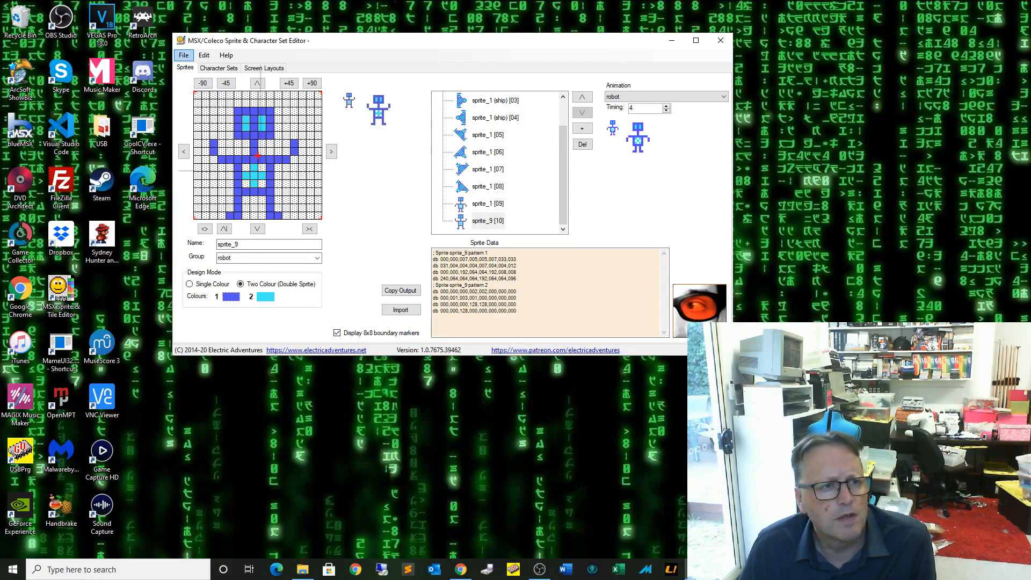
Step: Examine the example output in the options for C and for assembler as Hex Block, (H), (D) and (B), and discard the changes
{"action": "left_click", "coordinate": [183, 55]}
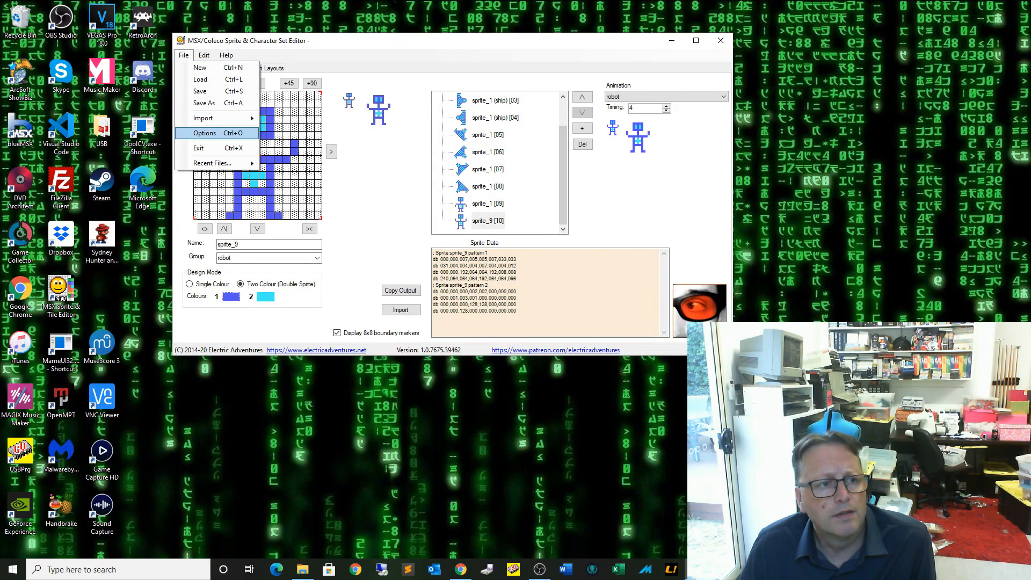
{"action": "left_click", "coordinate": [205, 133]}
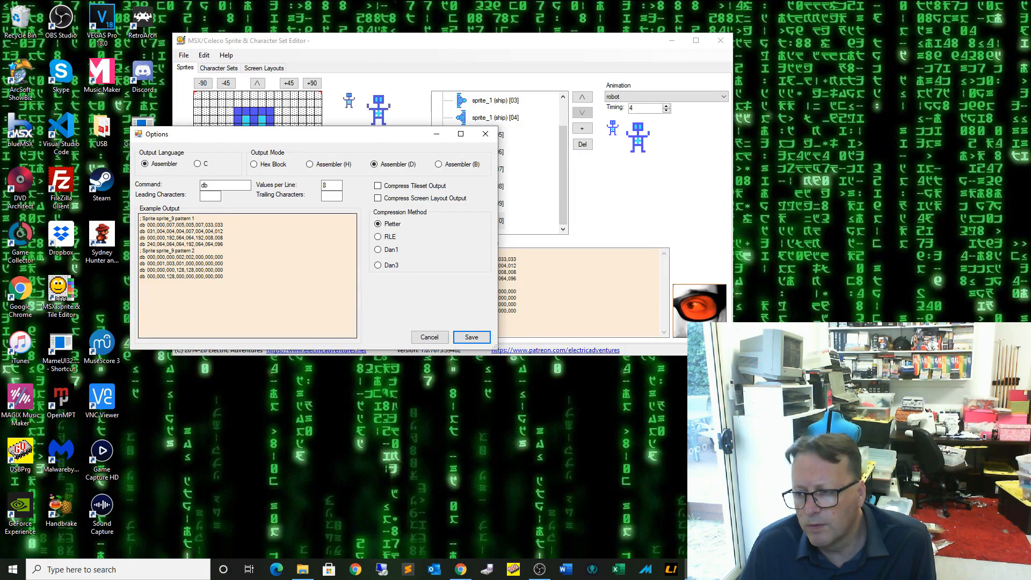
{"action": "left_click", "coordinate": [198, 164]}
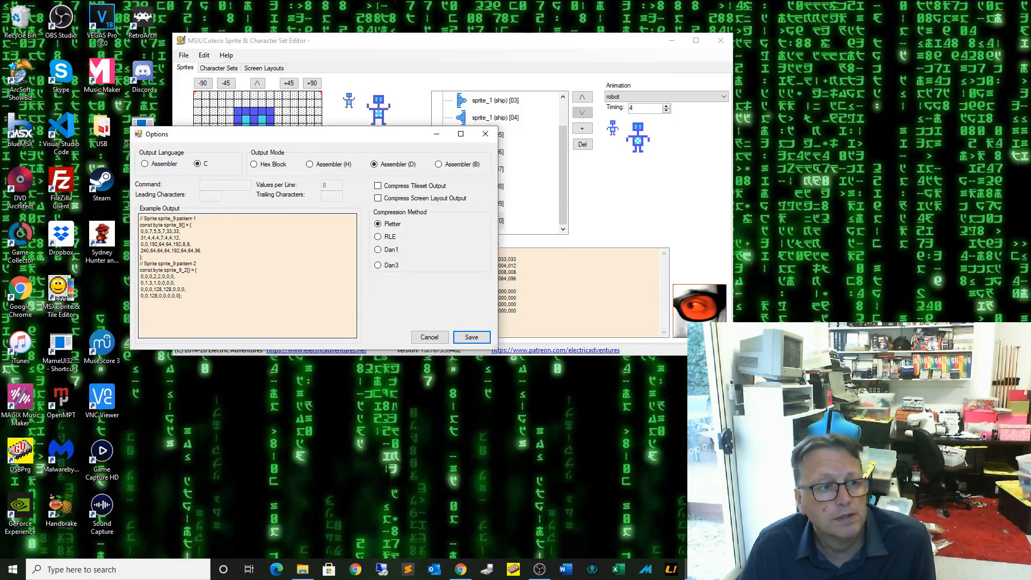
{"action": "left_click", "coordinate": [145, 163]}
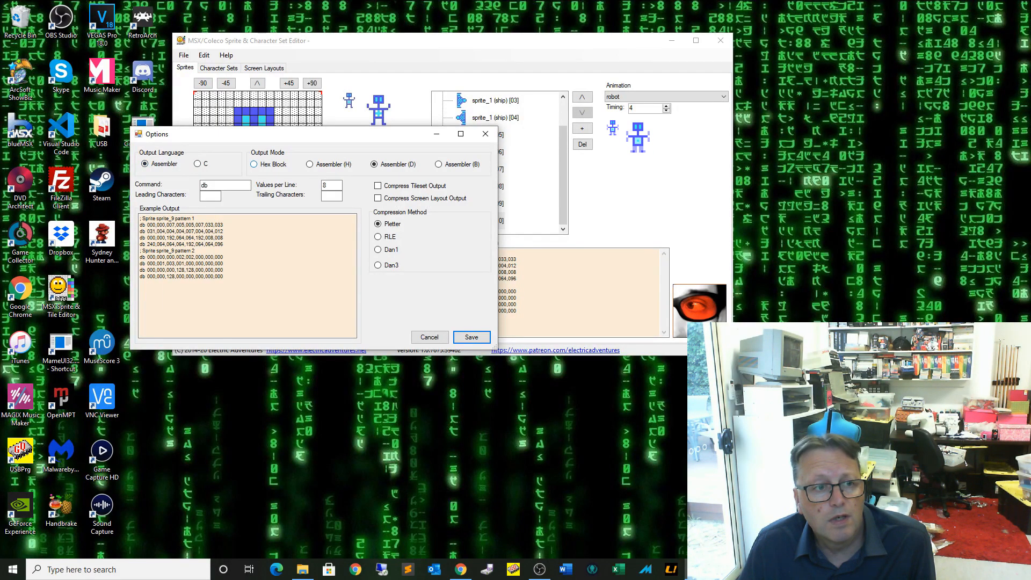
{"action": "left_click", "coordinate": [255, 165]}
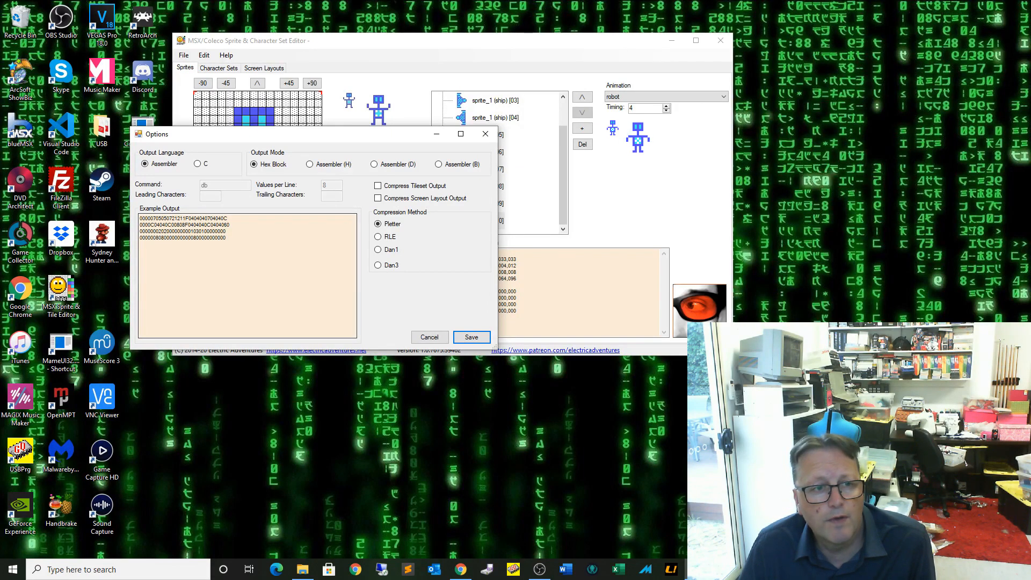
{"action": "left_click", "coordinate": [310, 165]}
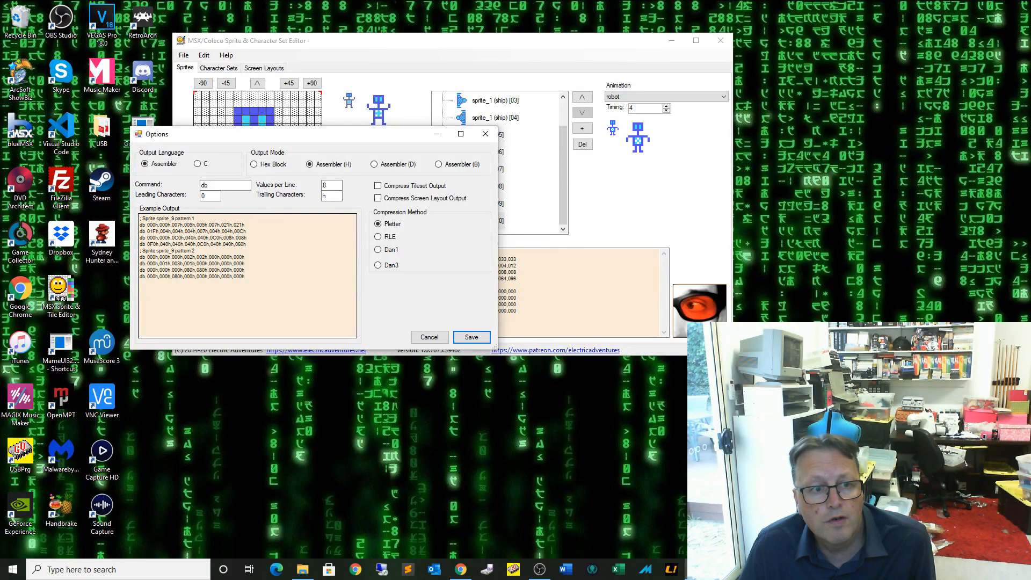
{"action": "left_click", "coordinate": [374, 164]}
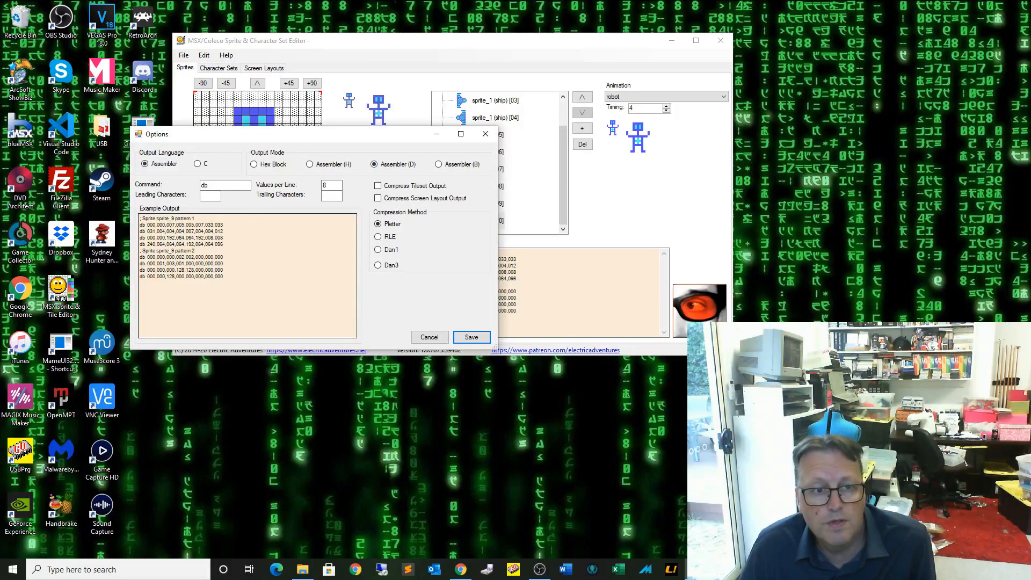
{"action": "left_click", "coordinate": [439, 164]}
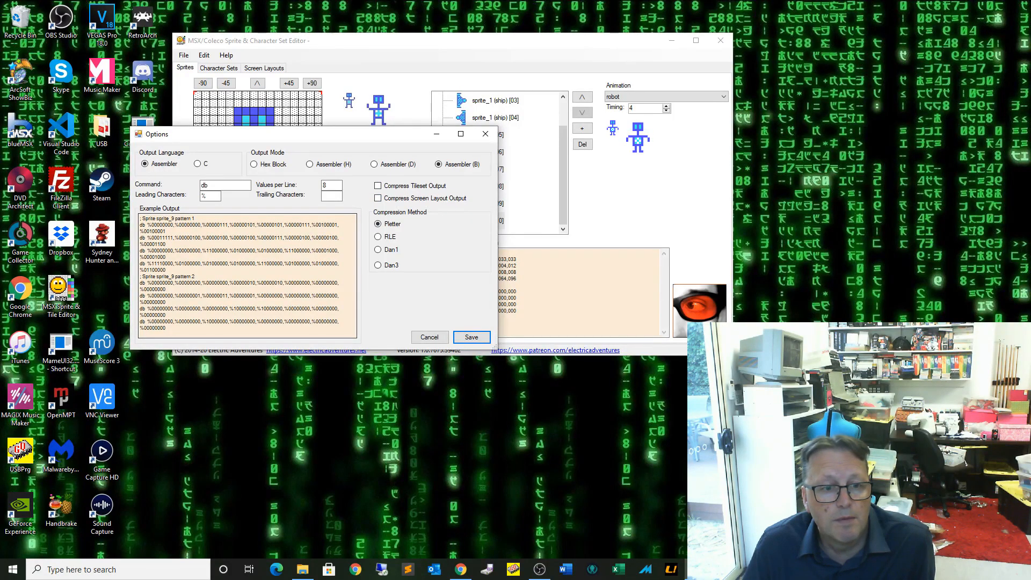
{"action": "left_click", "coordinate": [429, 336]}
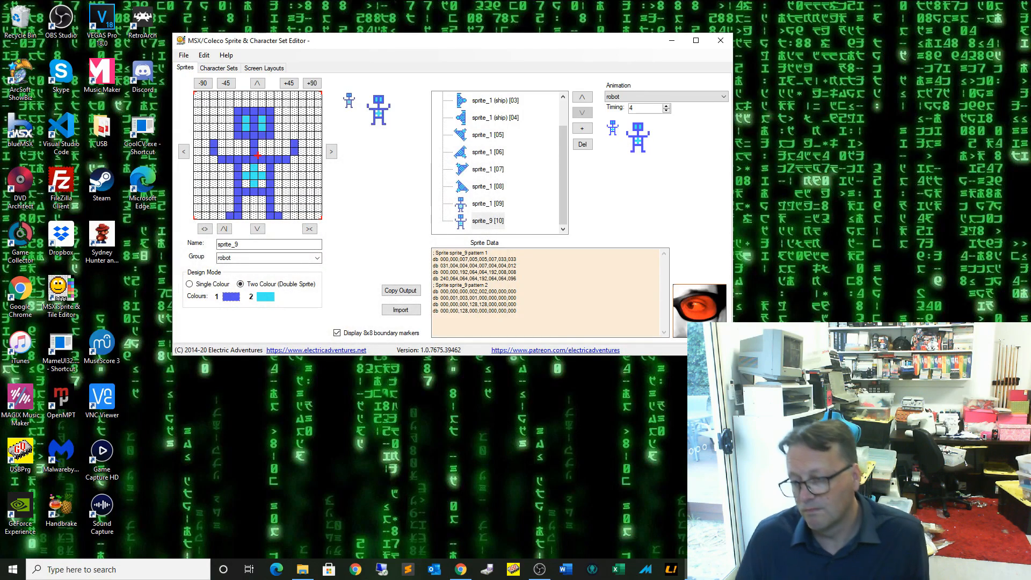
Step: Save the project as a sprite definition file named example in the Coleco folder
{"action": "key", "text": "alt+f"}
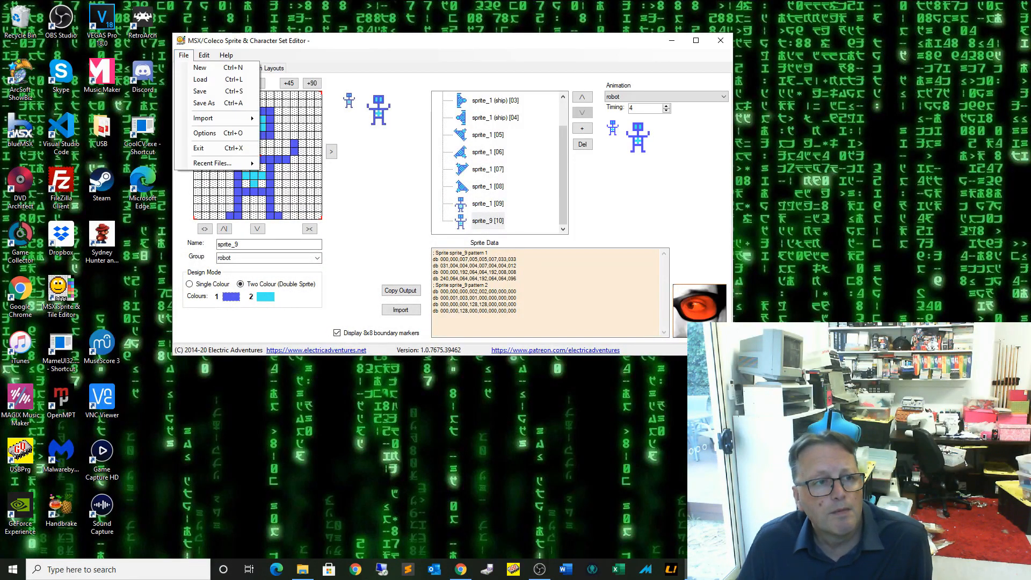
{"action": "left_click", "coordinate": [200, 91]}
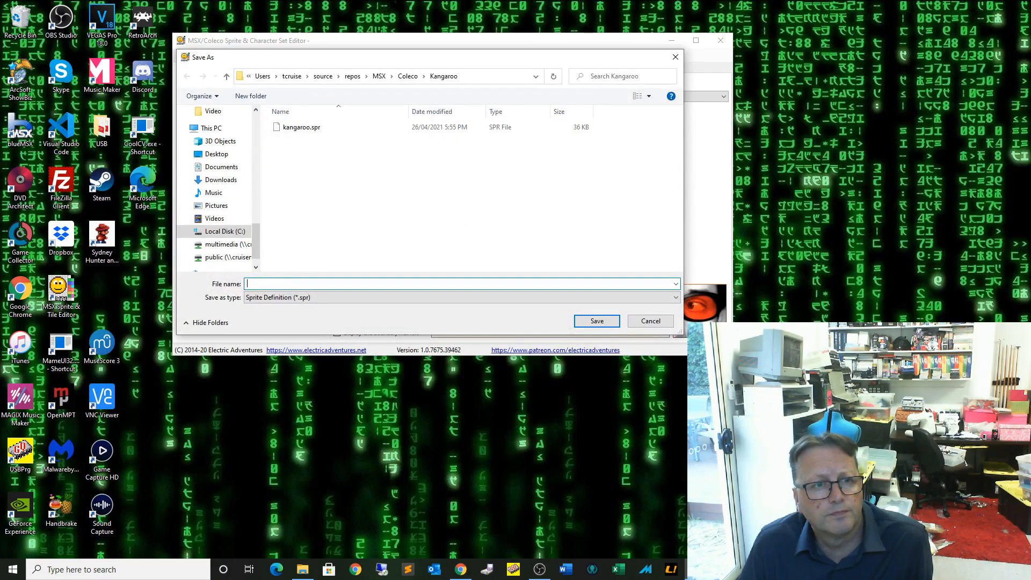
{"action": "left_click", "coordinate": [407, 76]}
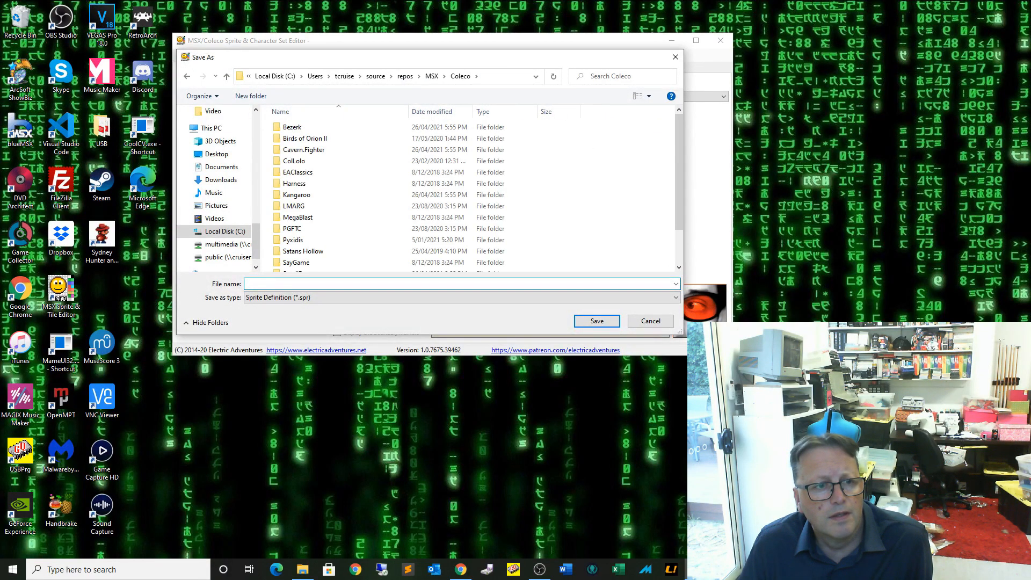
{"action": "type", "text": "example"}
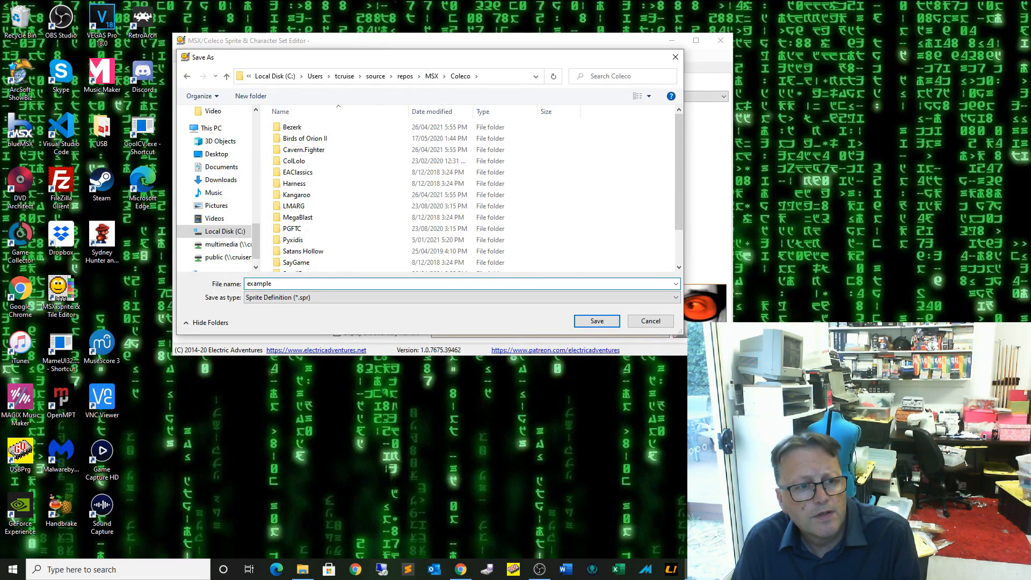
{"action": "key", "text": "Return"}
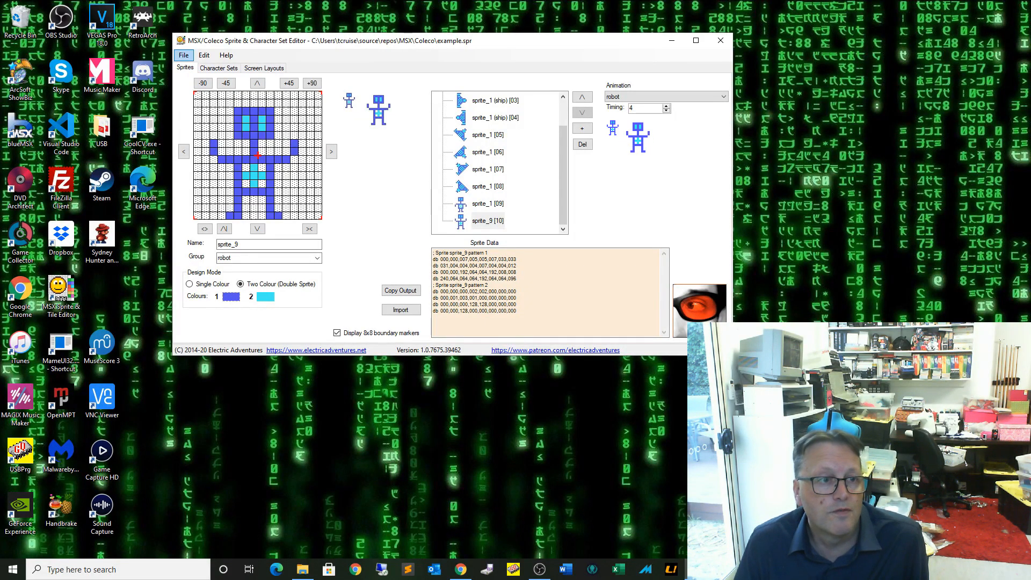
Step: Save a copy of the sprites as an Assembler Data File (*.asm) named example in the Coleco folder
{"action": "left_click", "coordinate": [184, 55]}
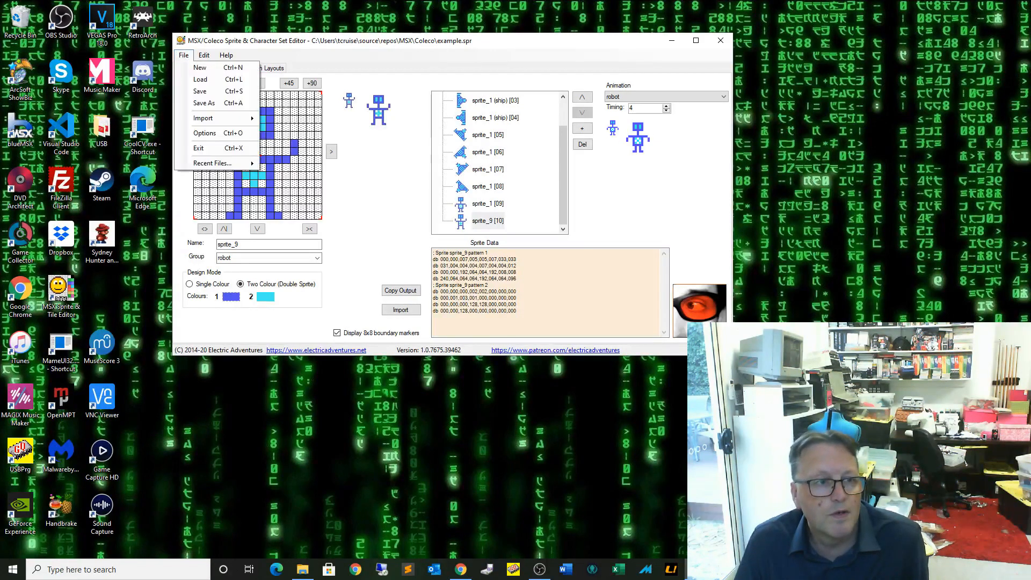
{"action": "left_click", "coordinate": [204, 102]}
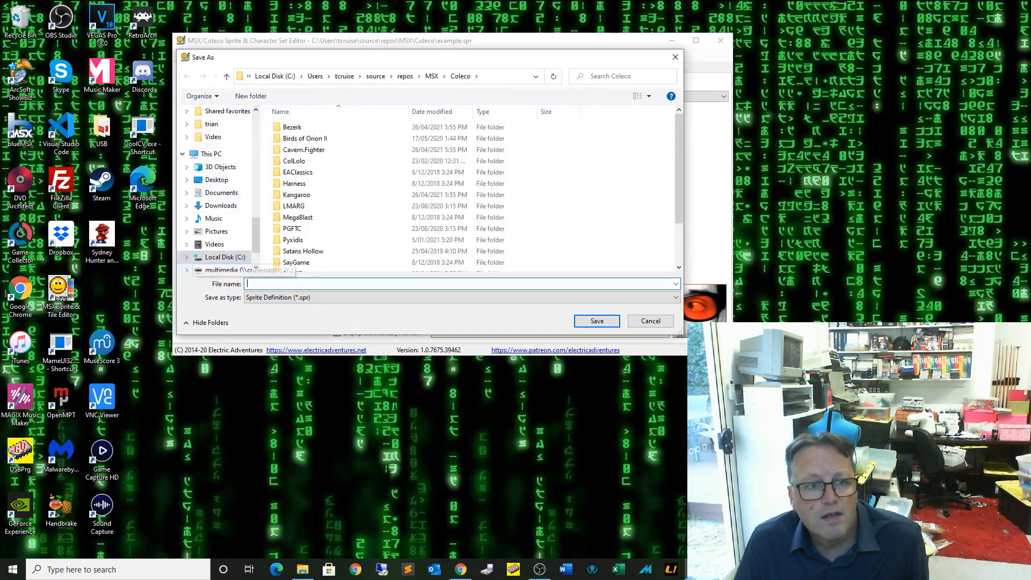
{"action": "left_click", "coordinate": [279, 298]}
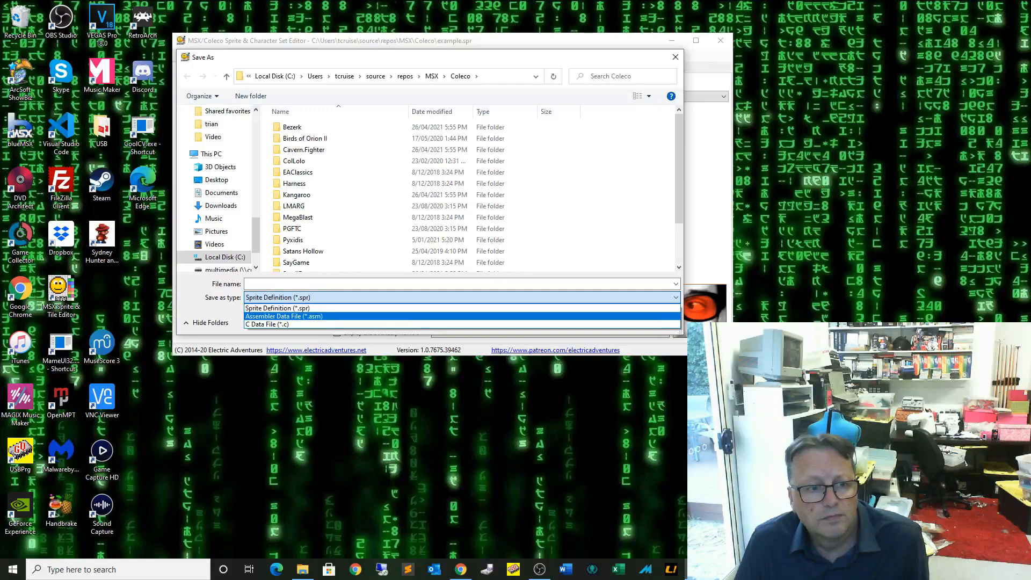
{"action": "left_click", "coordinate": [284, 316]}
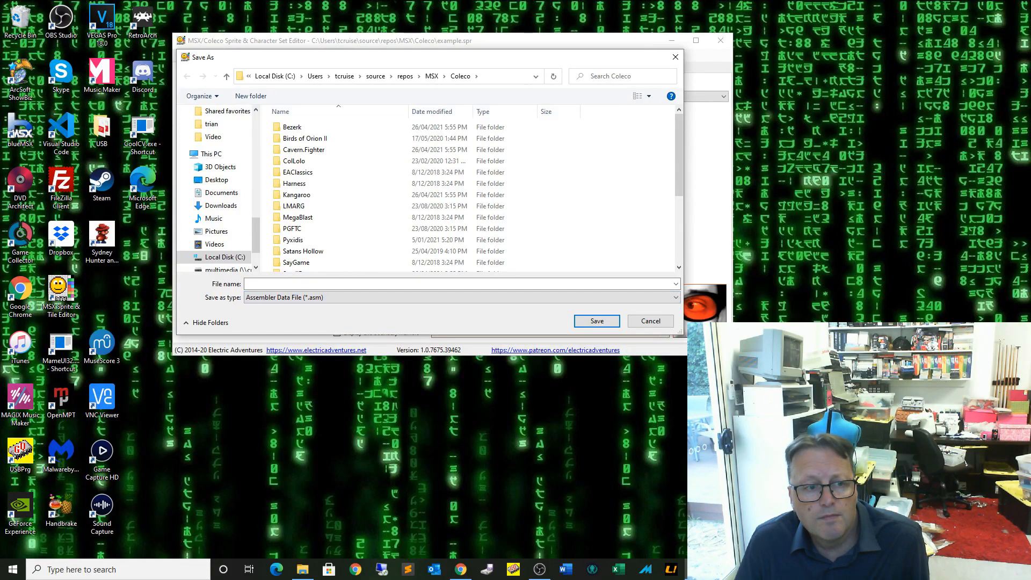
{"action": "left_click", "coordinate": [281, 284]}
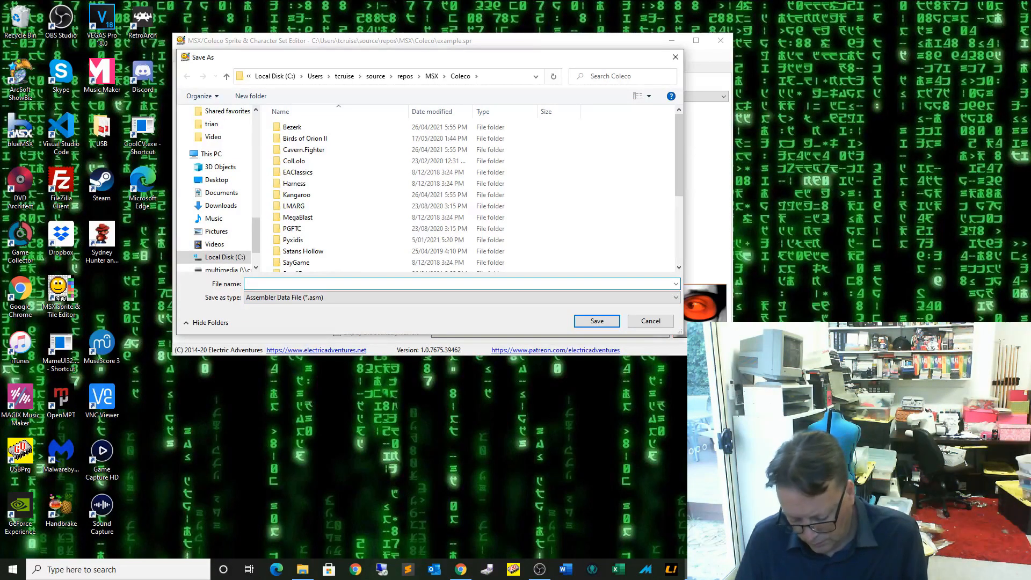
{"action": "type", "text": "example"}
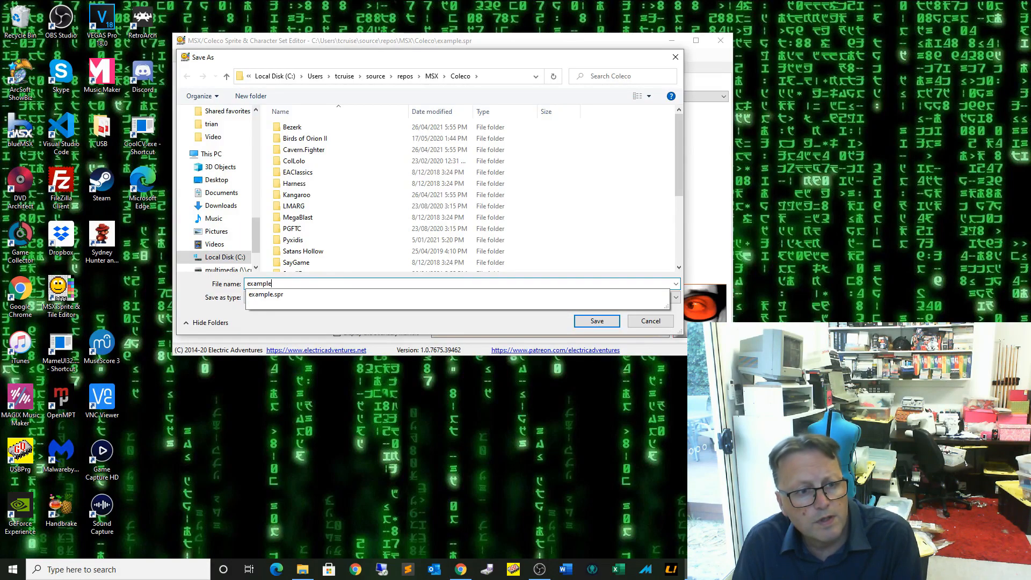
{"action": "key", "text": "Return"}
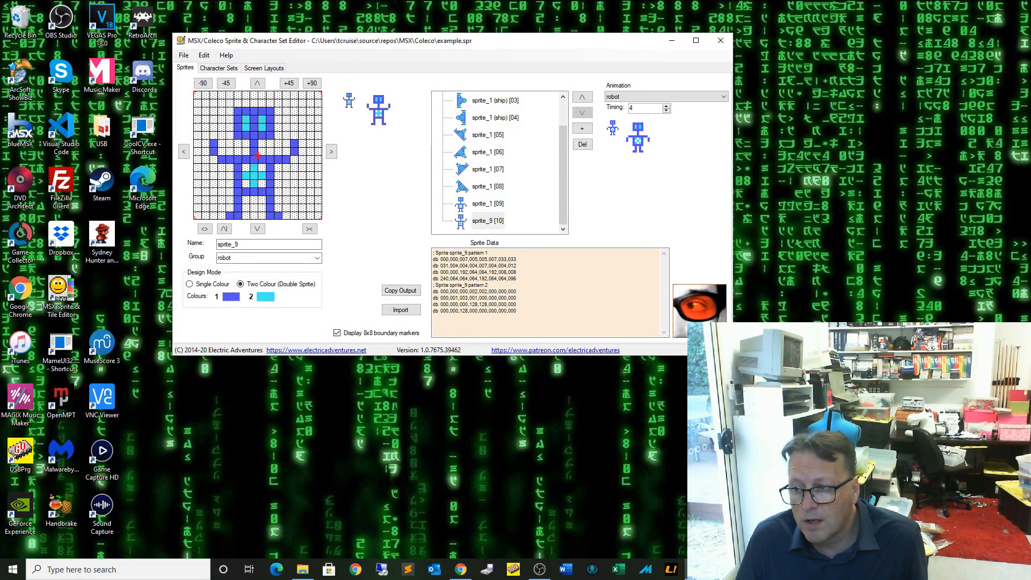
Step: Switch to File Explorer and open the exported example.asm in Sublime Text to view the sprite data
{"action": "left_click", "coordinate": [303, 569]}
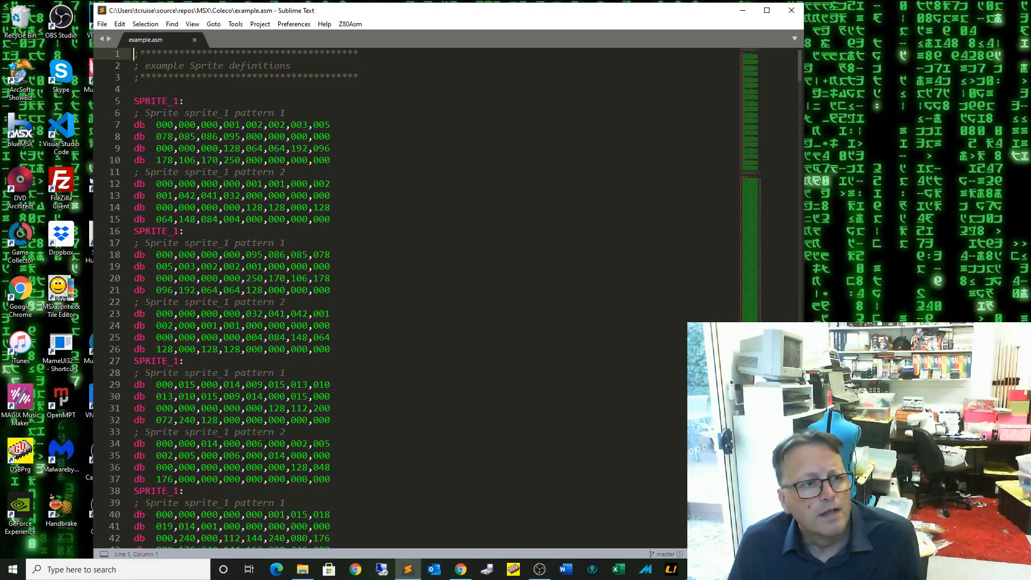
Step: Examine the sprite definitions, tileset patterns and tileset colour data throughout the exported example.asm
{"action": "mouse_move", "coordinate": [170, 101]}
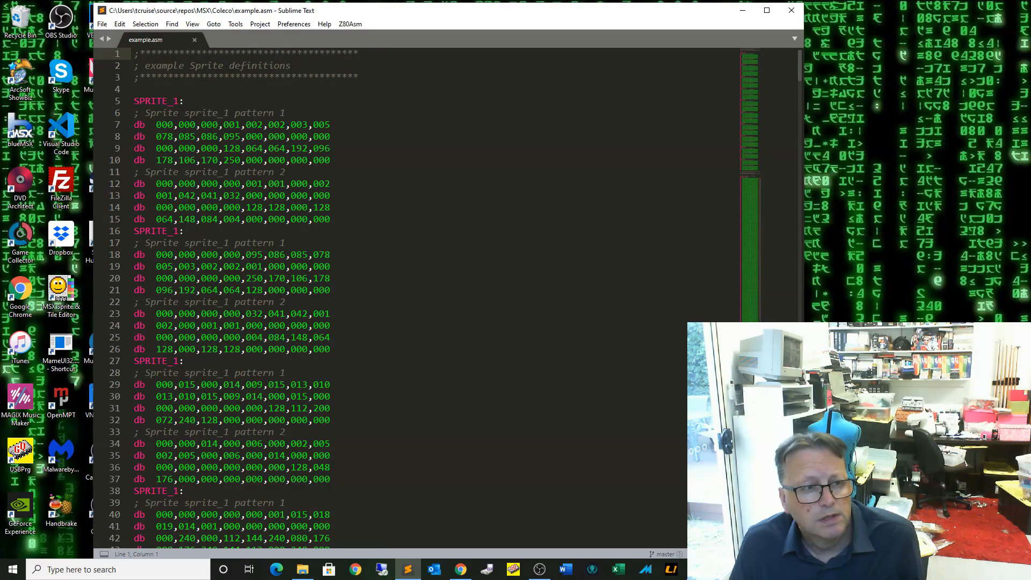
{"action": "scroll", "coordinate": [376, 296], "scroll_direction": "down", "scroll_amount": 20}
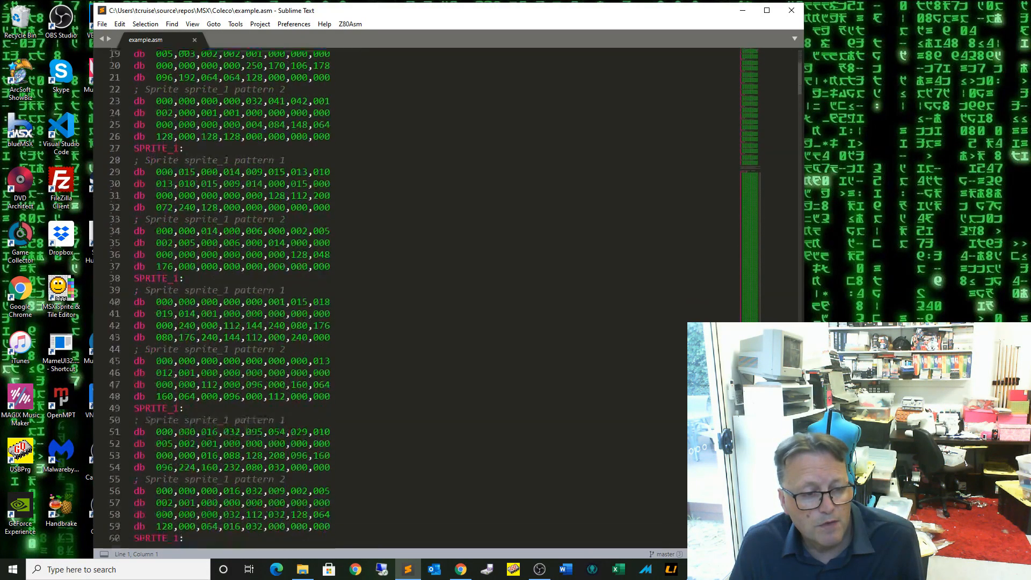
{"action": "scroll", "coordinate": [376, 295], "scroll_direction": "down", "scroll_amount": 12}
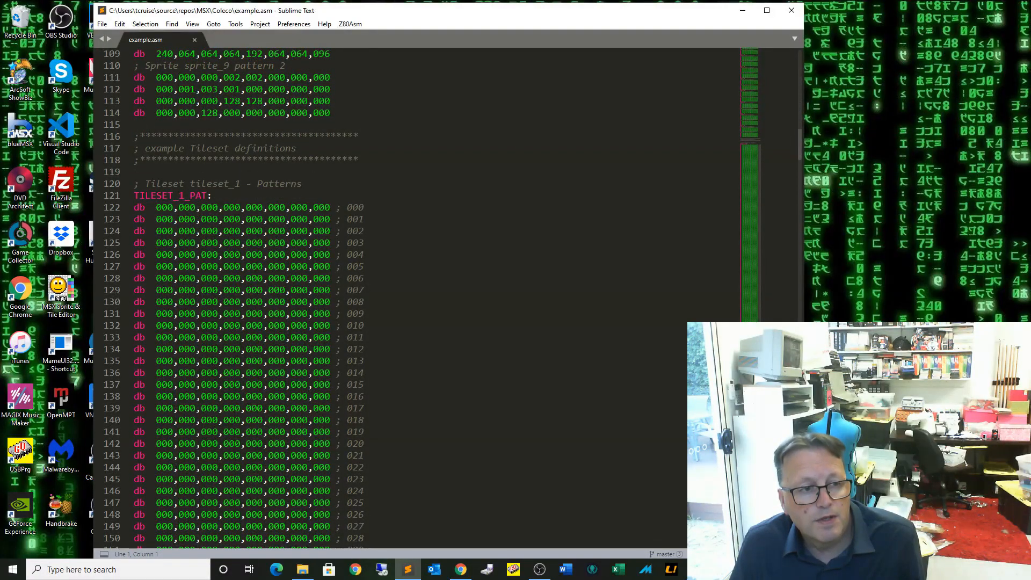
{"action": "scroll", "coordinate": [376, 295], "scroll_direction": "down", "scroll_amount": 20}
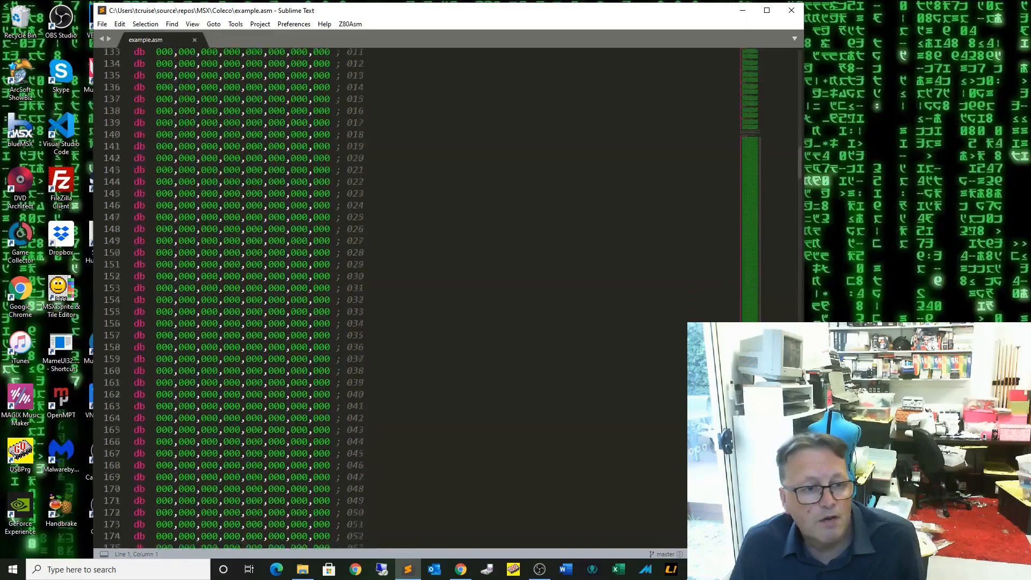
{"action": "scroll", "coordinate": [376, 295], "scroll_direction": "down", "scroll_amount": 20}
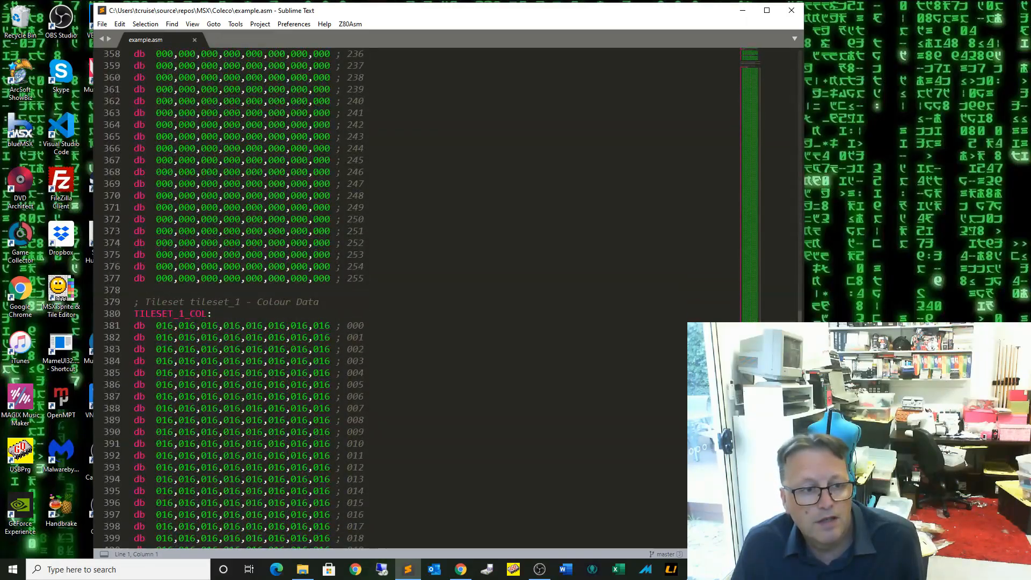
{"action": "scroll", "coordinate": [375, 295], "scroll_direction": "down", "scroll_amount": 20}
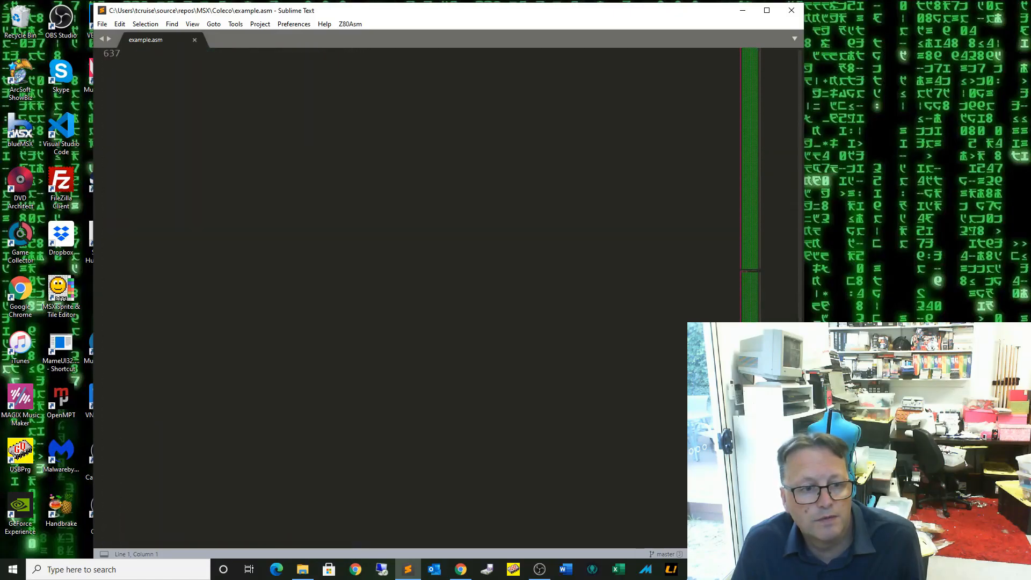
{"action": "scroll", "coordinate": [376, 295], "scroll_direction": "up", "scroll_amount": 20}
{"action": "scroll", "coordinate": [376, 295], "scroll_direction": "up", "scroll_amount": 20}
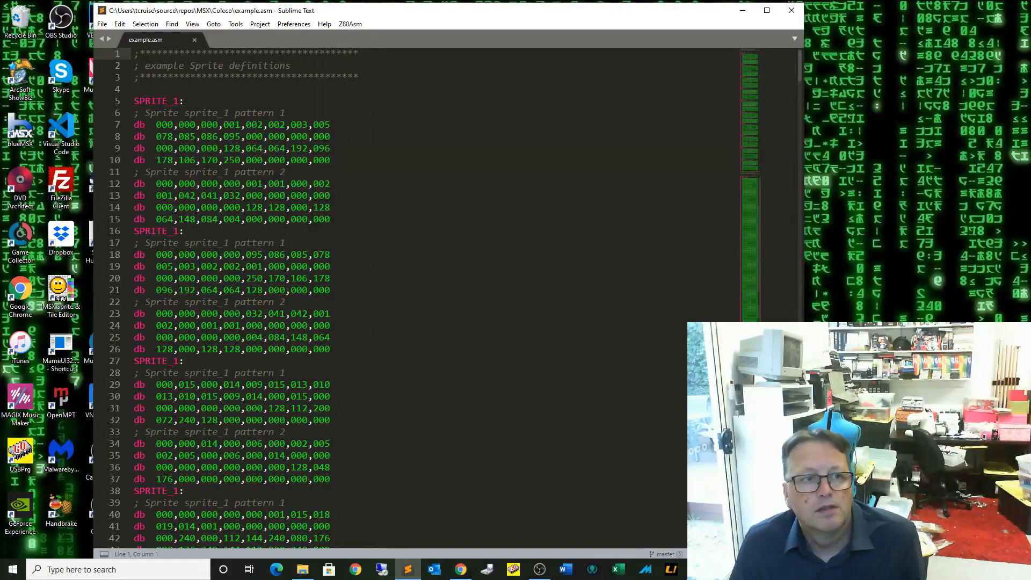
Step: Switch back to the MSX/Coleco Sprite & Character Set Editor and rename the second sprite in the ship group as ship2
{"action": "left_click", "coordinate": [742, 10]}
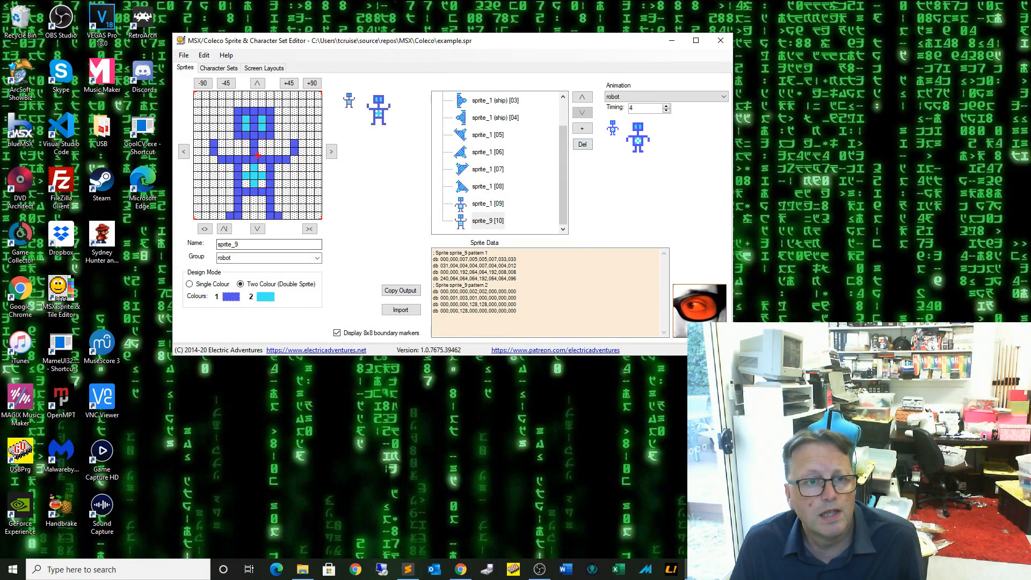
{"action": "left_click", "coordinate": [495, 117]}
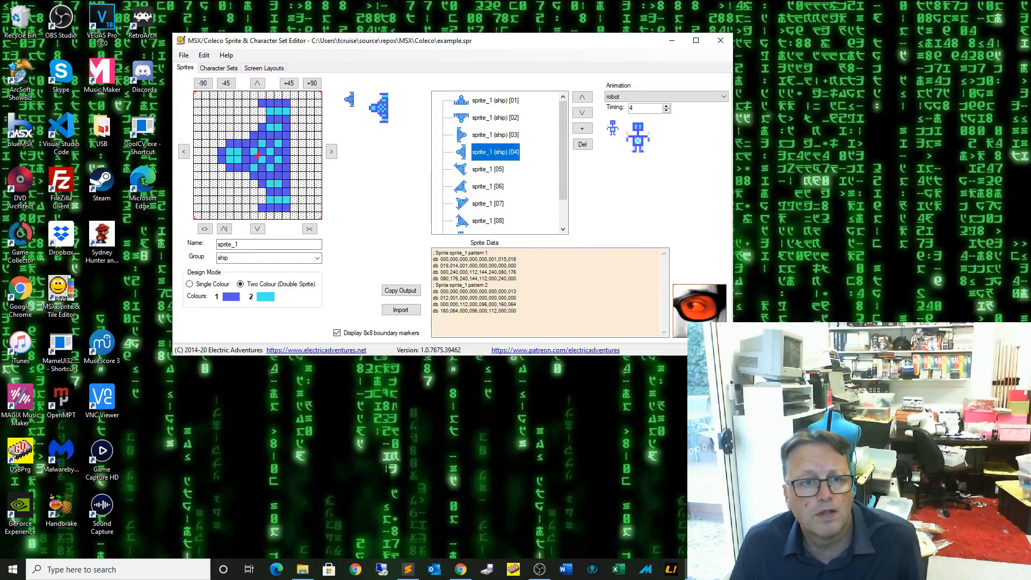
{"action": "key", "text": "Up"}
{"action": "key", "text": "Up"}
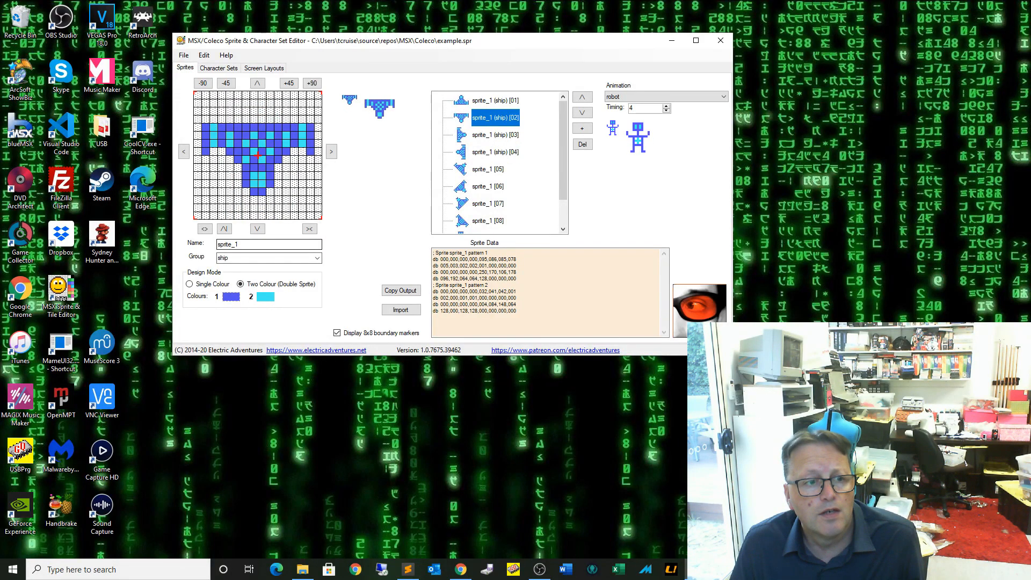
{"action": "left_click", "coordinate": [251, 245]}
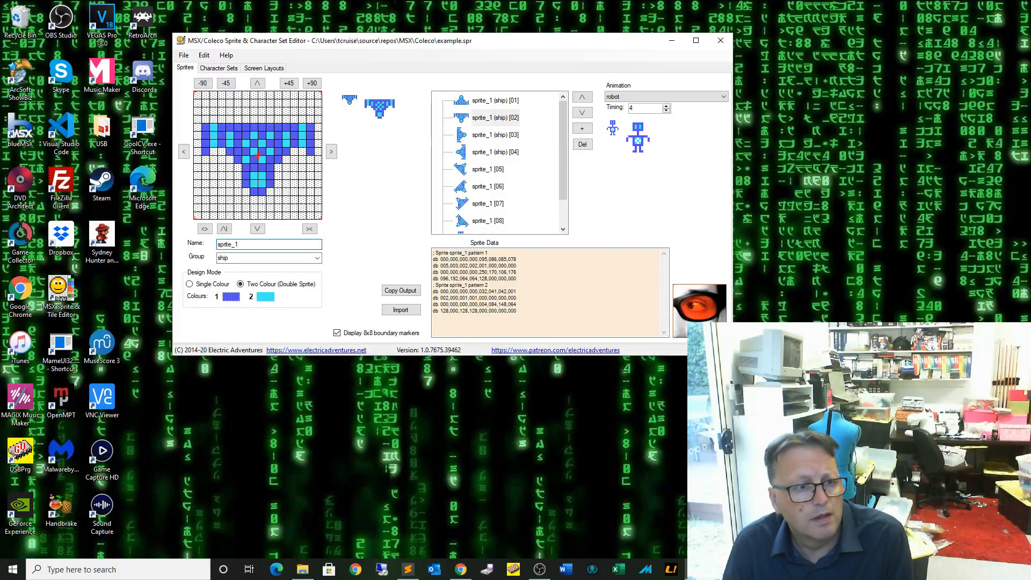
{"action": "key", "text": "BackSpace"}
{"action": "key", "text": "BackSpace"}
{"action": "key", "text": "BackSpace"}
{"action": "key", "text": "BackSpace"}
{"action": "key", "text": "BackSpace"}
{"action": "key", "text": "BackSpace"}
{"action": "key", "text": "BackSpace"}
{"action": "key", "text": "BackSpace"}
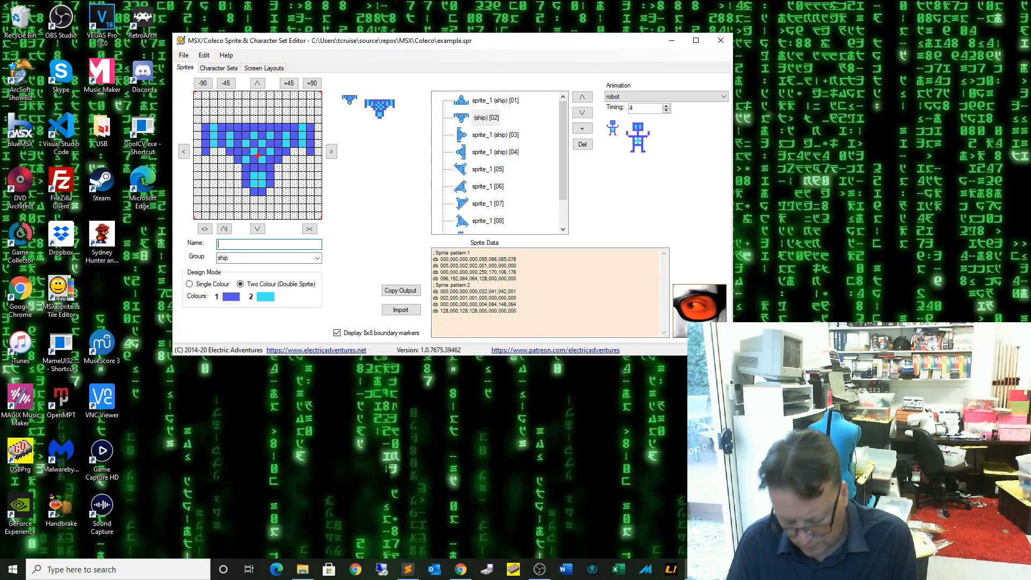
{"action": "type", "text": "sh"}
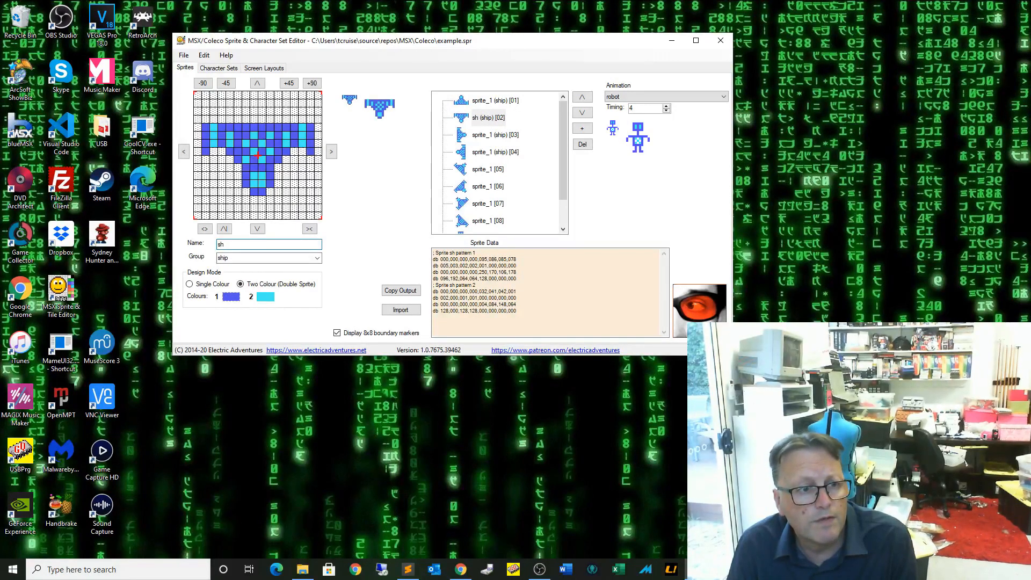
{"action": "type", "text": "ip2"}
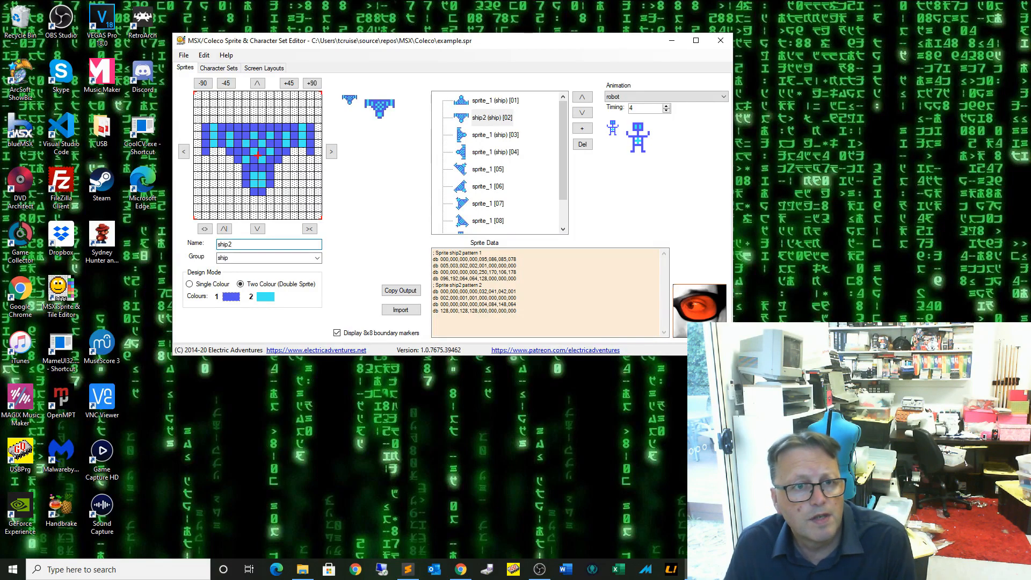
Step: Rename the first sprite in the ship group as ship1
{"action": "left_click", "coordinate": [495, 101]}
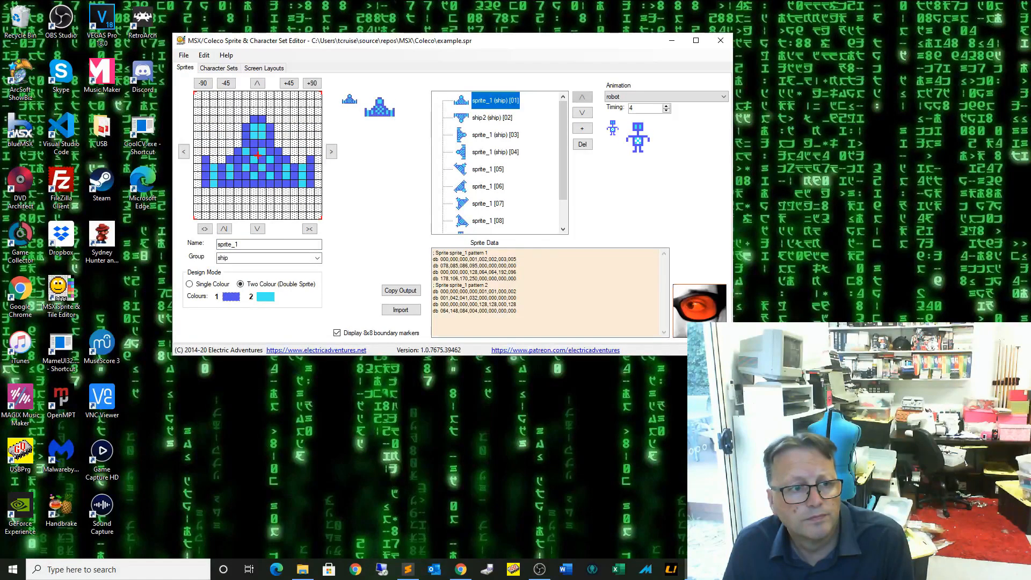
{"action": "double_click", "coordinate": [228, 244]}
{"action": "type", "text": "shio"}
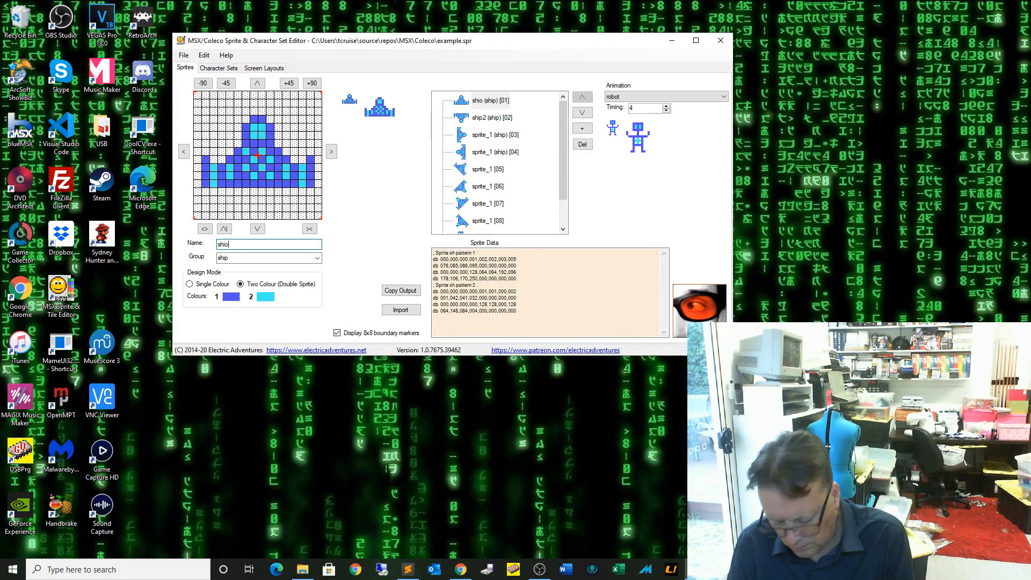
{"action": "key", "text": "BackSpace"}
{"action": "type", "text": "p1"}
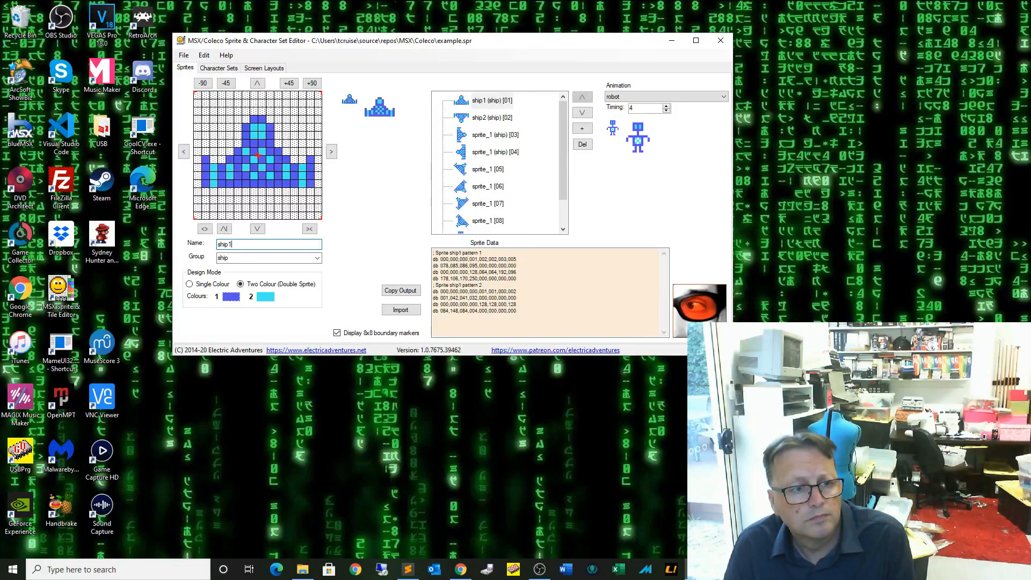
Step: Rename the third sprite in the ship group as ship3
{"action": "left_click", "coordinate": [495, 135]}
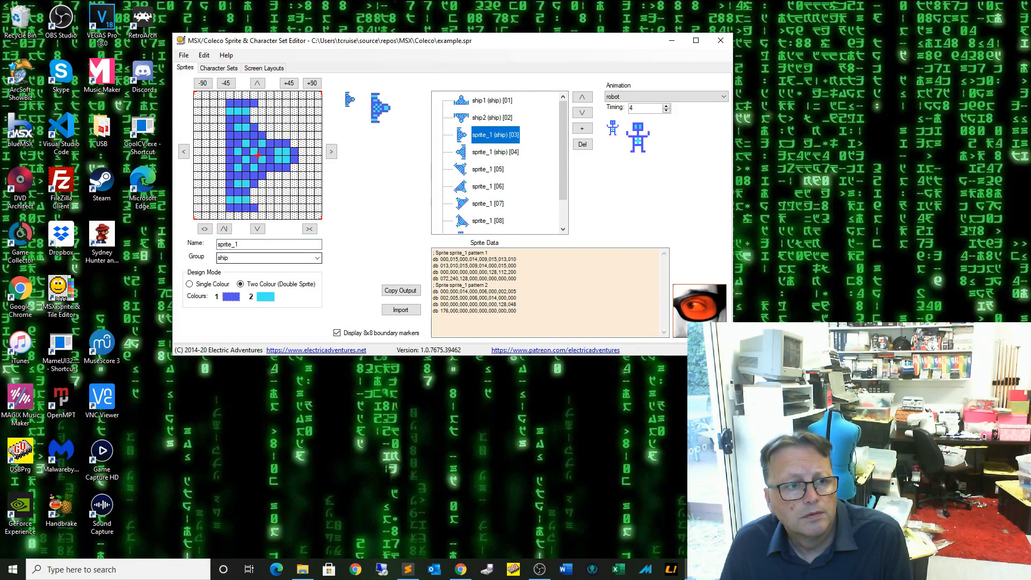
{"action": "left_click_drag", "start_coordinate": [242, 244], "coordinate": [216, 244]}
{"action": "type", "text": "ship3"}
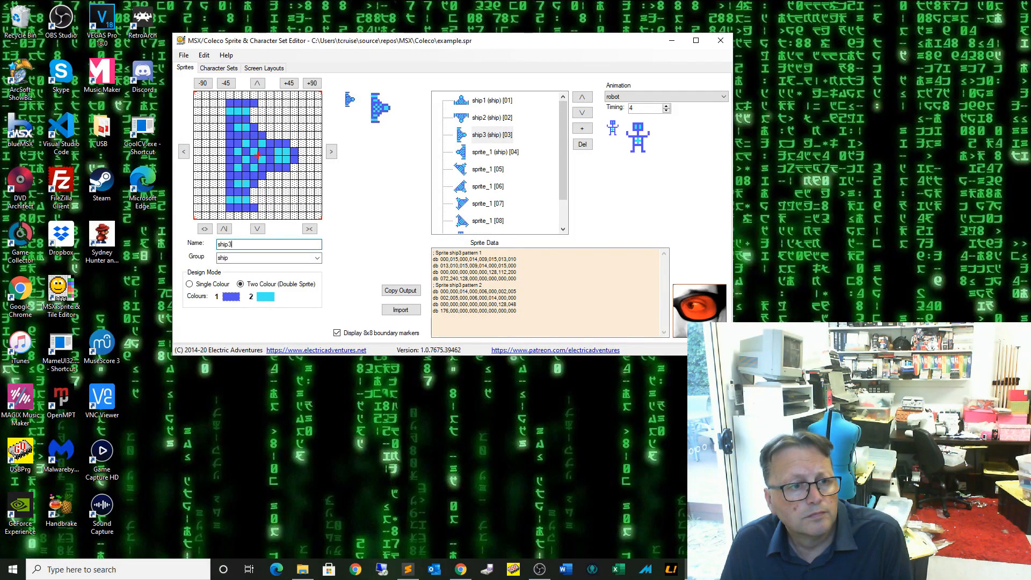
Step: Rename the fourth sprite in the ship group as ship4
{"action": "left_click", "coordinate": [495, 152]}
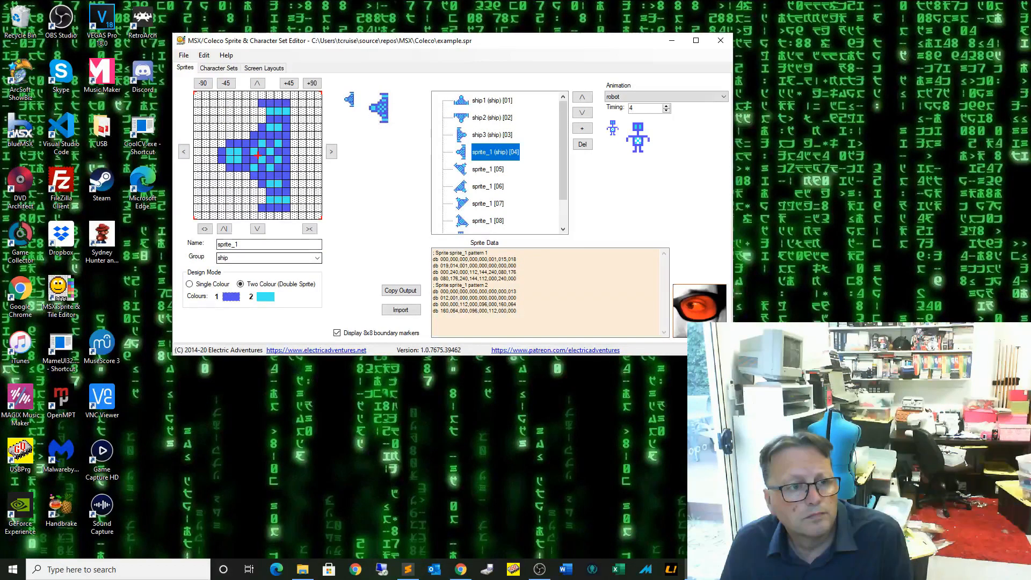
{"action": "left_click_drag", "start_coordinate": [241, 244], "coordinate": [216, 244]}
{"action": "type", "text": "ship4"}
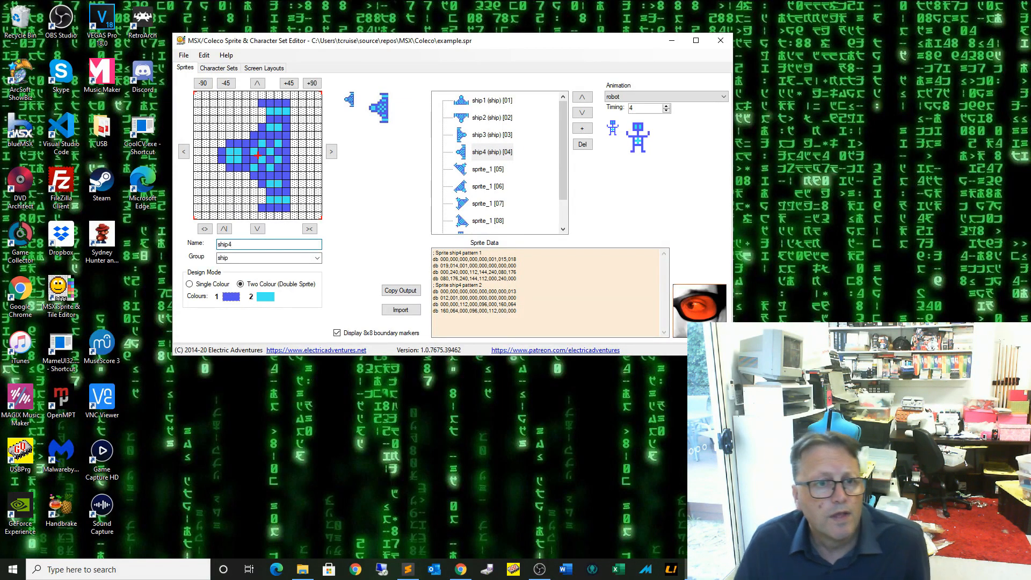
Step: Save a copy of the sprites as an Assembler Data File (*.asm) in the Coleco folder, replacing the existing Sample.asm
{"action": "left_click", "coordinate": [184, 54]}
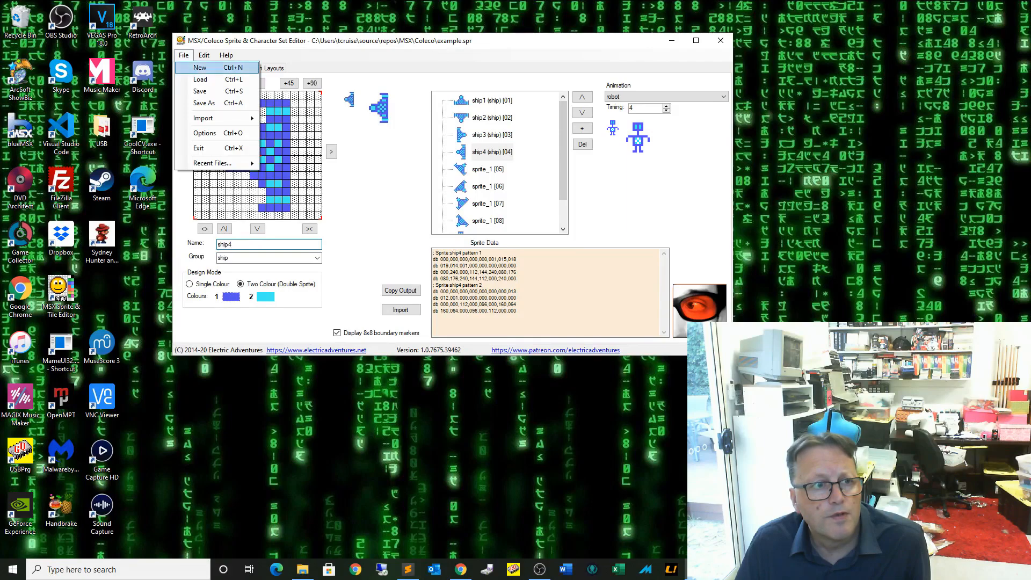
{"action": "left_click", "coordinate": [199, 104]}
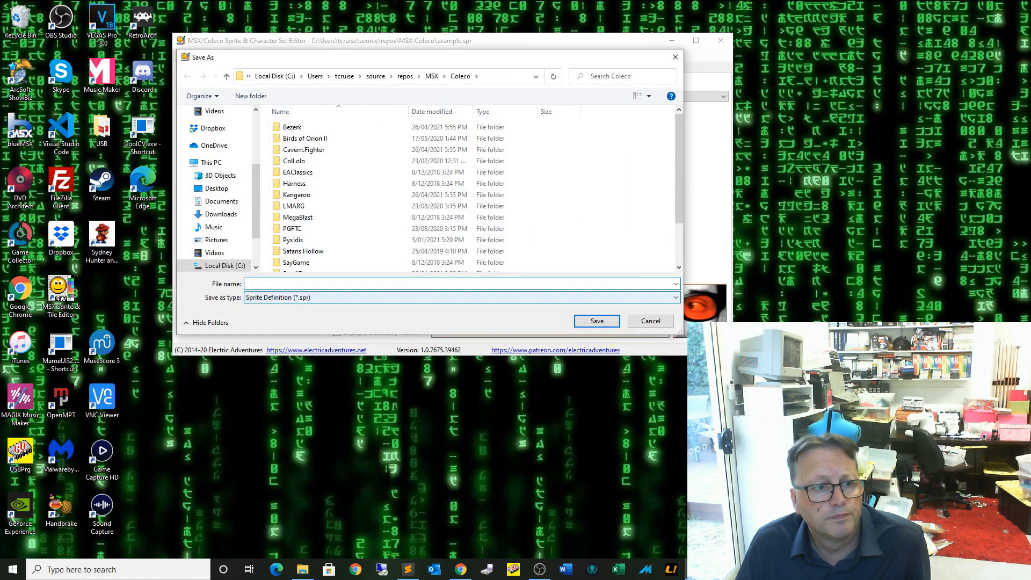
{"action": "left_click", "coordinate": [344, 297]}
{"action": "left_click", "coordinate": [284, 316]}
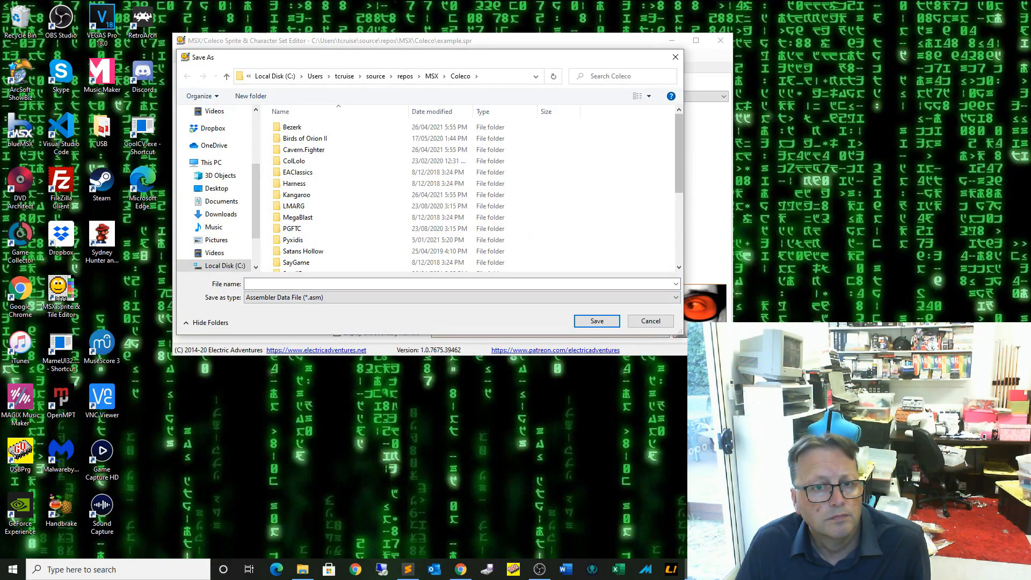
{"action": "scroll", "coordinate": [344, 242], "scroll_direction": "down", "scroll_amount": 4}
{"action": "left_click", "coordinate": [300, 254]}
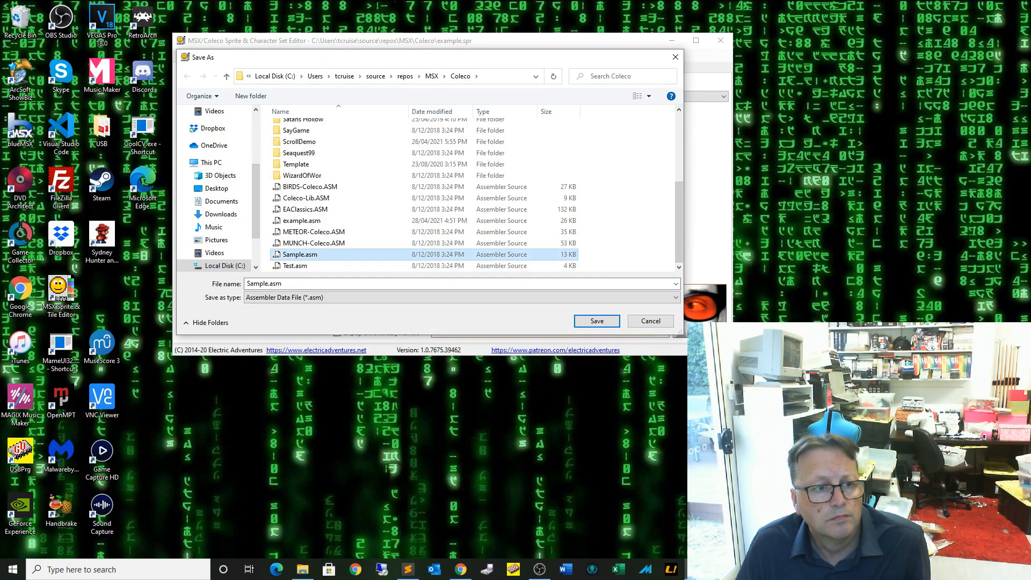
{"action": "left_click", "coordinate": [597, 320]}
{"action": "left_click", "coordinate": [541, 284]}
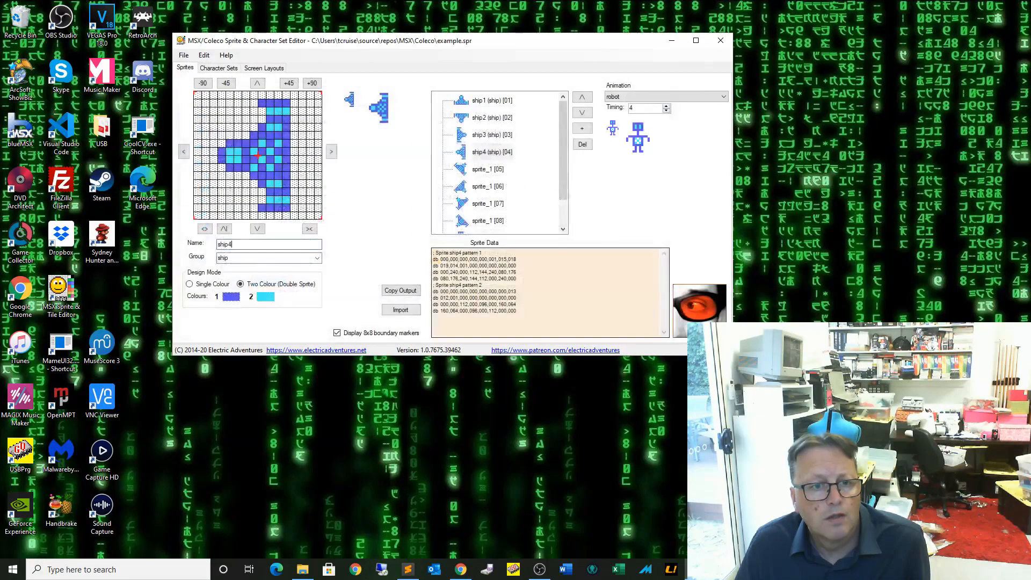
Step: Switch to Sublime Text to check the sprite labels in example.asm, and return to the sprite editor
{"action": "left_click", "coordinate": [410, 569]}
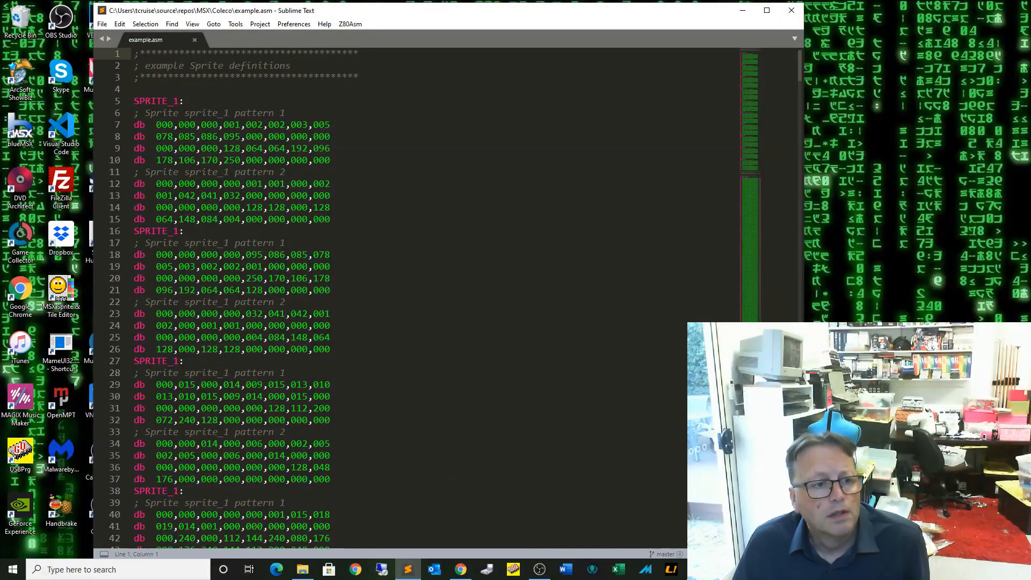
{"action": "scroll", "coordinate": [376, 299], "scroll_direction": "down", "scroll_amount": 9}
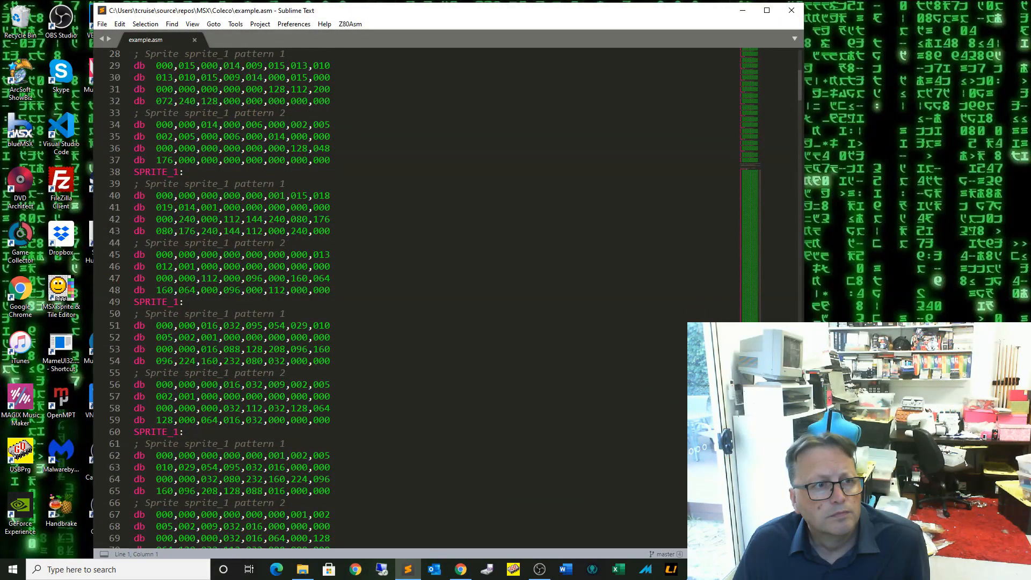
{"action": "left_click", "coordinate": [743, 10]}
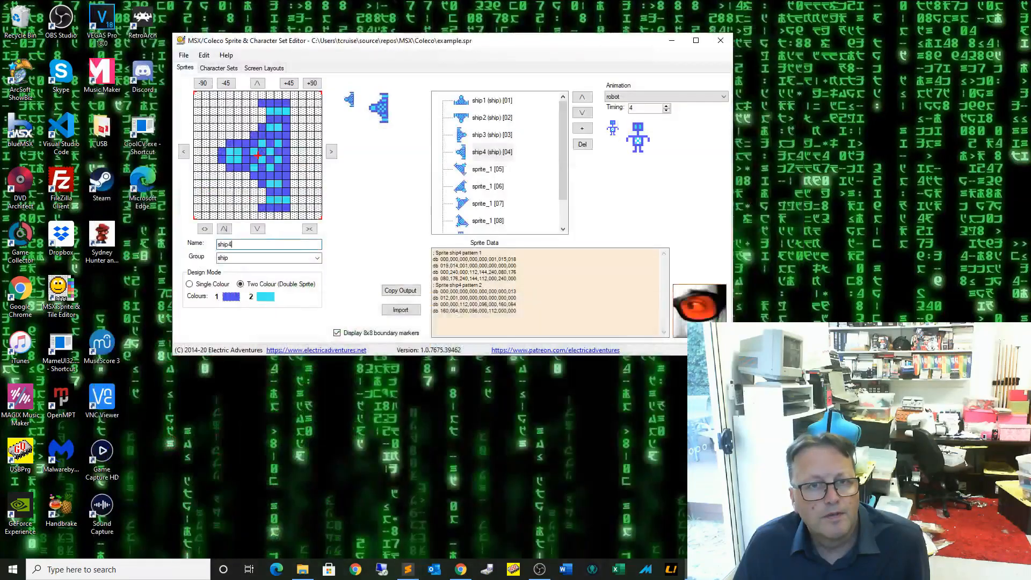
Step: Save the sprites as an Assembler Data File (*.asm), replacing example.asm in the Coleco folder, and switch to Sublime Text to view it
{"action": "left_click", "coordinate": [184, 55]}
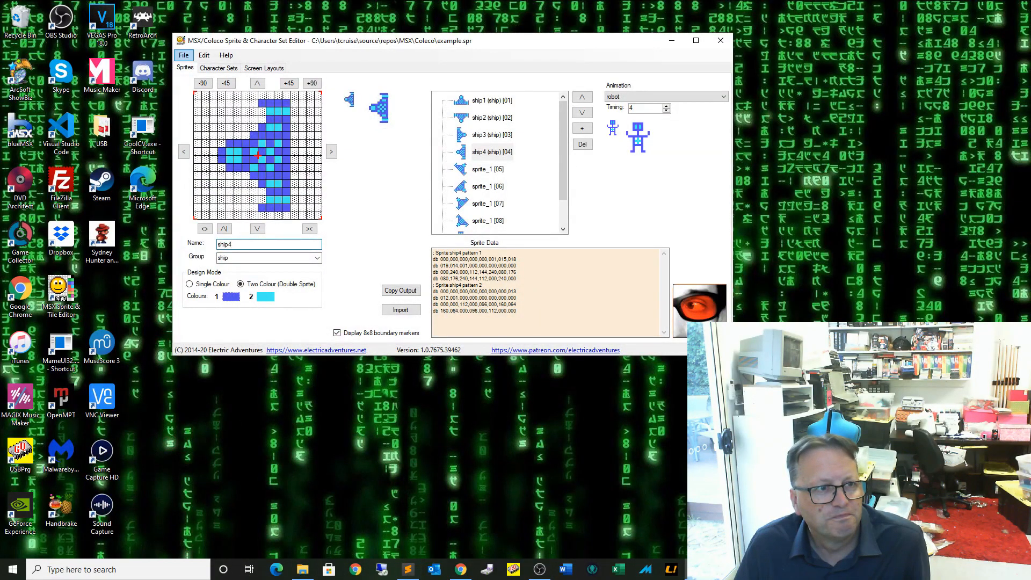
{"action": "left_click", "coordinate": [204, 103]}
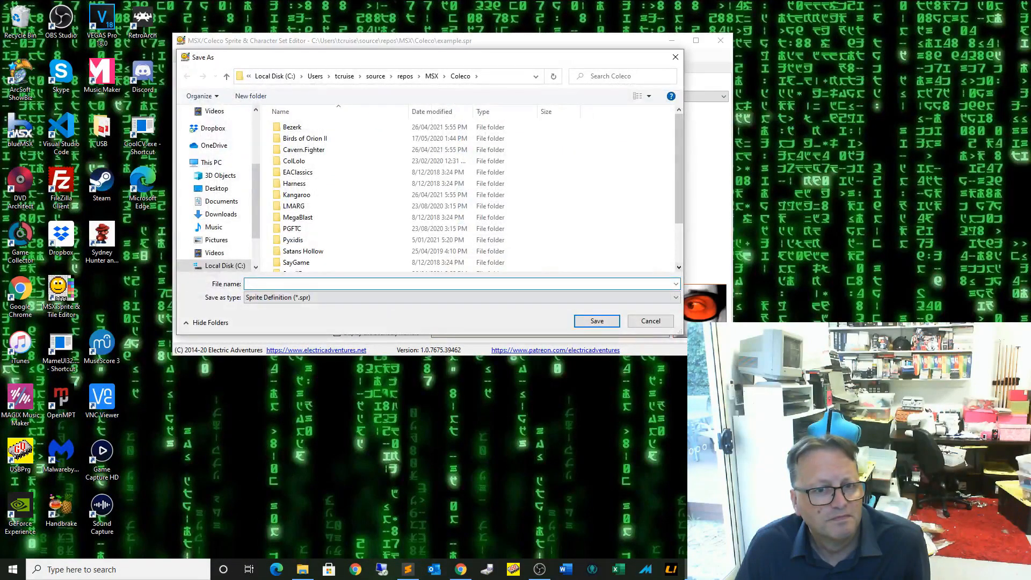
{"action": "left_click", "coordinate": [676, 297]}
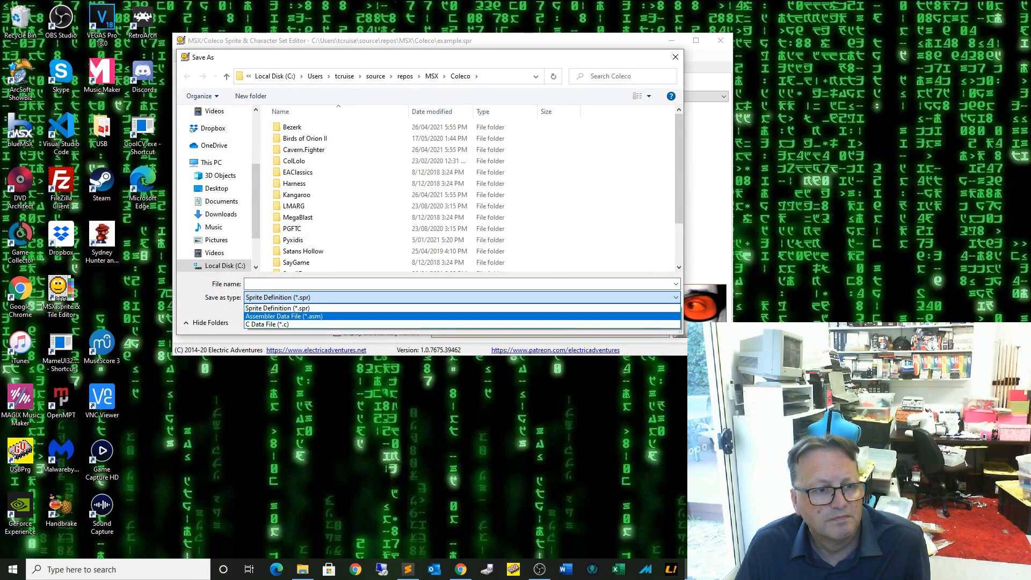
{"action": "left_click", "coordinate": [645, 316]}
{"action": "left_click_drag", "start_coordinate": [679, 161], "coordinate": [678, 234]}
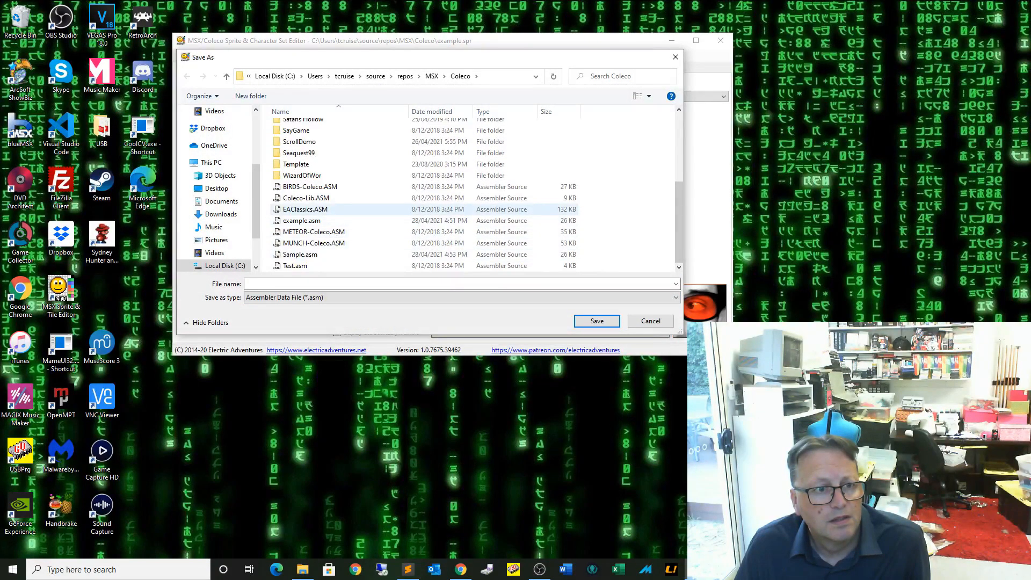
{"action": "left_click", "coordinate": [302, 220]}
{"action": "left_click", "coordinate": [596, 320]}
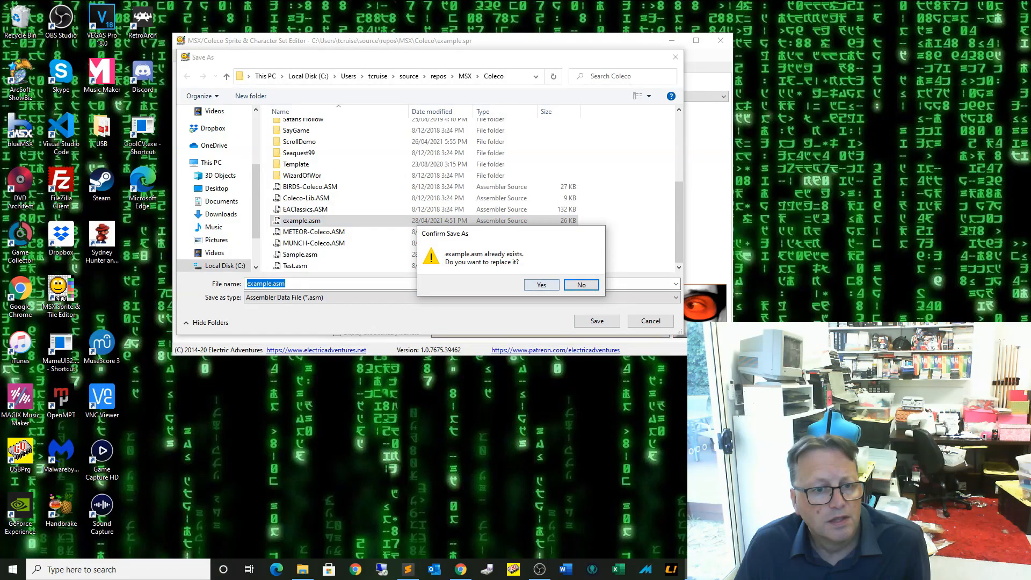
{"action": "left_click", "coordinate": [536, 284]}
{"action": "left_click", "coordinate": [408, 569]}
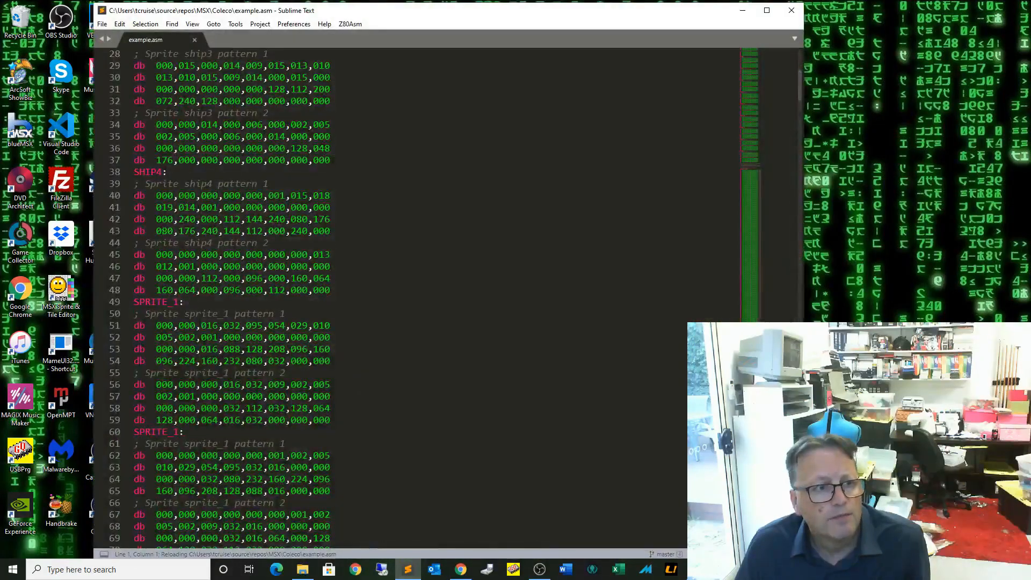
Step: Review the ship sprite labels at the start of example.asm, and switch back to the sprite editor's character set page
{"action": "scroll", "coordinate": [376, 300], "scroll_direction": "up", "scroll_amount": 7}
{"action": "scroll", "coordinate": [376, 301], "scroll_direction": "up", "scroll_amount": 2}
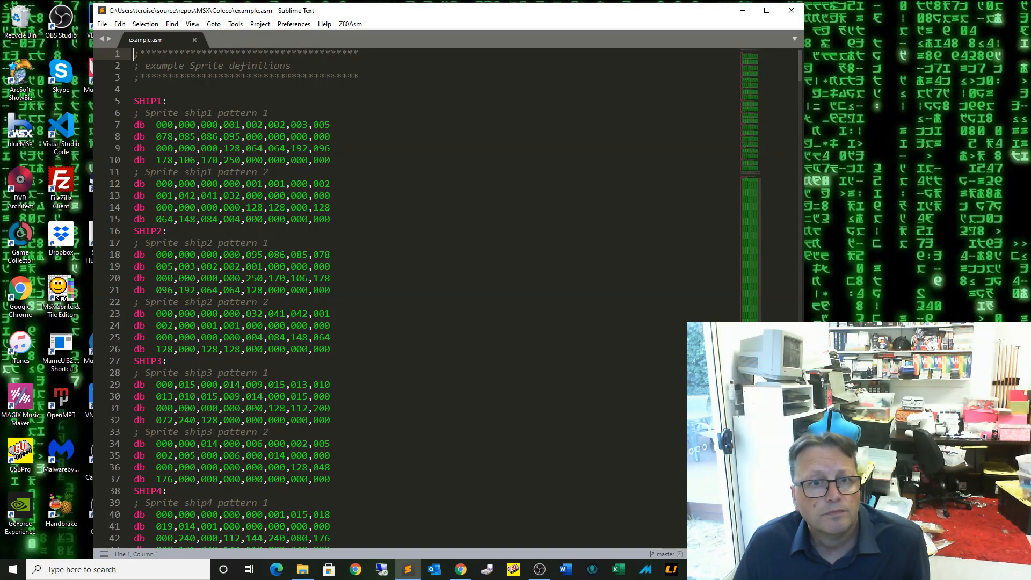
{"action": "left_click", "coordinate": [408, 569]}
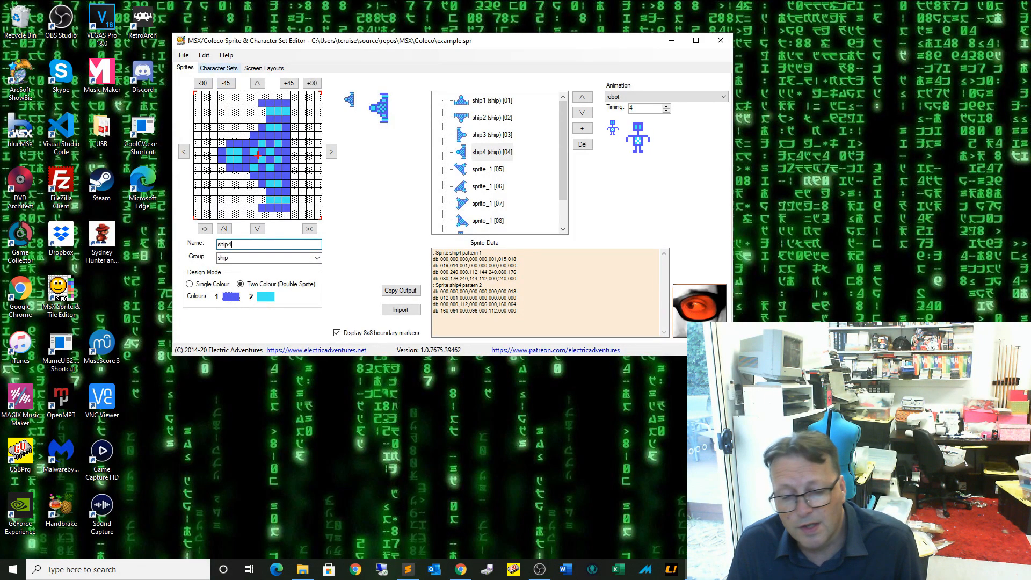
{"action": "left_click", "coordinate": [219, 67]}
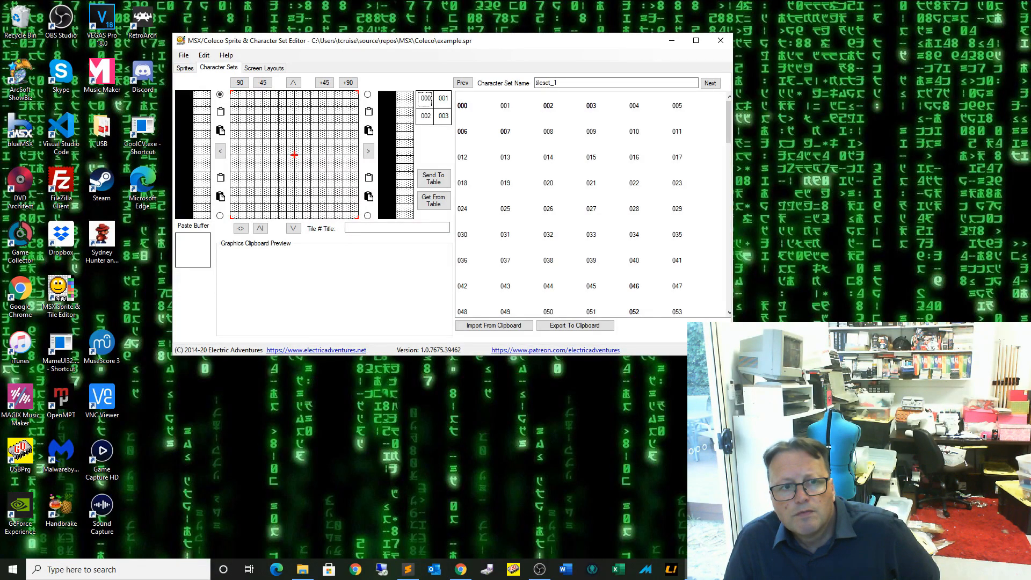
Step: Assign table tiles 006, 007, 008 and 009 in sequence to the four positions of the two-by-two tile block
{"action": "left_click", "coordinate": [475, 131]}
{"action": "left_click", "coordinate": [519, 131]}
{"action": "left_click", "coordinate": [562, 131]}
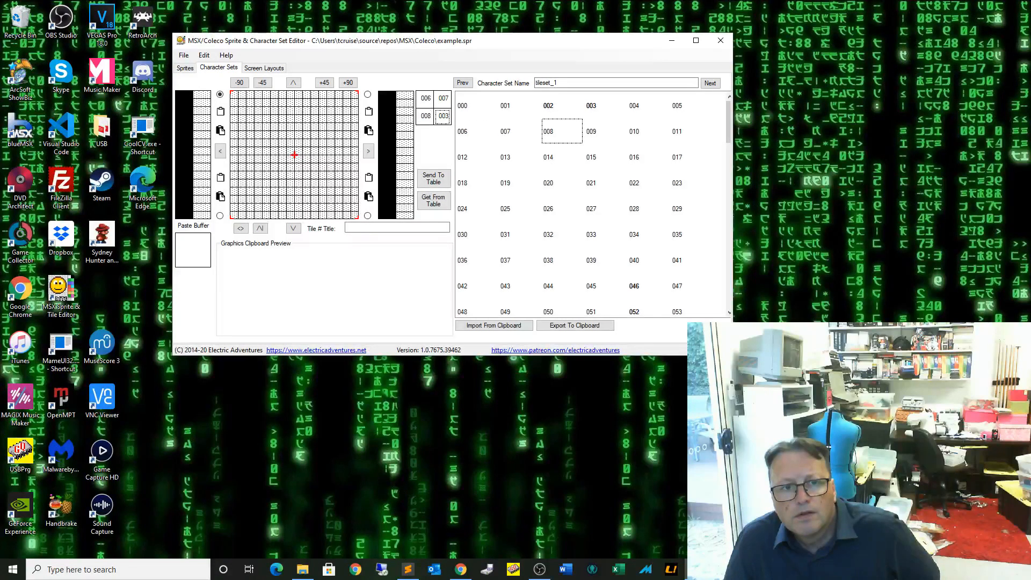
{"action": "left_click", "coordinate": [604, 131]}
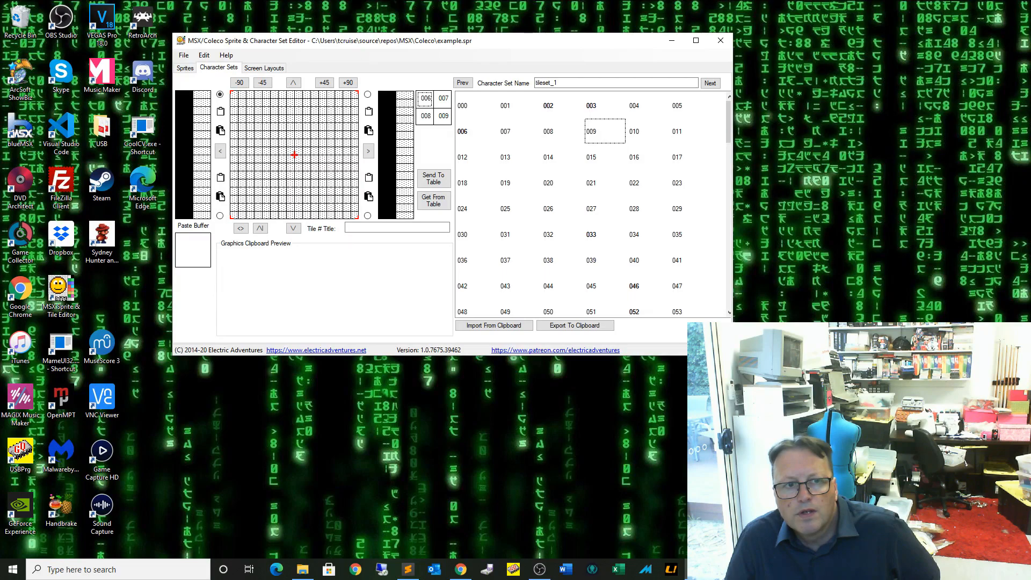
Step: Replace the tile block's four entries with the sequential table tiles 012, 013, 014 and 015
{"action": "left_click", "coordinate": [424, 99]}
{"action": "left_click", "coordinate": [476, 131]}
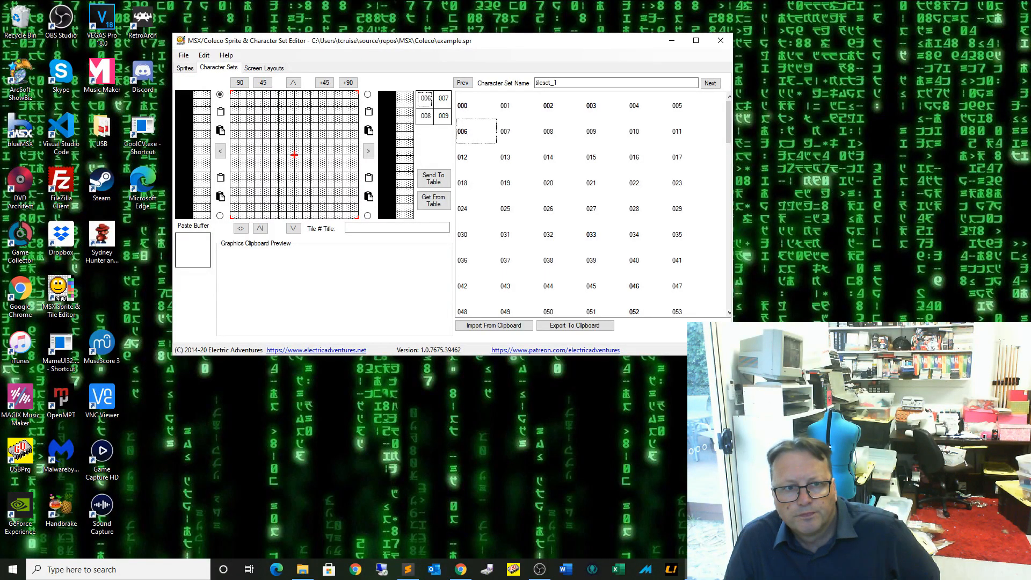
{"action": "key", "text": "Down"}
{"action": "key", "text": "Right"}
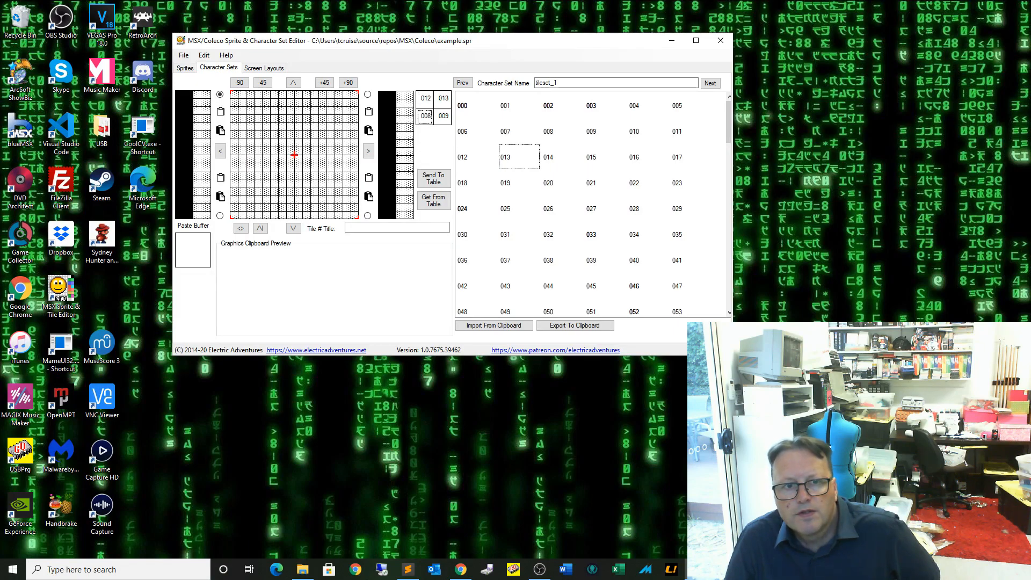
{"action": "key", "text": "Right"}
{"action": "key", "text": "Right"}
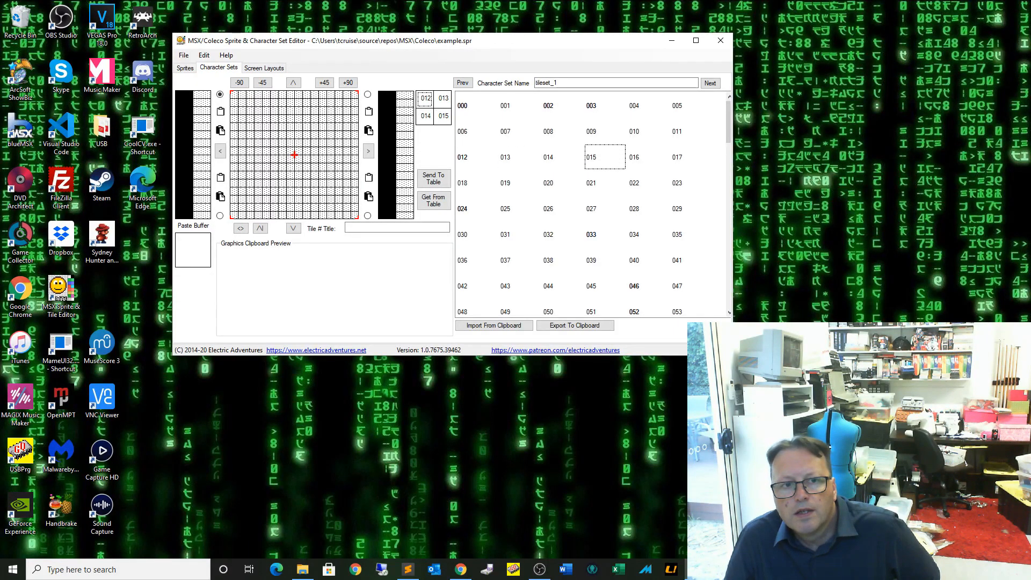
Step: Arrange the tile block with 006 and 008 in its upper row and 007 and 009 in its lower row
{"action": "left_click", "coordinate": [476, 131]}
{"action": "left_click", "coordinate": [561, 131]}
{"action": "left_click", "coordinate": [519, 131]}
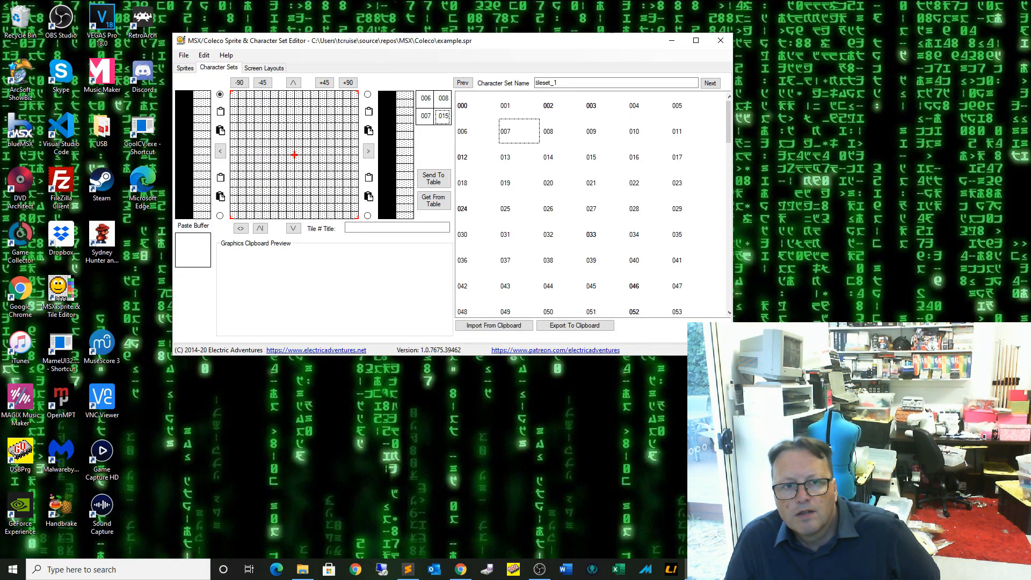
{"action": "left_click", "coordinate": [605, 131]}
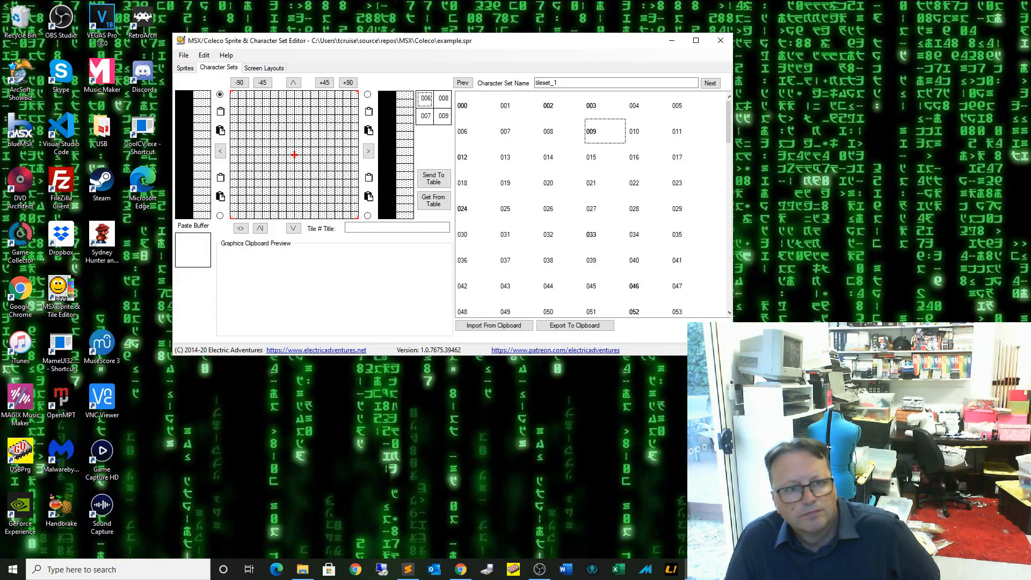
Step: Assign tiles 000, 001, 002 and 003 to the two-by-two block and load them from the table for editing
{"action": "left_click", "coordinate": [476, 106]}
{"action": "left_click", "coordinate": [519, 105]}
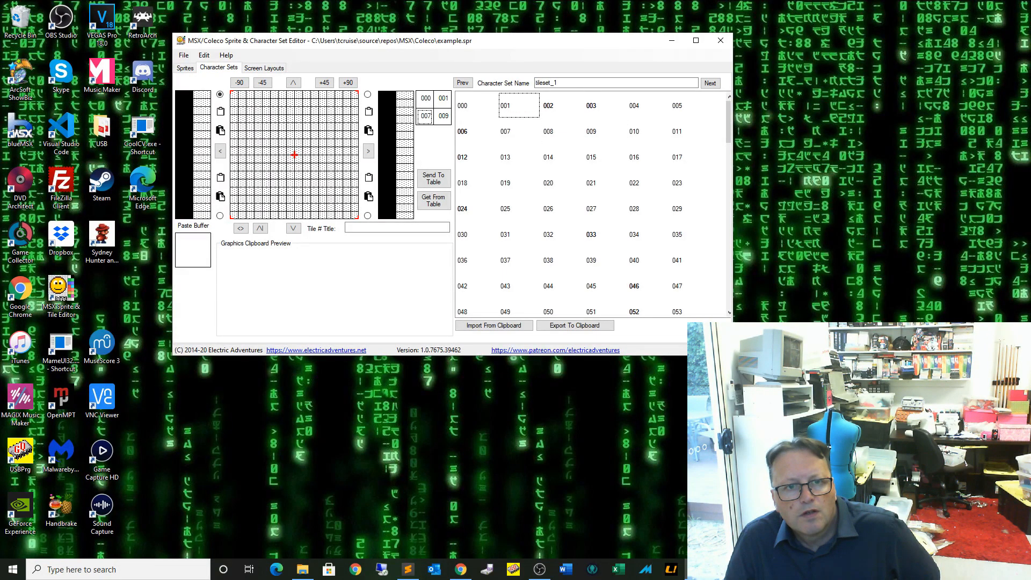
{"action": "left_click", "coordinate": [562, 105]}
{"action": "left_click", "coordinate": [604, 106]}
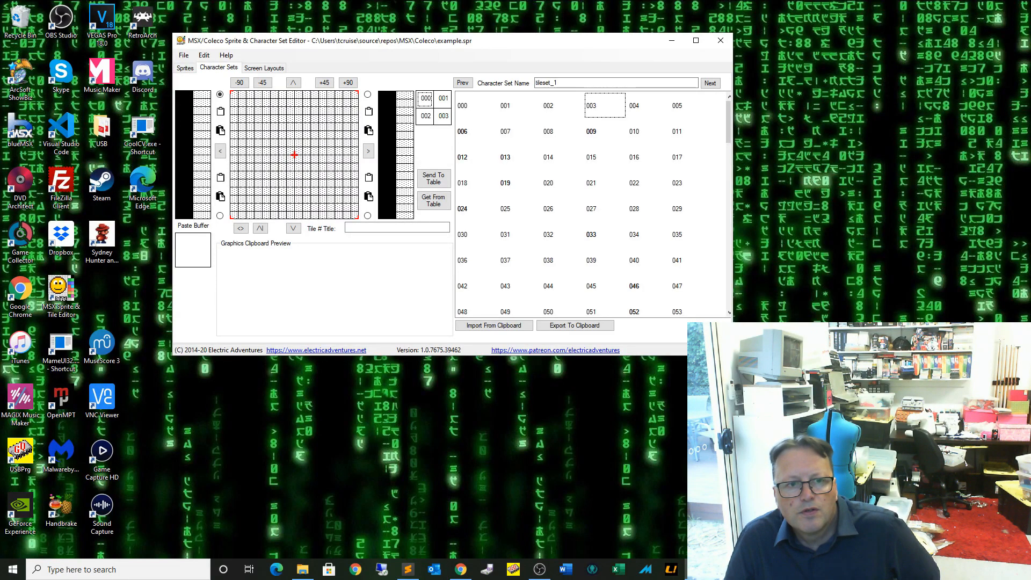
{"action": "left_click", "coordinate": [434, 201]}
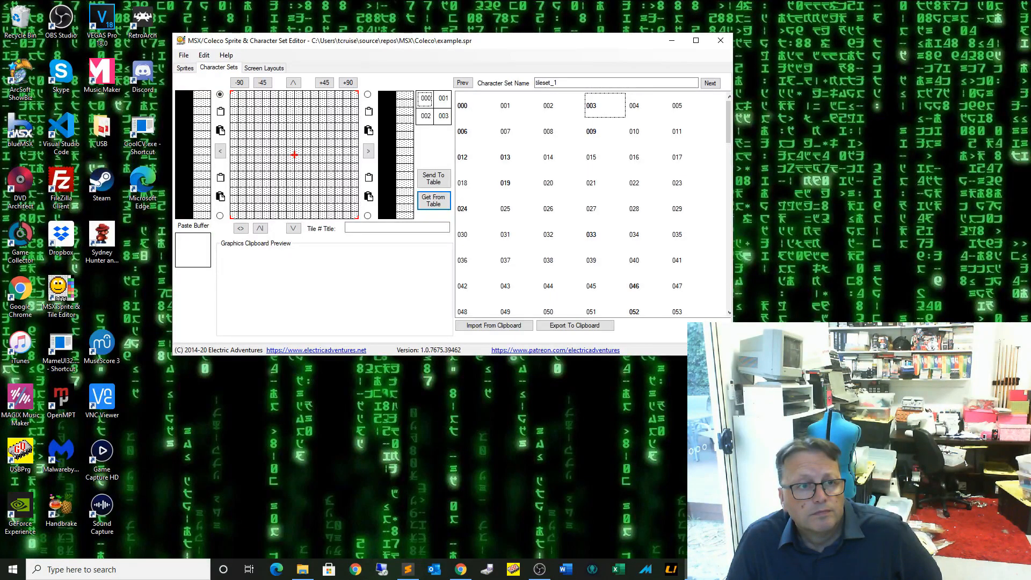
Step: Draw a round 0 outline in tile 001 and the digit 1 in tile 002 of the pixel grid
{"action": "left_click", "coordinate": [323, 94]}
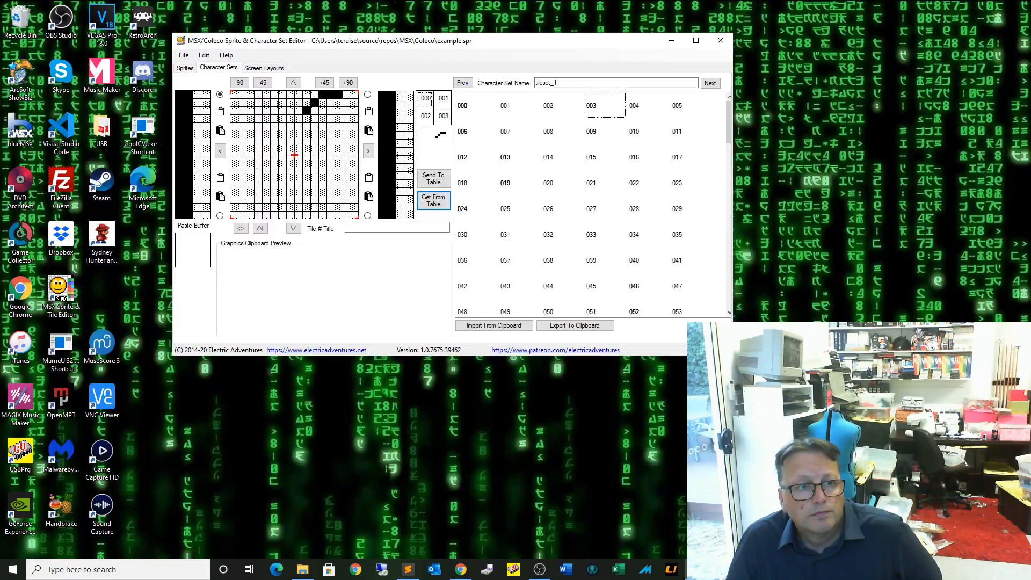
{"action": "mouse_move", "coordinate": [307, 119]}
{"action": "left_mouse_down"}
{"action": "mouse_move", "coordinate": [339, 143]}
{"action": "mouse_move", "coordinate": [355, 126]}
{"action": "mouse_move", "coordinate": [355, 103]}
{"action": "left_mouse_up"}
{"action": "left_click", "coordinate": [307, 135]}
{"action": "left_click", "coordinate": [315, 135]}
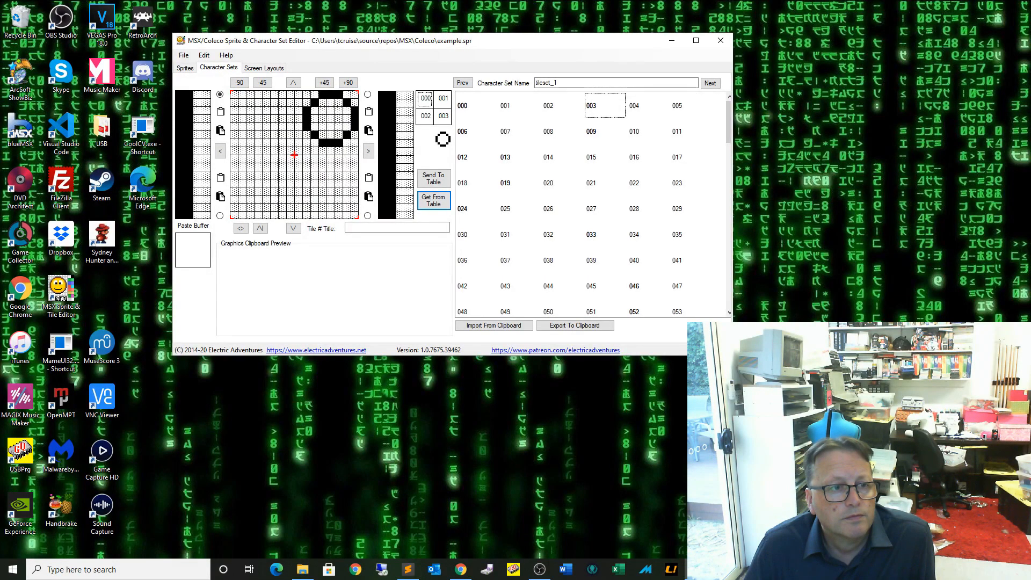
{"action": "left_click", "coordinate": [258, 159]}
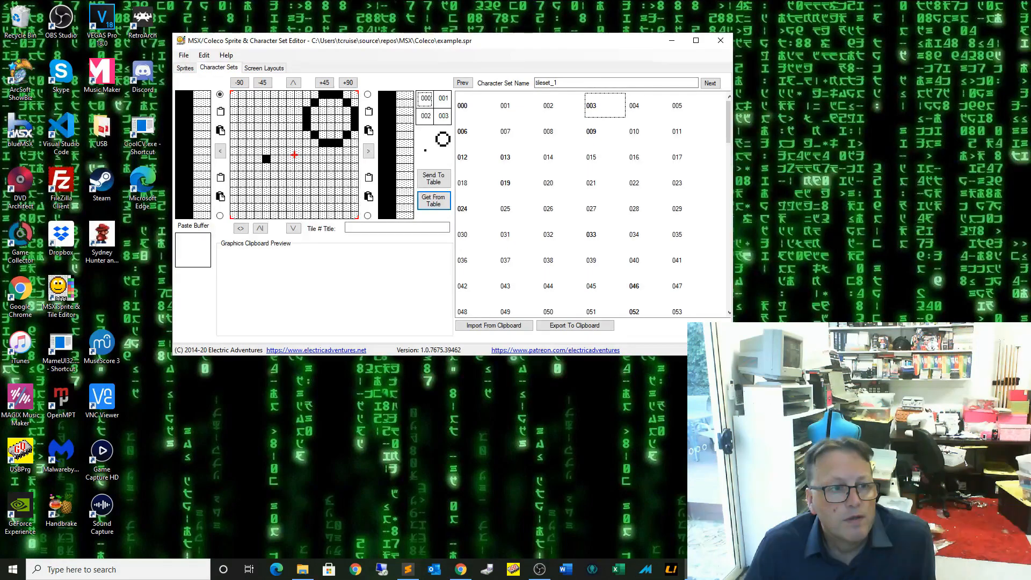
{"action": "left_click_drag", "start_coordinate": [266, 167], "coordinate": [275, 207]}
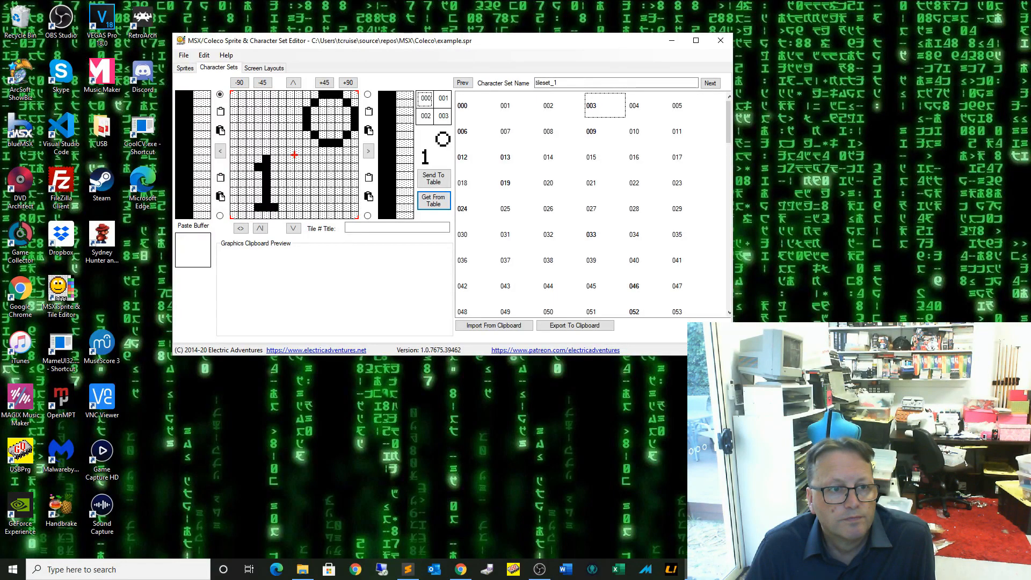
Step: Draw the digit 2 in tile 003 of the pixel grid, correcting stray pixels along its diagonal and base
{"action": "left_click", "coordinate": [315, 167]}
{"action": "left_click_drag", "start_coordinate": [315, 159], "coordinate": [322, 158]}
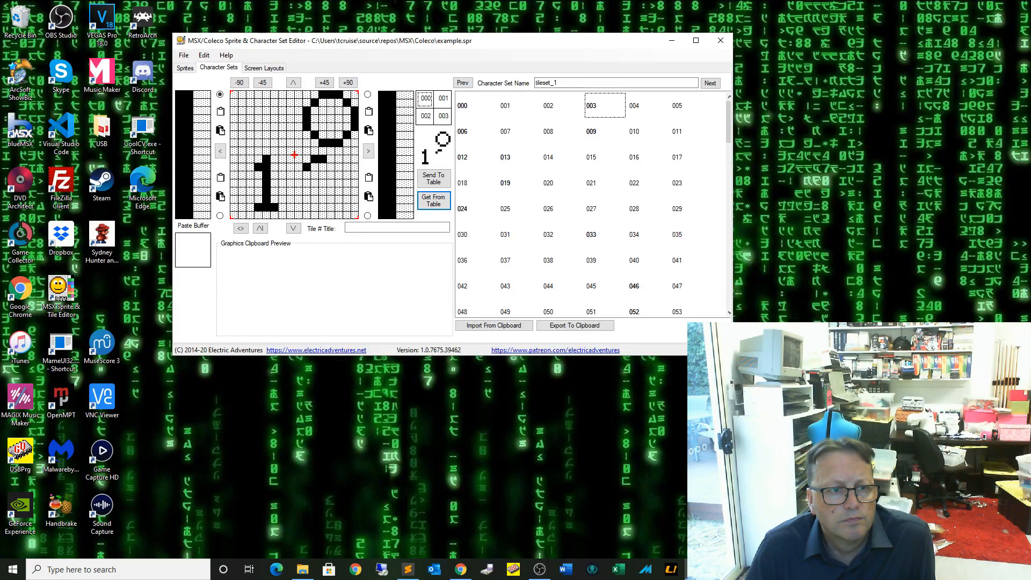
{"action": "left_click", "coordinate": [339, 159]}
{"action": "left_click", "coordinate": [347, 167]}
{"action": "left_click", "coordinate": [347, 175]}
{"action": "left_click", "coordinate": [347, 183]}
{"action": "left_click", "coordinate": [338, 191]}
{"action": "left_click_drag", "start_coordinate": [307, 207], "coordinate": [347, 207]}
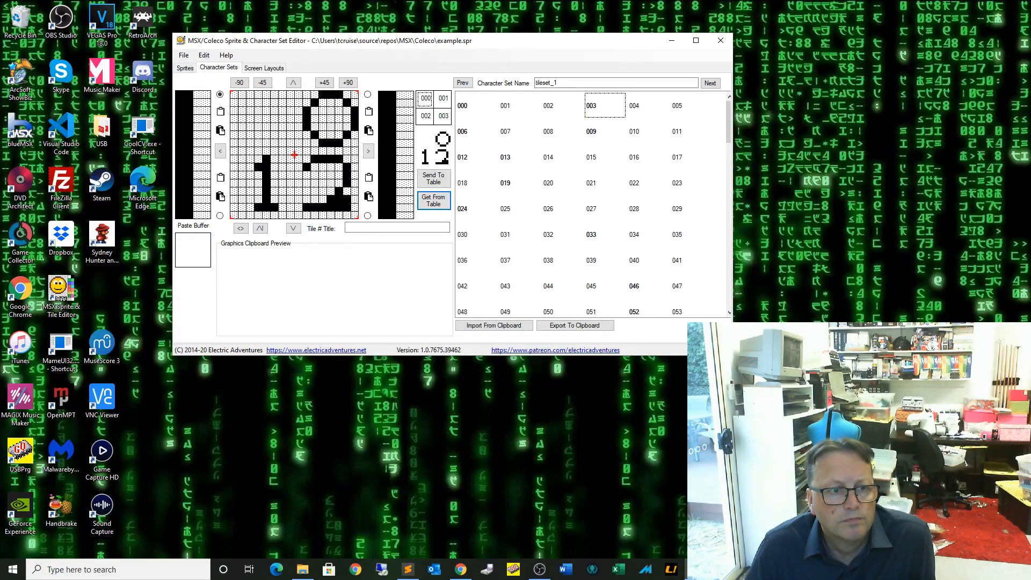
{"action": "left_click", "coordinate": [315, 199]}
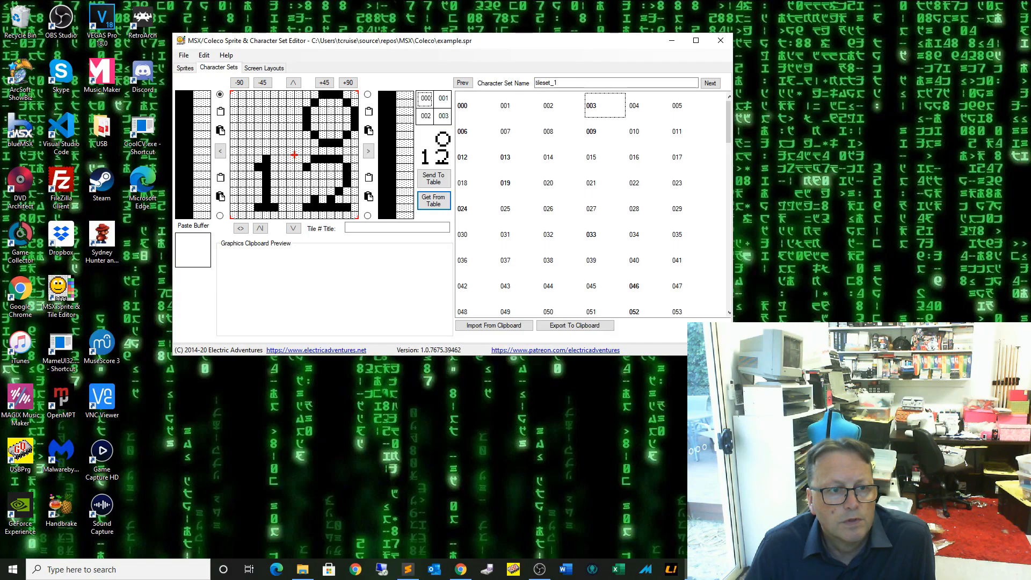
{"action": "left_click", "coordinate": [331, 200]}
{"action": "left_click_drag", "start_coordinate": [331, 183], "coordinate": [331, 176]}
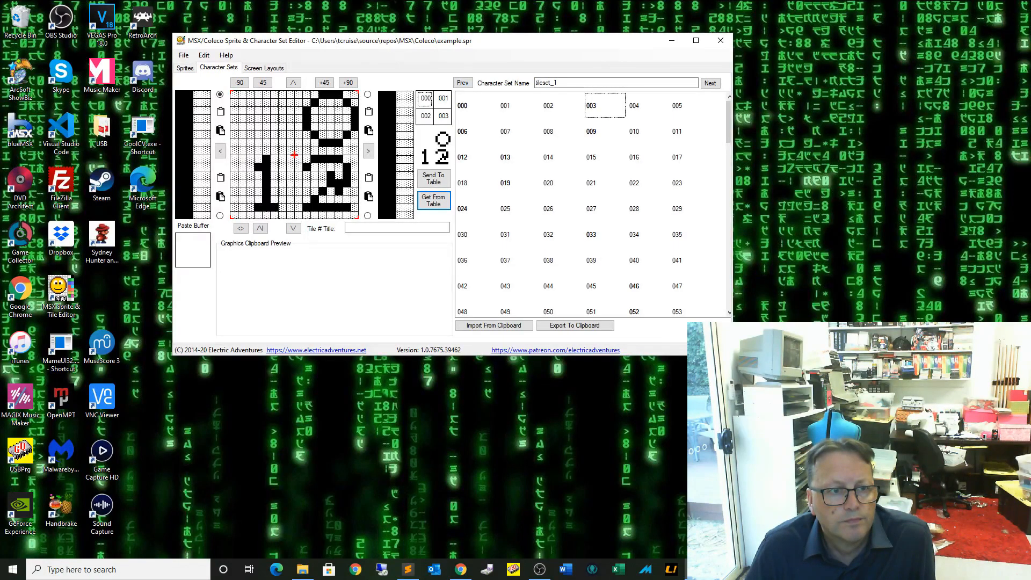
{"action": "left_click", "coordinate": [339, 183]}
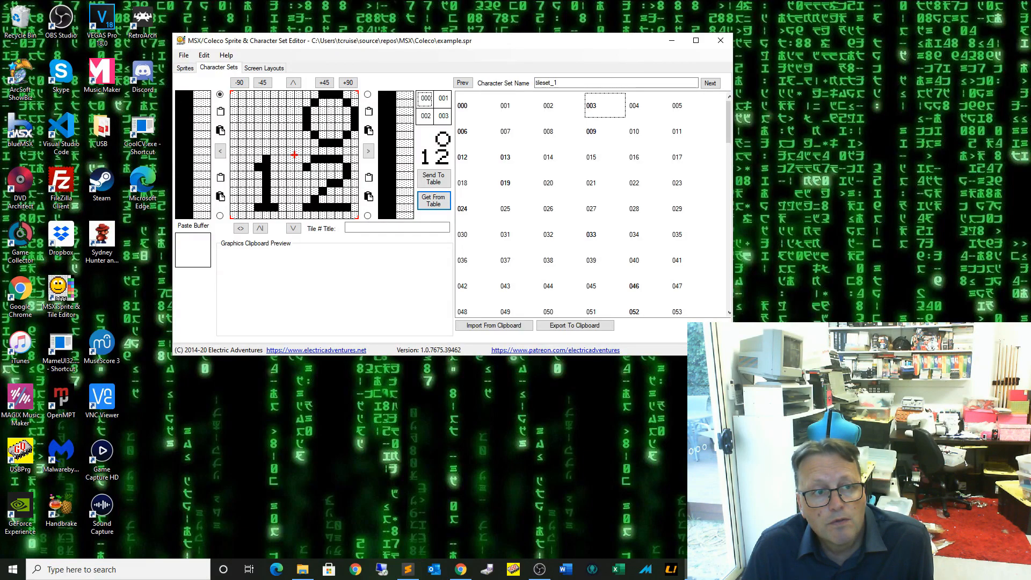
Step: Set the foreground colour of all eight pixel rows of tile 000 to light red
{"action": "double_click", "coordinate": [294, 154]}
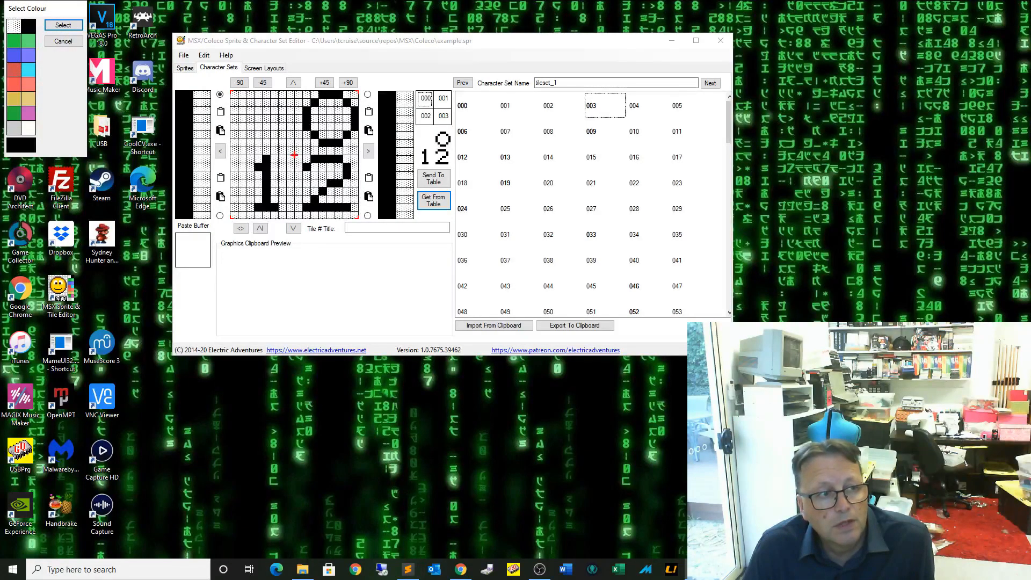
{"action": "double_click", "coordinate": [28, 84]}
{"action": "left_click", "coordinate": [183, 103]}
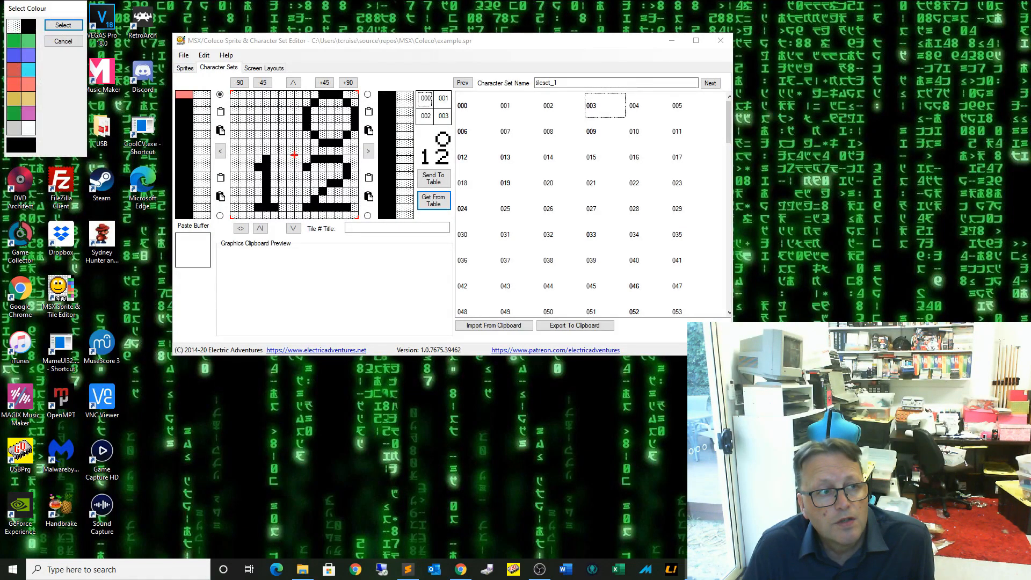
{"action": "double_click", "coordinate": [28, 85]}
{"action": "left_click", "coordinate": [183, 110]}
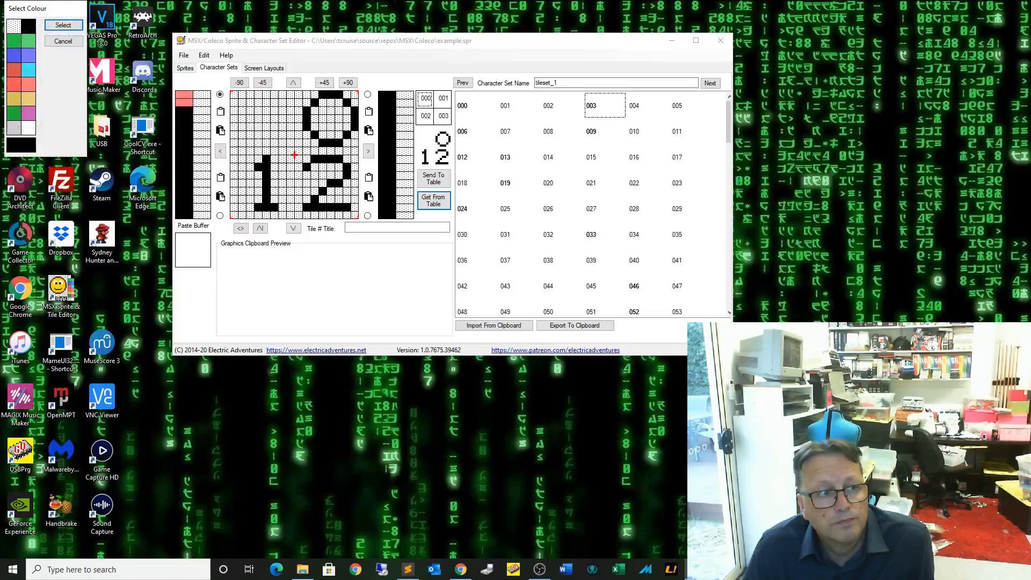
{"action": "double_click", "coordinate": [29, 84]}
{"action": "left_click", "coordinate": [184, 119]}
{"action": "double_click", "coordinate": [28, 85]}
{"action": "left_click", "coordinate": [184, 128]}
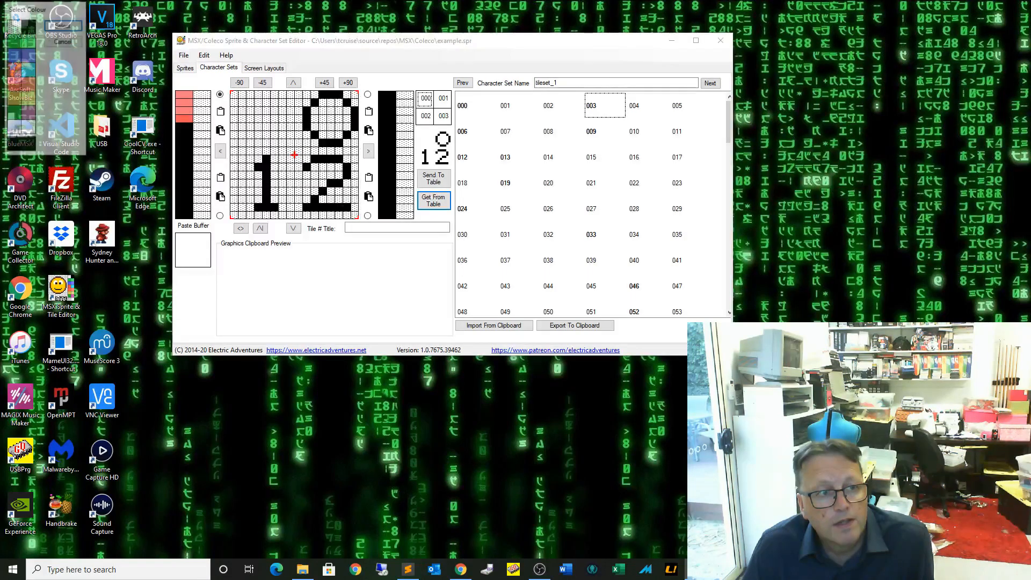
{"action": "double_click", "coordinate": [29, 84]}
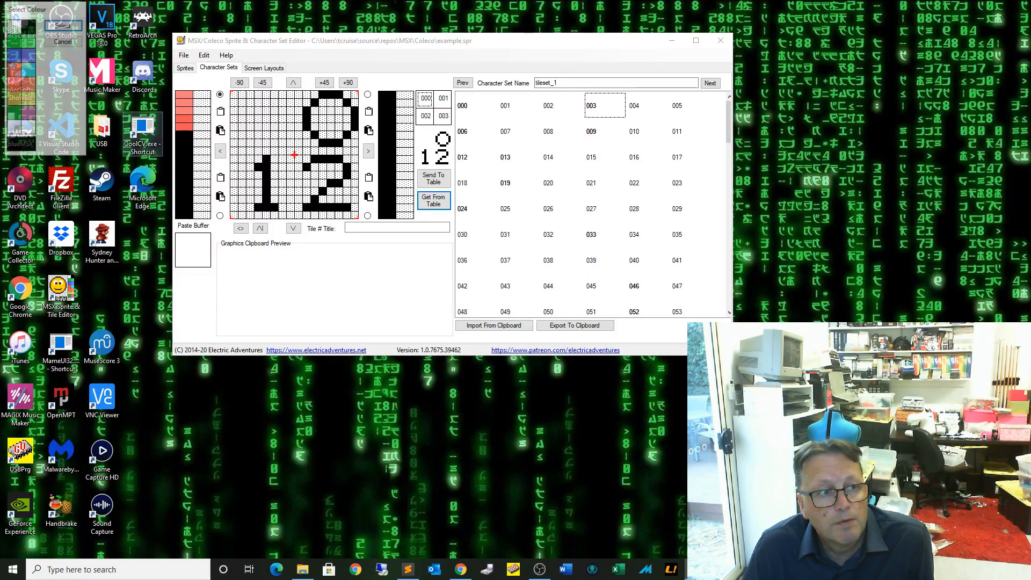
{"action": "left_click", "coordinate": [184, 135]}
{"action": "double_click", "coordinate": [29, 84]}
{"action": "left_click", "coordinate": [184, 143]}
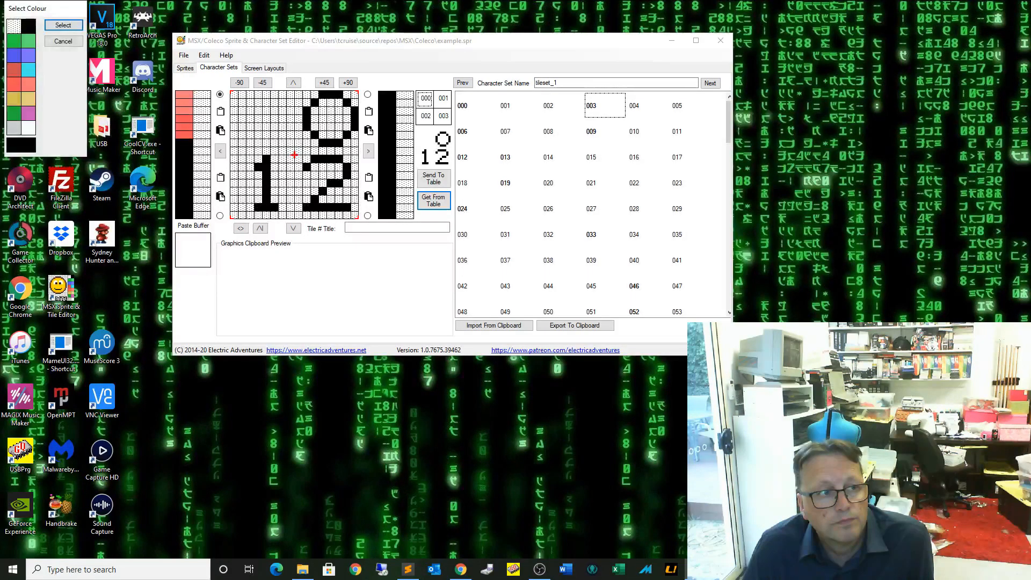
{"action": "double_click", "coordinate": [28, 84]}
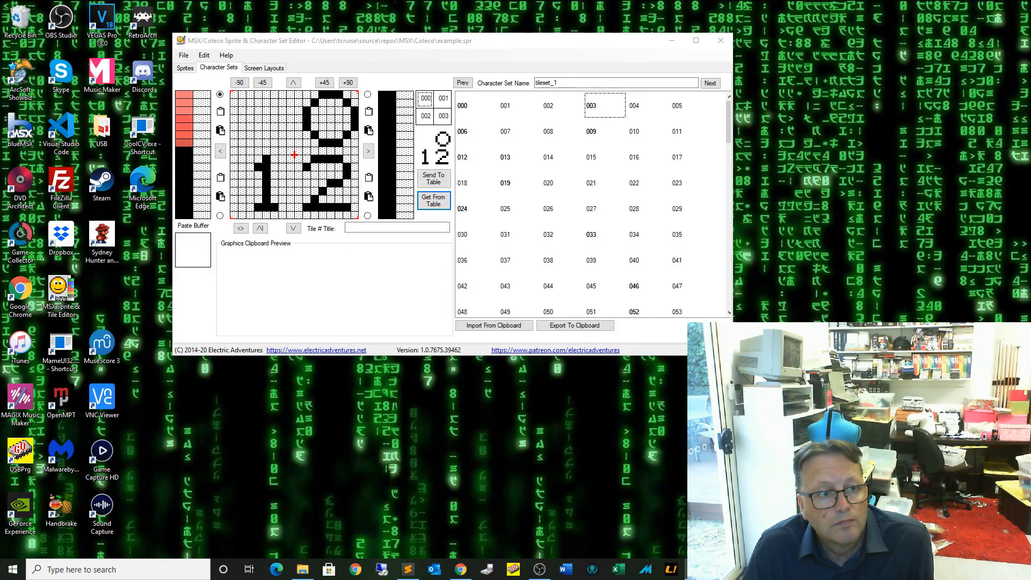
{"action": "left_click", "coordinate": [184, 151]}
{"action": "double_click", "coordinate": [28, 85]}
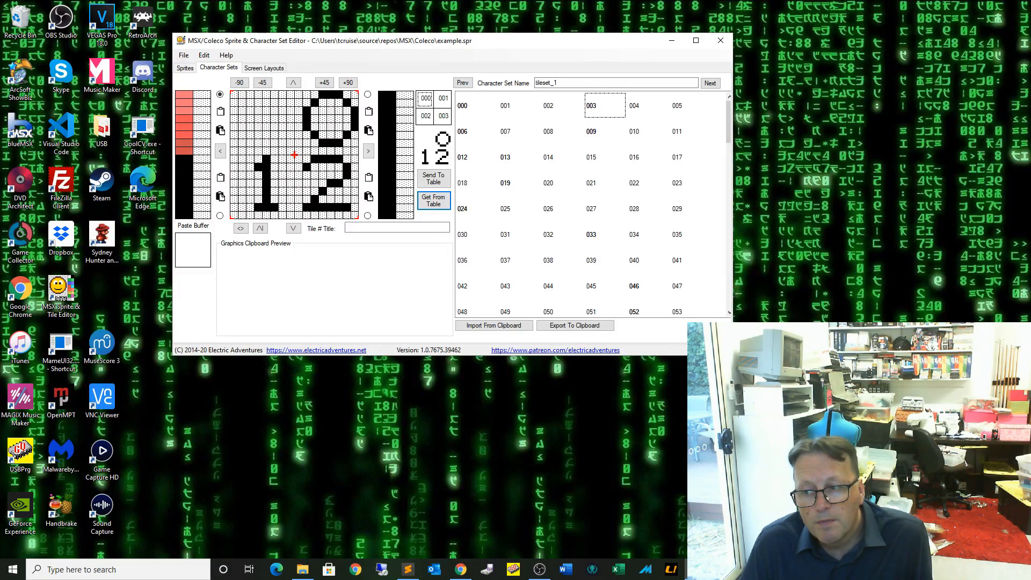
Step: Set the background colour of tile 000's pixel rows to black, working row by row from the top
{"action": "left_click", "coordinate": [202, 94]}
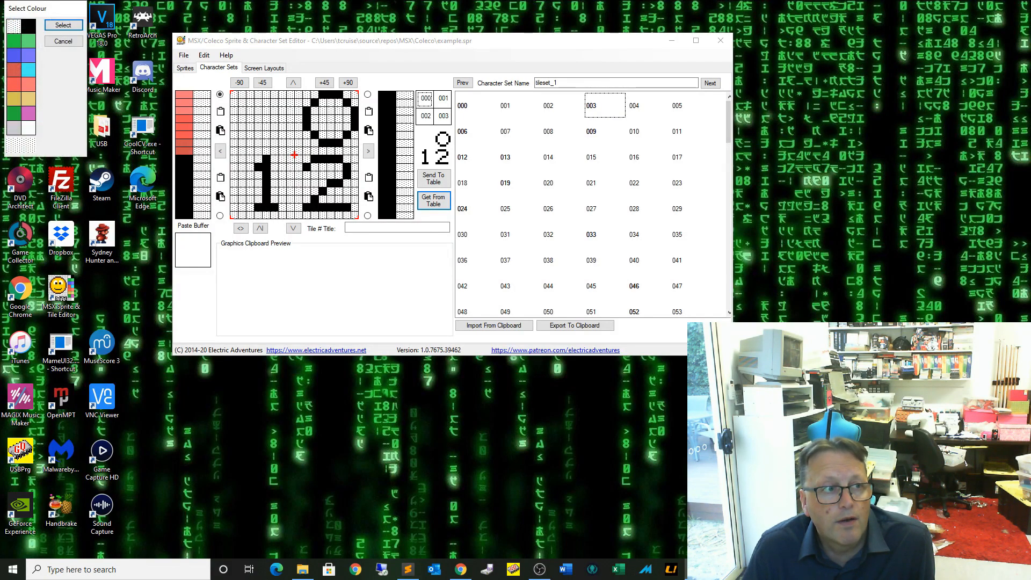
{"action": "double_click", "coordinate": [31, 27]}
{"action": "left_click", "coordinate": [202, 103]}
{"action": "double_click", "coordinate": [31, 27]}
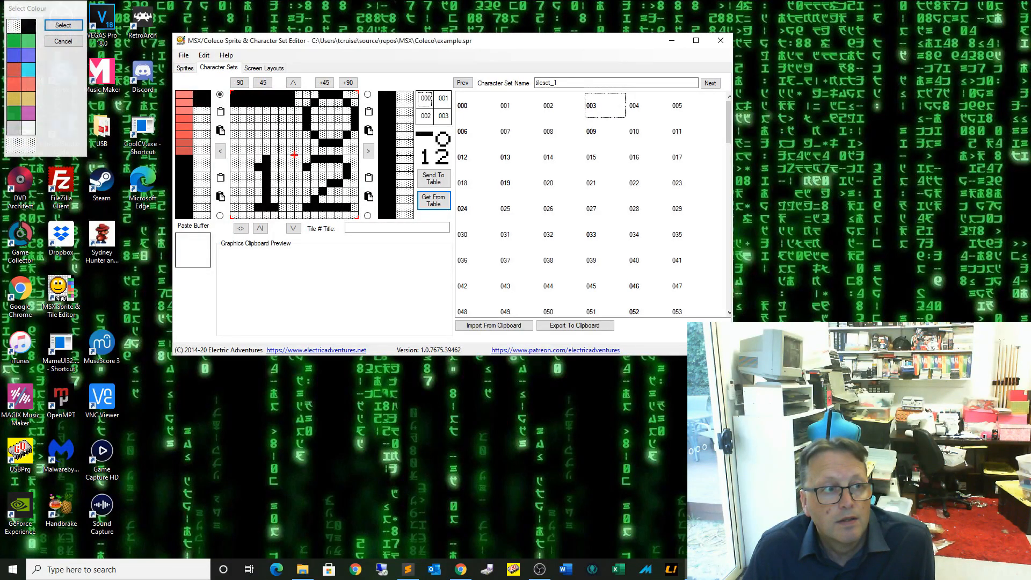
{"action": "left_click", "coordinate": [202, 111]}
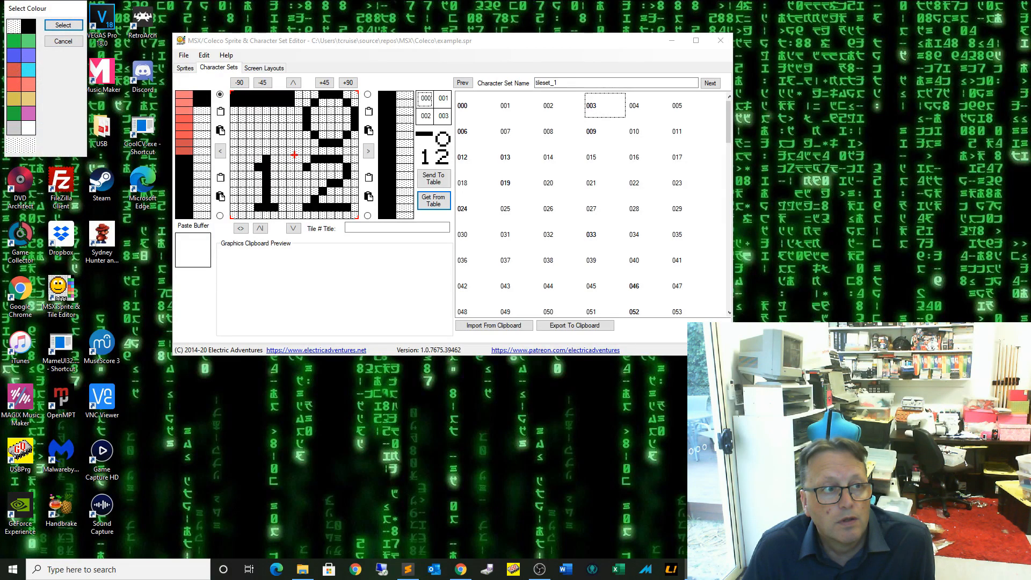
{"action": "double_click", "coordinate": [31, 27]}
{"action": "left_click", "coordinate": [202, 118]}
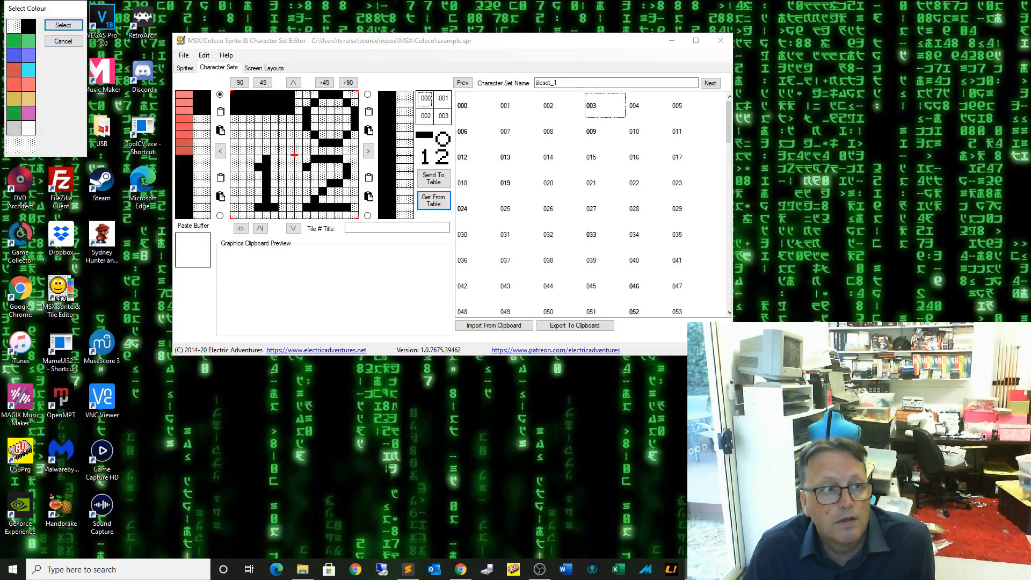
{"action": "double_click", "coordinate": [31, 26]}
{"action": "left_click", "coordinate": [202, 126]}
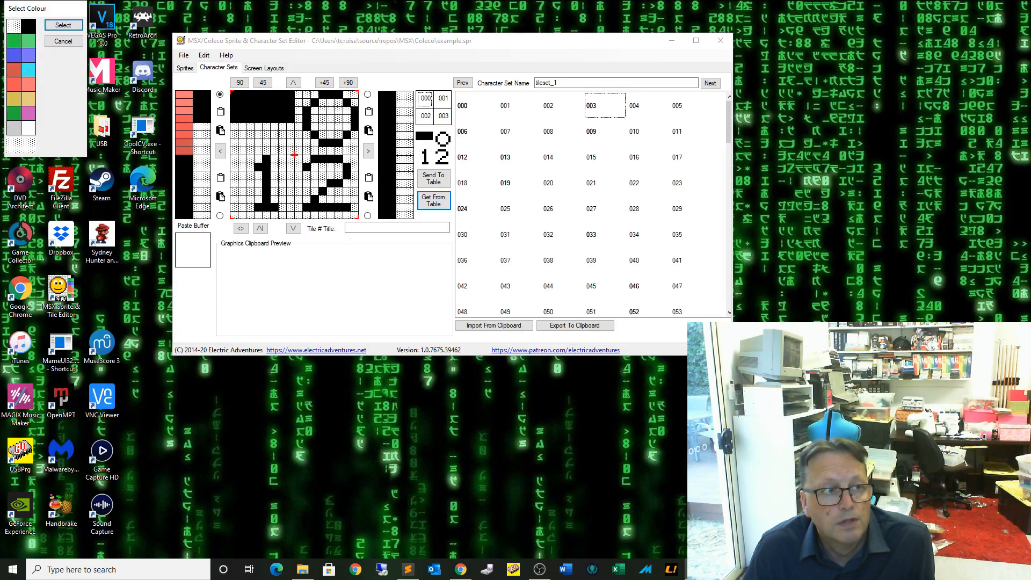
{"action": "double_click", "coordinate": [31, 27]}
{"action": "left_click", "coordinate": [202, 135]}
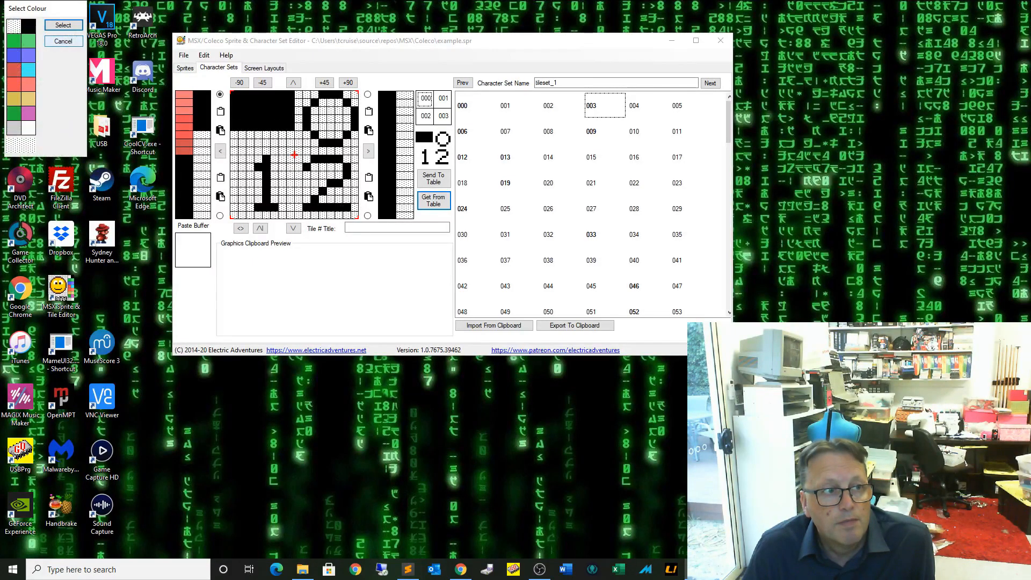
{"action": "double_click", "coordinate": [31, 27]}
{"action": "left_click", "coordinate": [202, 143]}
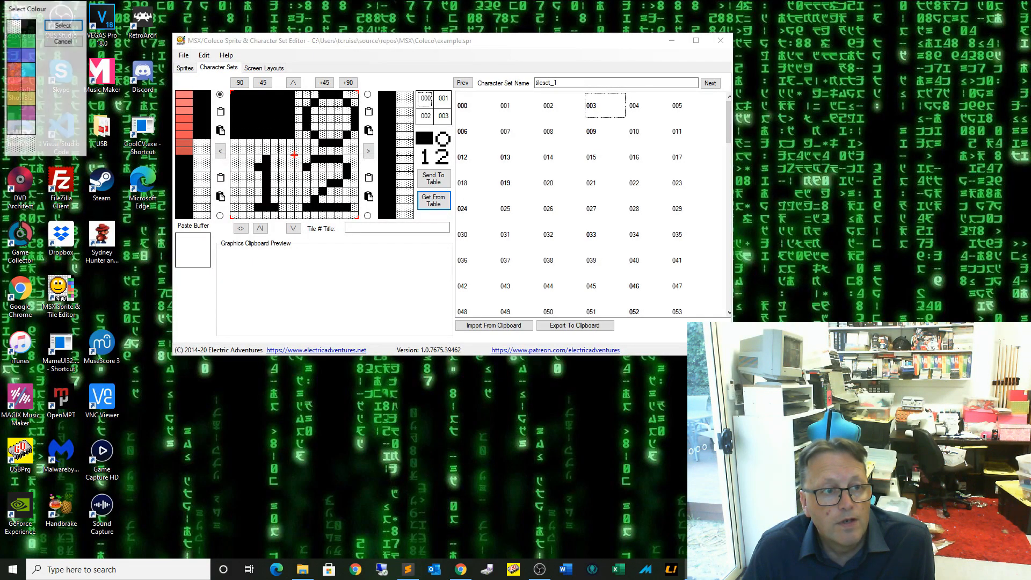
Step: Set the background colour of the last two rows of tile 000 to black
{"action": "double_click", "coordinate": [31, 27]}
{"action": "left_click", "coordinate": [202, 151]}
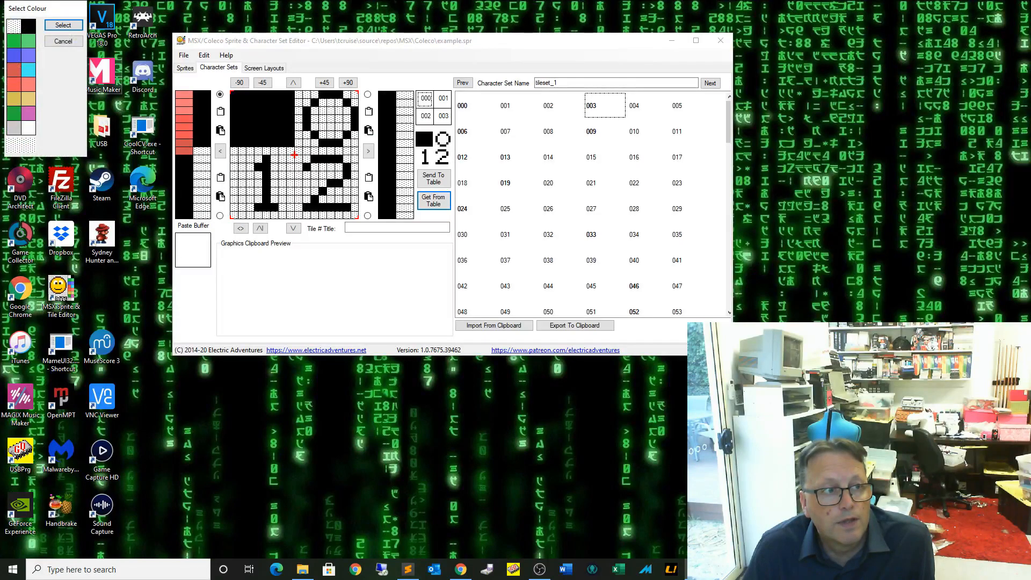
{"action": "double_click", "coordinate": [31, 27]}
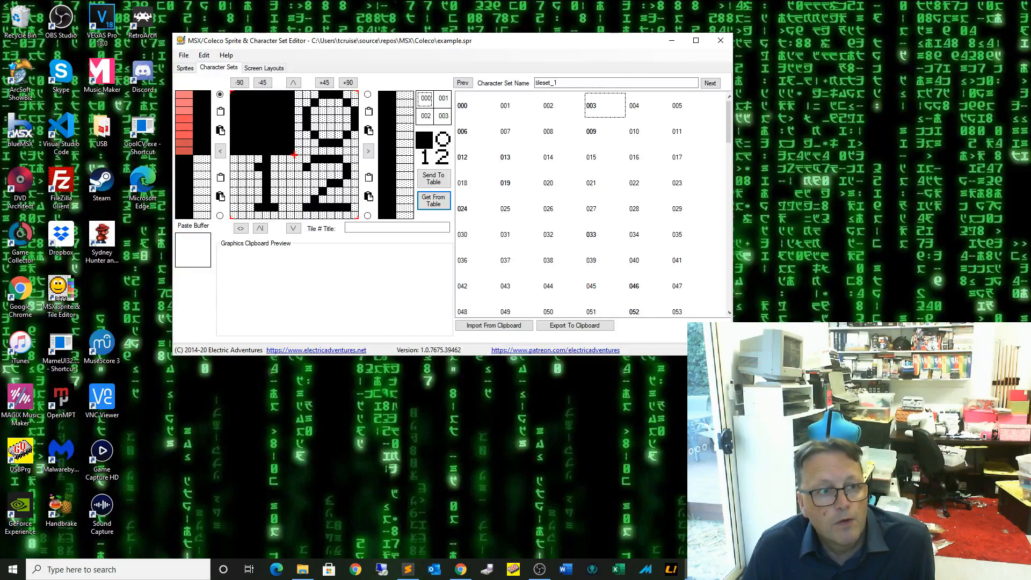
Step: Copy tile 000, paste only its colour data onto tiles 001, 002 and 003, and send the four tiles to the table
{"action": "left_click", "coordinate": [220, 112]}
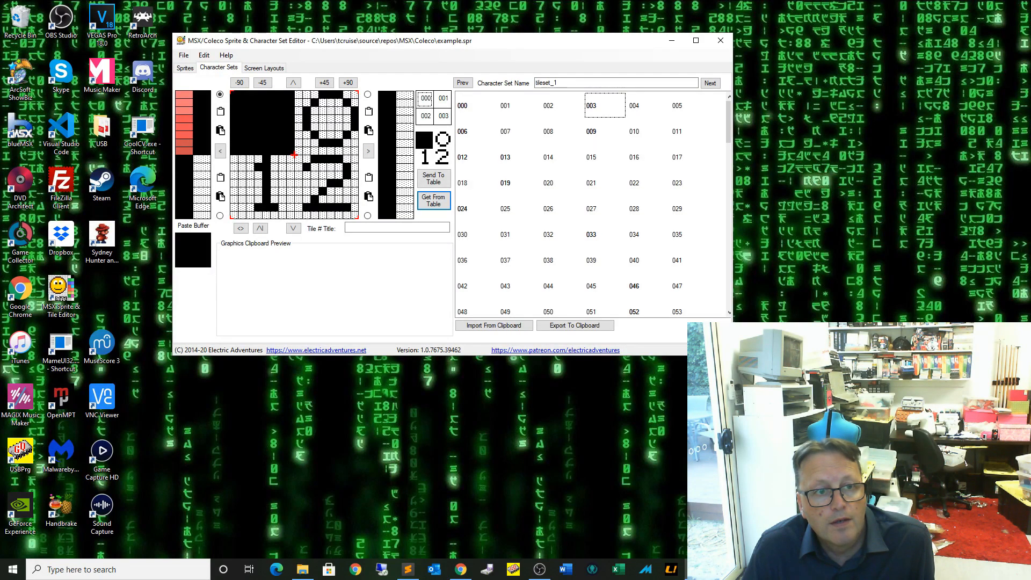
{"action": "left_click", "coordinate": [369, 131]}
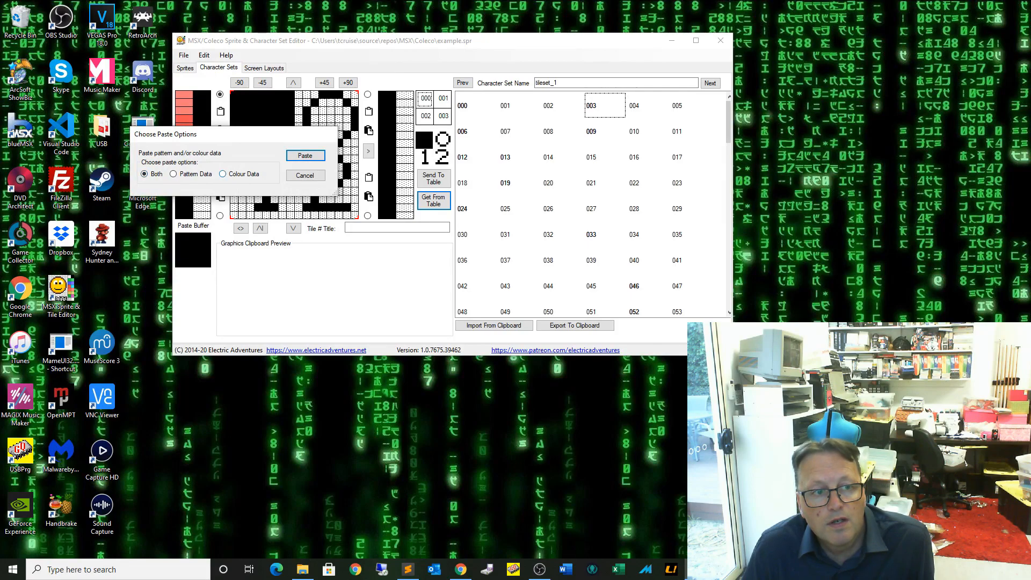
{"action": "left_click", "coordinate": [294, 155]}
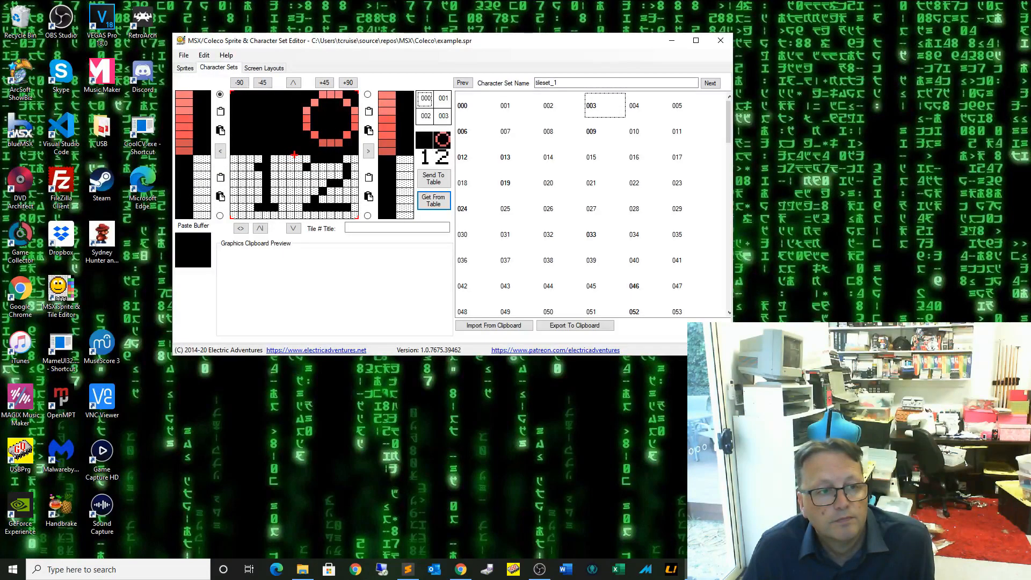
{"action": "key", "text": "ctrl+v"}
{"action": "key", "text": "Return"}
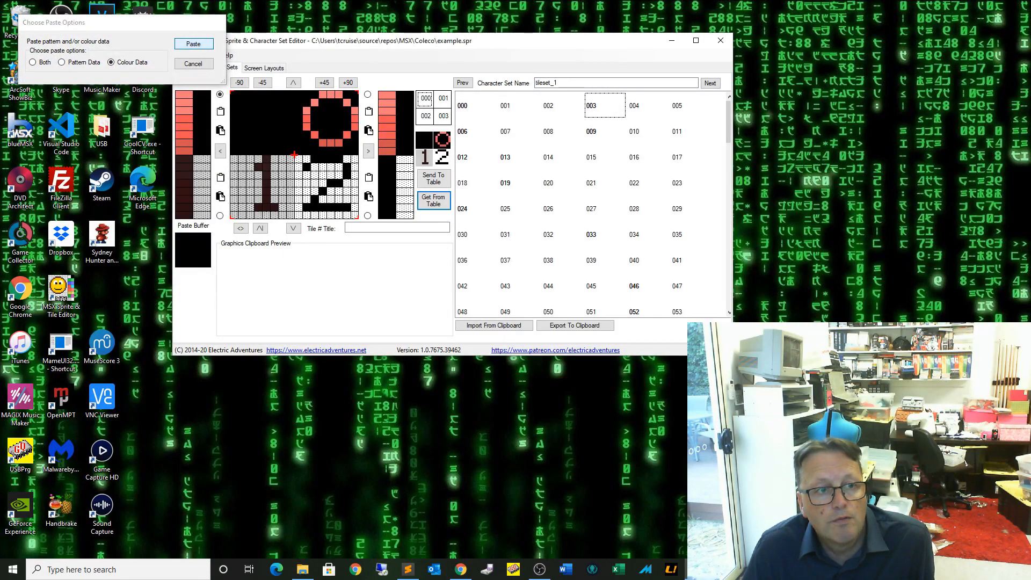
{"action": "key", "text": "ctrl+v"}
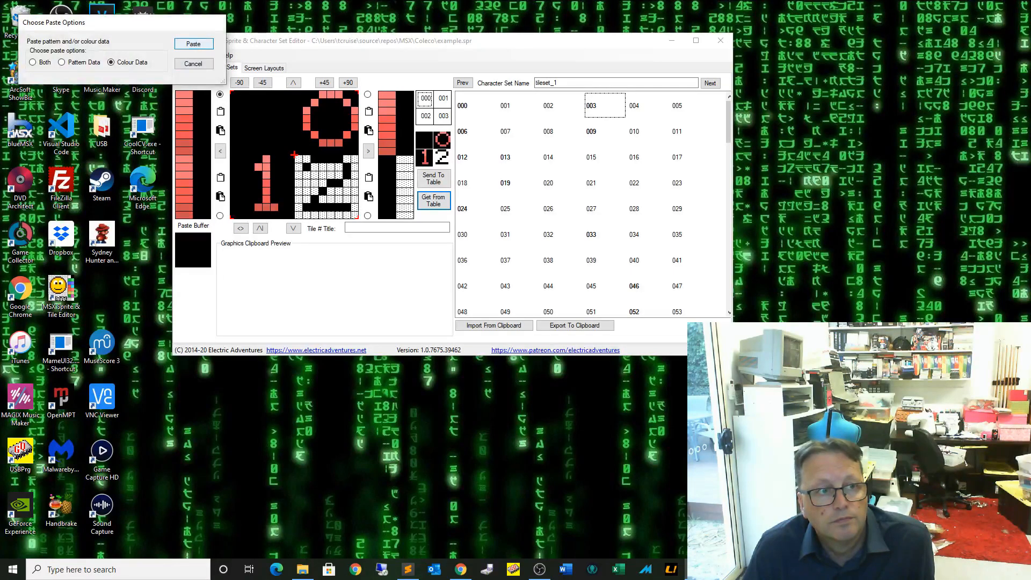
{"action": "key", "text": "Return"}
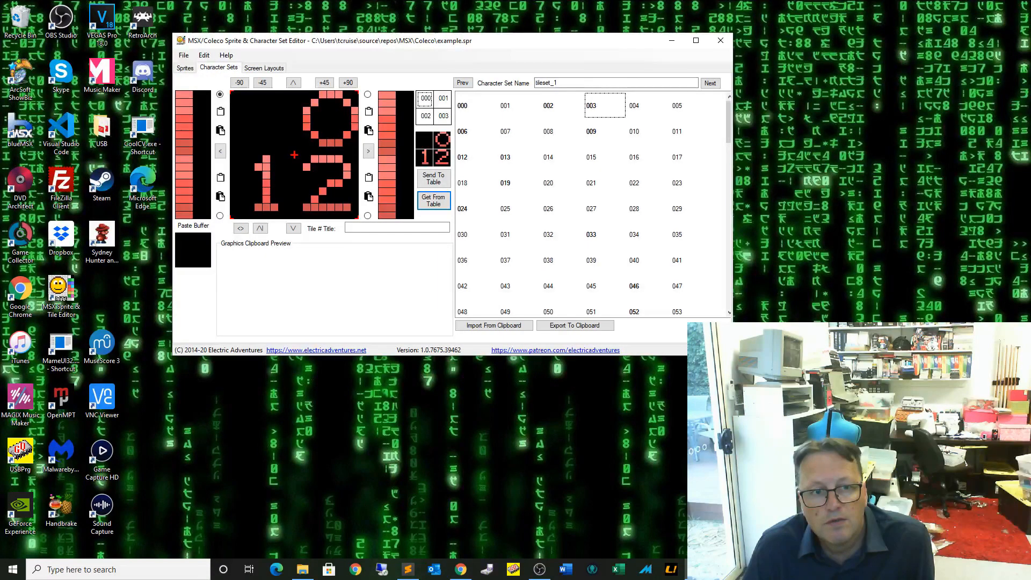
{"action": "left_click", "coordinate": [434, 178]}
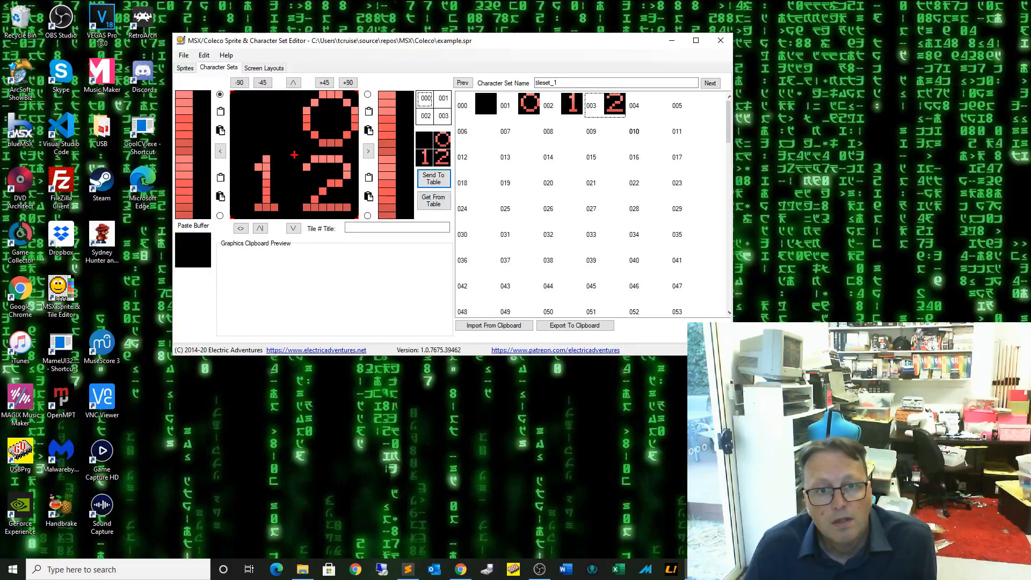
Step: Assign table tiles 004, 005, 006 and 007 to the four editor slots and load them from the table
{"action": "left_click", "coordinate": [636, 107]}
{"action": "left_click", "coordinate": [679, 106]}
{"action": "left_click", "coordinate": [465, 132]}
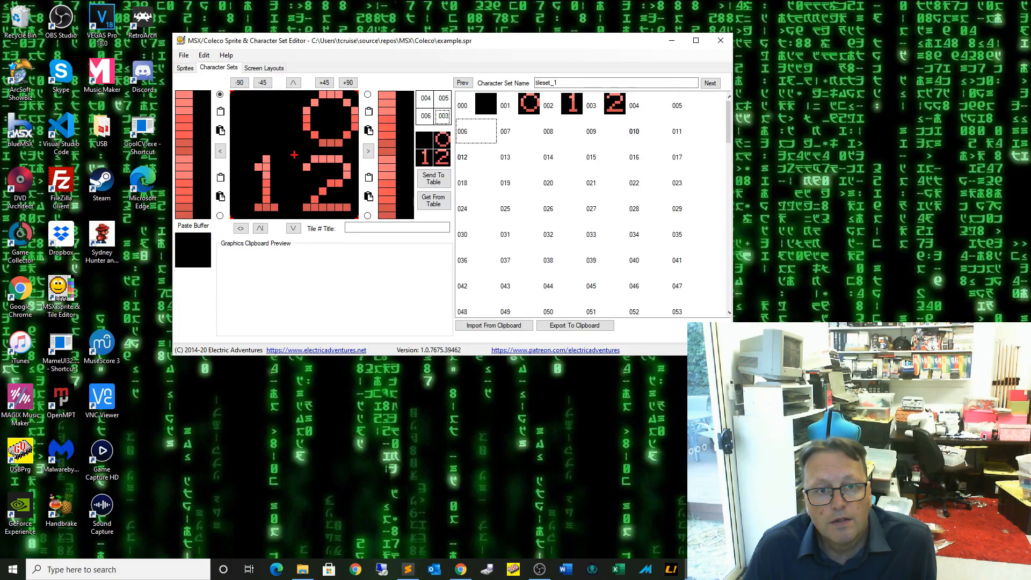
{"action": "left_click", "coordinate": [508, 133]}
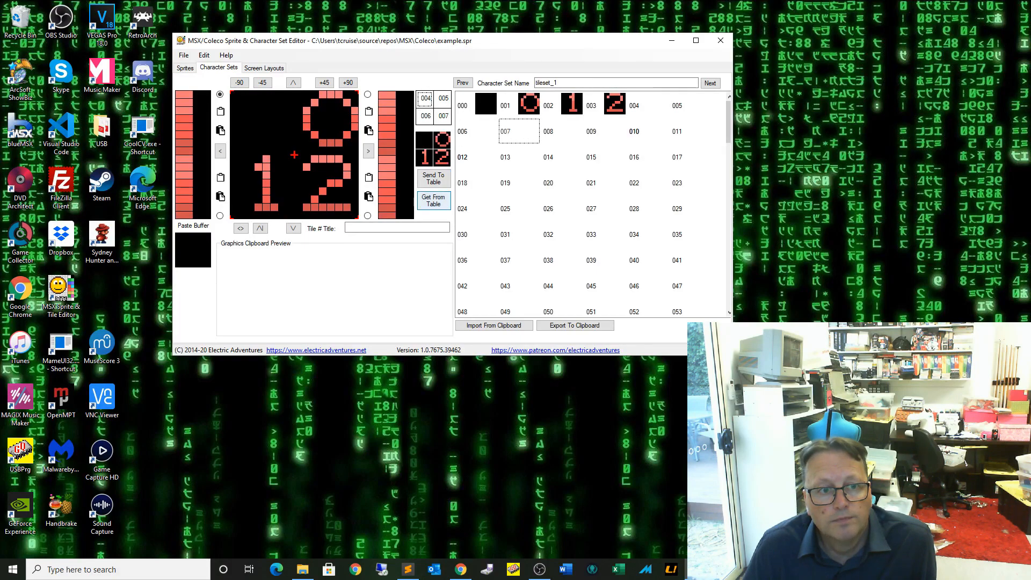
{"action": "left_click", "coordinate": [433, 200]}
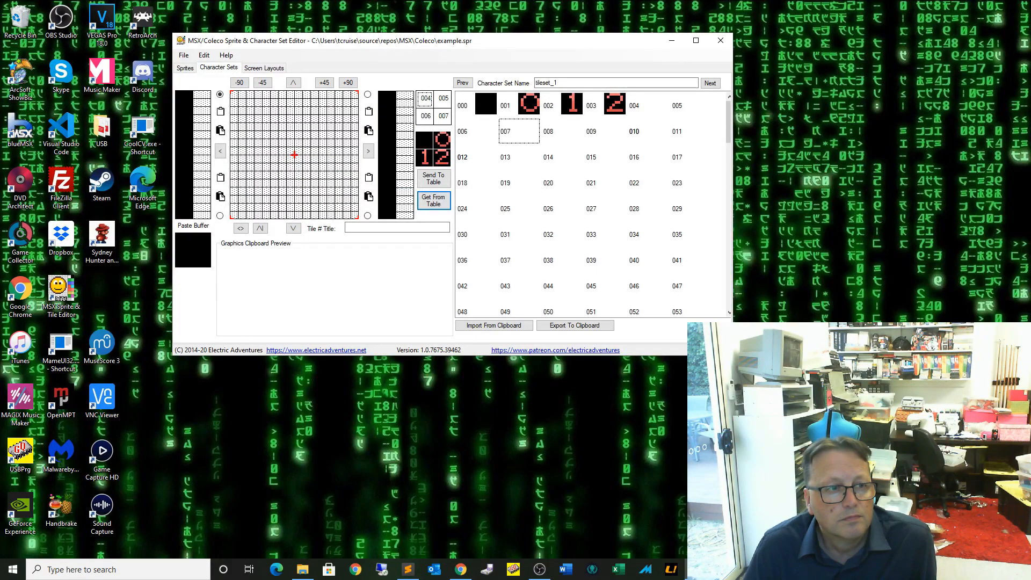
Step: Paste the copied red-on-black colours onto tiles 004, 005, 006 and 007
{"action": "key", "text": "ctrl+v"}
{"action": "key", "text": "Return"}
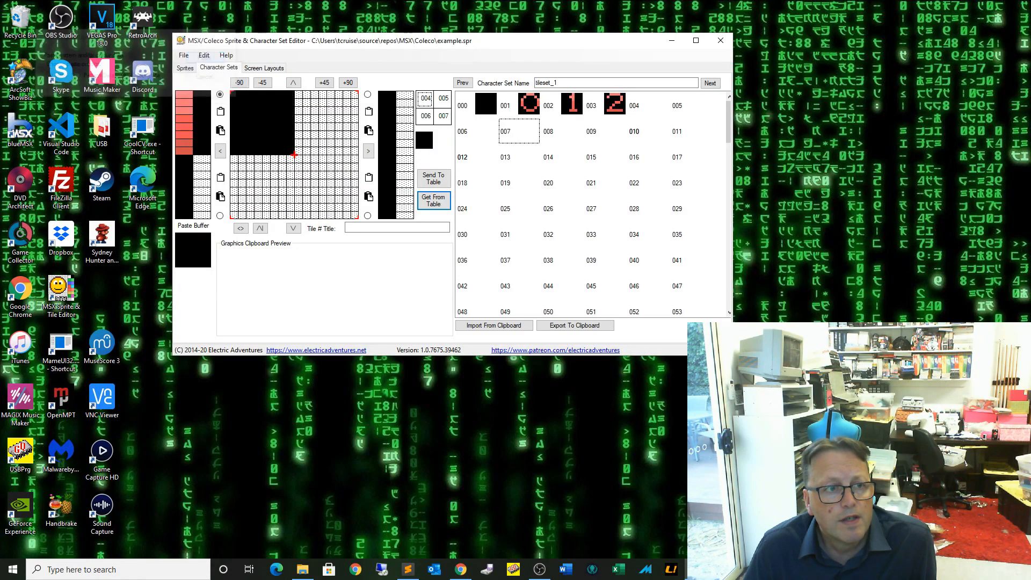
{"action": "key", "text": "ctrl+v"}
{"action": "key", "text": "Return"}
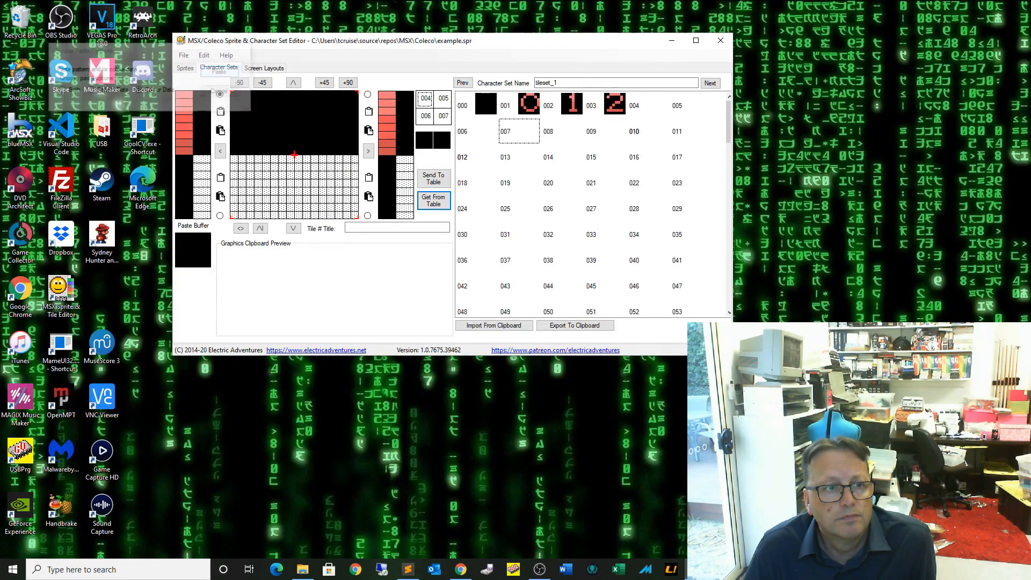
{"action": "key", "text": "ctrl+v"}
{"action": "key", "text": "Return"}
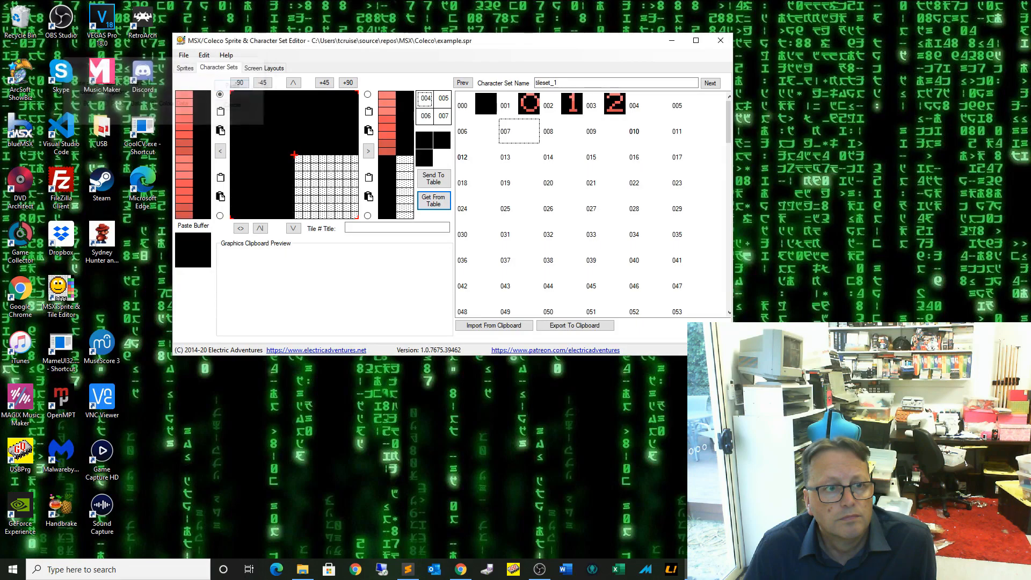
{"action": "key", "text": "ctrl+v"}
{"action": "key", "text": "Return"}
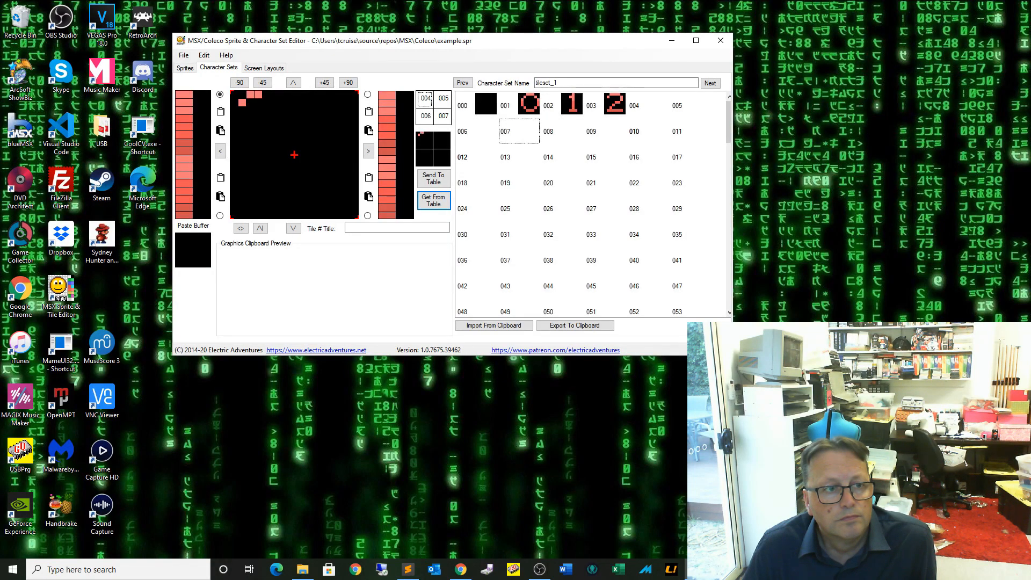
Step: Draw the digit 3 in tile 004 by filling in its curved strokes pixel by pixel
{"action": "left_click", "coordinate": [274, 95]}
{"action": "left_click", "coordinate": [275, 119]}
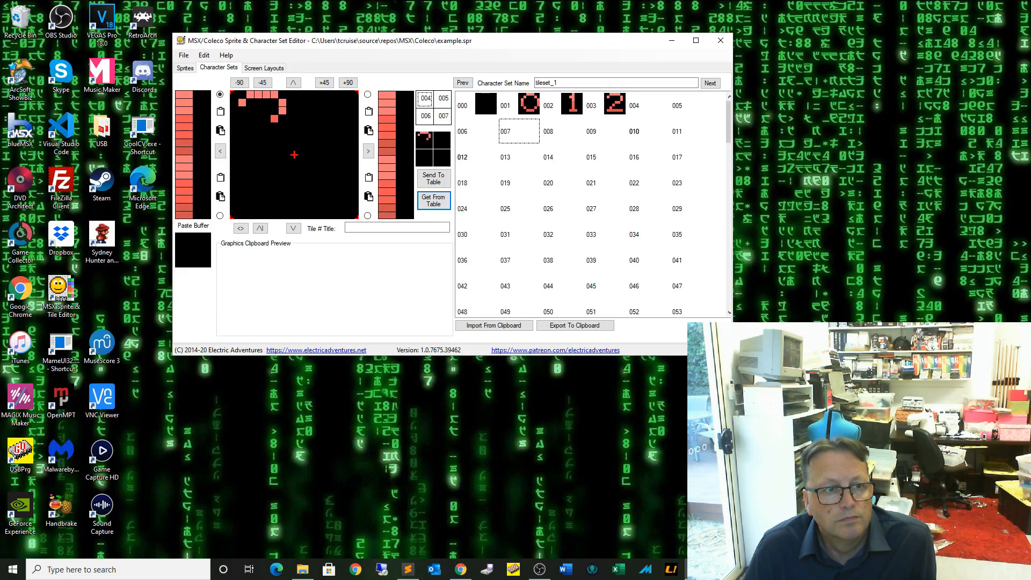
{"action": "left_click", "coordinate": [267, 119]}
{"action": "left_click", "coordinate": [283, 127]}
{"action": "left_click", "coordinate": [282, 135]}
{"action": "left_click", "coordinate": [274, 143]}
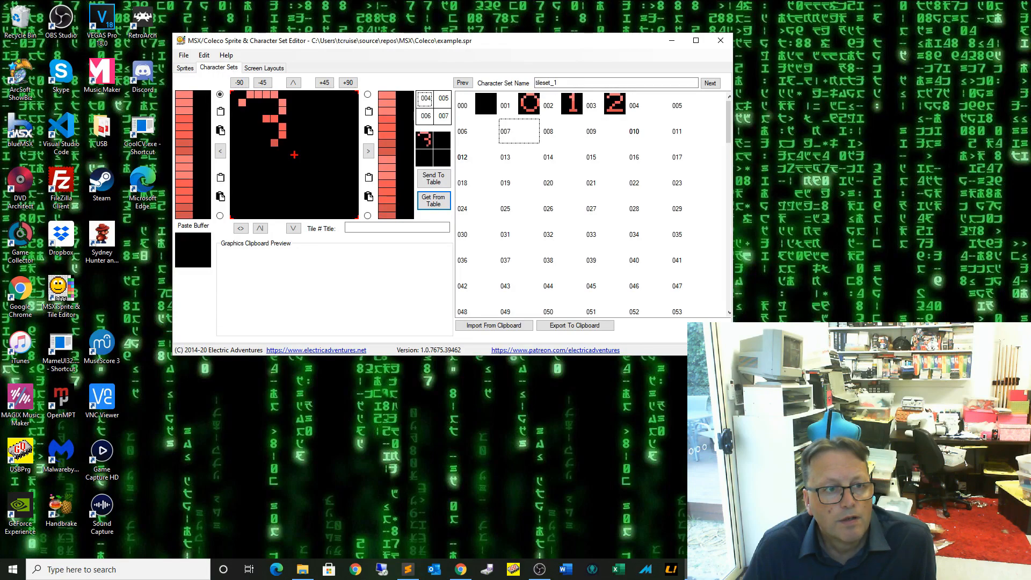
{"action": "left_click", "coordinate": [267, 143]}
{"action": "left_click", "coordinate": [251, 143]}
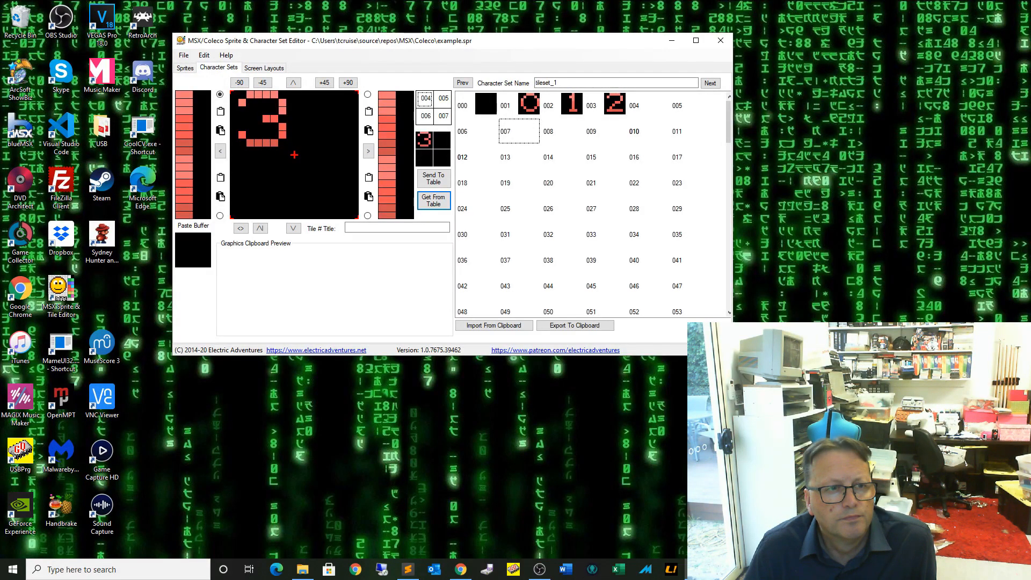
Step: Draw the digit 4 in tile 005
{"action": "mouse_move", "coordinate": [315, 94]}
{"action": "left_mouse_down"}
{"action": "mouse_move", "coordinate": [314, 142]}
{"action": "mouse_move", "coordinate": [314, 119]}
{"action": "mouse_move", "coordinate": [347, 127]}
{"action": "left_mouse_up"}
{"action": "left_click", "coordinate": [314, 134]}
{"action": "left_click", "coordinate": [315, 143]}
{"action": "left_click", "coordinate": [315, 143]}
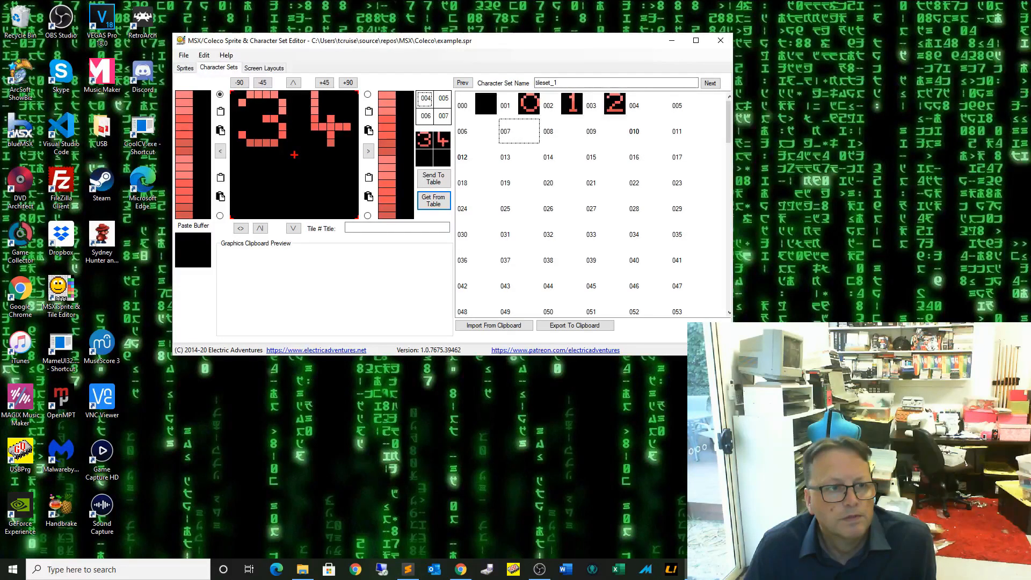
Step: Draw the digit 5 in tile 006 with a flat upper bar and a rounded lower bowl
{"action": "left_click_drag", "start_coordinate": [242, 159], "coordinate": [275, 158]}
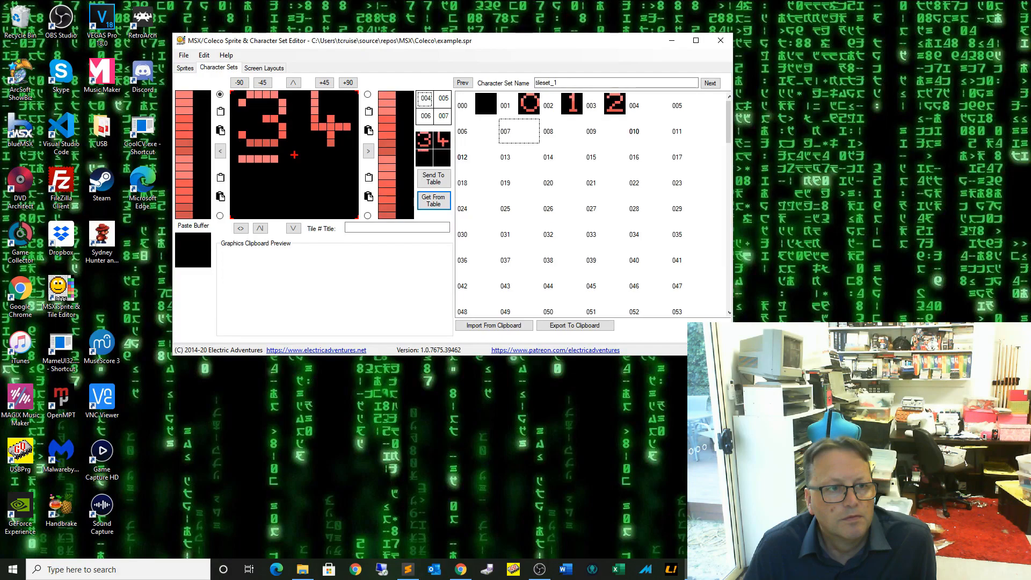
{"action": "left_click", "coordinate": [243, 166]}
{"action": "left_click", "coordinate": [250, 183]}
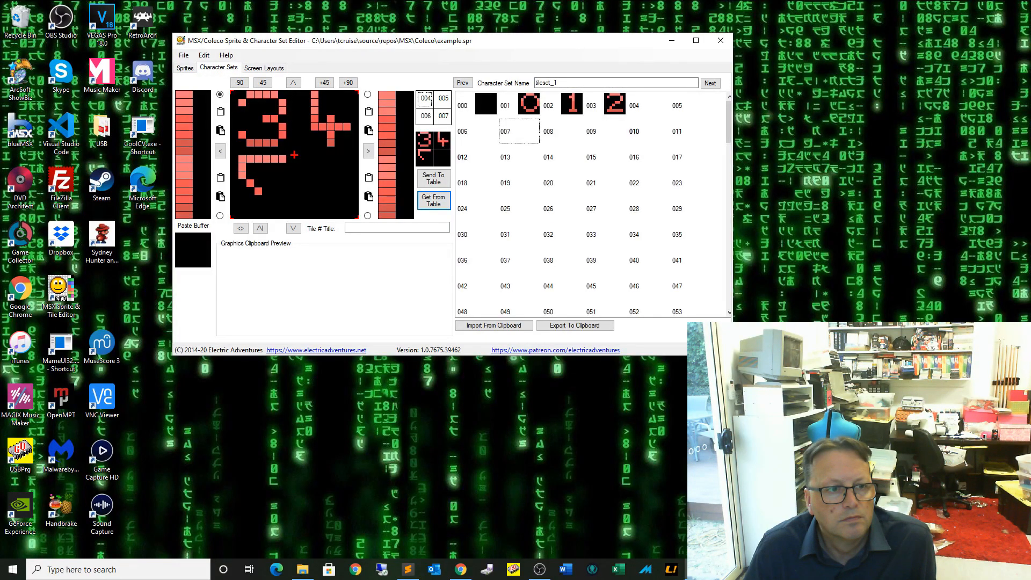
{"action": "left_click", "coordinate": [259, 183]}
{"action": "left_click", "coordinate": [266, 184]}
{"action": "left_click", "coordinate": [275, 183]}
{"action": "left_click", "coordinate": [275, 191]}
{"action": "left_click", "coordinate": [282, 191]}
{"action": "left_click", "coordinate": [283, 199]}
{"action": "left_click_drag", "start_coordinate": [275, 207], "coordinate": [259, 207]}
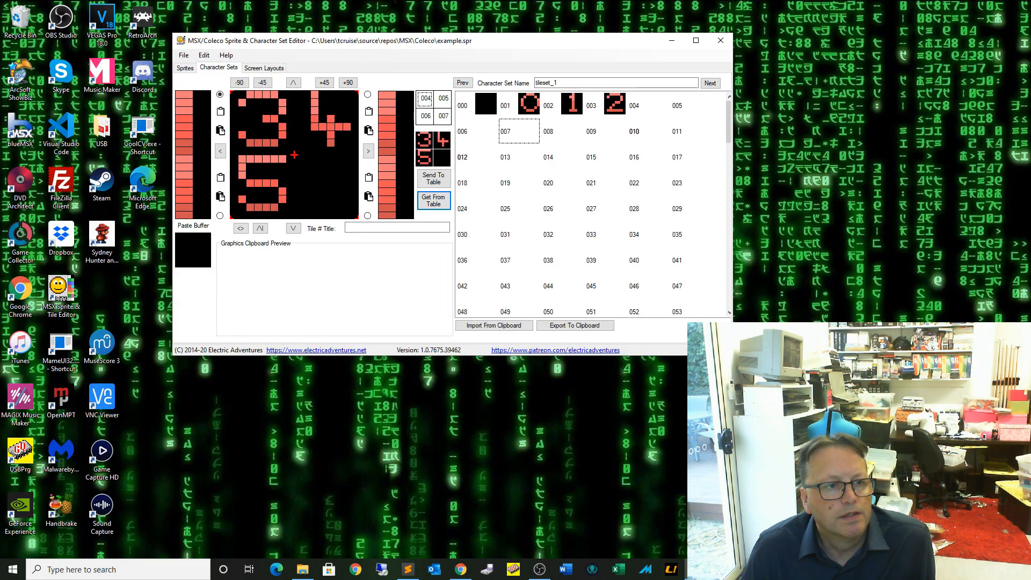
Step: Draw the digit 6 in tile 007 and send tiles 004 to 007 to the table
{"action": "mouse_move", "coordinate": [315, 183]}
{"action": "left_mouse_down"}
{"action": "mouse_move", "coordinate": [339, 182]}
{"action": "mouse_move", "coordinate": [343, 204]}
{"action": "mouse_move", "coordinate": [315, 206]}
{"action": "mouse_move", "coordinate": [307, 167]}
{"action": "mouse_move", "coordinate": [330, 159]}
{"action": "left_mouse_up"}
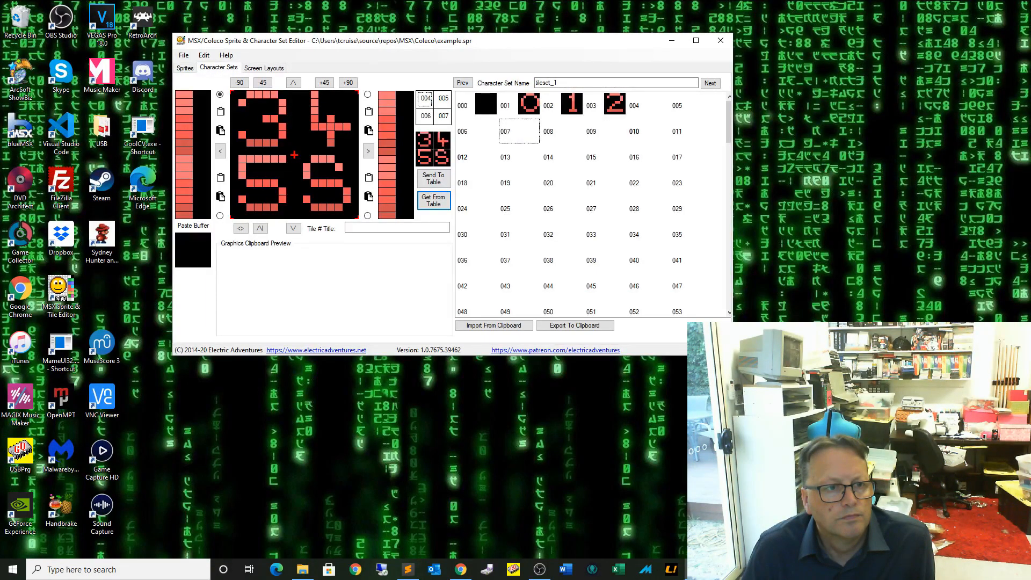
{"action": "left_click", "coordinate": [339, 167]}
{"action": "left_click", "coordinate": [339, 159]}
{"action": "left_click_drag", "start_coordinate": [307, 183], "coordinate": [306, 199]}
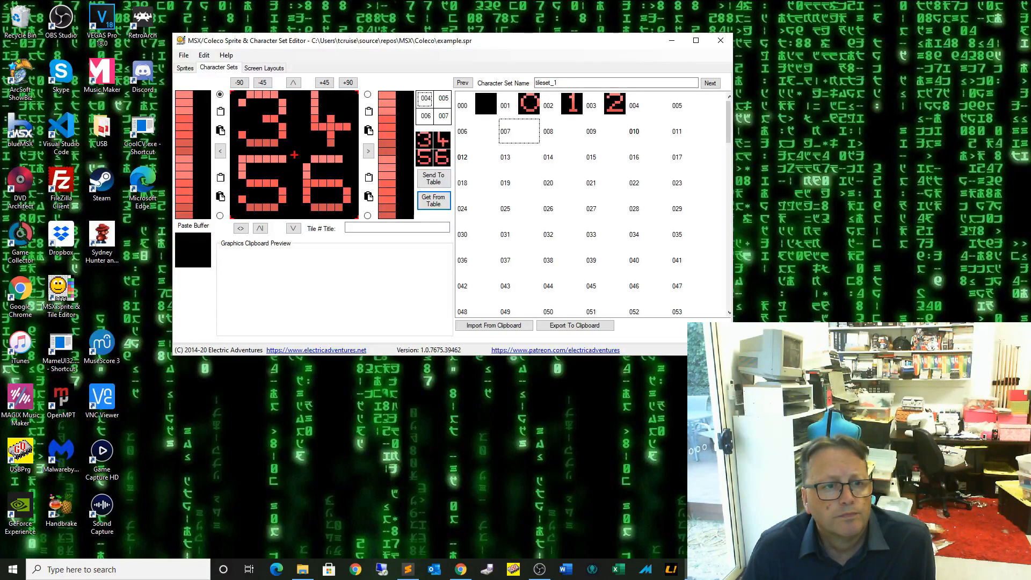
{"action": "left_click", "coordinate": [433, 178]}
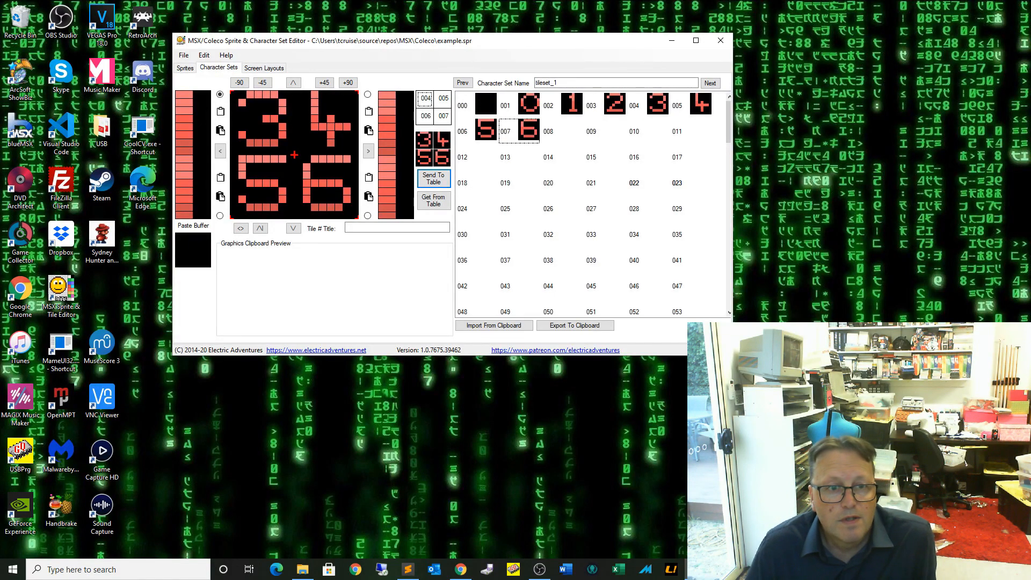
Step: Assign table tiles 018, 019, 020 and 021 to the four editor slots and load them from the table
{"action": "left_click", "coordinate": [477, 182]}
{"action": "left_click", "coordinate": [519, 183]}
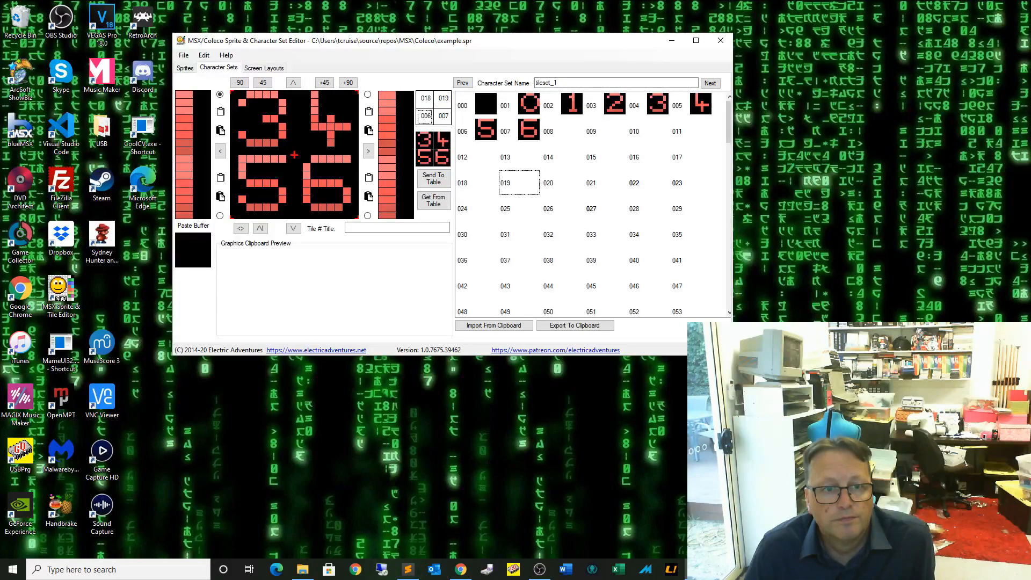
{"action": "left_click", "coordinate": [562, 183]}
{"action": "left_click", "coordinate": [604, 182]}
{"action": "left_click", "coordinate": [433, 201]}
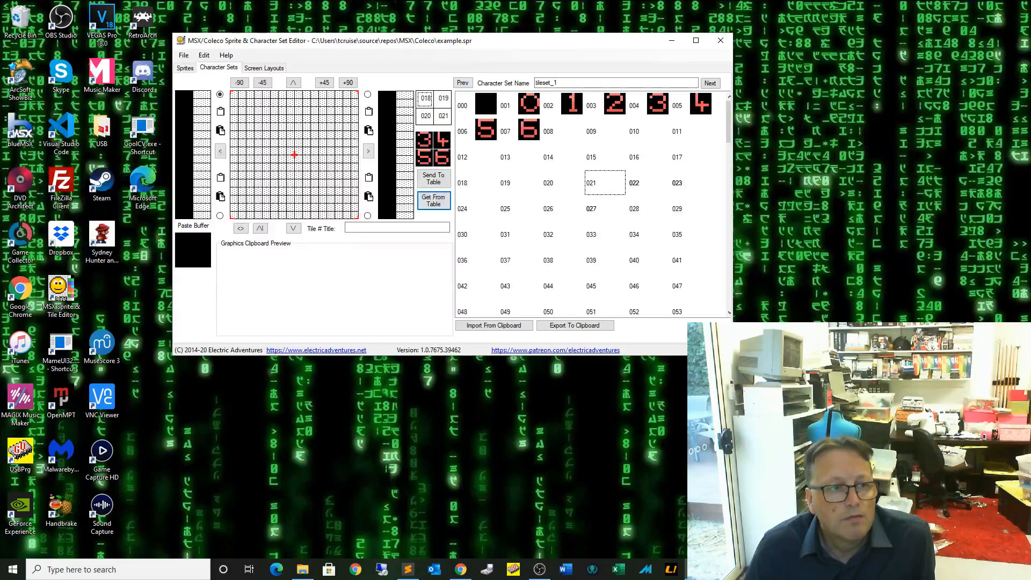
Step: Draw four horizontal stripes on alternating rows of tile 018 and paste the copied red-on-black colour data onto it
{"action": "mouse_move", "coordinate": [234, 94]}
{"action": "left_mouse_down"}
{"action": "mouse_move", "coordinate": [291, 94]}
{"action": "mouse_move", "coordinate": [290, 110]}
{"action": "mouse_move", "coordinate": [233, 110]}
{"action": "mouse_move", "coordinate": [266, 118]}
{"action": "mouse_move", "coordinate": [233, 118]}
{"action": "mouse_move", "coordinate": [250, 127]}
{"action": "mouse_move", "coordinate": [234, 126]}
{"action": "mouse_move", "coordinate": [290, 127]}
{"action": "mouse_move", "coordinate": [243, 143]}
{"action": "left_mouse_up"}
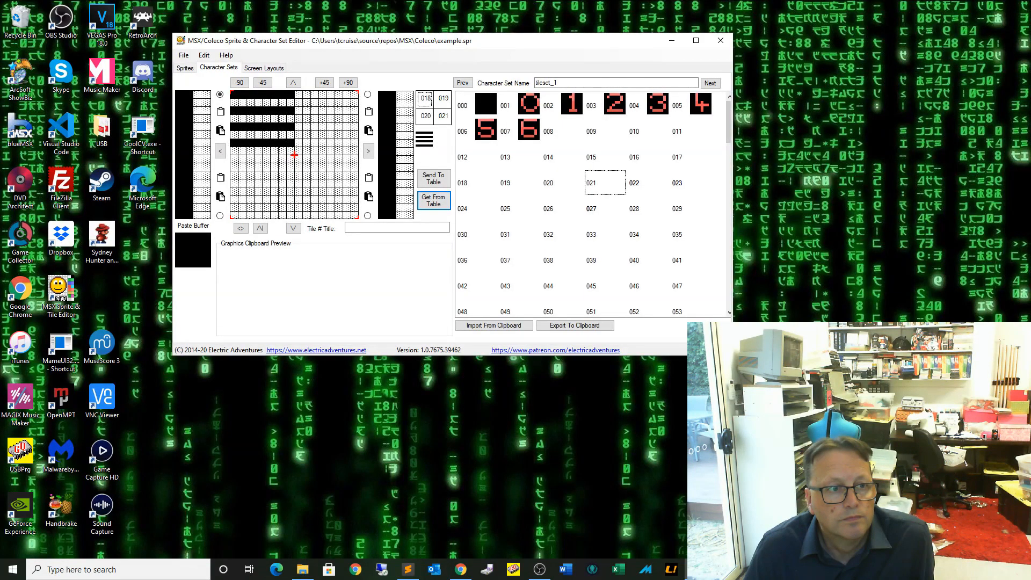
{"action": "left_click", "coordinate": [220, 130]}
{"action": "left_click", "coordinate": [263, 113]}
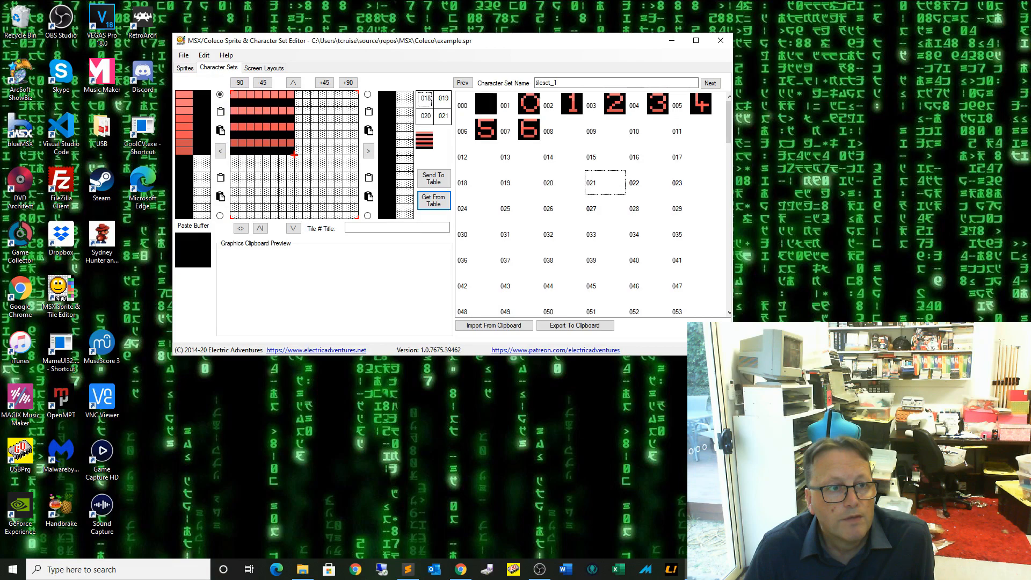
Step: Draw a diagonal cross in tile 019 and paste the copied red-on-black colour data onto it
{"action": "left_click", "coordinate": [307, 103]}
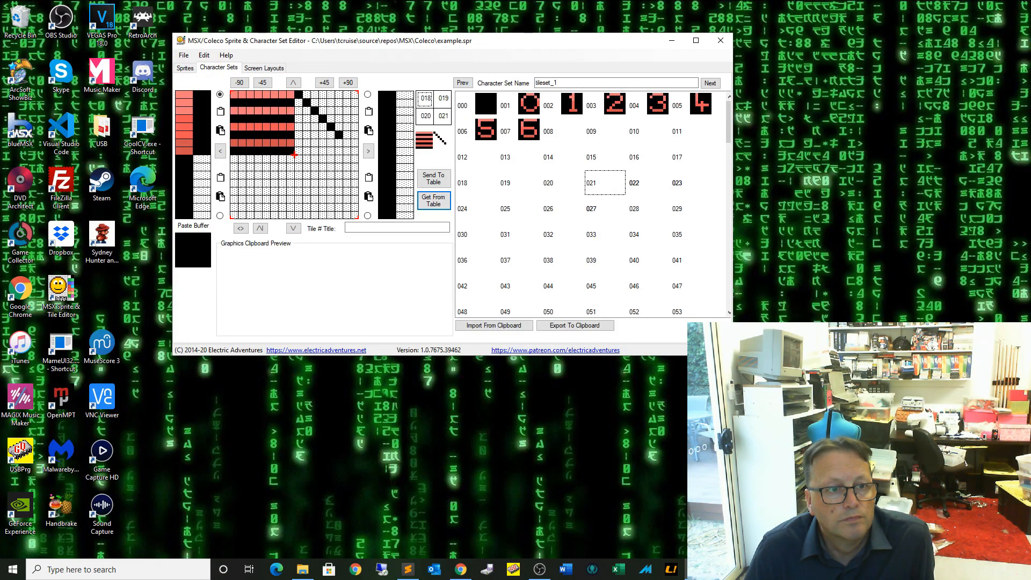
{"action": "left_click", "coordinate": [347, 143]}
{"action": "left_click", "coordinate": [355, 151]}
{"action": "left_click", "coordinate": [295, 154]}
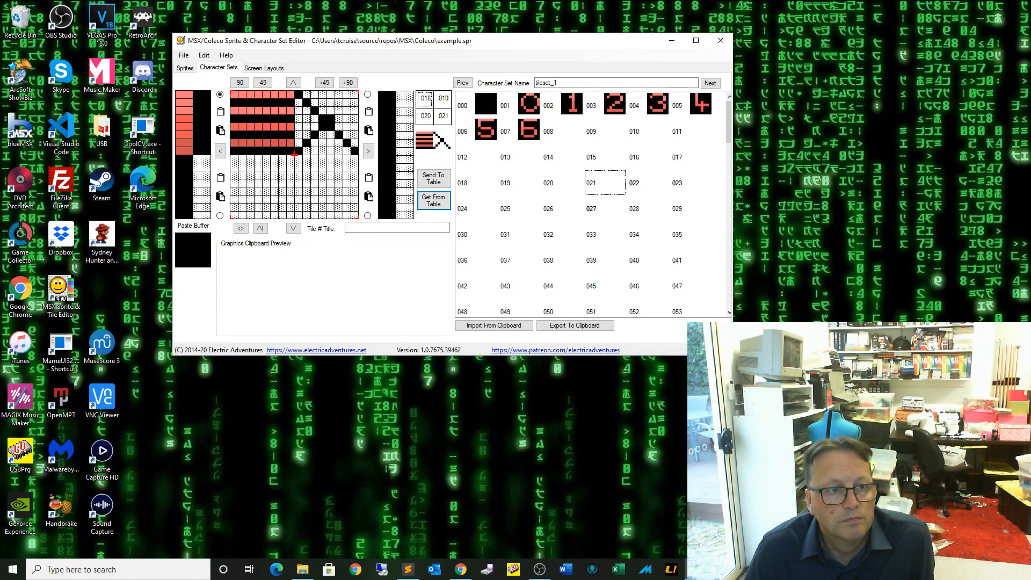
{"action": "left_click", "coordinate": [339, 110]}
{"action": "left_click", "coordinate": [369, 131]}
{"action": "left_click", "coordinate": [278, 128]}
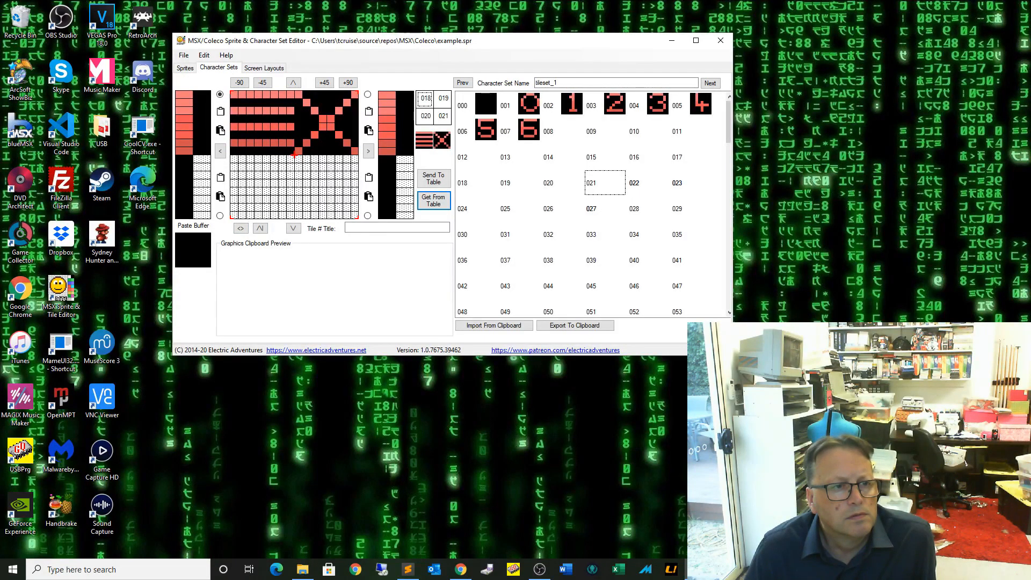
Step: Draw a circle outline in tile 020 and paste the copied red-on-black colour data onto it
{"action": "left_click_drag", "start_coordinate": [235, 175], "coordinate": [234, 199]}
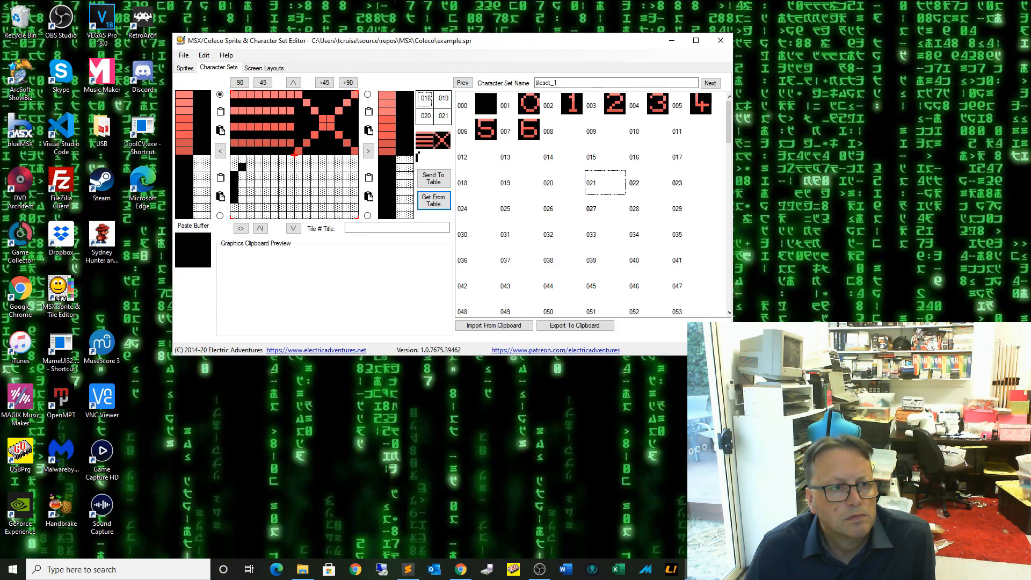
{"action": "left_click_drag", "start_coordinate": [258, 159], "coordinate": [267, 159]}
{"action": "left_click", "coordinate": [283, 167]}
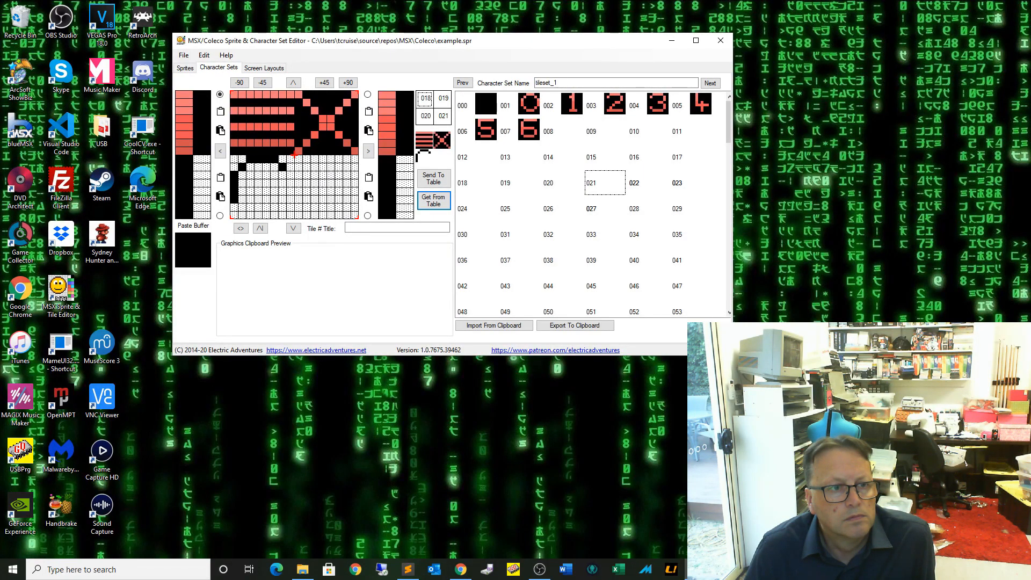
{"action": "mouse_move", "coordinate": [290, 174]}
{"action": "left_mouse_down"}
{"action": "mouse_move", "coordinate": [291, 191]}
{"action": "mouse_move", "coordinate": [250, 214]}
{"action": "left_mouse_up"}
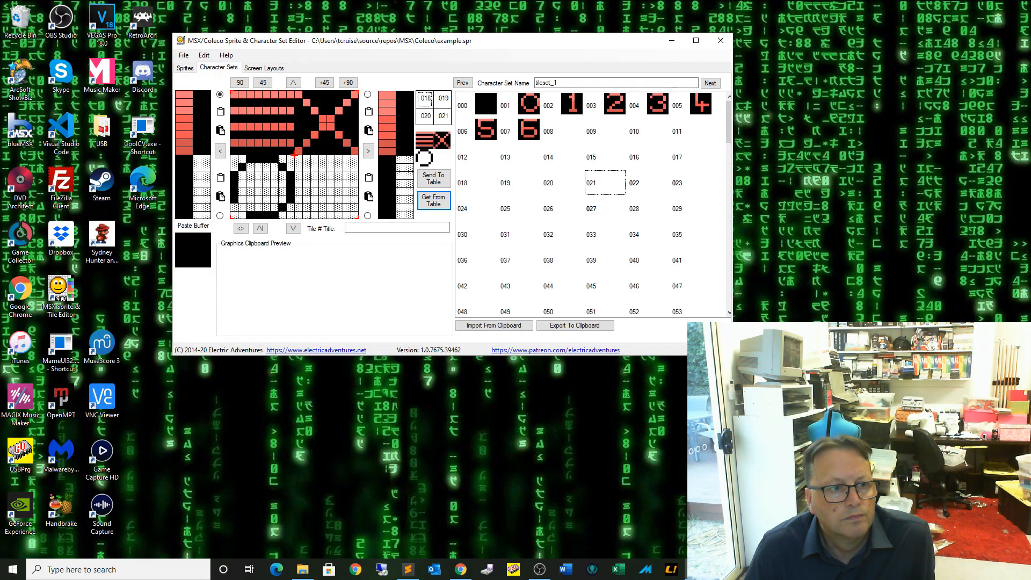
{"action": "key", "text": "ctrl+v"}
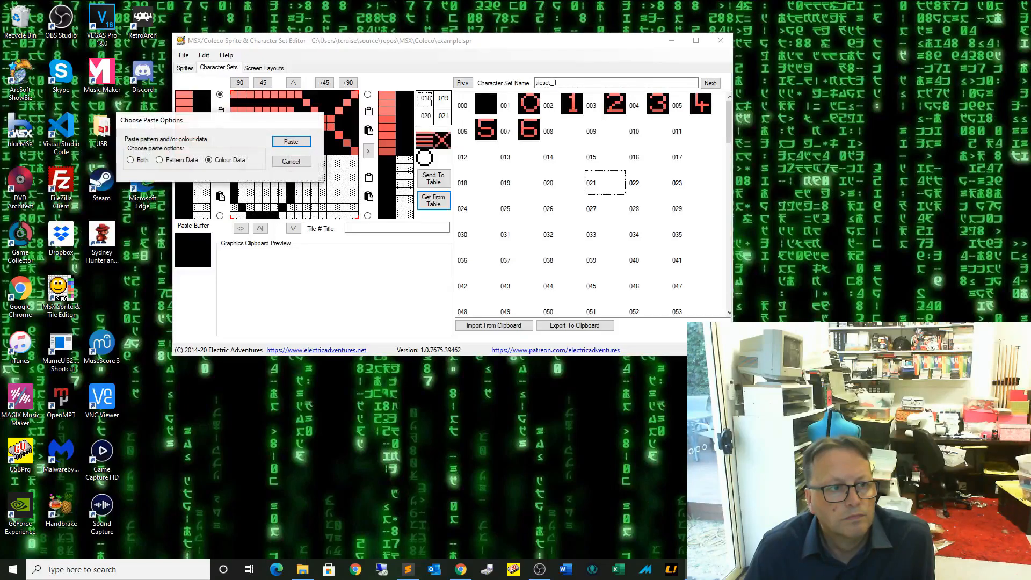
{"action": "key", "text": "Return"}
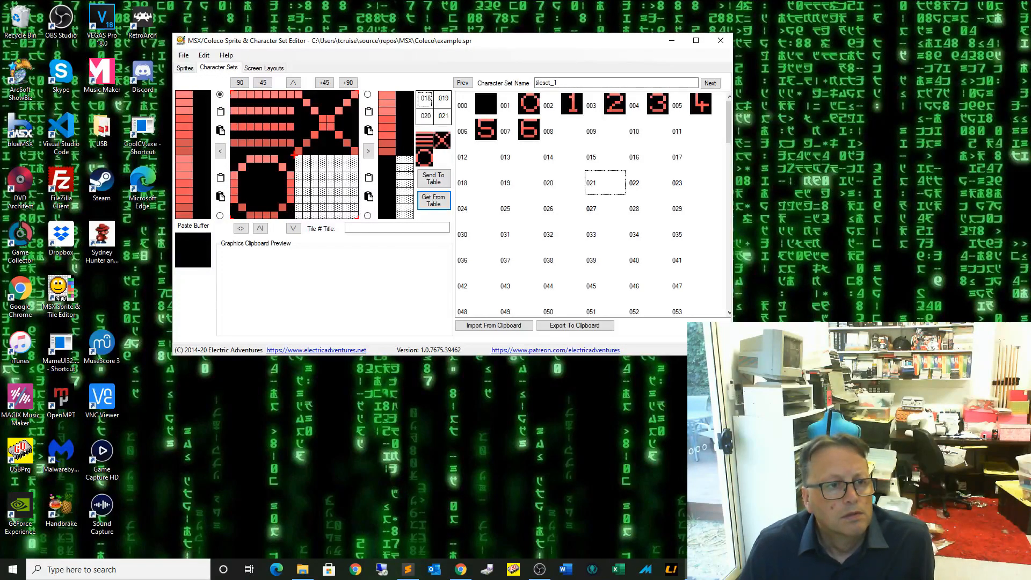
Step: Draw four vertical stripes on alternating columns of tile 021 and paste the copied red-on-black colour data onto it
{"action": "left_click_drag", "start_coordinate": [298, 175], "coordinate": [299, 207]}
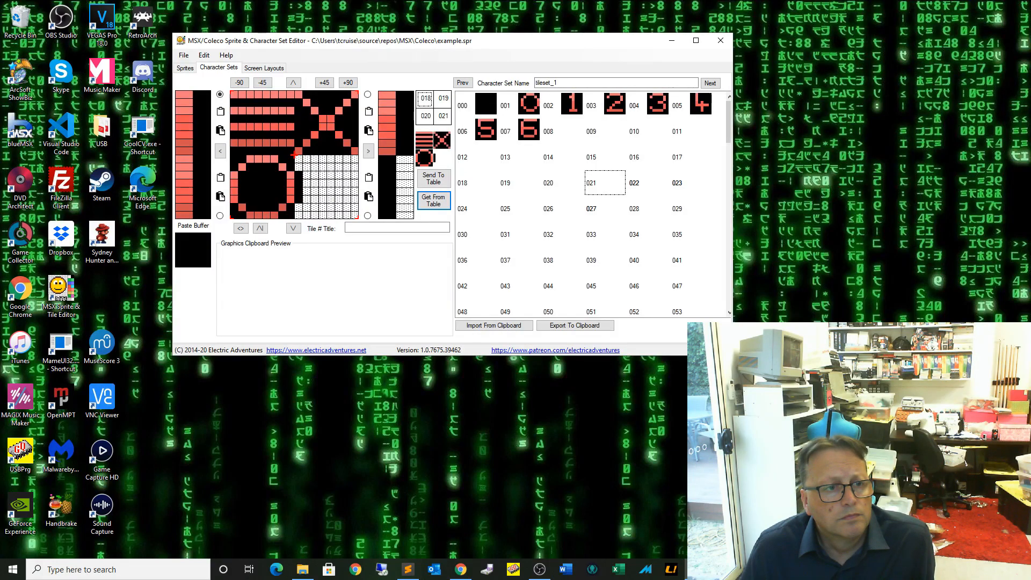
{"action": "left_click_drag", "start_coordinate": [299, 159], "coordinate": [299, 199]}
{"action": "left_click_drag", "start_coordinate": [314, 159], "coordinate": [315, 216]}
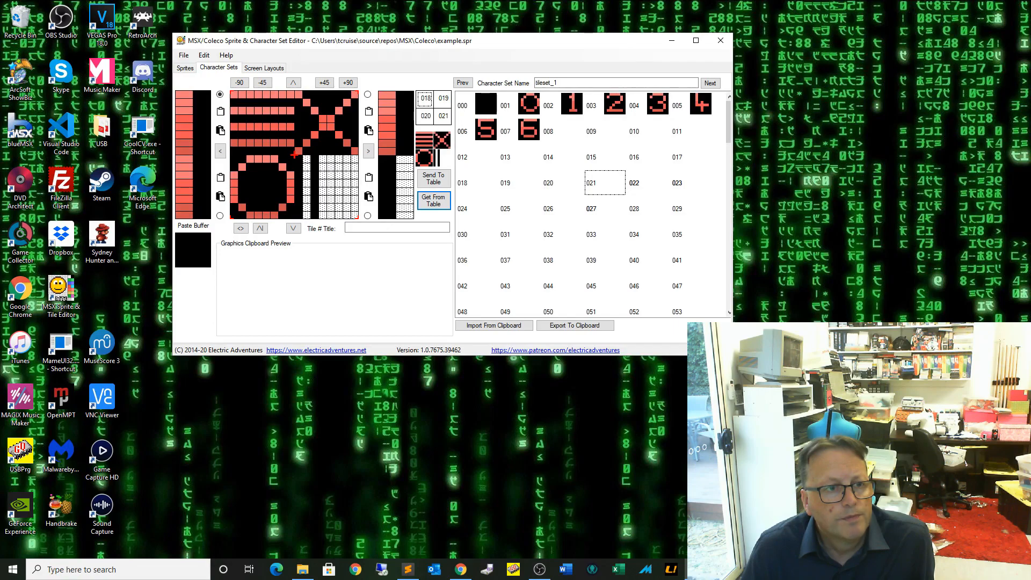
{"action": "left_click_drag", "start_coordinate": [331, 162], "coordinate": [331, 215]}
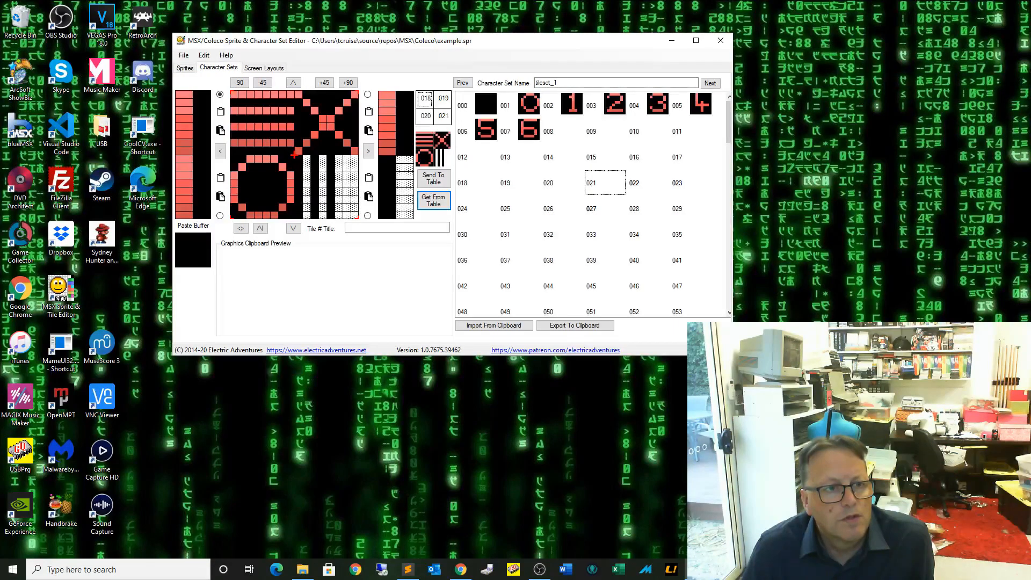
{"action": "left_click_drag", "start_coordinate": [347, 158], "coordinate": [347, 215]}
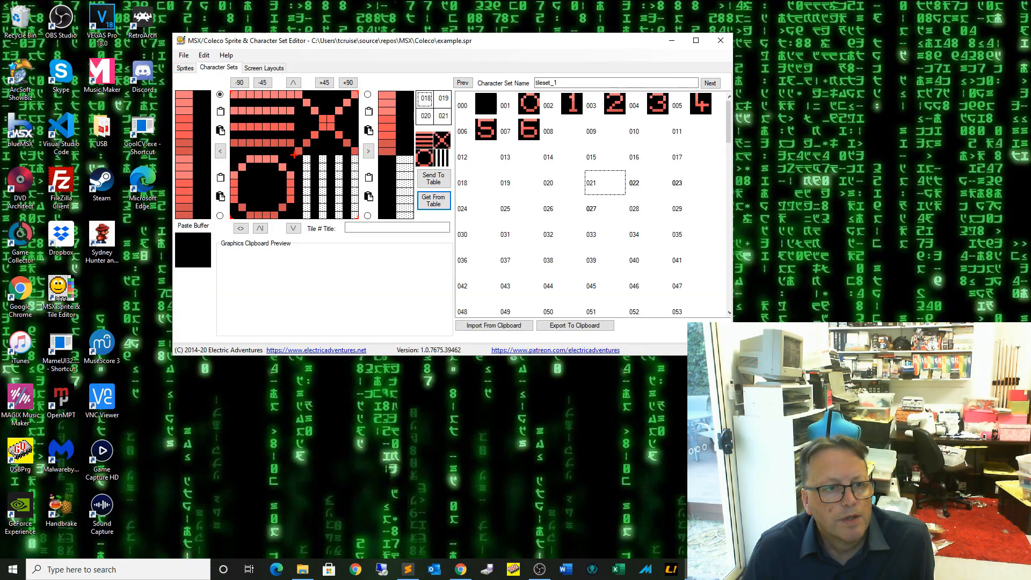
{"action": "key", "text": "ctrl+v"}
{"action": "left_click", "coordinate": [294, 155]}
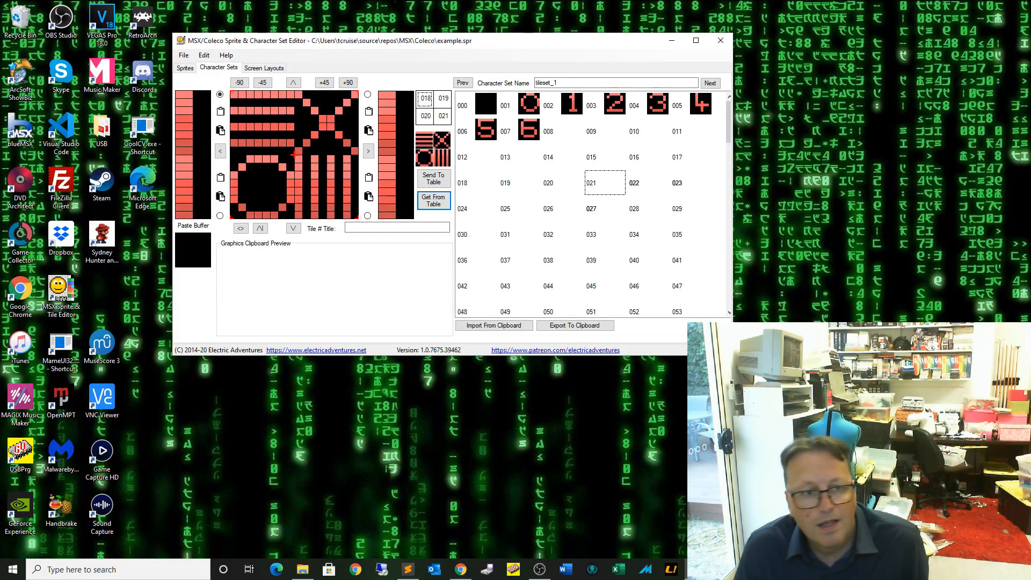
Step: Change the foreground colour of the top three pixel rows of tile 021 to light green
{"action": "left_click", "coordinate": [184, 95]}
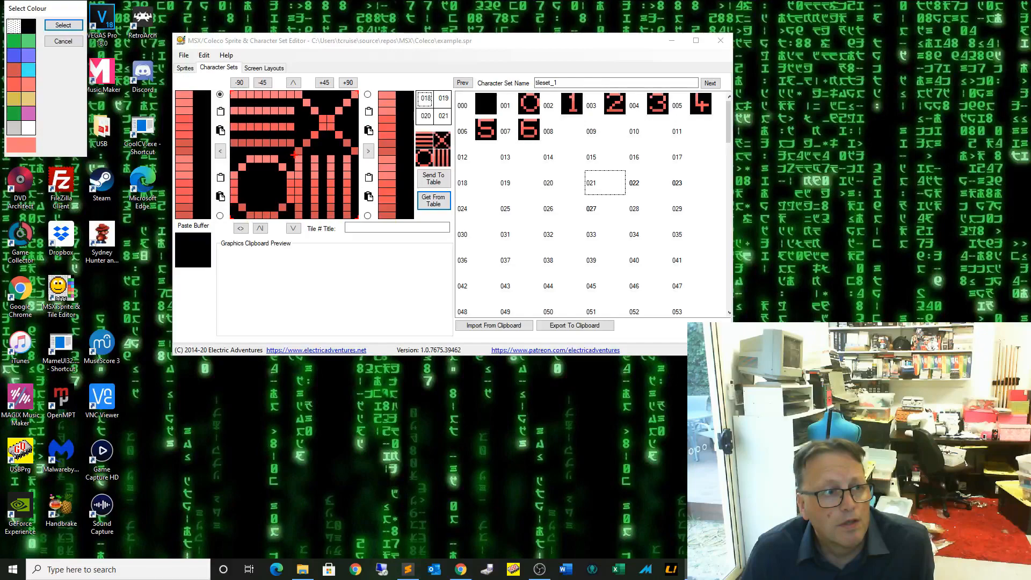
{"action": "double_click", "coordinate": [28, 41]}
{"action": "left_click", "coordinate": [387, 168]}
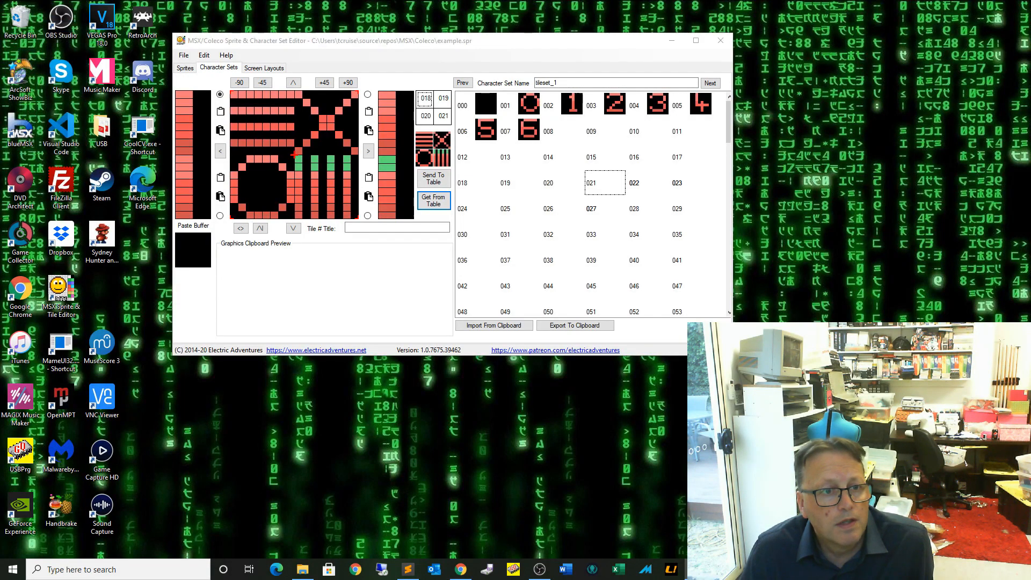
{"action": "key", "text": "Escape"}
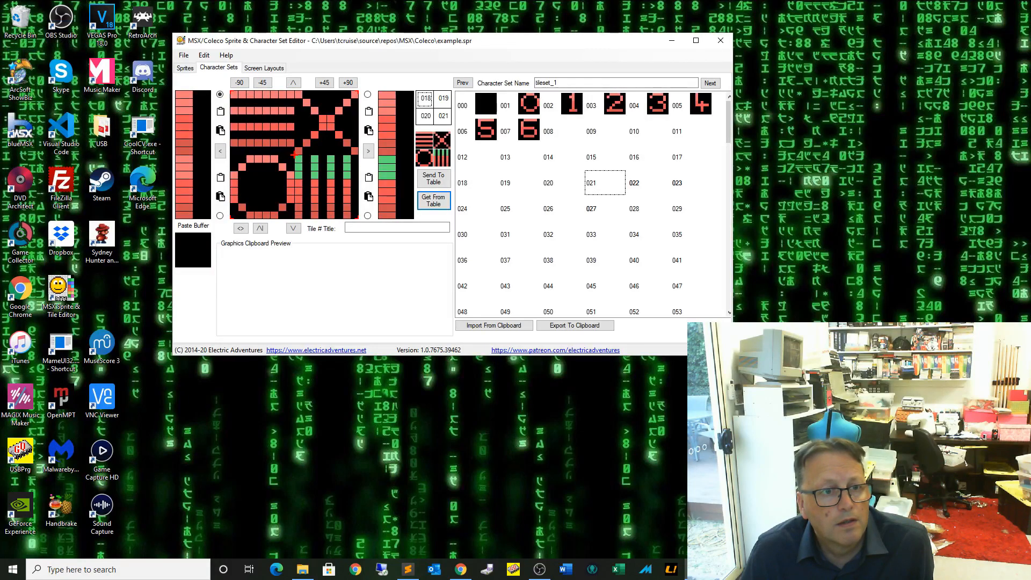
Step: Change the foreground colour of the remaining five pixel rows of tile 021 to a darker green
{"action": "left_click", "coordinate": [387, 184]}
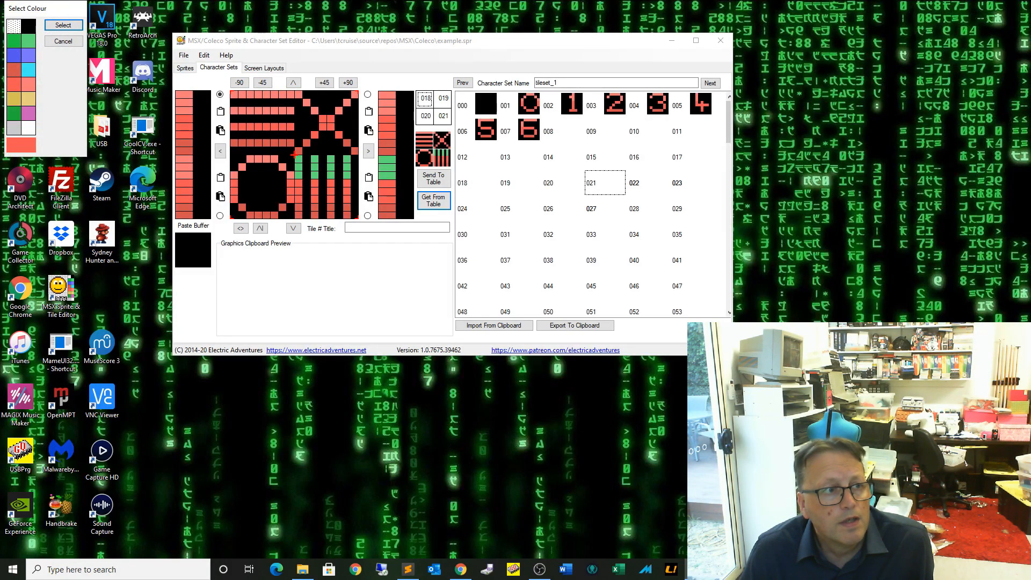
{"action": "key", "text": "Escape"}
{"action": "left_click", "coordinate": [387, 192]}
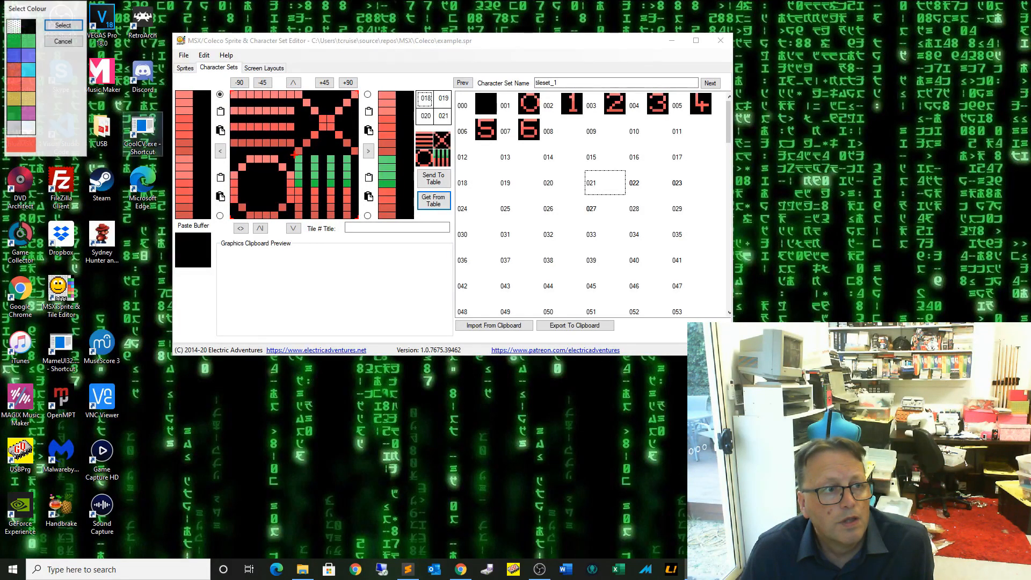
{"action": "double_click", "coordinate": [27, 90]}
{"action": "left_click", "coordinate": [387, 200]}
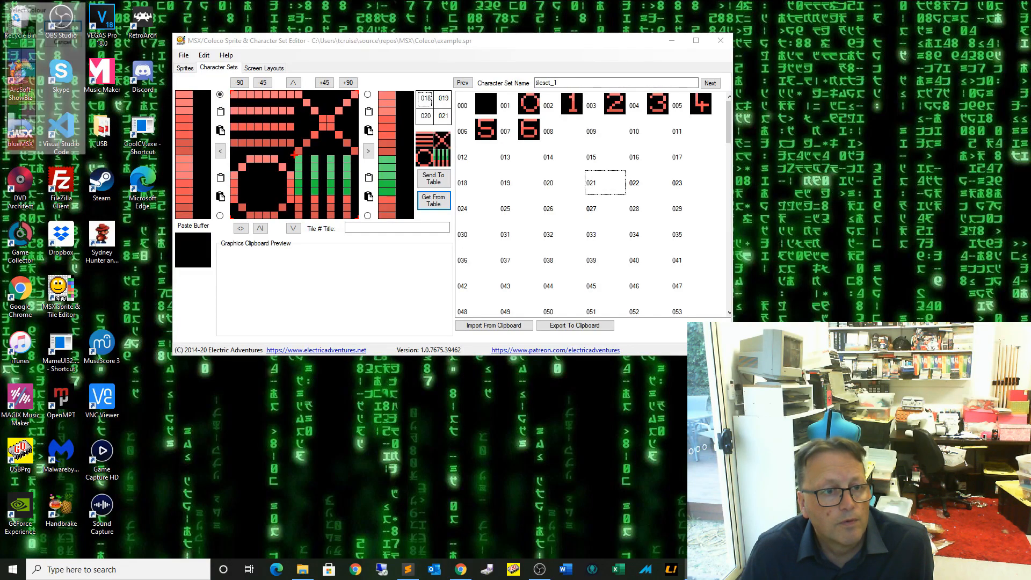
{"action": "key", "text": "Escape"}
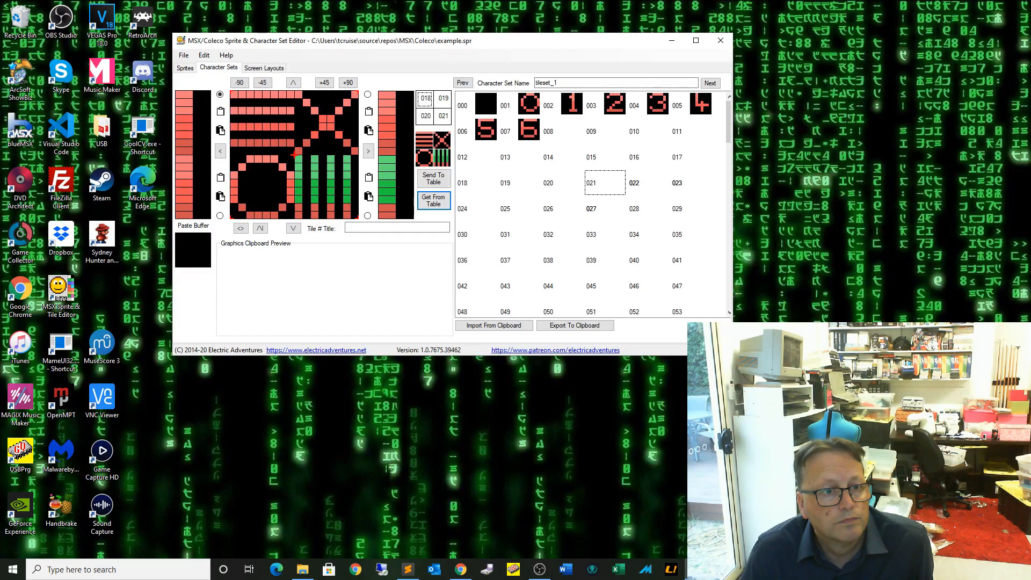
{"action": "left_click", "coordinate": [387, 207]}
{"action": "key", "text": "Escape"}
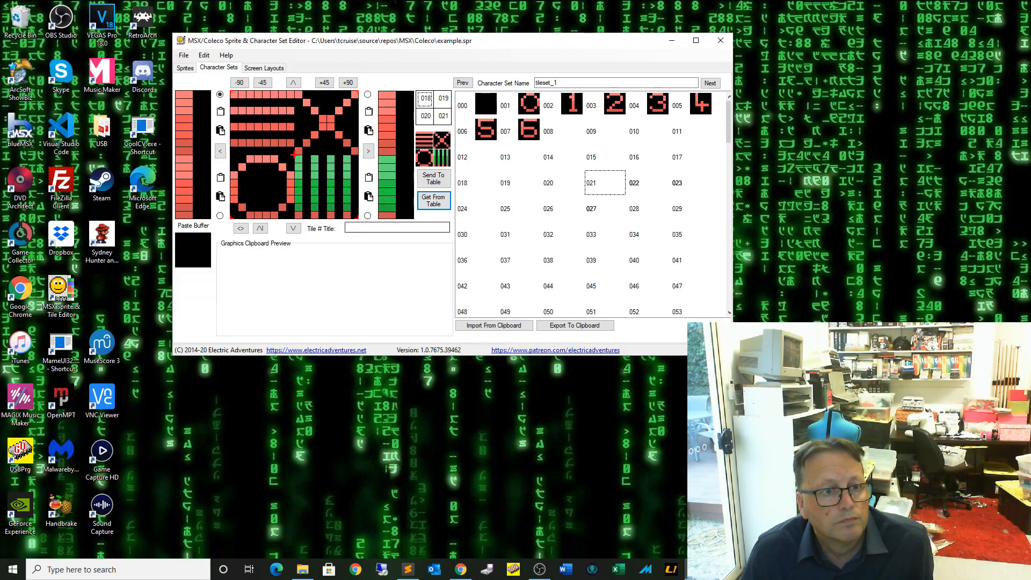
{"action": "left_click", "coordinate": [387, 215]}
{"action": "left_click", "coordinate": [20, 129]}
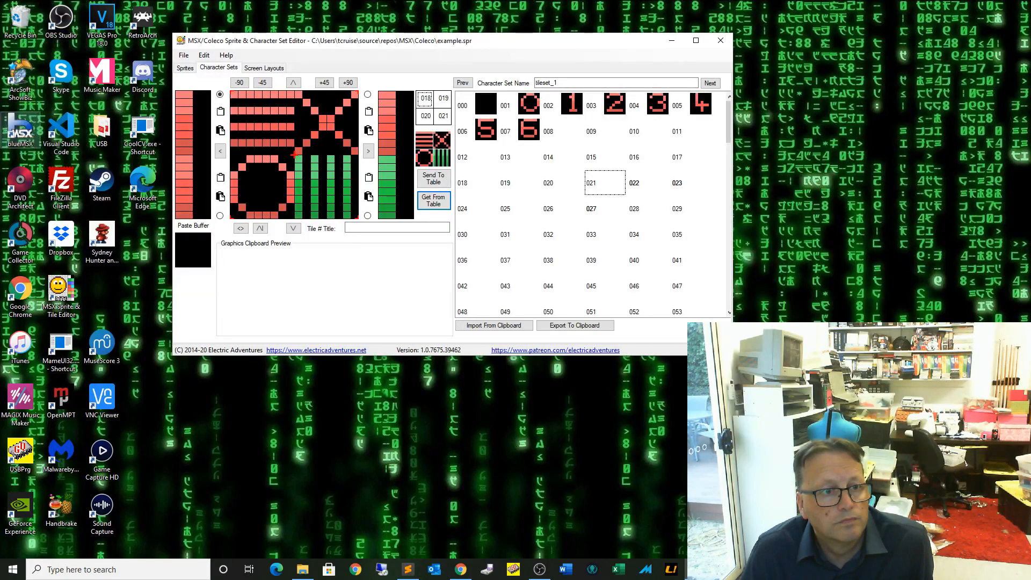
Step: Send tiles 018 to 021 to the table and save the project
{"action": "left_click", "coordinate": [433, 178]}
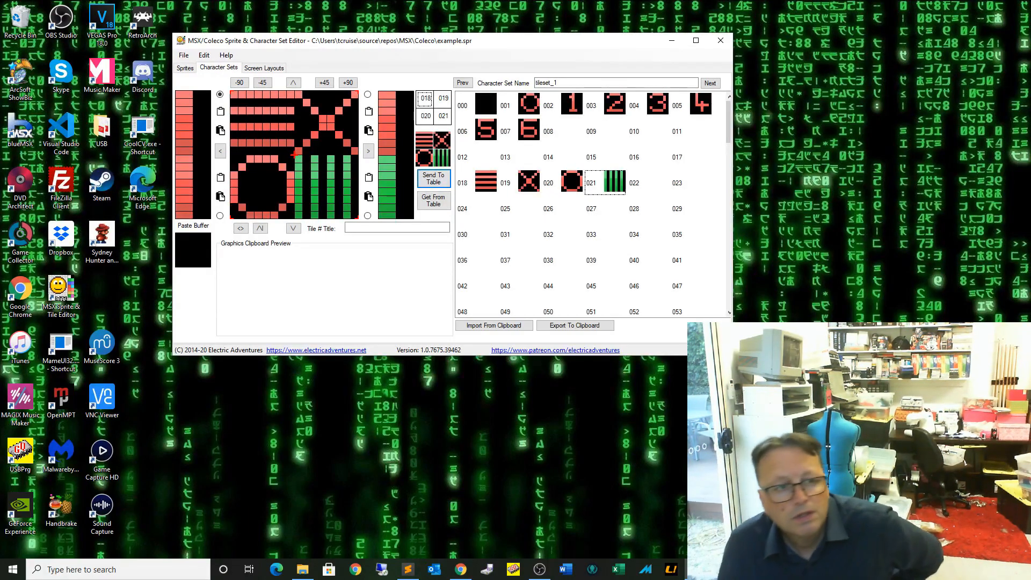
{"action": "left_click", "coordinate": [184, 55]}
{"action": "left_click", "coordinate": [202, 92]}
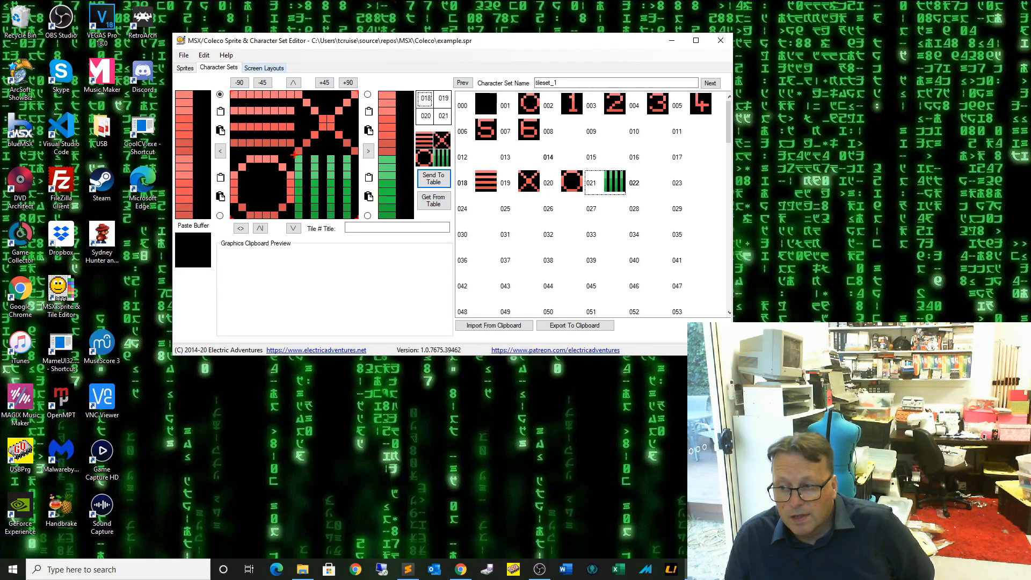
Step: Switch to the screen layout editor and name the new screen layout sample
{"action": "left_click", "coordinate": [264, 68]}
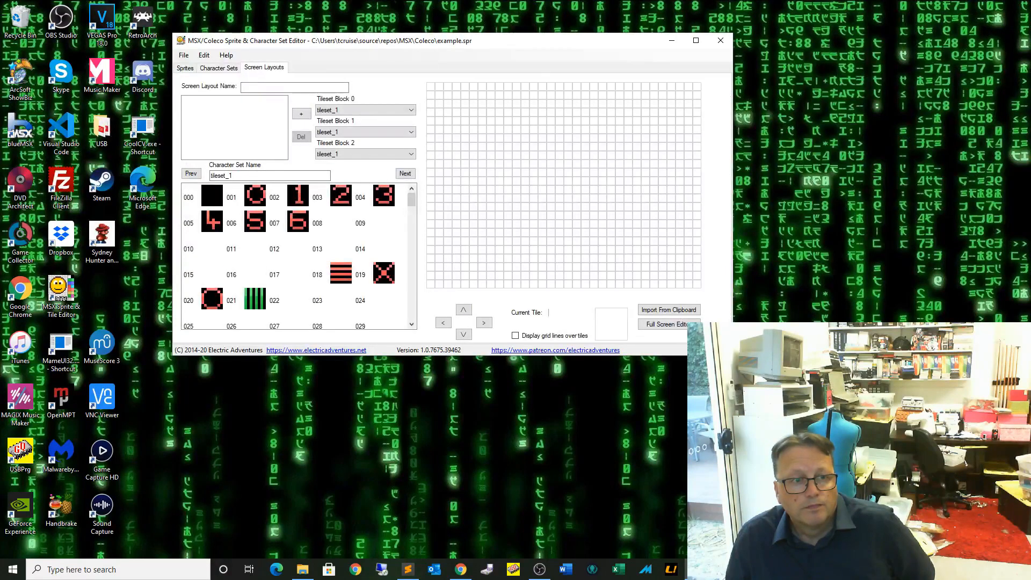
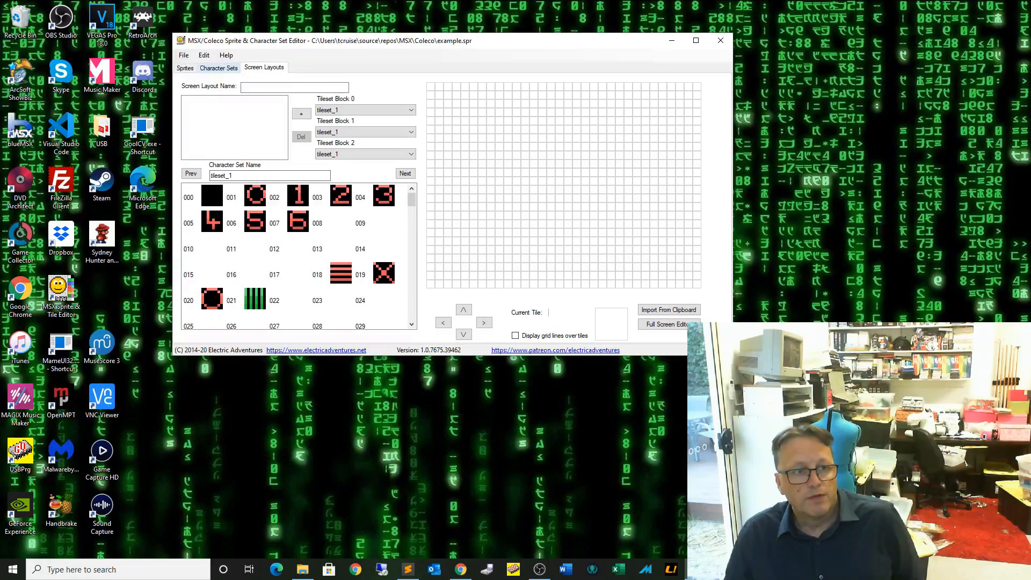
{"action": "left_click", "coordinate": [286, 88]}
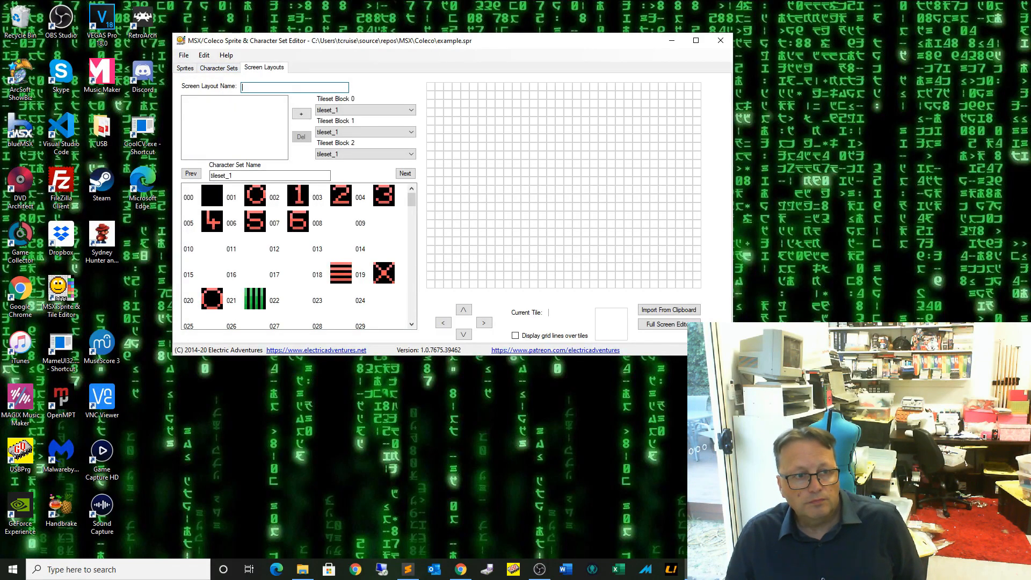
{"action": "type", "text": "sample"}
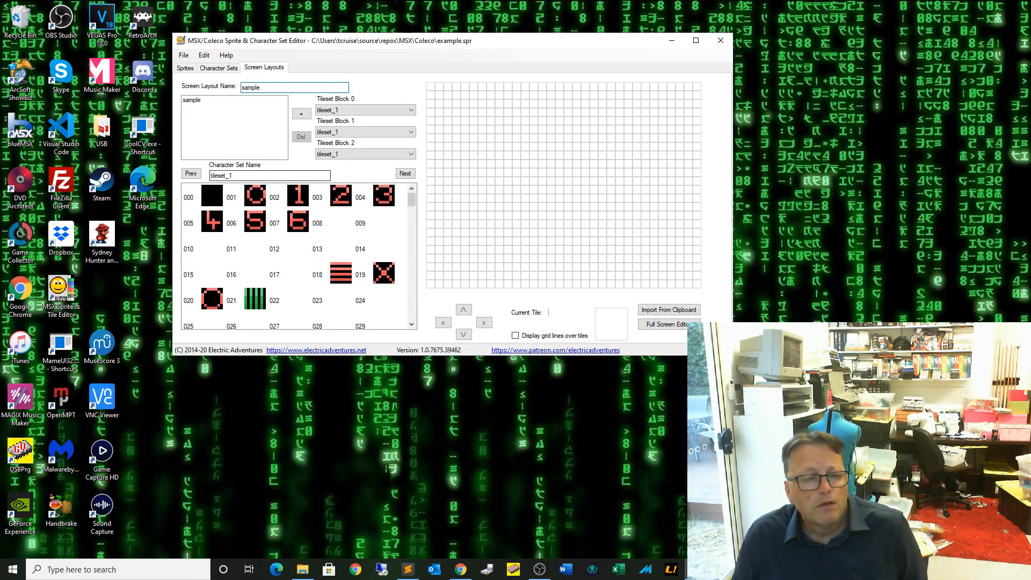
Step: Fill the layout's top three rows with black tile 000 and place six adjacent copies of digit tile 001 in the first row
{"action": "left_click", "coordinate": [251, 299]}
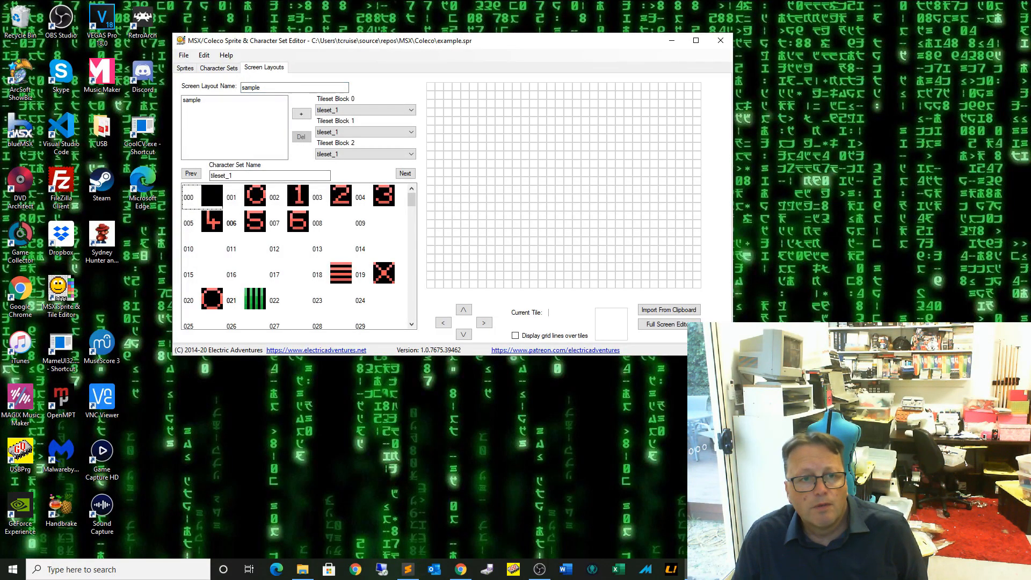
{"action": "mouse_move", "coordinate": [430, 87]}
{"action": "left_mouse_down"}
{"action": "mouse_move", "coordinate": [697, 87]}
{"action": "mouse_move", "coordinate": [646, 104]}
{"action": "mouse_move", "coordinate": [430, 104]}
{"action": "mouse_move", "coordinate": [482, 94]}
{"action": "mouse_move", "coordinate": [697, 103]}
{"action": "left_mouse_up"}
{"action": "left_click", "coordinate": [249, 196]}
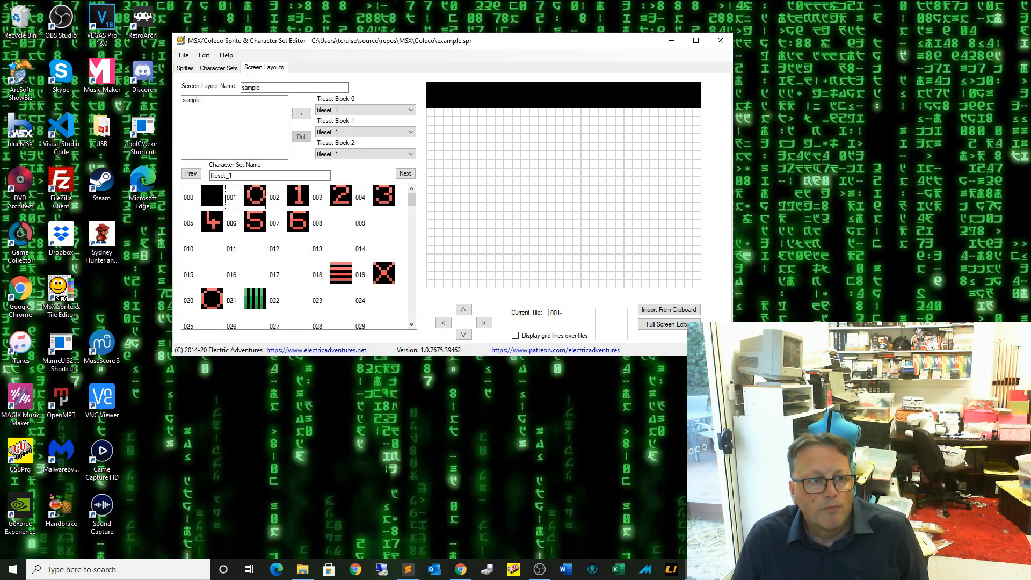
{"action": "left_click", "coordinate": [483, 87]}
{"action": "left_click", "coordinate": [474, 86]}
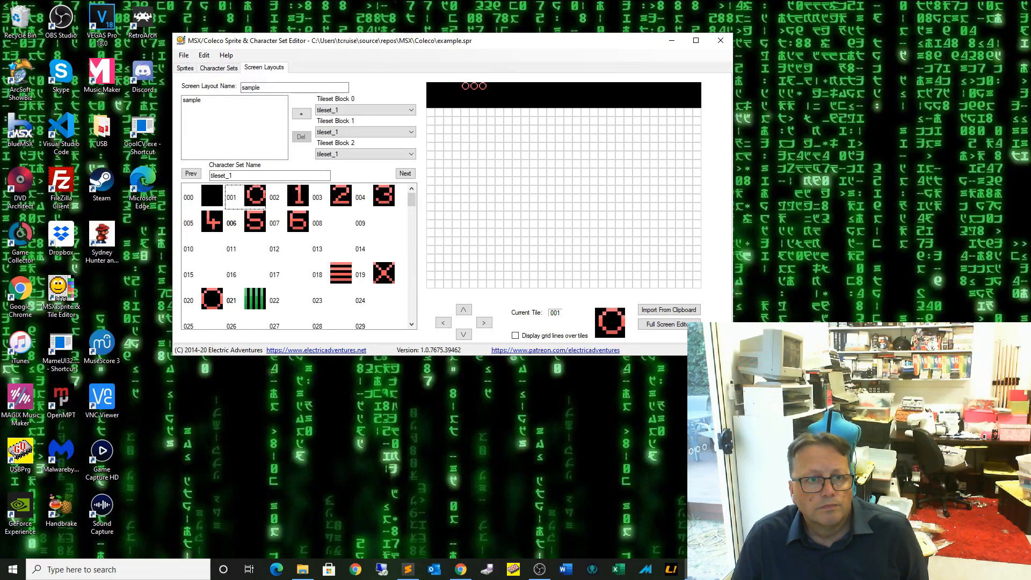
{"action": "left_click", "coordinate": [491, 87]}
{"action": "left_click", "coordinate": [457, 86]}
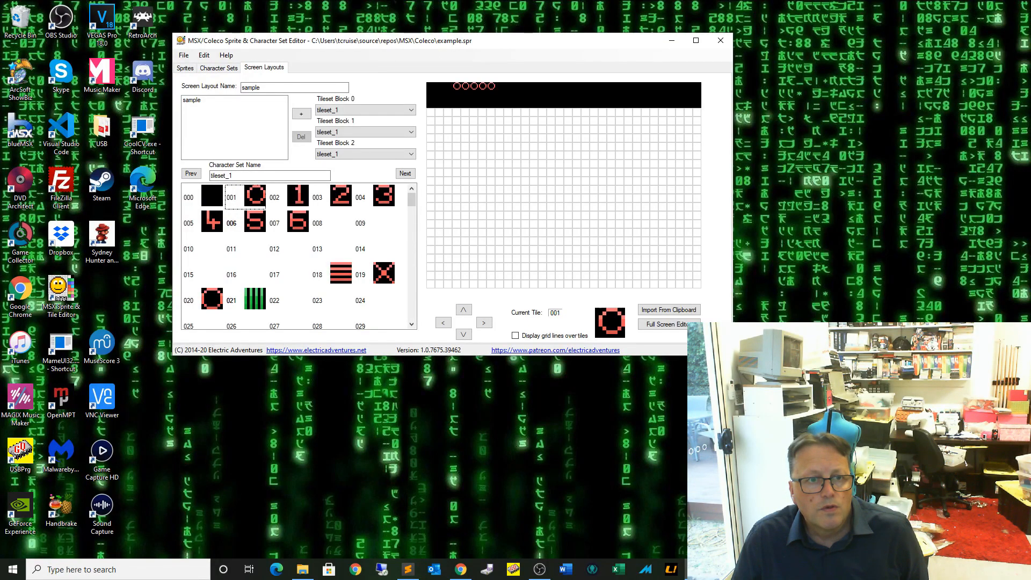
{"action": "left_click", "coordinate": [500, 86]}
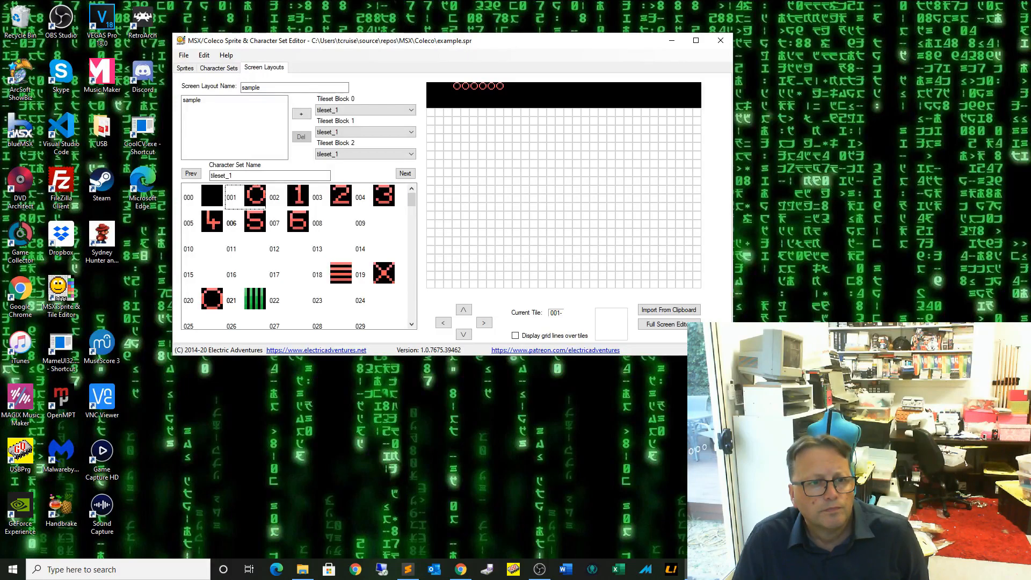
Step: Paint striped tile 018 across the full width of the layout's fourth row
{"action": "left_click", "coordinate": [340, 274]}
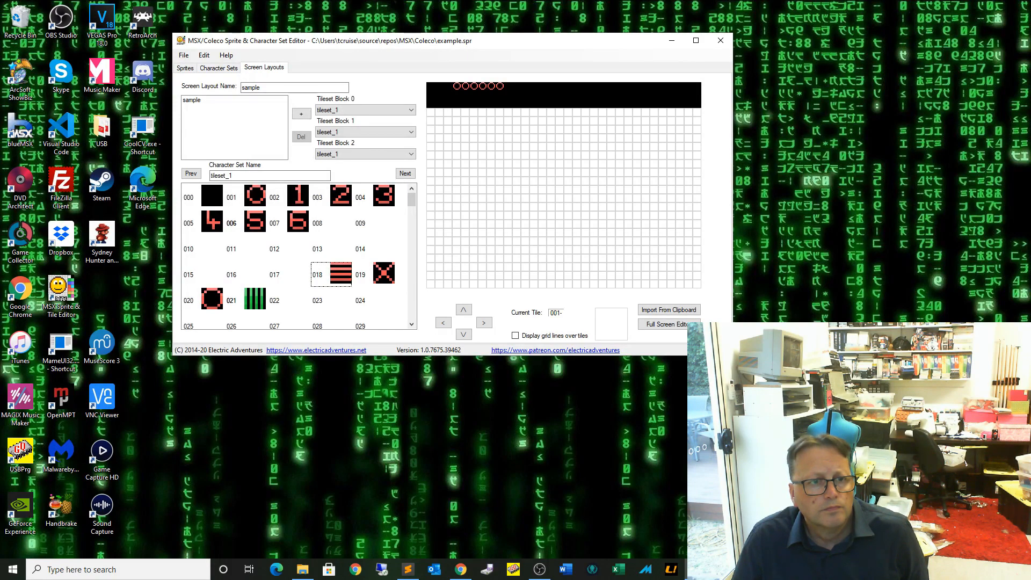
{"action": "left_click_drag", "start_coordinate": [430, 113], "coordinate": [701, 113]}
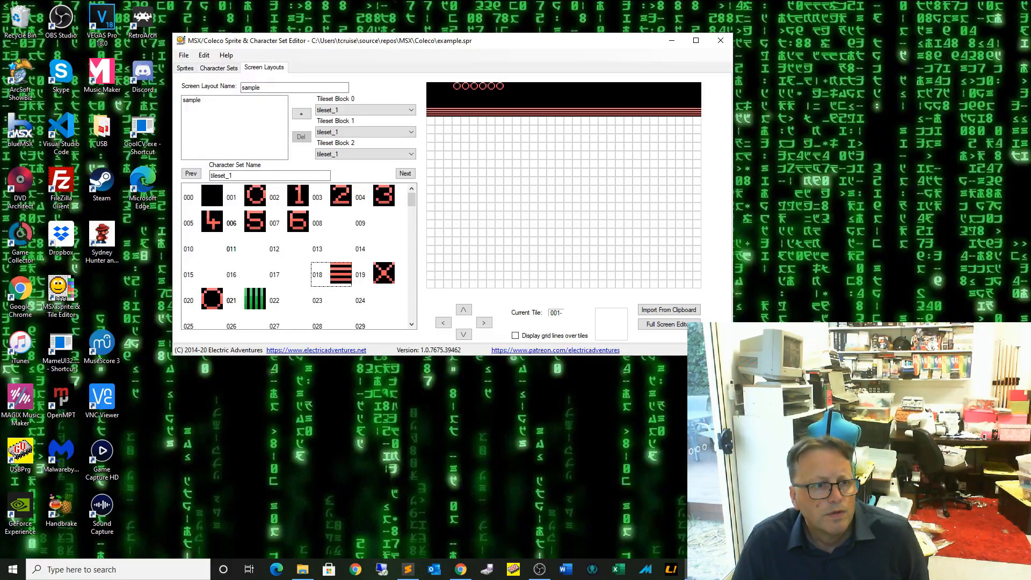
Step: Fill the layout's fifth and sixth rows with black tile 000 and cut a five-cell gap near the right end of the striped row
{"action": "left_click", "coordinate": [211, 196]}
{"action": "mouse_move", "coordinate": [429, 121]}
{"action": "left_mouse_down"}
{"action": "mouse_move", "coordinate": [645, 112]}
{"action": "mouse_move", "coordinate": [697, 121]}
{"action": "mouse_move", "coordinate": [649, 130]}
{"action": "mouse_move", "coordinate": [645, 121]}
{"action": "mouse_move", "coordinate": [671, 121]}
{"action": "mouse_move", "coordinate": [619, 120]}
{"action": "mouse_move", "coordinate": [637, 130]}
{"action": "mouse_move", "coordinate": [516, 121]}
{"action": "left_mouse_up"}
{"action": "left_click", "coordinate": [620, 121]}
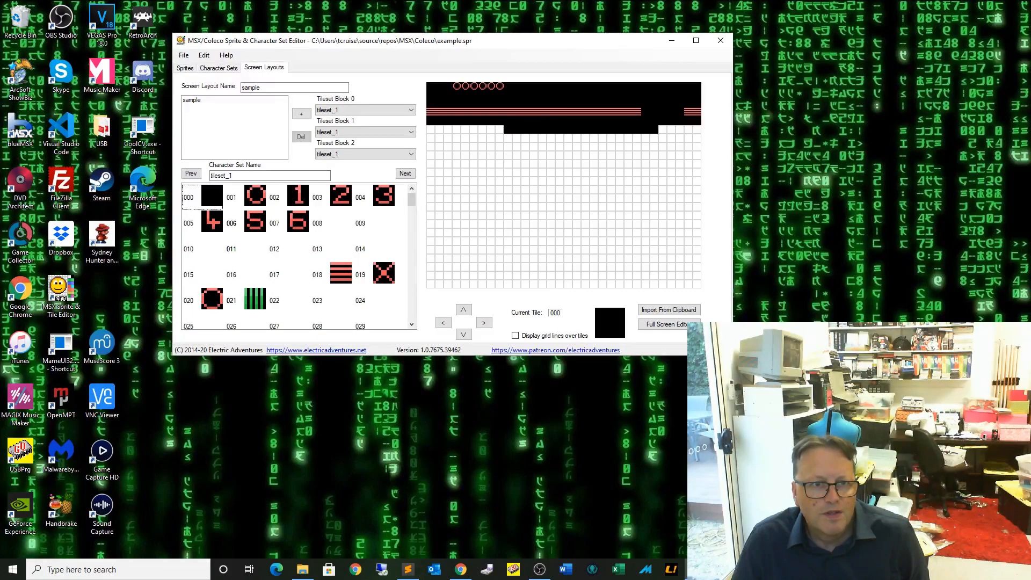
{"action": "left_click_drag", "start_coordinate": [662, 130], "coordinate": [698, 129]}
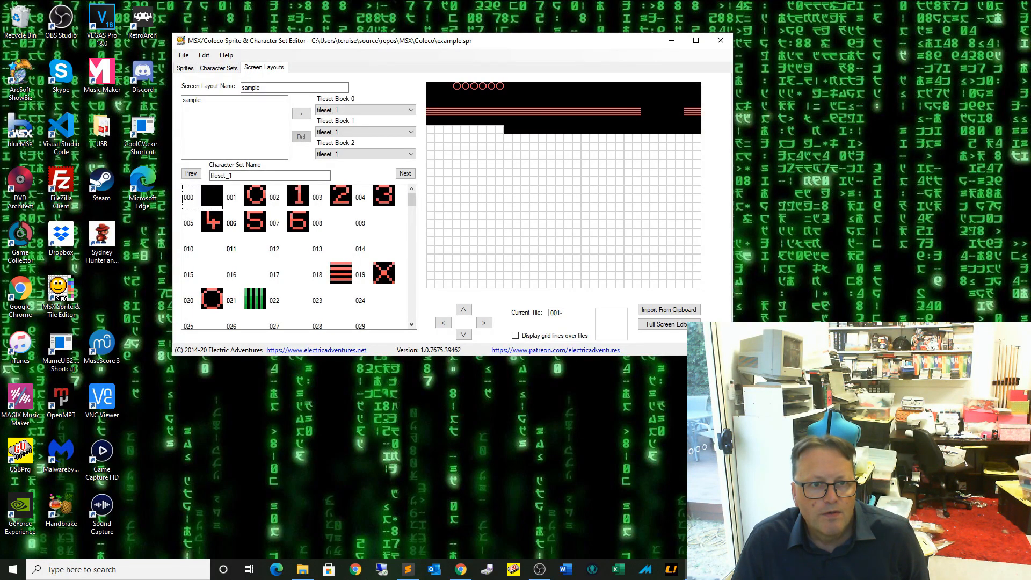
{"action": "left_click_drag", "start_coordinate": [500, 130], "coordinate": [431, 129]}
{"action": "left_click", "coordinate": [465, 130]}
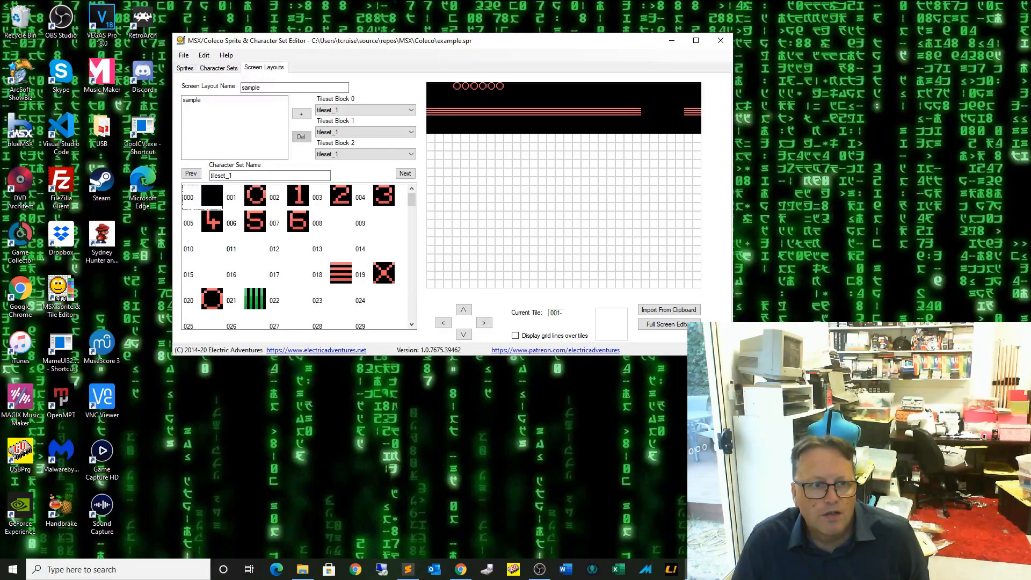
Step: Close the gap in the layout's fourth row with striped tile 018 and paint the same tile across the tenth row
{"action": "left_click", "coordinate": [341, 274]}
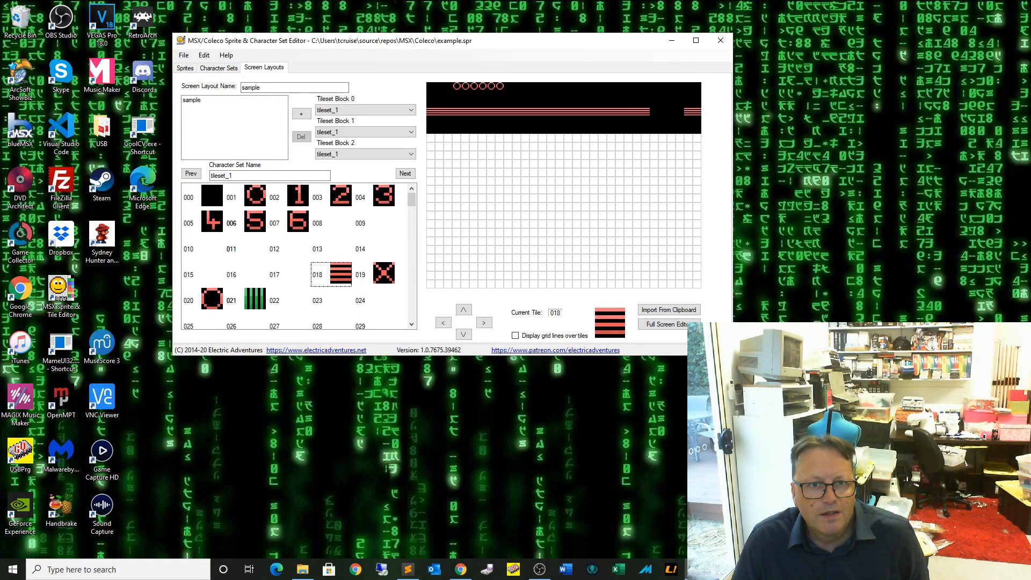
{"action": "left_click_drag", "start_coordinate": [645, 111], "coordinate": [672, 112]}
{"action": "left_click", "coordinate": [680, 111]}
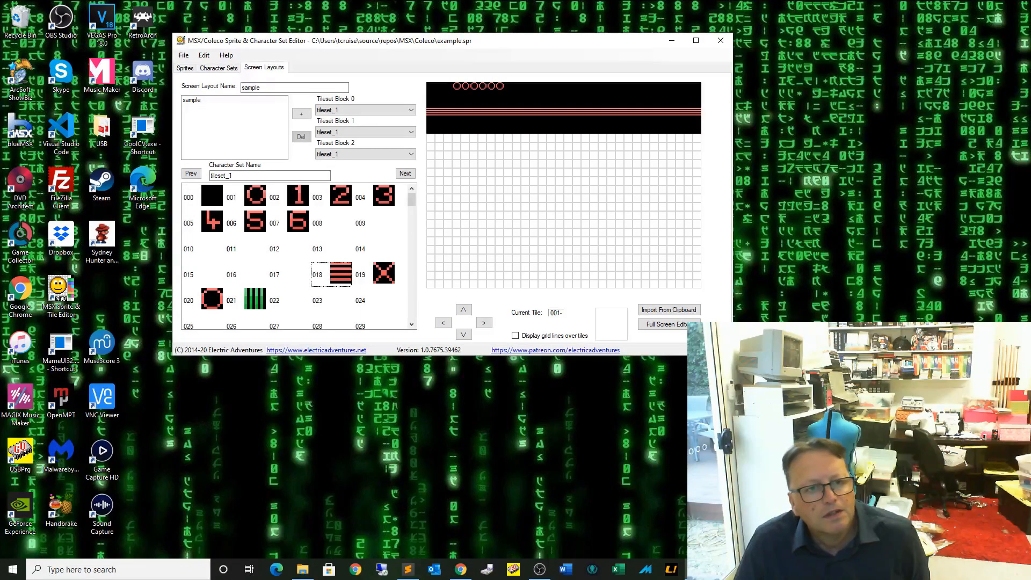
{"action": "left_click_drag", "start_coordinate": [431, 164], "coordinate": [676, 164]}
{"action": "right_click", "coordinate": [564, 198]}
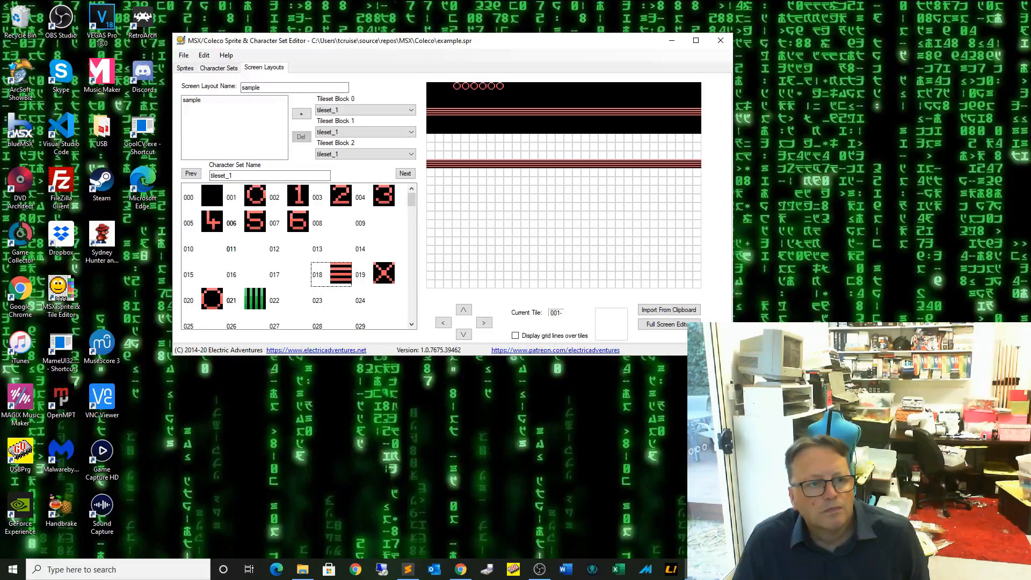
Step: Paint green striped tile 021 across the full width of the layout's eleventh and nineteenth rows
{"action": "left_click", "coordinate": [255, 299]}
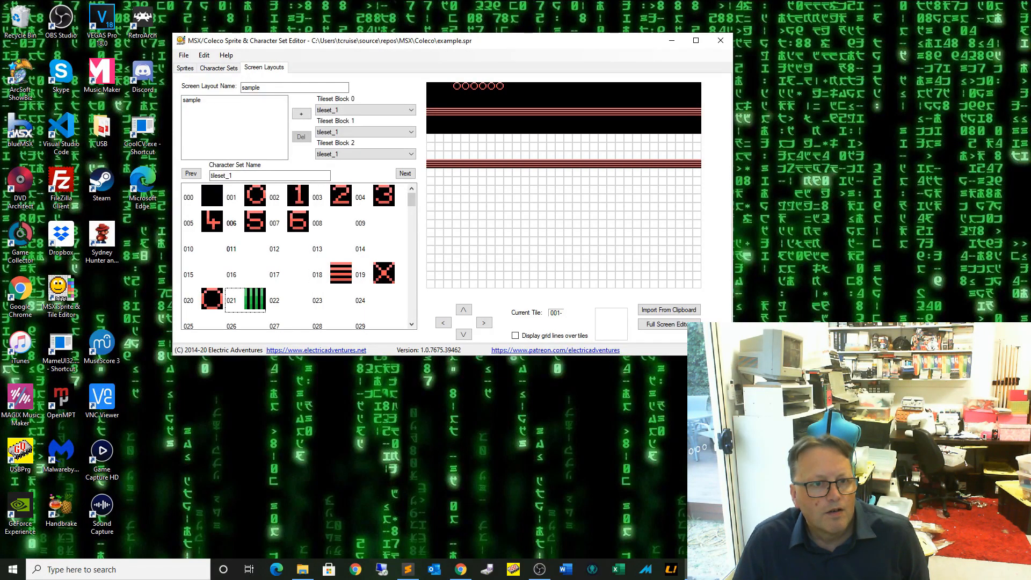
{"action": "left_click_drag", "start_coordinate": [430, 172], "coordinate": [696, 173]}
{"action": "right_click", "coordinate": [697, 176]}
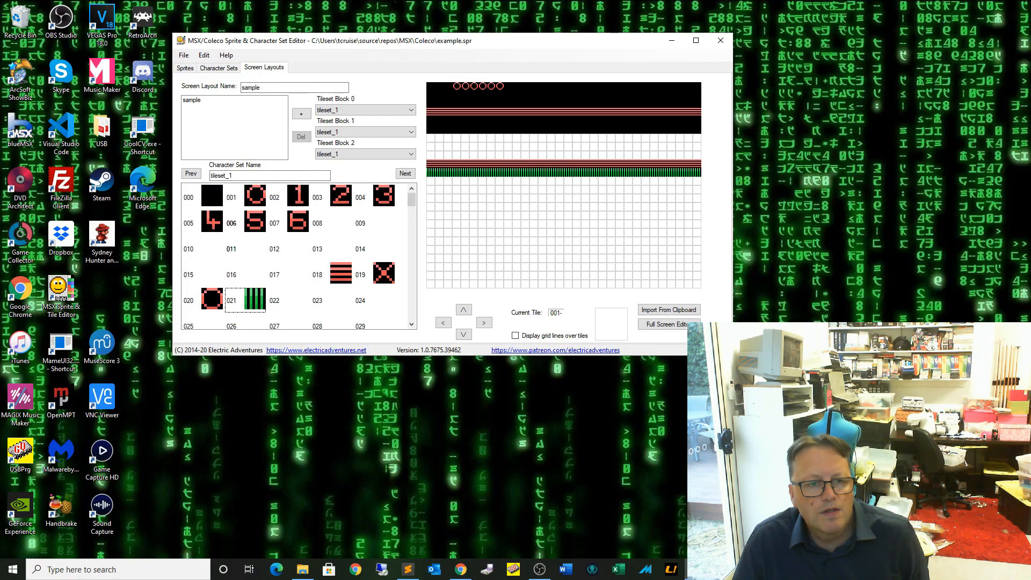
{"action": "left_click_drag", "start_coordinate": [431, 242], "coordinate": [698, 242]}
{"action": "right_click", "coordinate": [698, 242]}
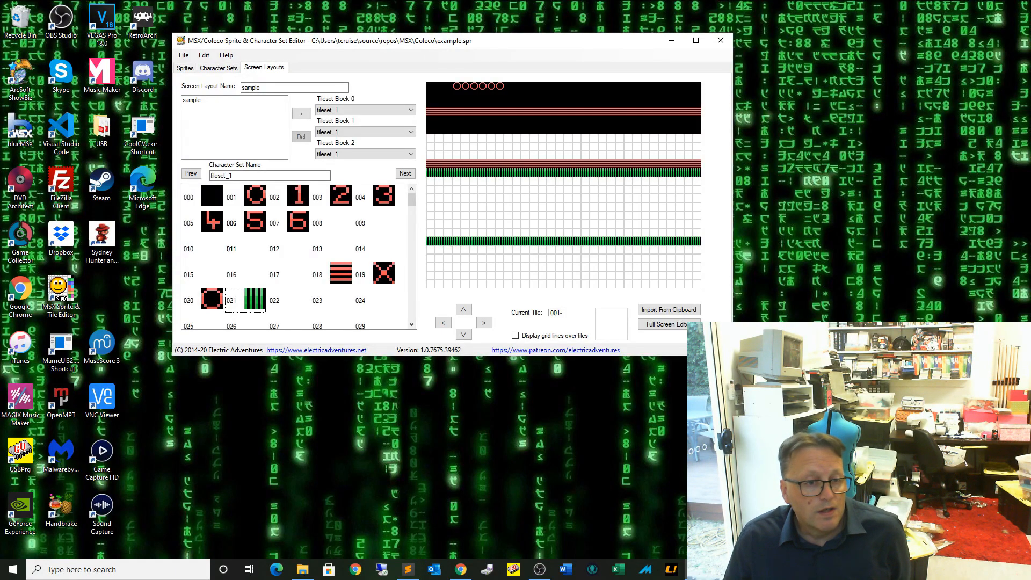
Step: Paint a stepped path of X tile 019 along the eighteenth and seventeenth rows, plus a hooked branch rising above its left part
{"action": "left_click", "coordinate": [384, 273]}
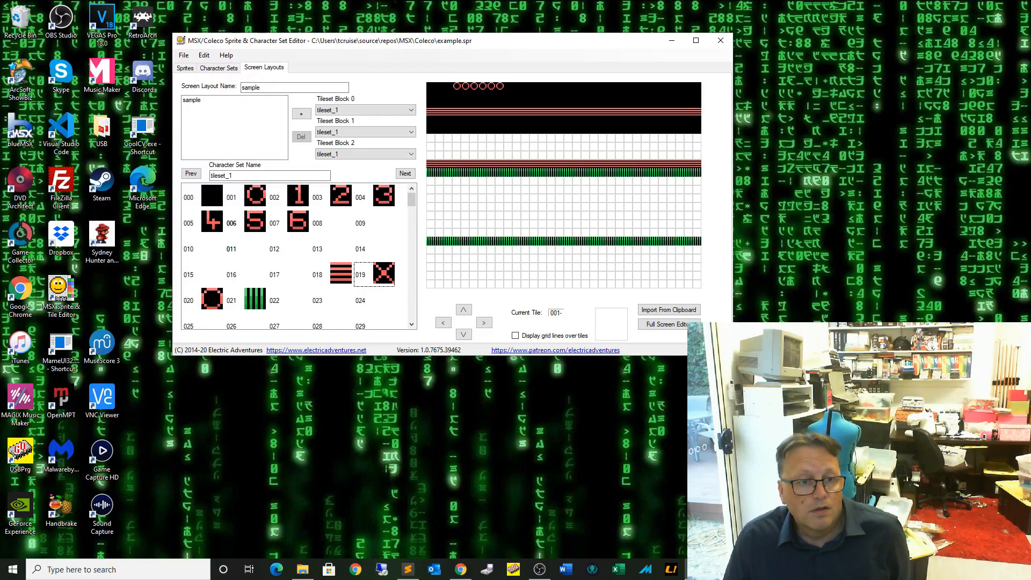
{"action": "left_click", "coordinate": [431, 232]}
{"action": "mouse_move", "coordinate": [430, 232]}
{"action": "left_mouse_down"}
{"action": "mouse_move", "coordinate": [620, 223]}
{"action": "mouse_move", "coordinate": [688, 232]}
{"action": "left_mouse_up"}
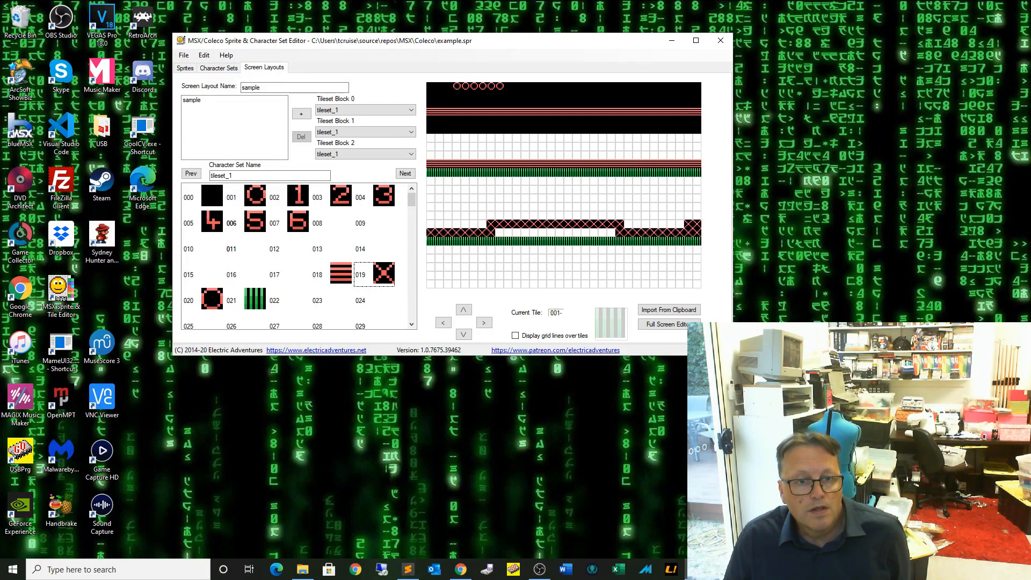
{"action": "mouse_move", "coordinate": [491, 199]}
{"action": "left_mouse_down"}
{"action": "mouse_move", "coordinate": [457, 207]}
{"action": "mouse_move", "coordinate": [457, 224]}
{"action": "left_mouse_up"}
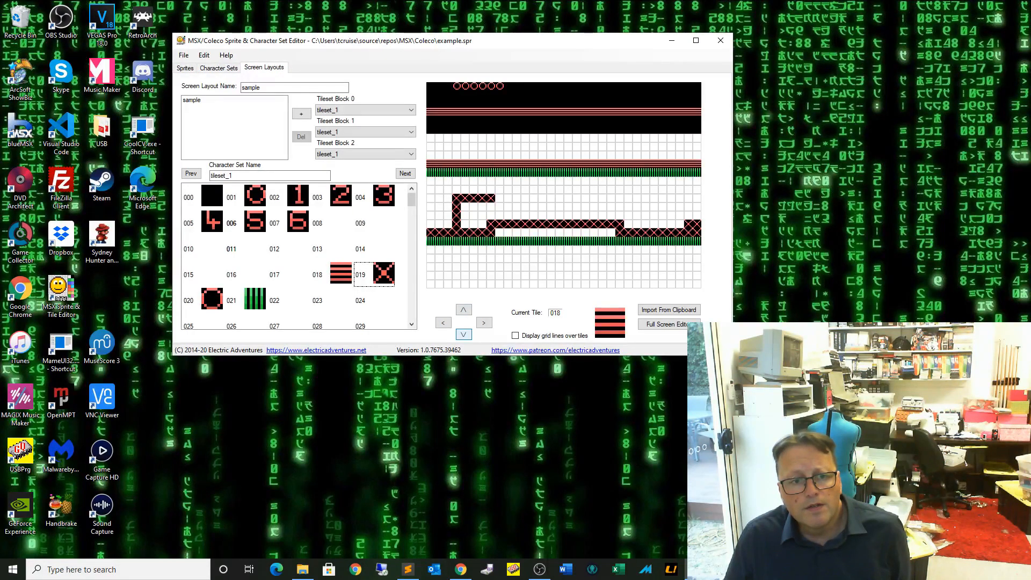
Step: Shift the whole layout down one row and back up, and switch the grid lines over tiles on and off
{"action": "left_click", "coordinate": [463, 334]}
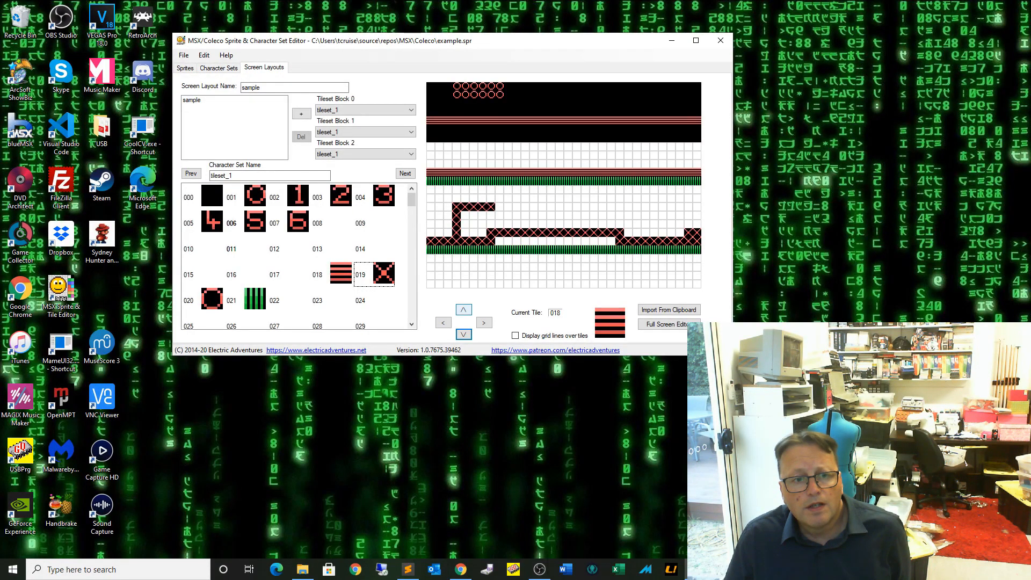
{"action": "left_click", "coordinate": [464, 310]}
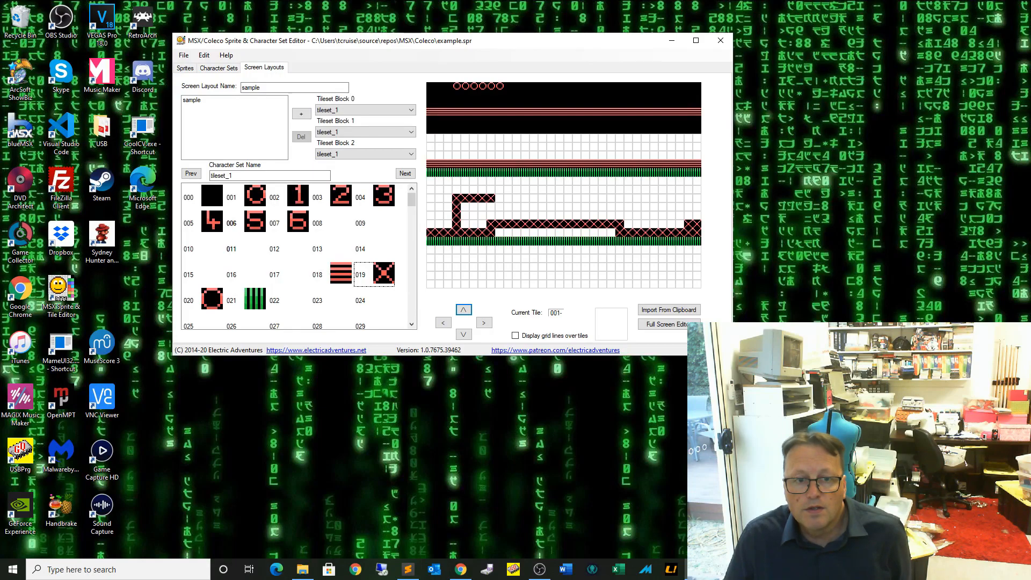
{"action": "left_click", "coordinate": [515, 336]}
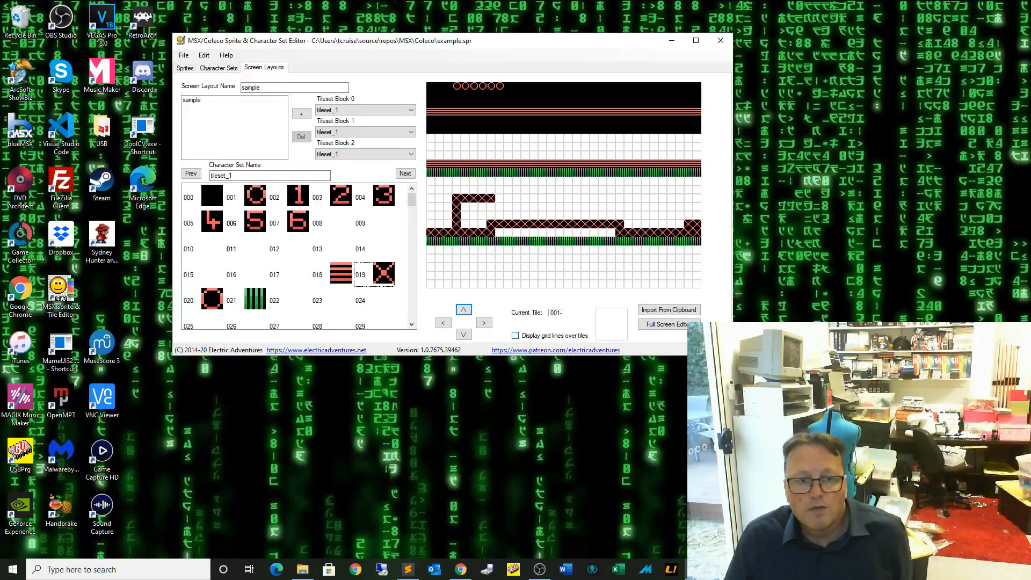
{"action": "left_click", "coordinate": [516, 335]}
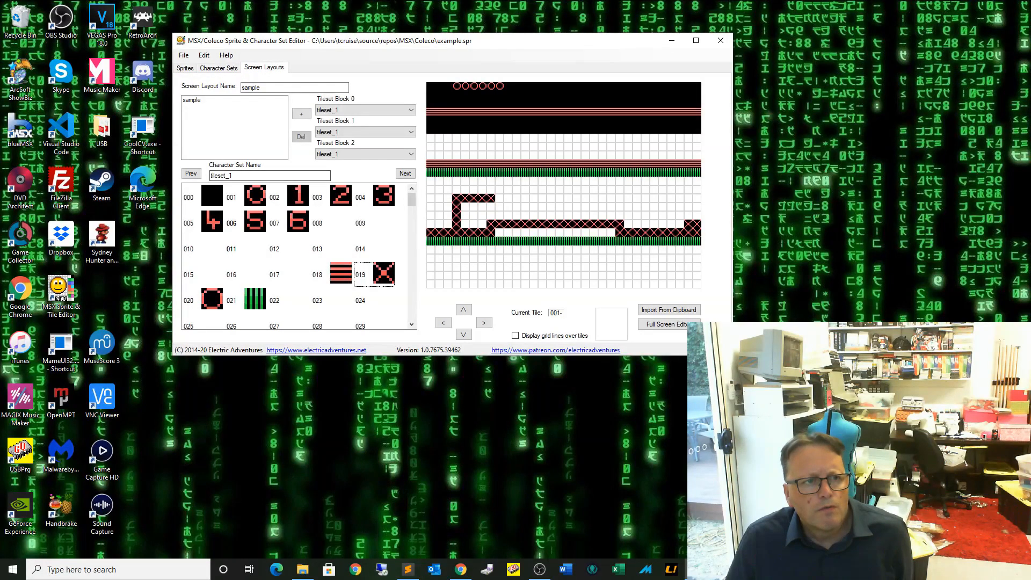
Step: Switch to Paint, copy the entire 1203631846.jpg game screenshot to the clipboard and close Paint
{"action": "left_click", "coordinate": [219, 68]}
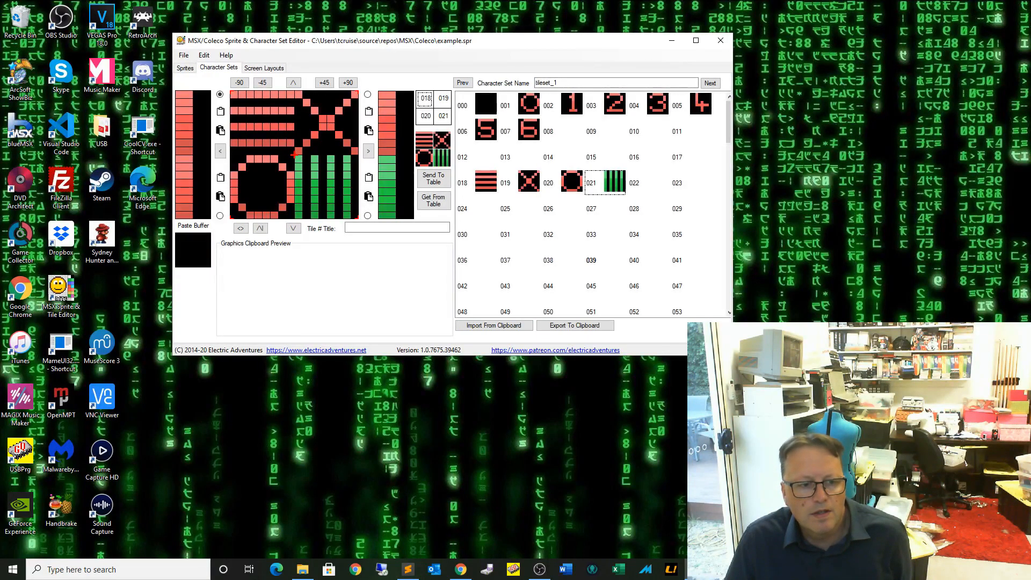
{"action": "left_click", "coordinate": [303, 569]}
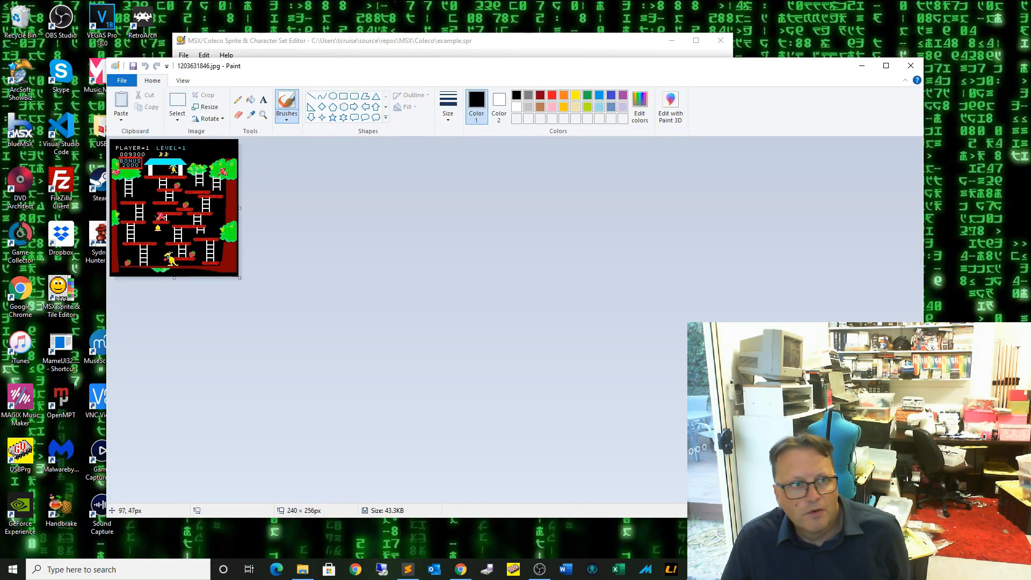
{"action": "left_click", "coordinate": [178, 101]}
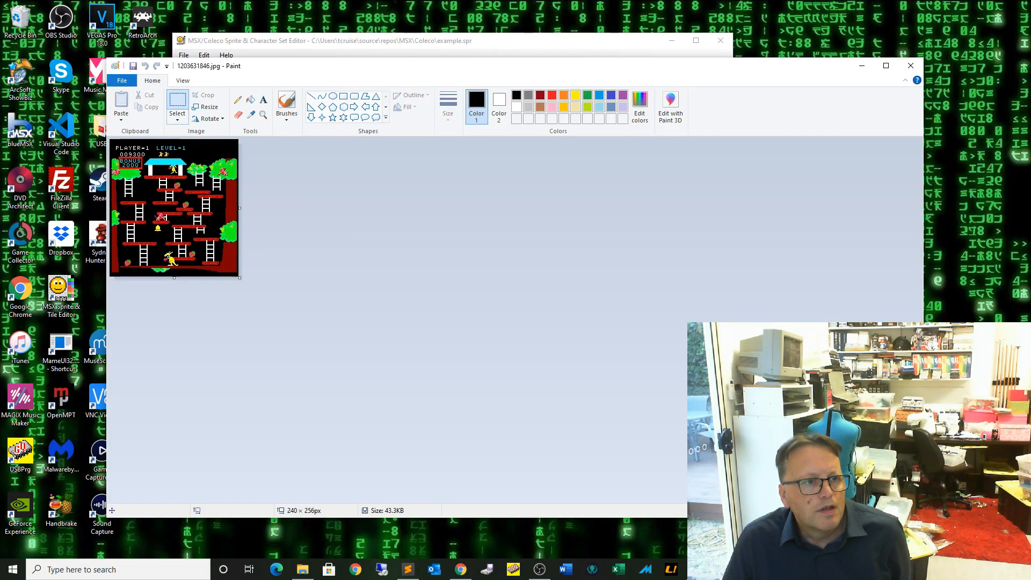
{"action": "left_click", "coordinate": [177, 118]}
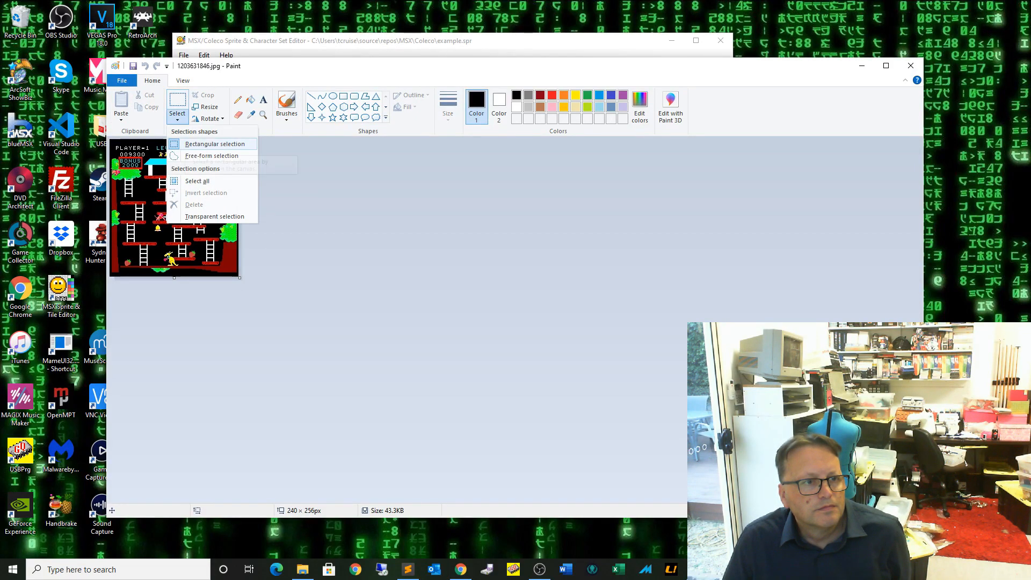
{"action": "left_click", "coordinate": [197, 181]}
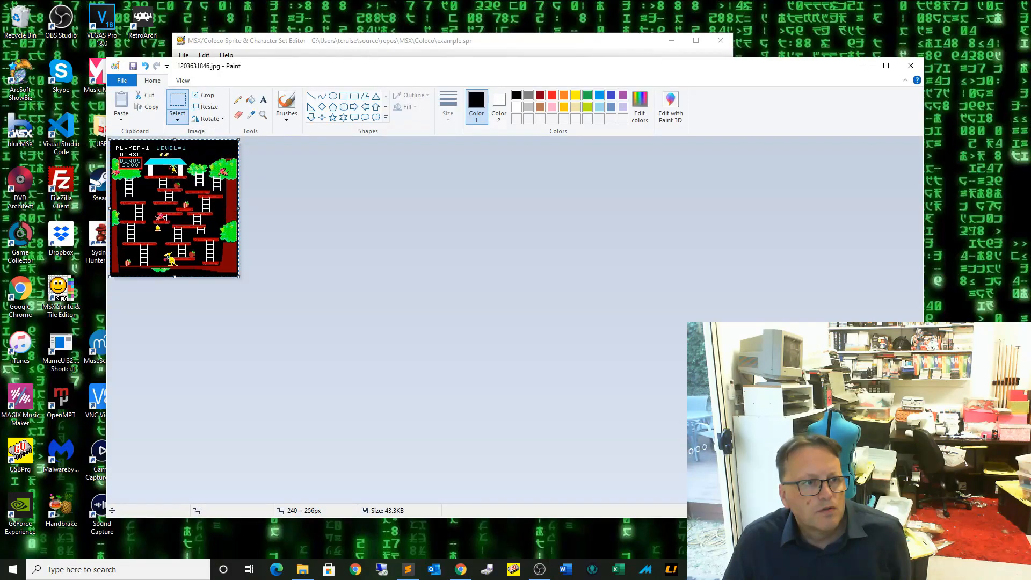
{"action": "left_click", "coordinate": [147, 107]}
{"action": "left_click", "coordinate": [910, 65]}
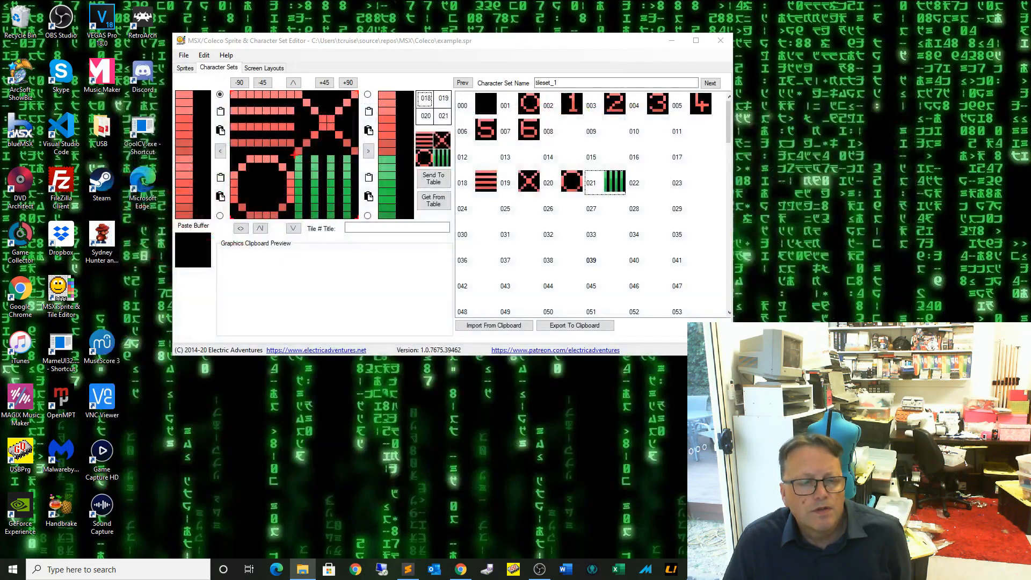
Step: Import the clipboard image into tileset_1 as graphics in left-to-right order, starting at character 24
{"action": "left_click", "coordinate": [264, 68]}
{"action": "left_click", "coordinate": [219, 67]}
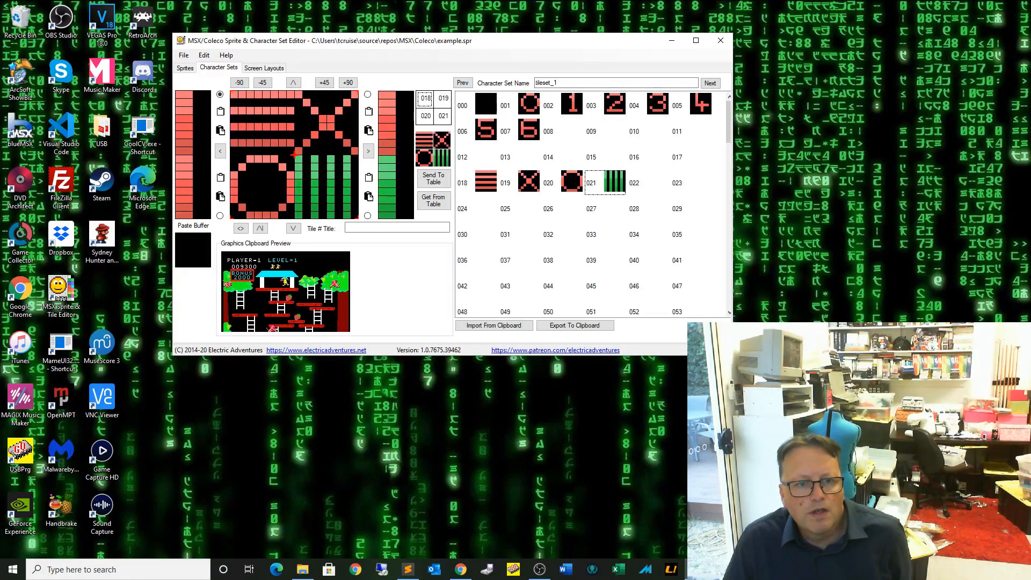
{"action": "double_click", "coordinate": [475, 209]}
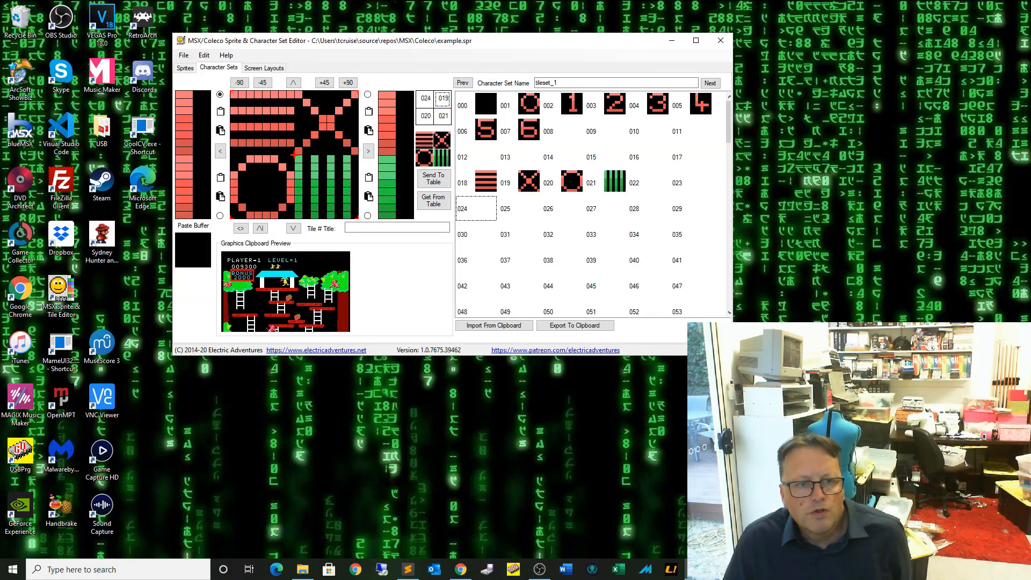
{"action": "left_click", "coordinate": [493, 325]}
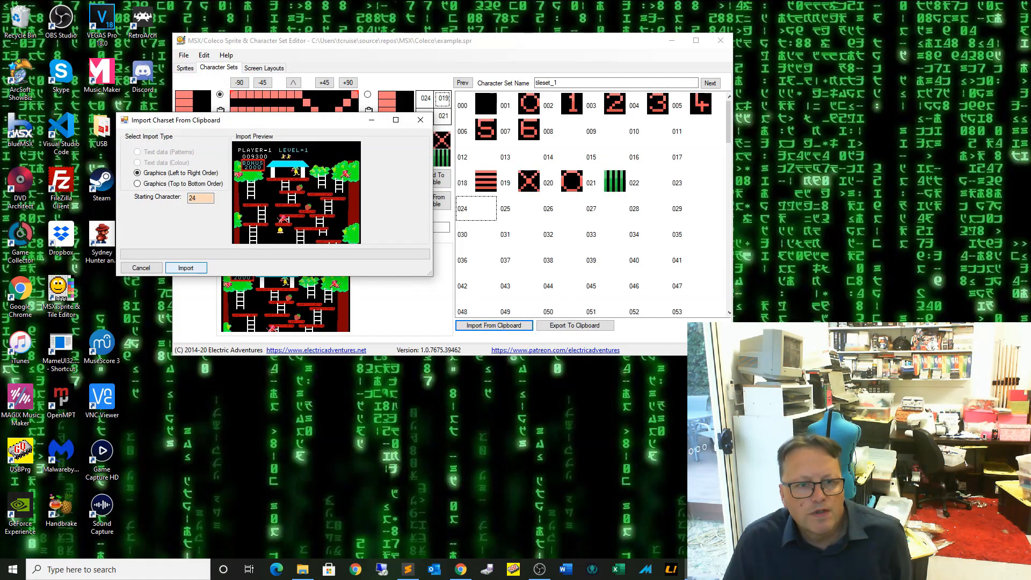
{"action": "key", "text": "Return"}
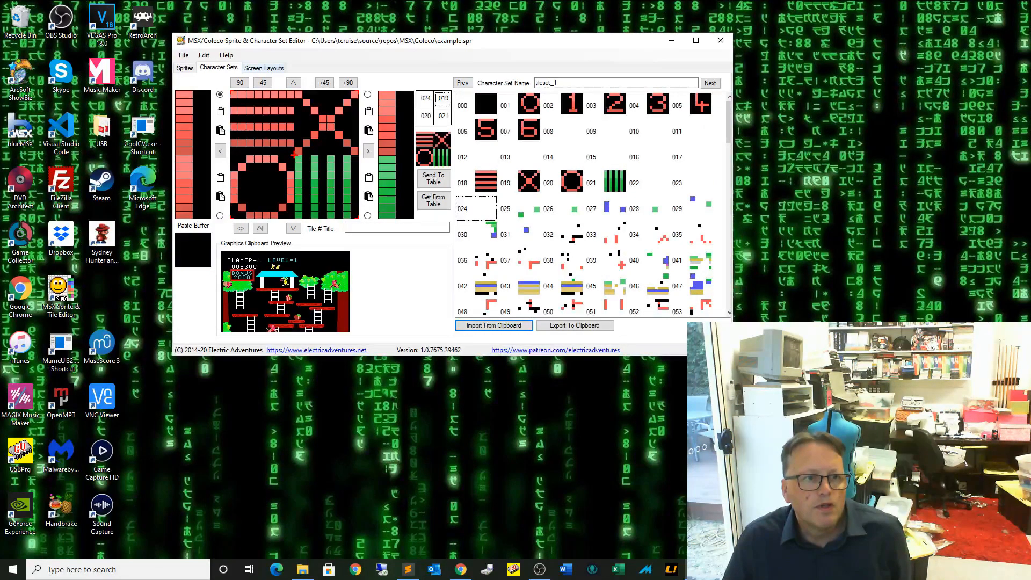
Step: Open the sample layout in the full screen editor and import the copied game screenshot into it
{"action": "left_click", "coordinate": [264, 68]}
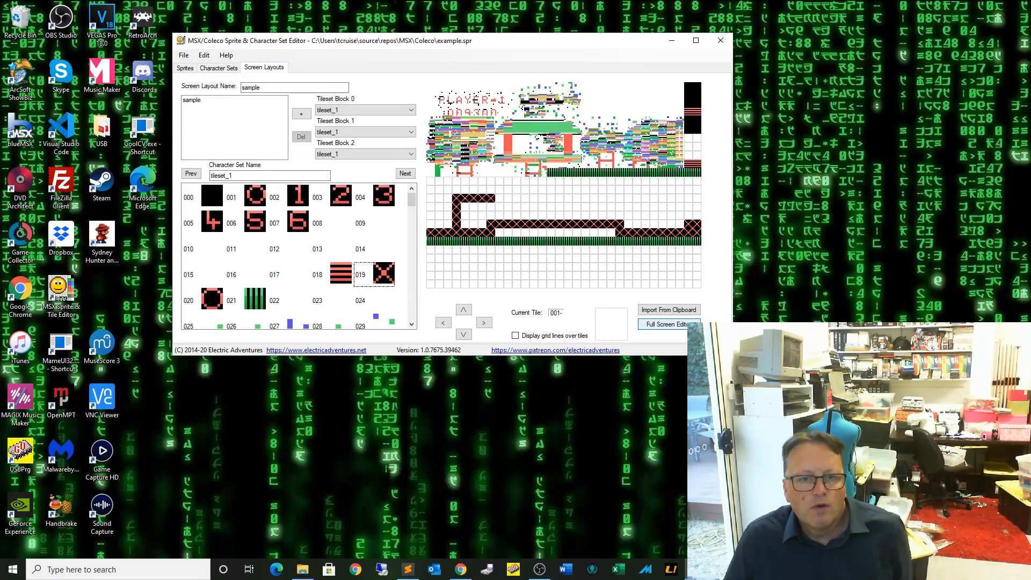
{"action": "left_click", "coordinate": [669, 324]}
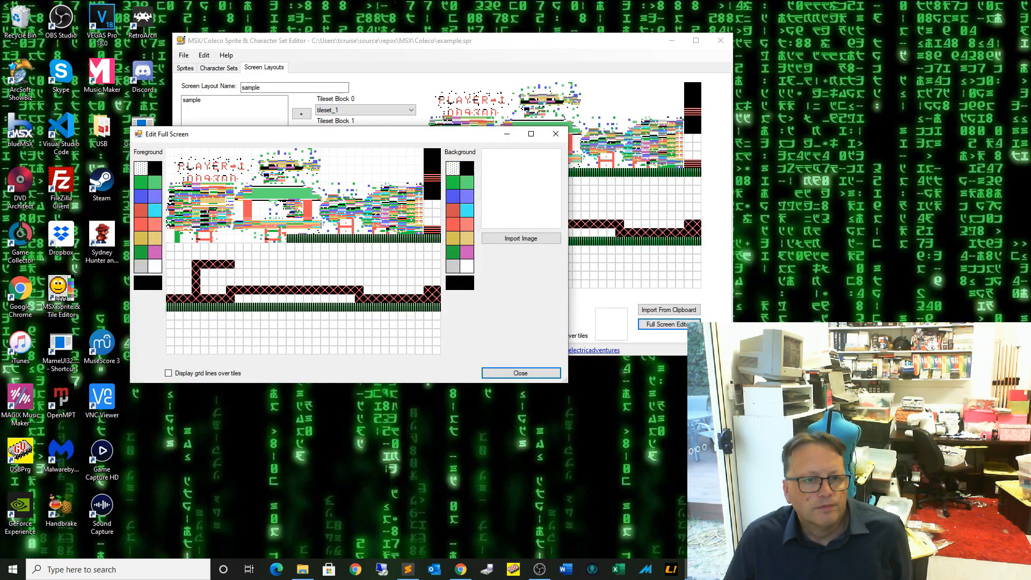
{"action": "left_click", "coordinate": [521, 238]}
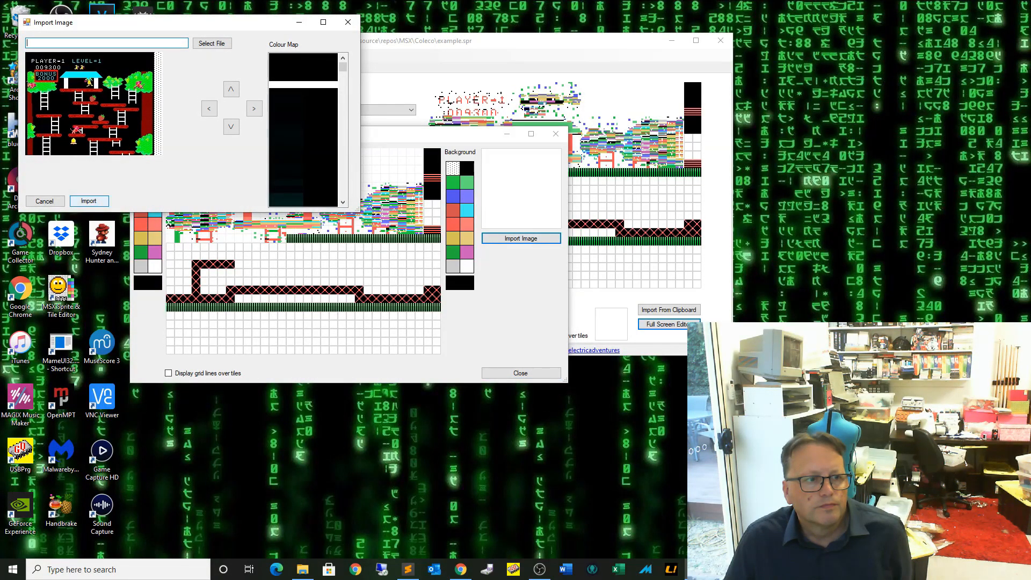
{"action": "left_click", "coordinate": [89, 201]}
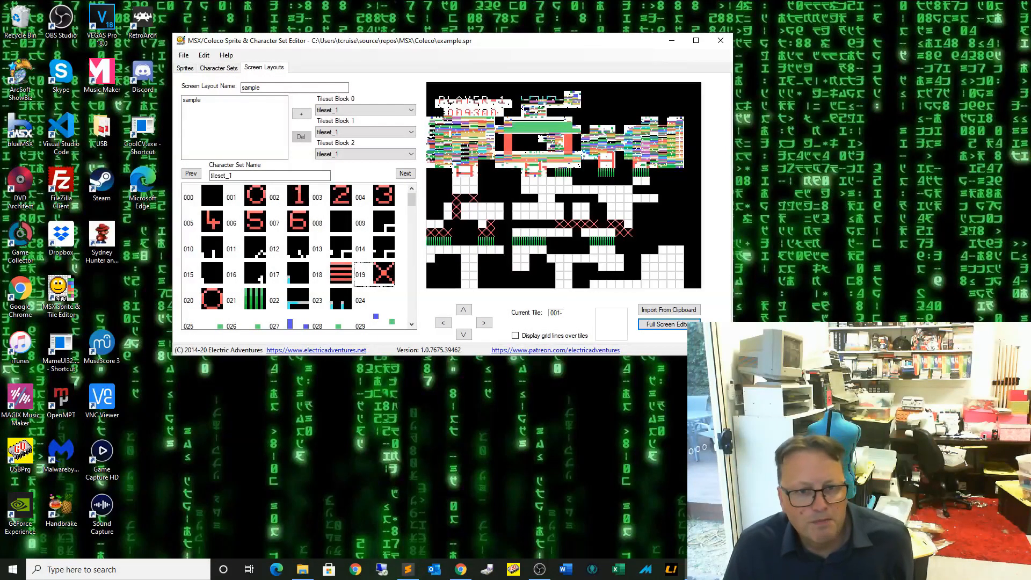
Step: Reopen the full screen editor, paint the black area of the sample layout with the red foreground colour, and close the editor
{"action": "left_click", "coordinate": [668, 324]}
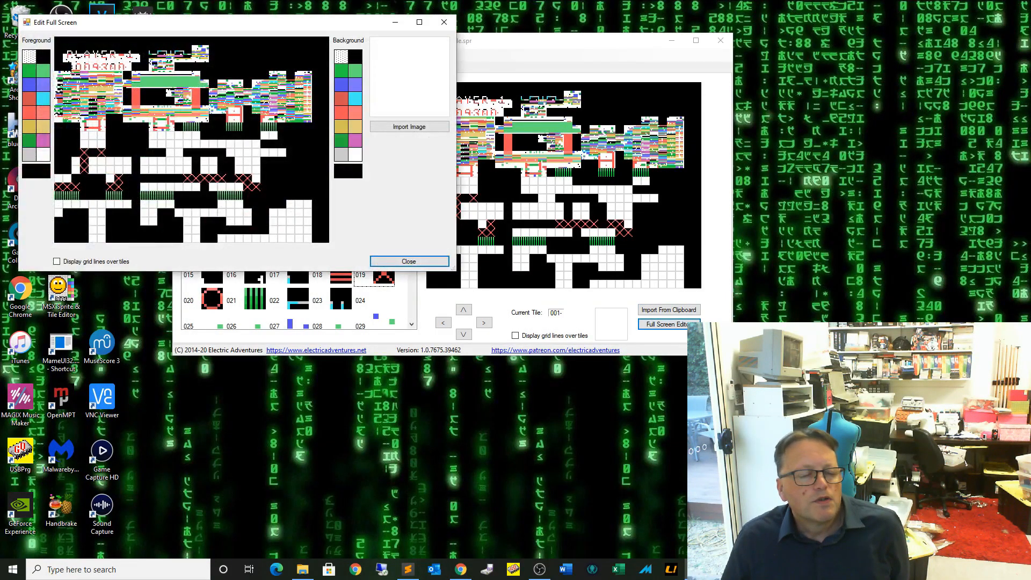
{"action": "left_click", "coordinate": [29, 98]}
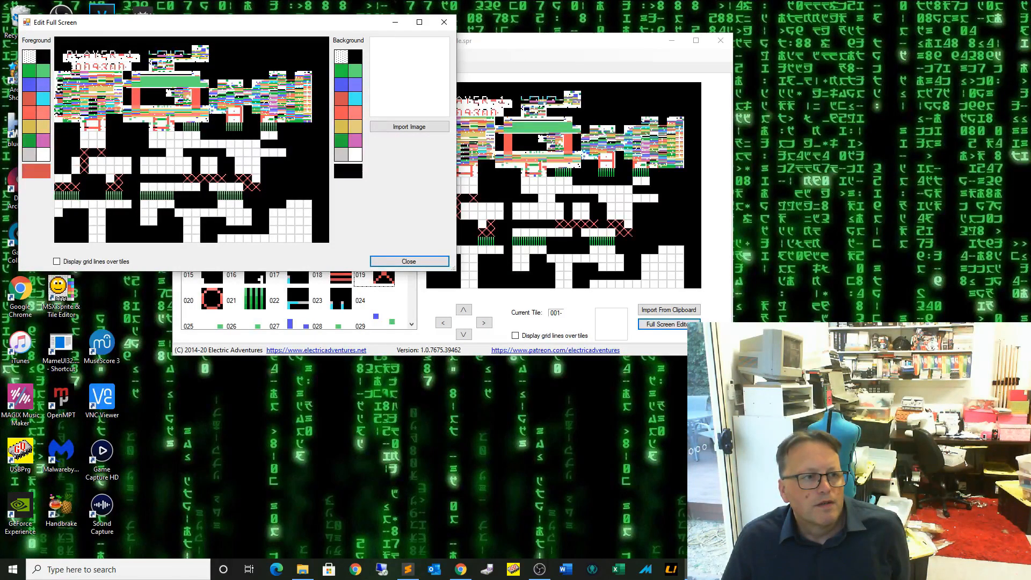
{"action": "left_click_drag", "start_coordinate": [113, 137], "coordinate": [113, 134]}
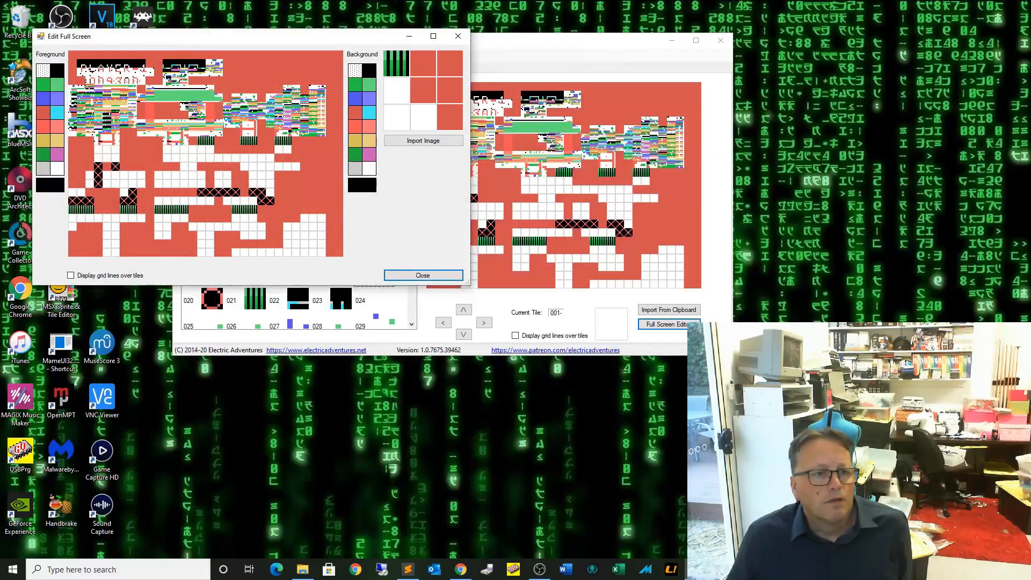
{"action": "left_click", "coordinate": [430, 275]}
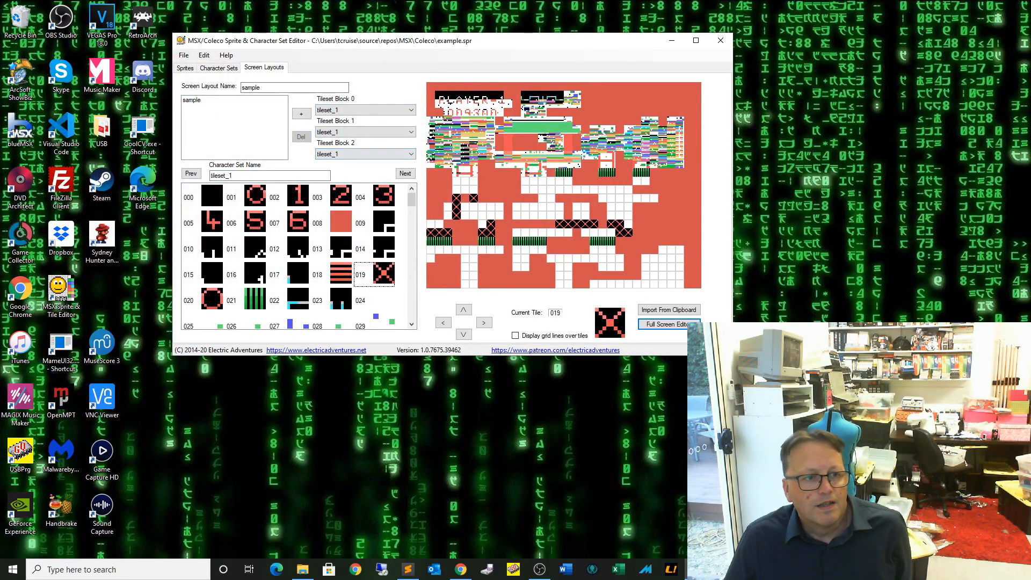
Step: Add a second screen layout and check the tileset choices available for its Tileset Block 0
{"action": "left_click", "coordinate": [301, 114]}
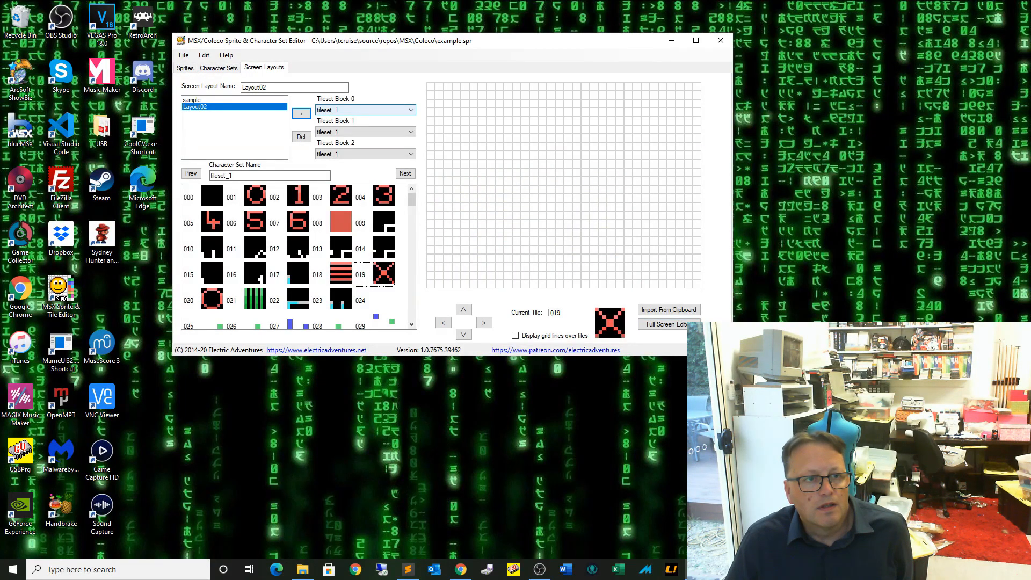
{"action": "left_click", "coordinate": [411, 110]}
{"action": "left_click", "coordinate": [411, 110]}
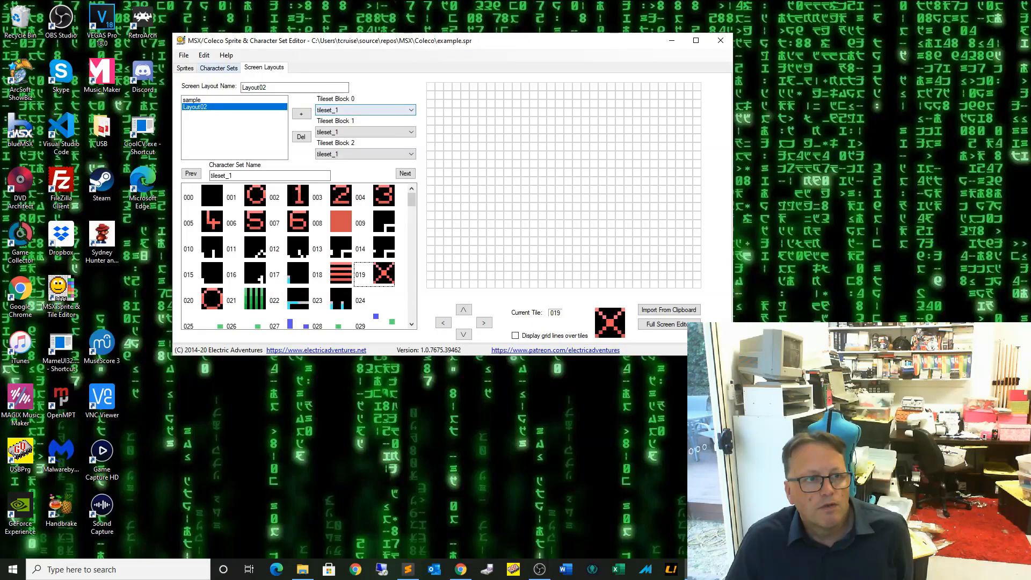
Step: Add three new tile sets after tileset_1 in the character sets
{"action": "left_click", "coordinate": [219, 68]}
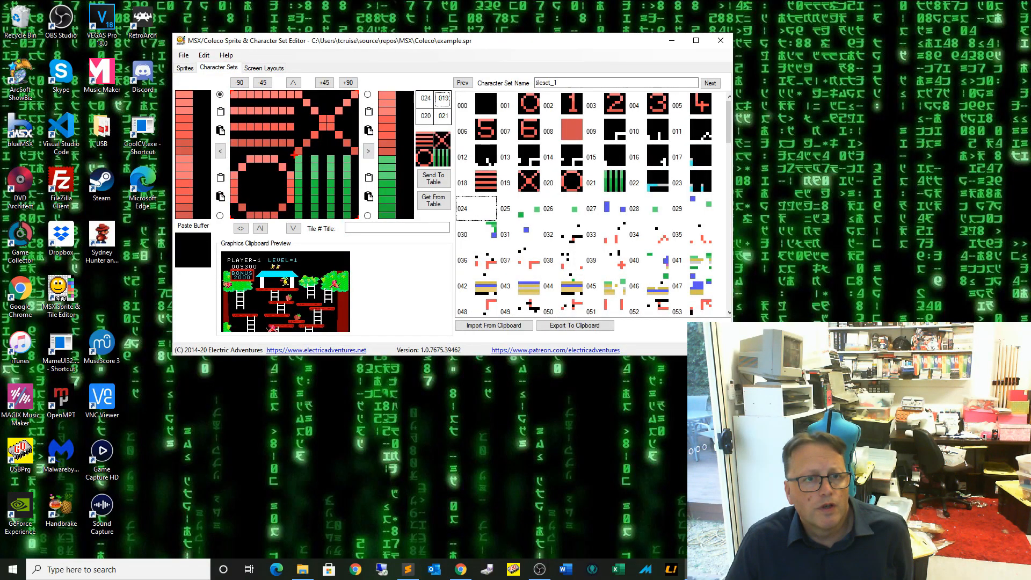
{"action": "left_click", "coordinate": [710, 83]}
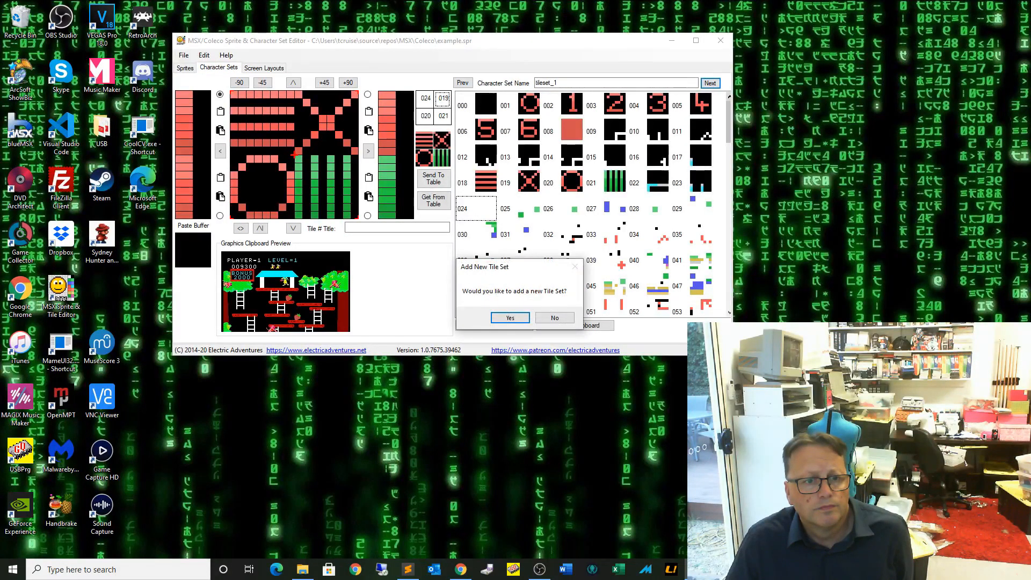
{"action": "key", "text": "Return"}
{"action": "left_click", "coordinate": [710, 83]}
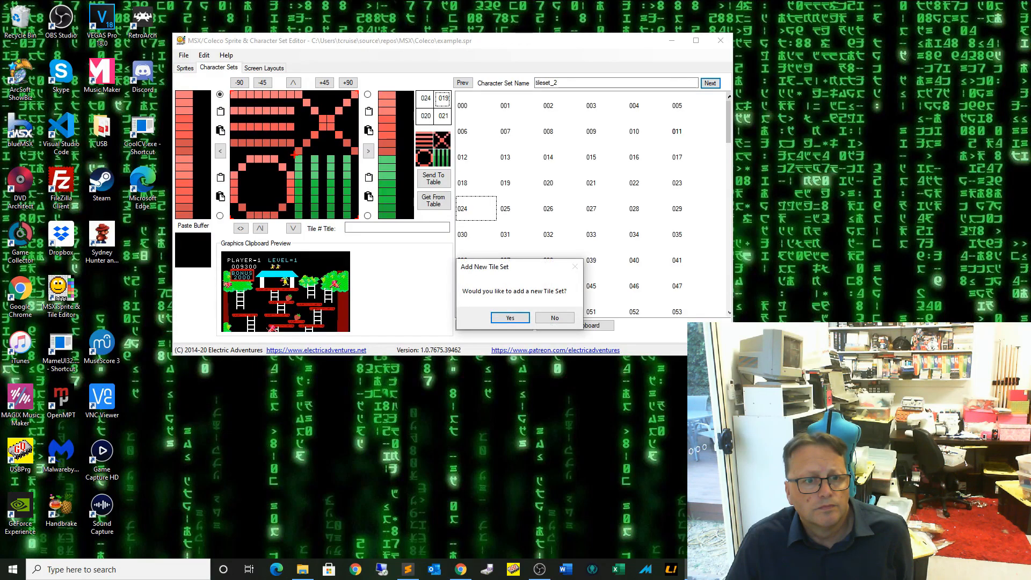
{"action": "key", "text": "Return"}
{"action": "left_click", "coordinate": [710, 83]}
{"action": "key", "text": "Return"}
Step: Assign tileset_2, tileset_3 and tileset_4 to Tileset Blocks 0, 1 and 2 of Layout02
{"action": "left_click", "coordinate": [264, 68]}
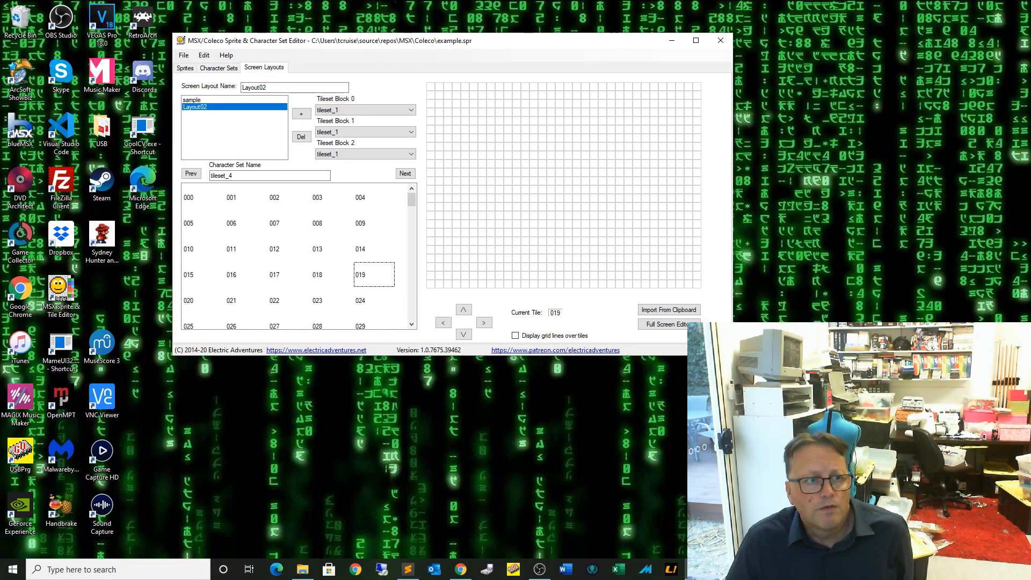
{"action": "left_click", "coordinate": [365, 110]}
{"action": "left_click", "coordinate": [354, 126]}
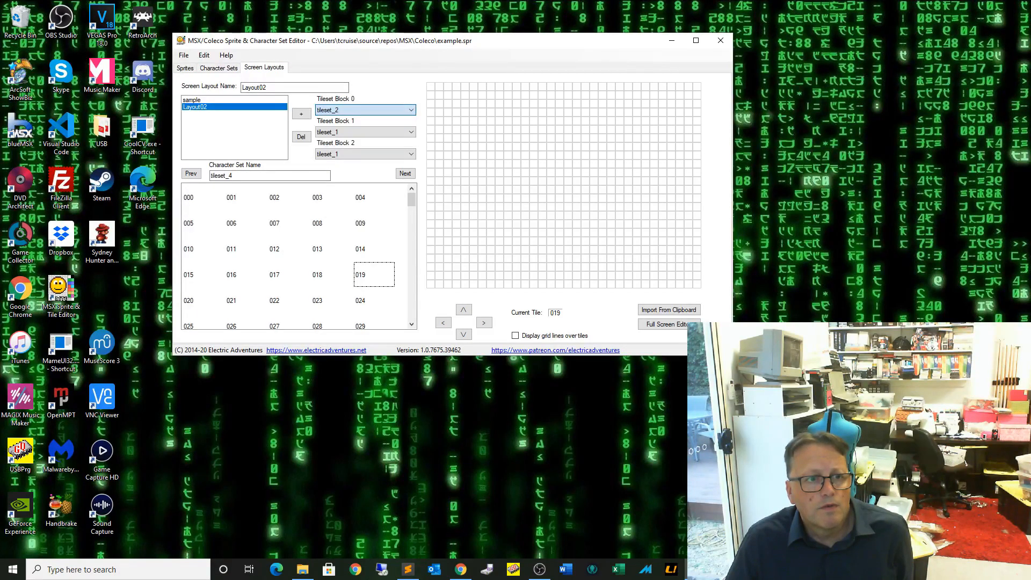
{"action": "left_click", "coordinate": [365, 132]}
{"action": "left_click", "coordinate": [328, 149]}
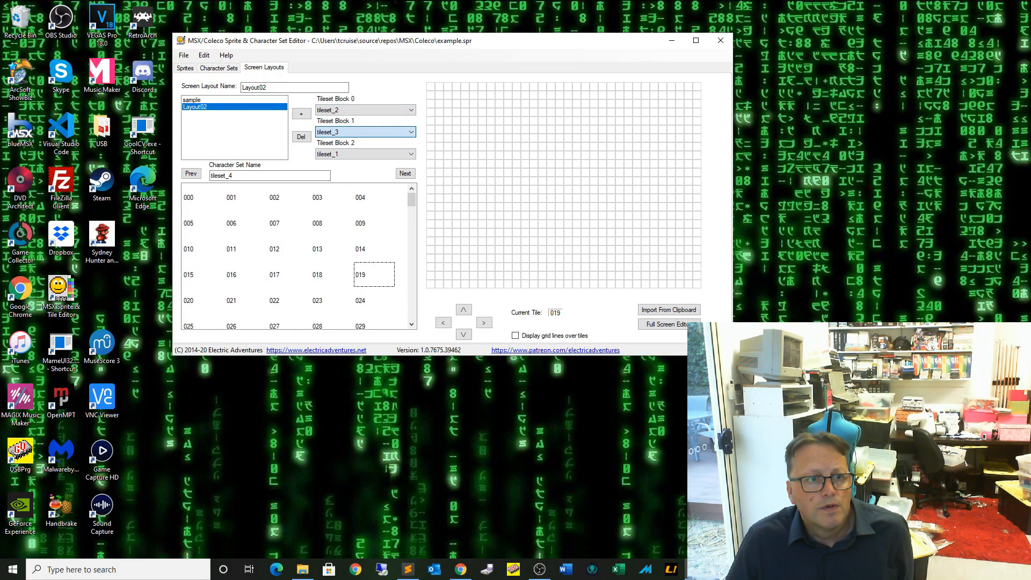
{"action": "left_click", "coordinate": [365, 154]}
{"action": "left_click", "coordinate": [328, 183]}
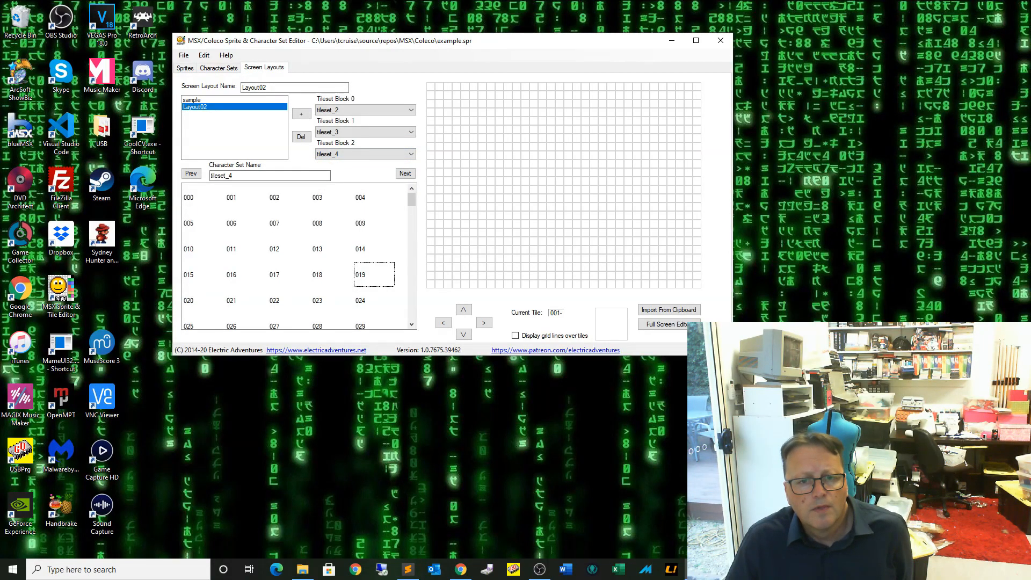
Step: Open Layout02 in the full screen editor and inspect the colour map of the game screenshot in the image import
{"action": "left_click", "coordinate": [665, 324]}
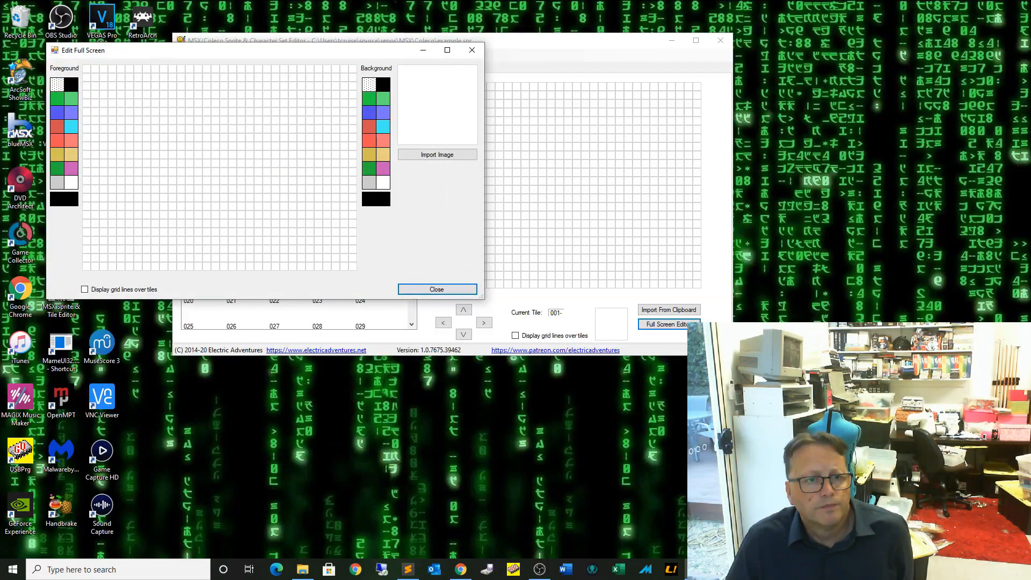
{"action": "left_click", "coordinate": [437, 154]}
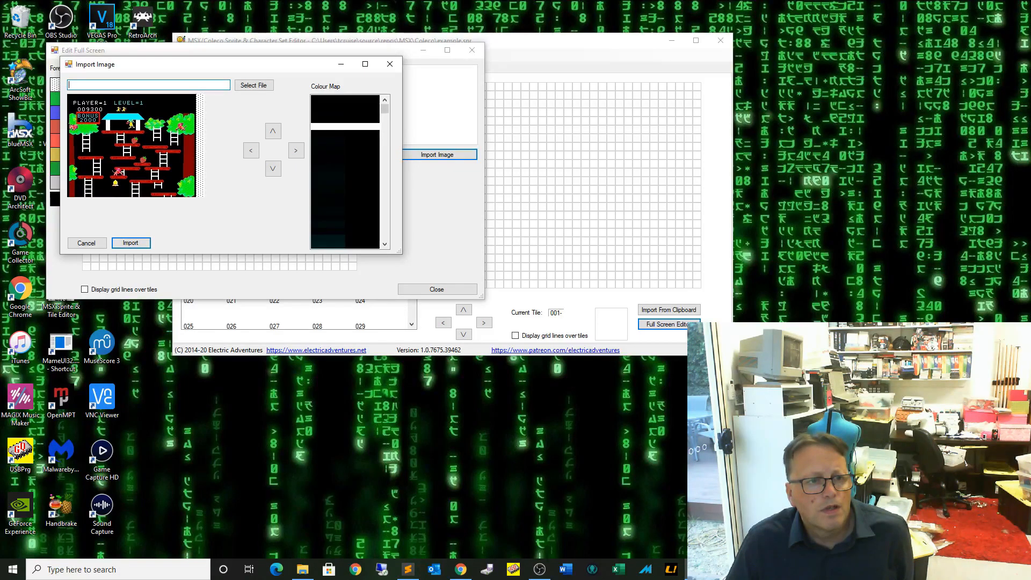
{"action": "scroll", "coordinate": [345, 172], "scroll_direction": "down", "scroll_amount": 10}
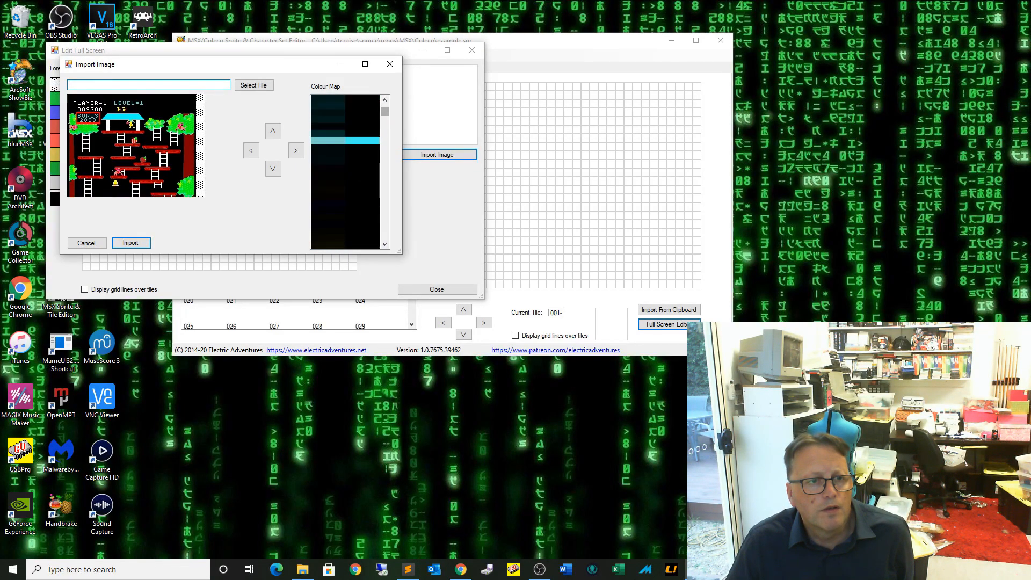
{"action": "mouse_move", "coordinate": [385, 111]}
{"action": "left_mouse_down"}
{"action": "mouse_move", "coordinate": [385, 234]}
{"action": "mouse_move", "coordinate": [385, 106]}
{"action": "left_mouse_up"}
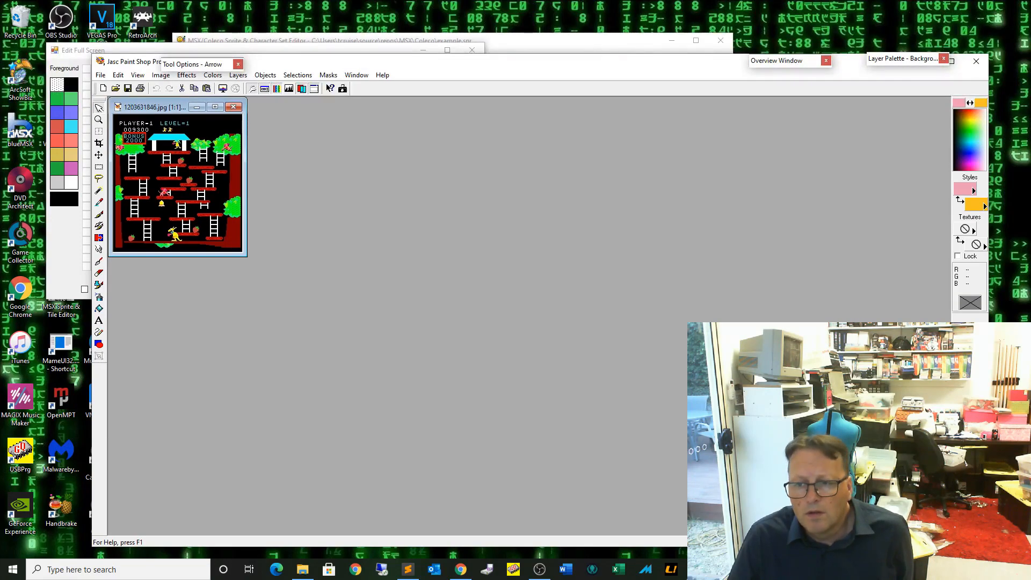
Step: Reduce the game screenshot in Paint Shop Pro to 16 colours using Optimized Median Cut and Nearest color
{"action": "left_click", "coordinate": [213, 75]}
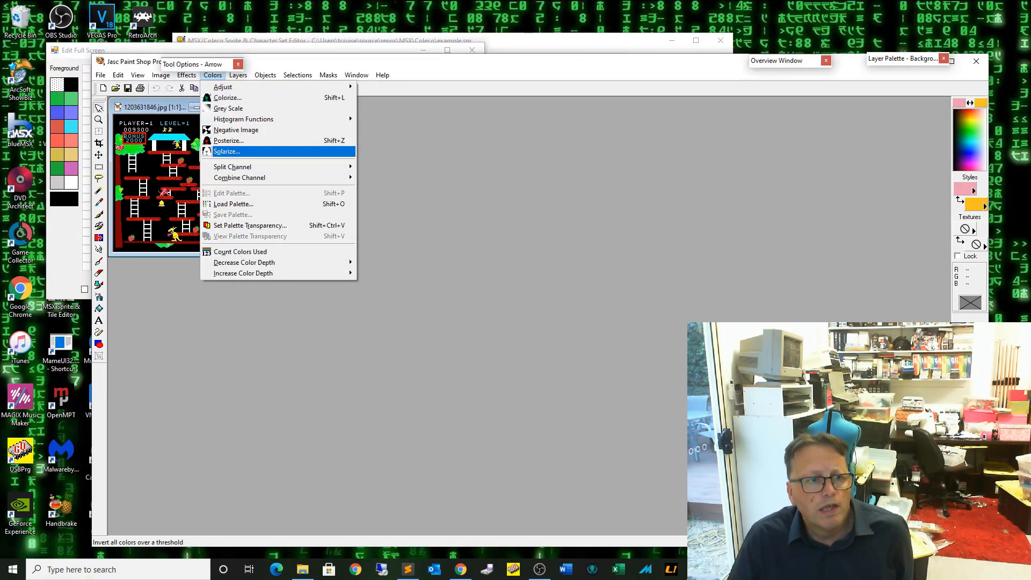
{"action": "mouse_move", "coordinate": [245, 263]}
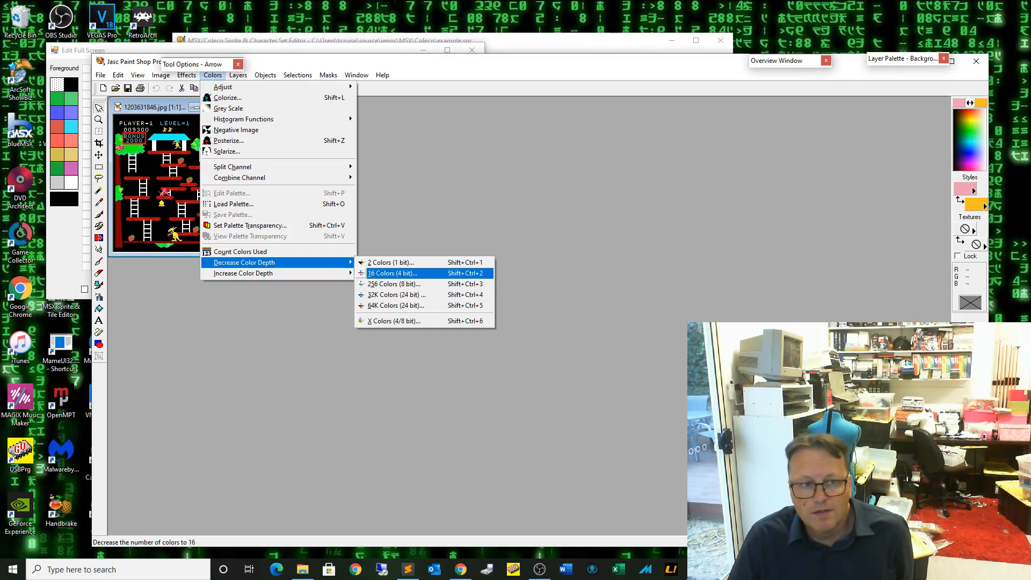
{"action": "left_click", "coordinate": [393, 273]}
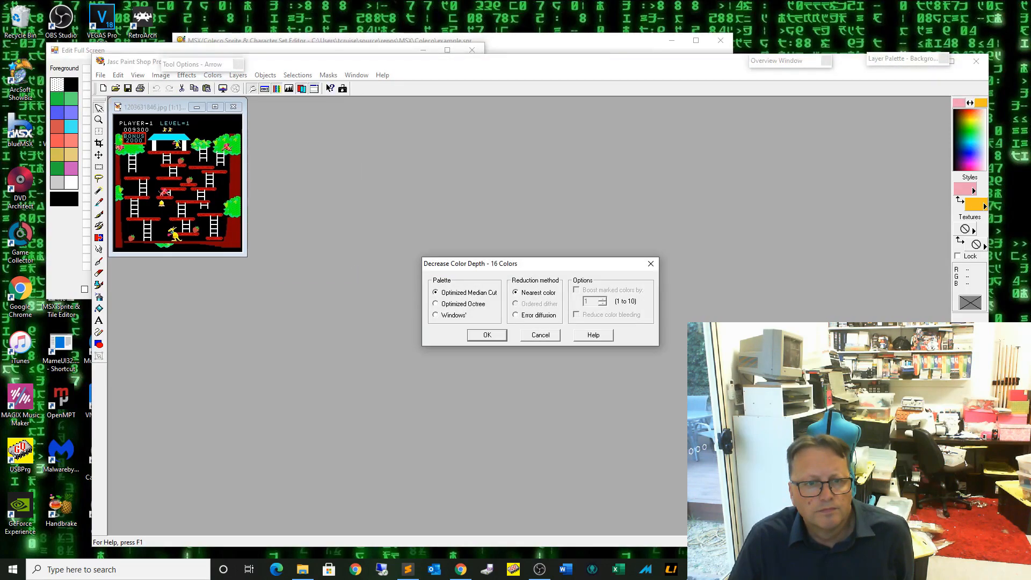
{"action": "key", "text": "Return"}
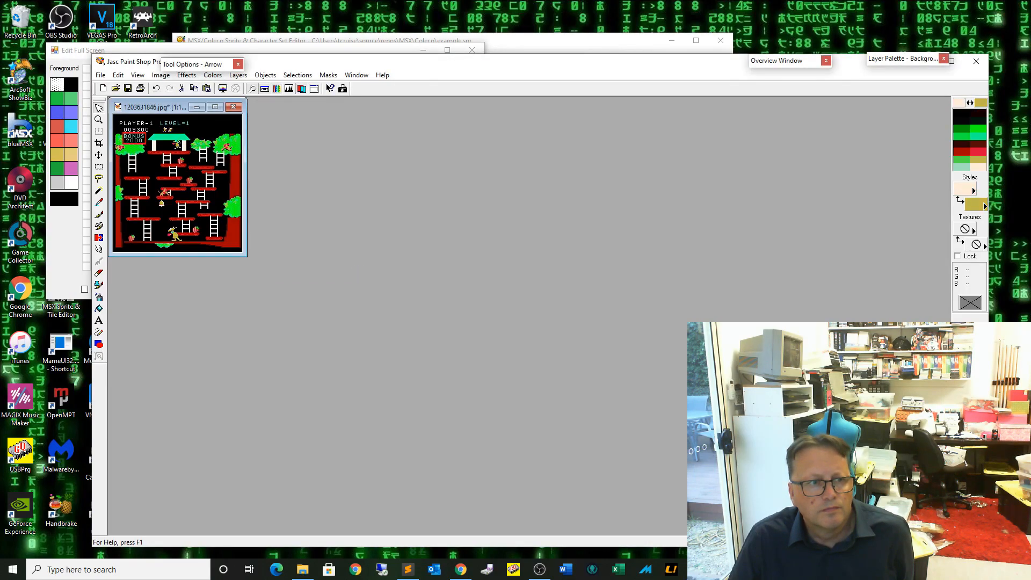
Step: Copy the reduced screenshot to the clipboard and return to the full screen editor
{"action": "left_click", "coordinate": [118, 75]}
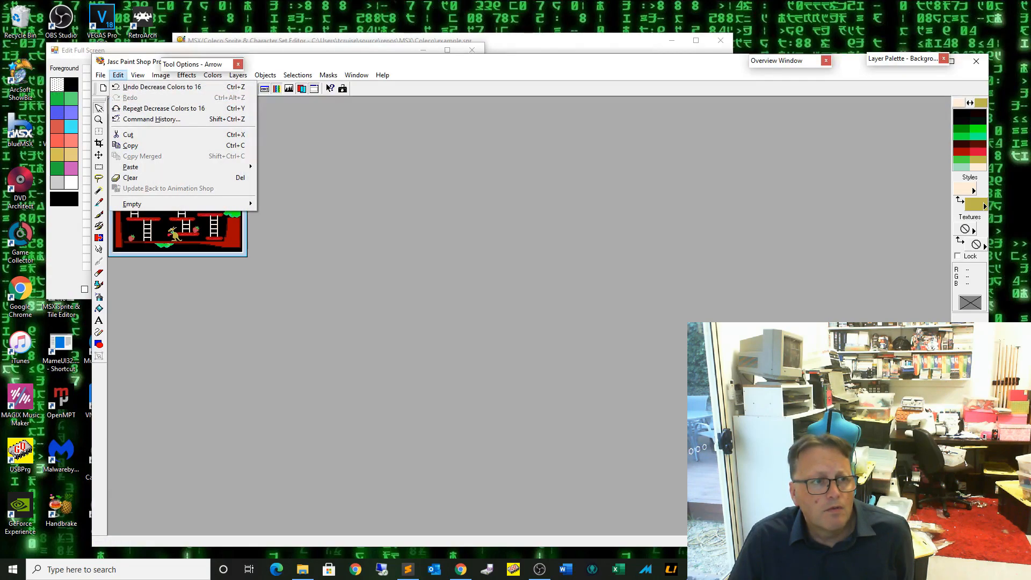
{"action": "key", "text": "Down"}
{"action": "key", "text": "Down"}
{"action": "key", "text": "Down"}
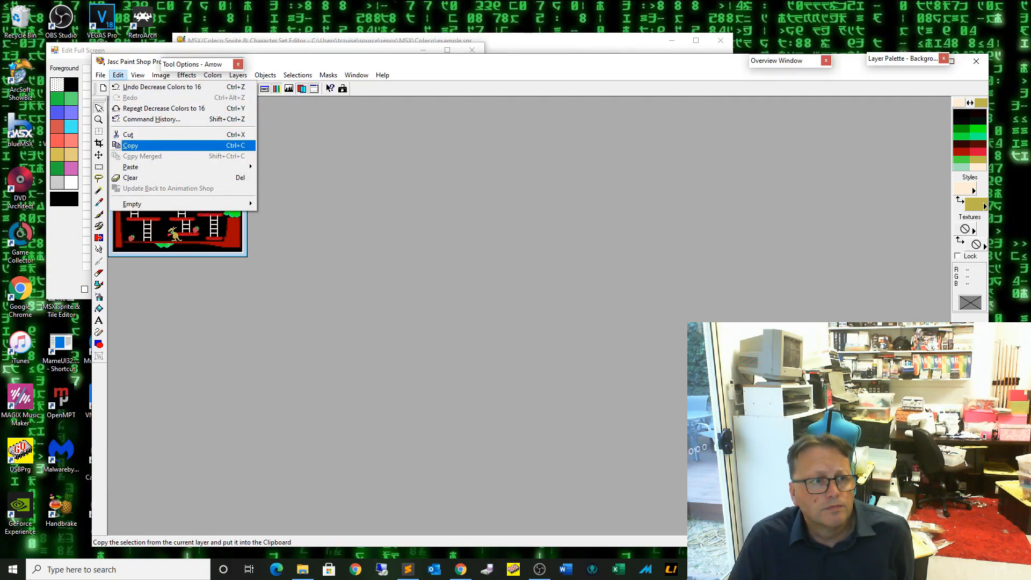
{"action": "key", "text": "Return"}
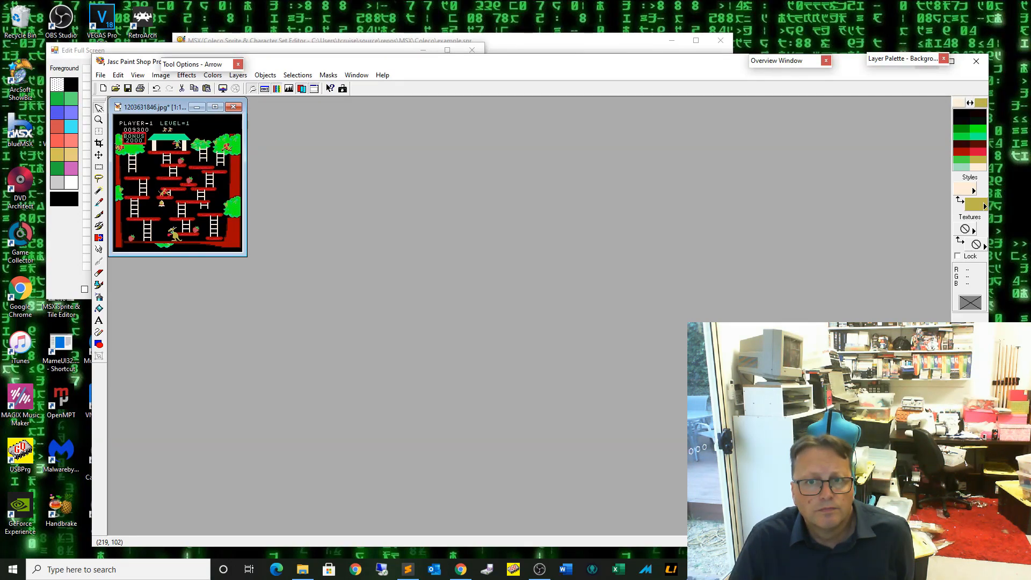
{"action": "left_click", "coordinate": [927, 67]}
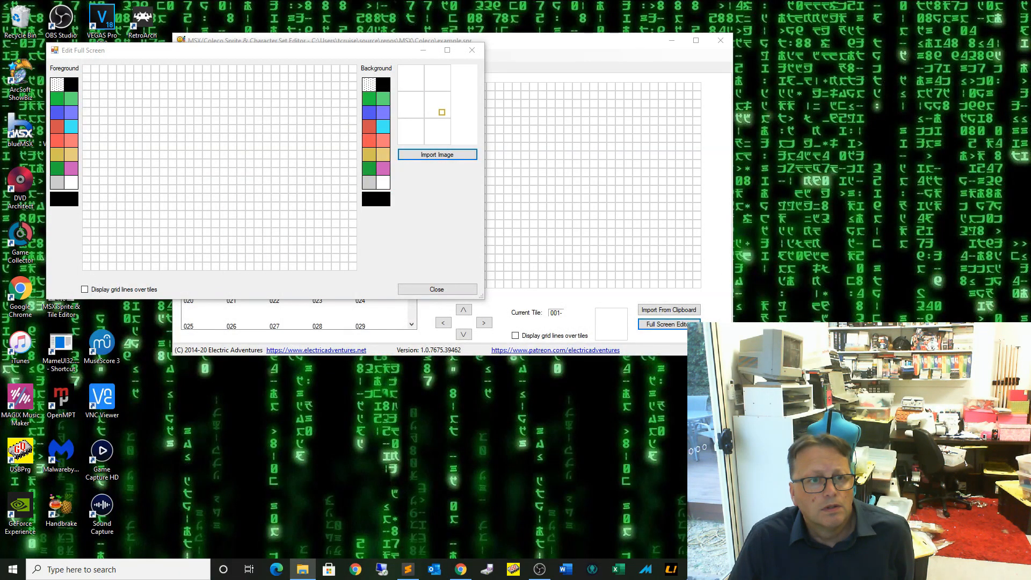
Step: Import the 16-colour screenshot from the clipboard into Layout02, keeping the suggested colour map
{"action": "left_click", "coordinate": [437, 155]}
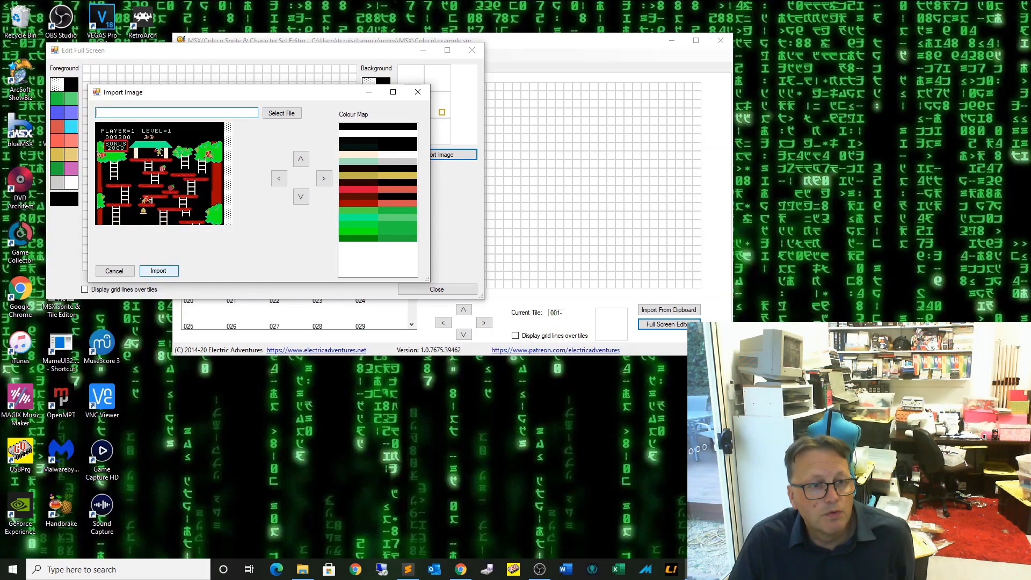
{"action": "left_click", "coordinate": [159, 271]}
{"action": "left_click", "coordinate": [530, 318]}
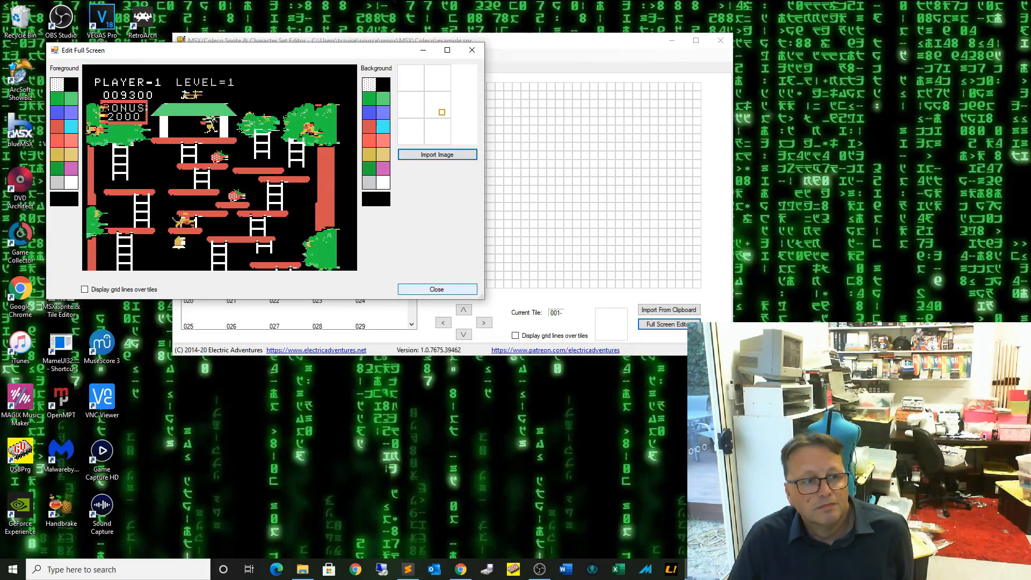
Step: Paint part of a red platform in Layout02 with the blue foreground colour and close the full screen editor
{"action": "left_click", "coordinate": [84, 290]}
{"action": "left_click", "coordinate": [84, 289]}
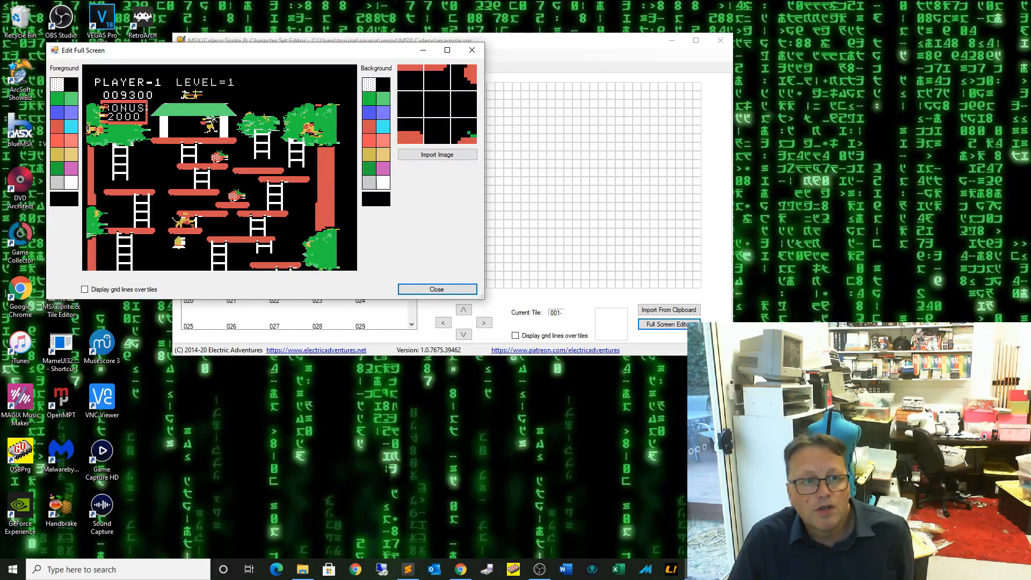
{"action": "left_click", "coordinate": [57, 127]}
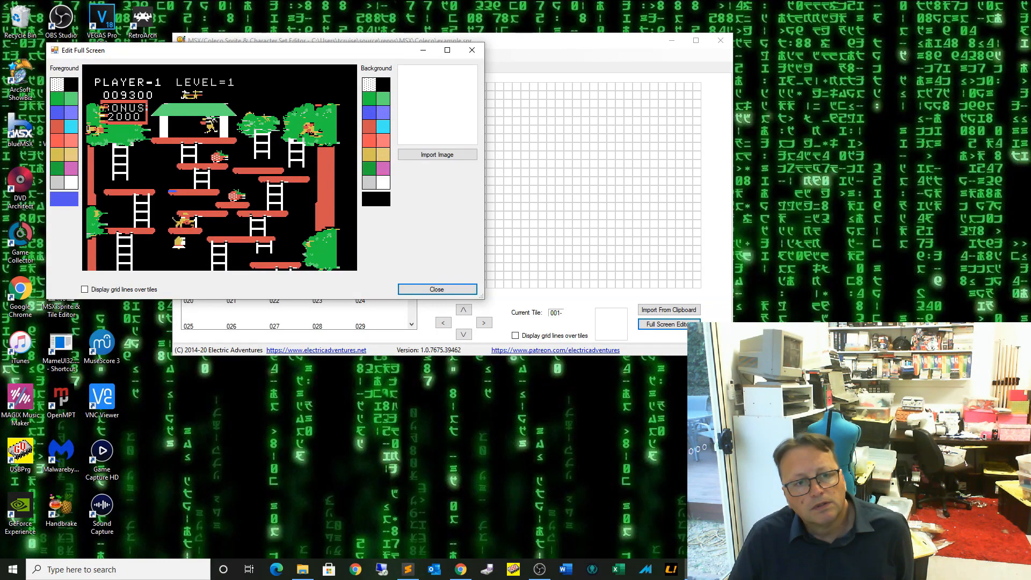
{"action": "left_click", "coordinate": [436, 289]}
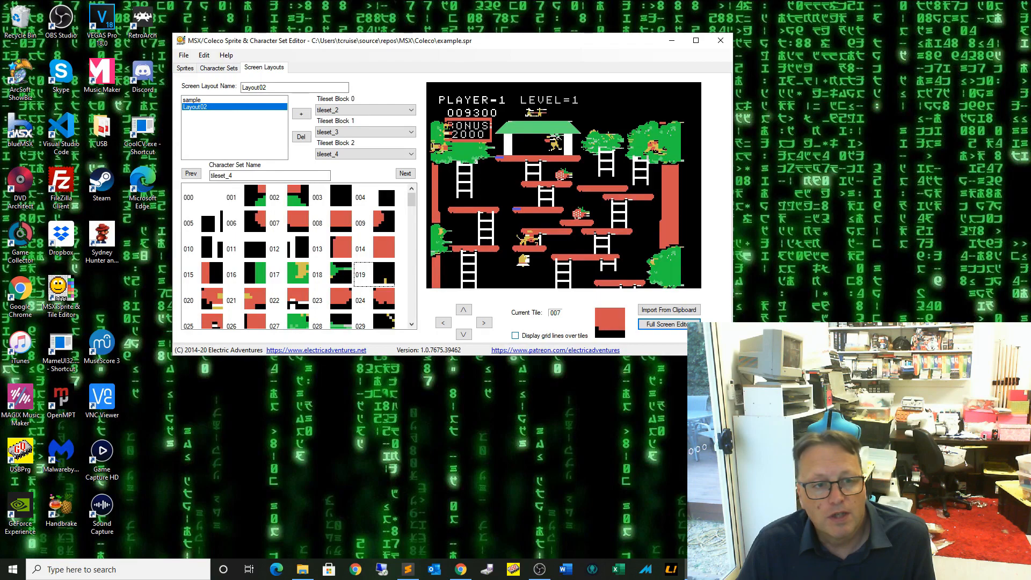
Step: Save the project and also save it as an Assembler Data File, overwriting example.asm
{"action": "left_click", "coordinate": [183, 55]}
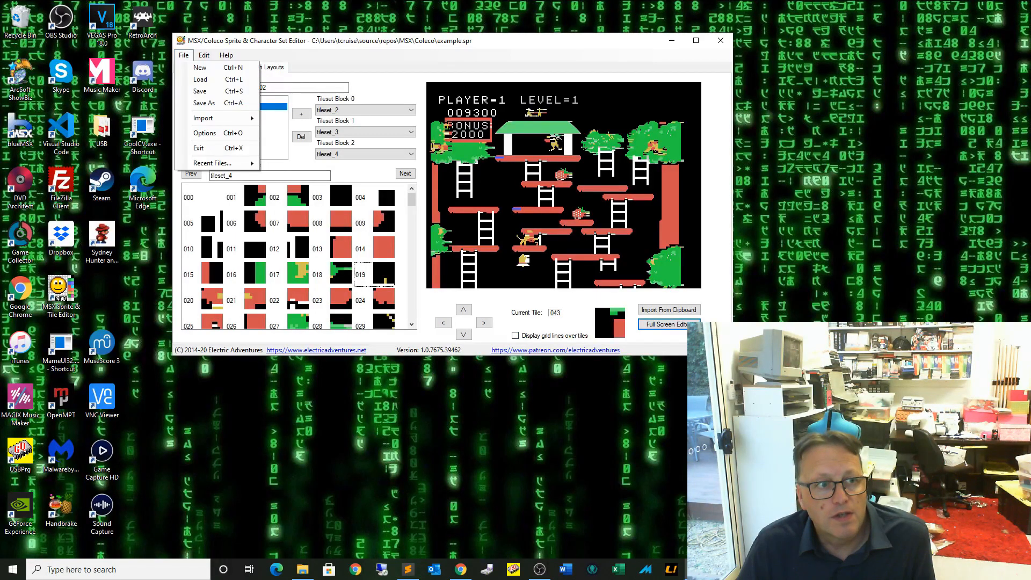
{"action": "left_click", "coordinate": [198, 91]}
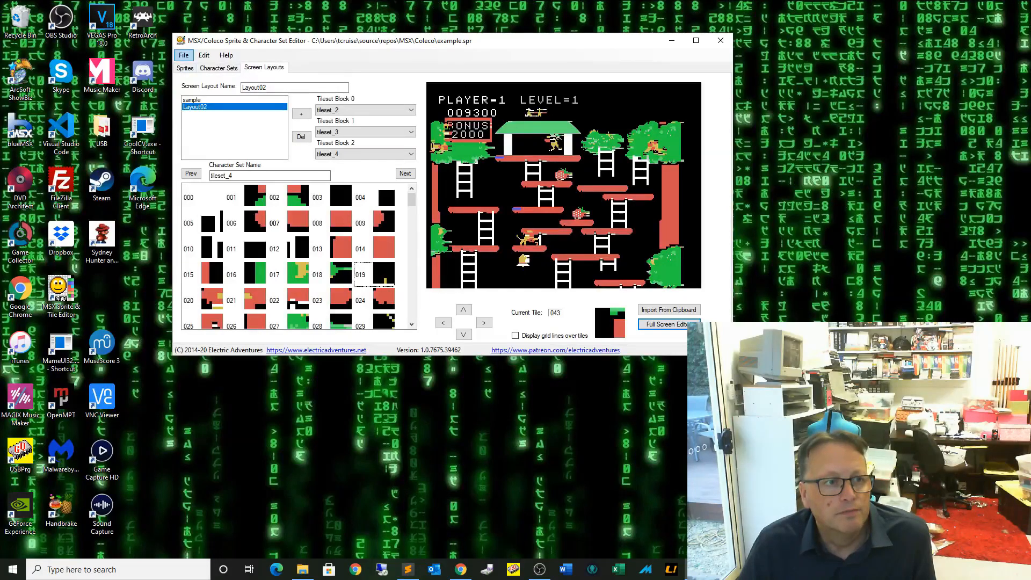
{"action": "left_click", "coordinate": [184, 56]}
{"action": "left_click", "coordinate": [200, 103]}
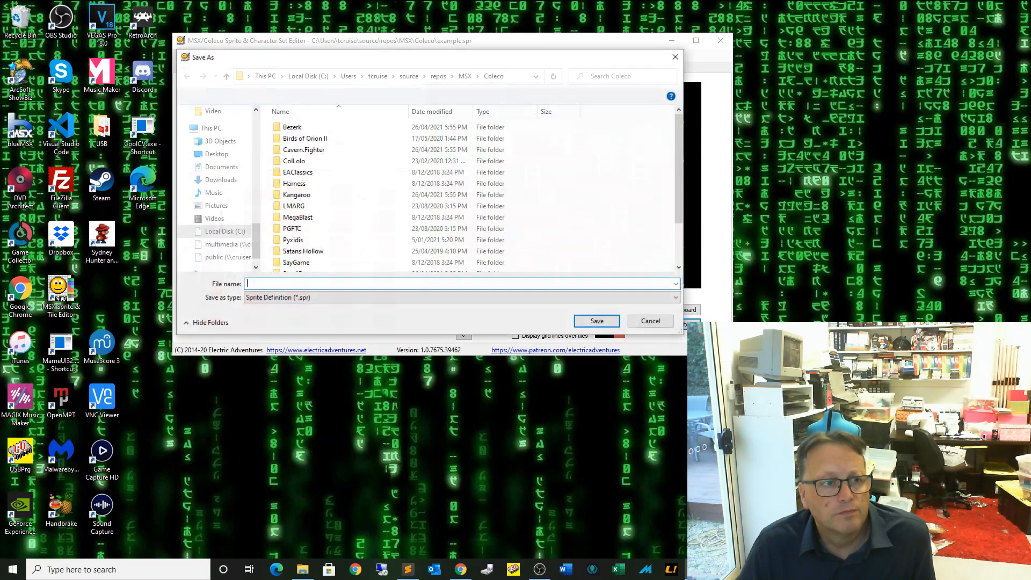
{"action": "left_click", "coordinate": [376, 298]}
{"action": "key", "text": "Return"}
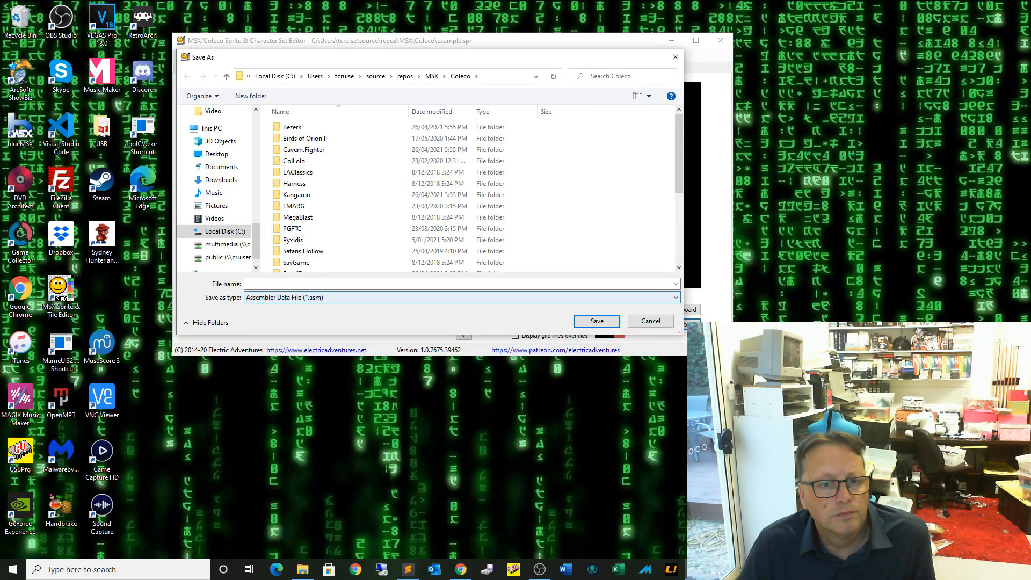
{"action": "scroll", "coordinate": [322, 254], "scroll_direction": "down", "scroll_amount": 4}
{"action": "left_click", "coordinate": [302, 220]}
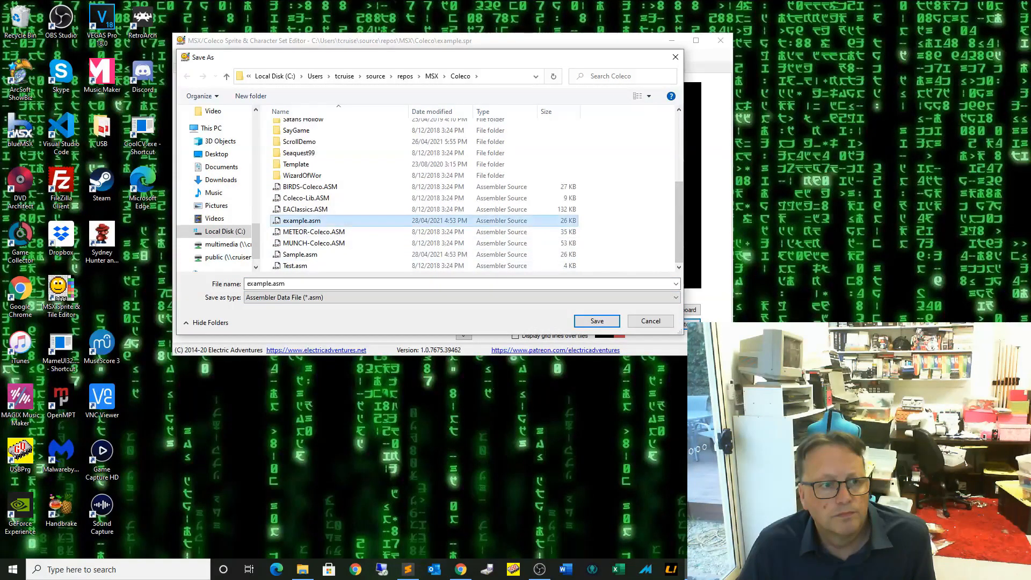
{"action": "left_click", "coordinate": [597, 321]}
{"action": "left_click", "coordinate": [541, 285]}
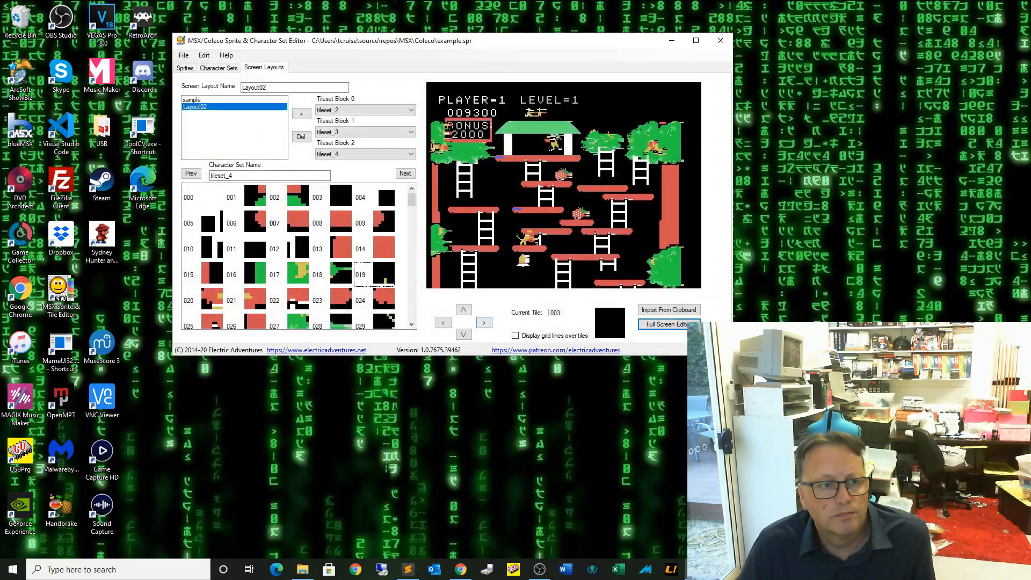
Step: Switch to Sublime Text and examine the exported sprite and tileset data in example.asm, then minimize it
{"action": "left_click", "coordinate": [409, 569]}
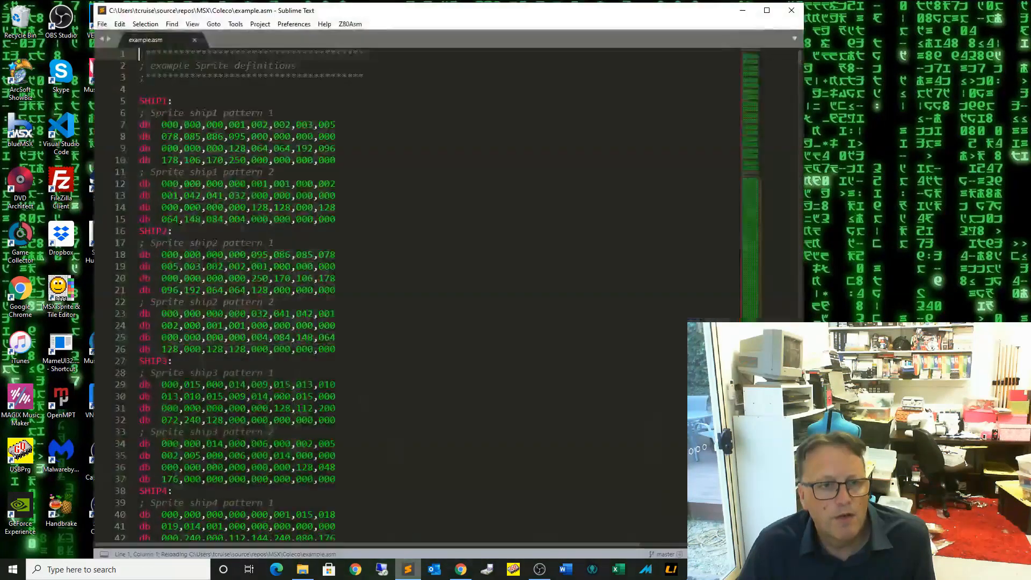
{"action": "scroll", "coordinate": [417, 295], "scroll_direction": "down", "scroll_amount": 10}
{"action": "scroll", "coordinate": [417, 294], "scroll_direction": "down", "scroll_amount": 19}
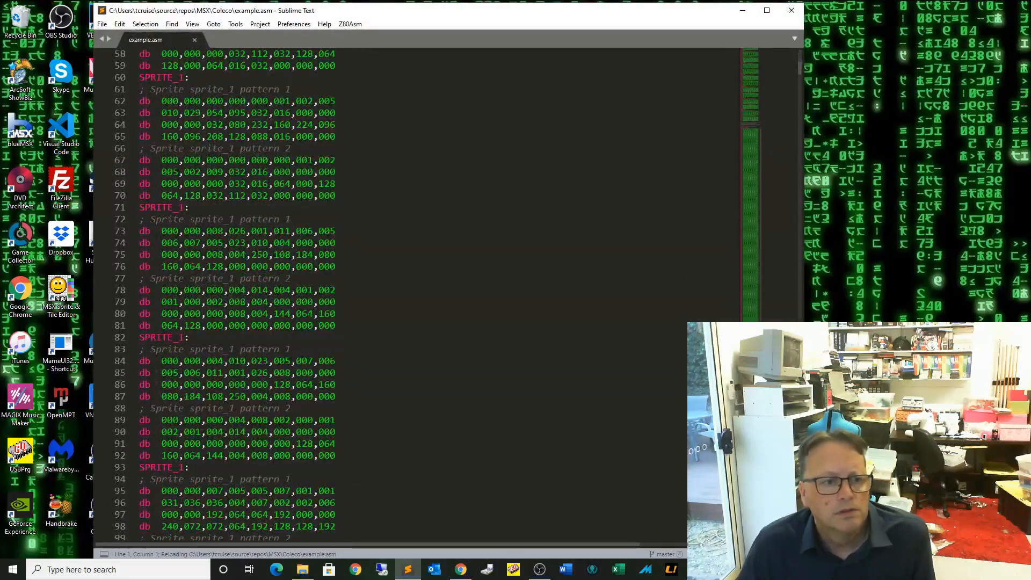
{"action": "scroll", "coordinate": [416, 294], "scroll_direction": "down", "scroll_amount": 3}
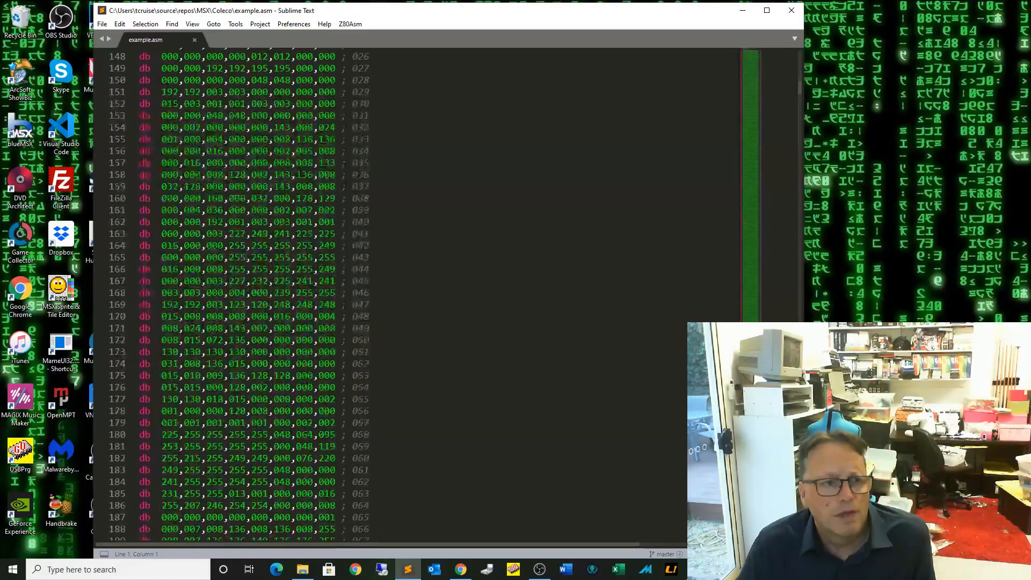
{"action": "scroll", "coordinate": [416, 294], "scroll_direction": "down", "scroll_amount": 20}
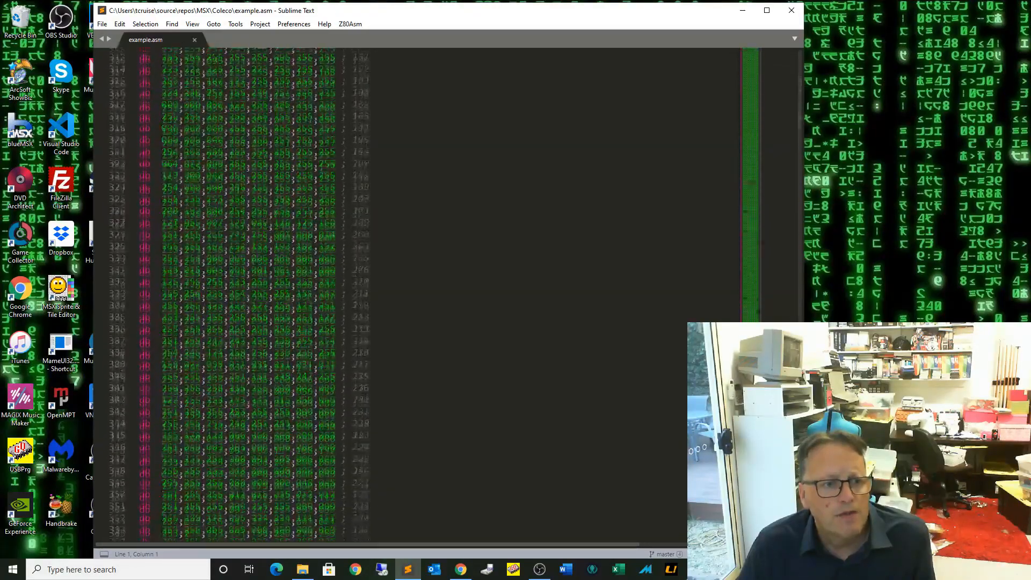
{"action": "scroll", "coordinate": [417, 294], "scroll_direction": "down", "scroll_amount": 20}
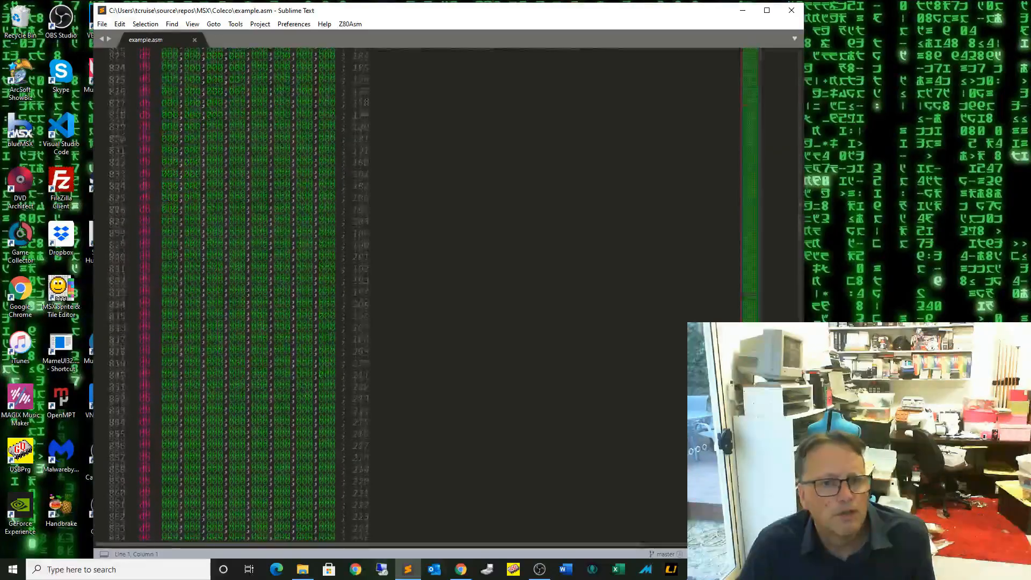
{"action": "scroll", "coordinate": [417, 294], "scroll_direction": "up", "scroll_amount": 20}
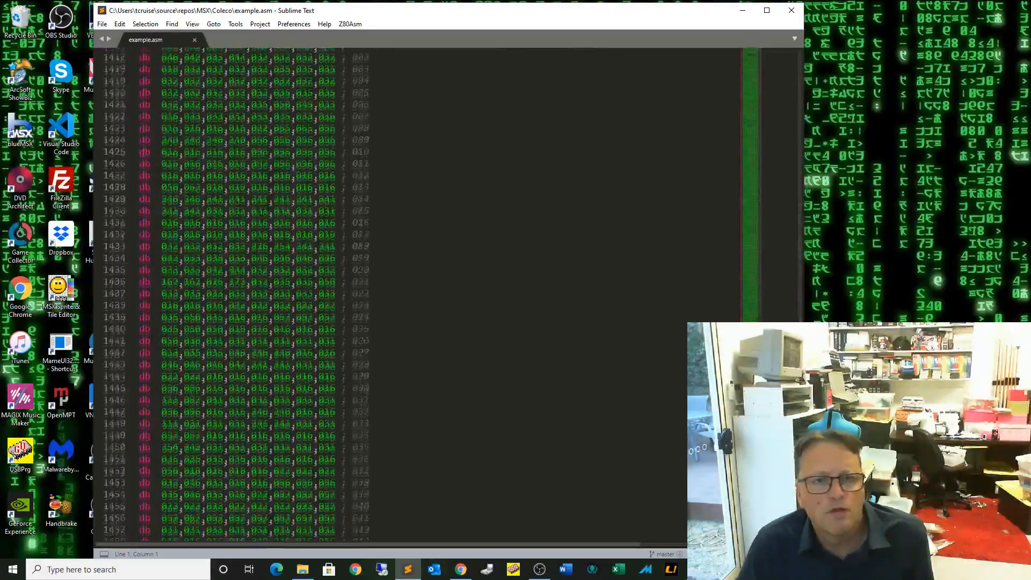
{"action": "left_click", "coordinate": [743, 10]}
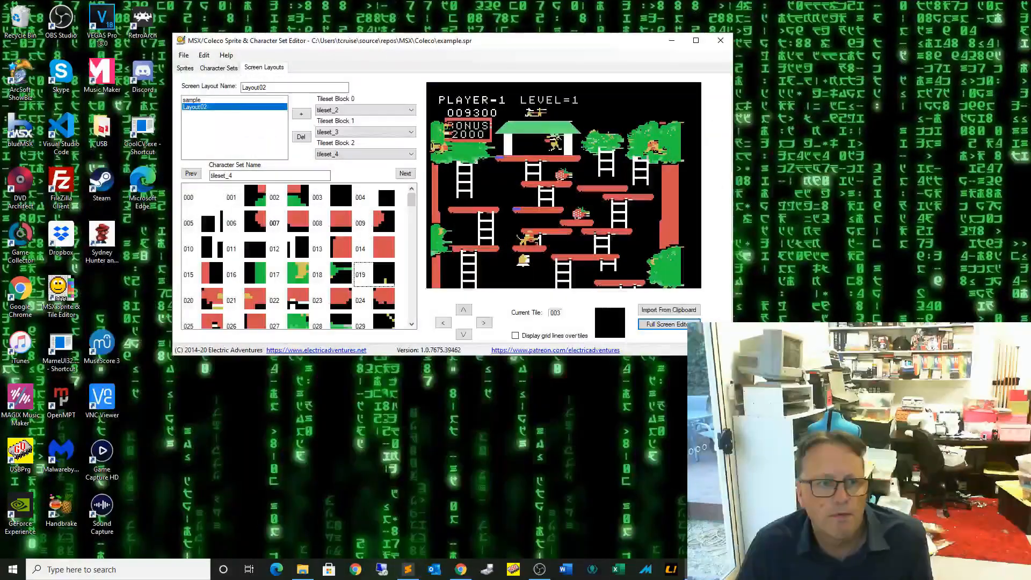
Step: Enable compression of the tileset and screen layout output with the RLE method and save the options
{"action": "left_click", "coordinate": [183, 54]}
{"action": "left_click", "coordinate": [183, 55]}
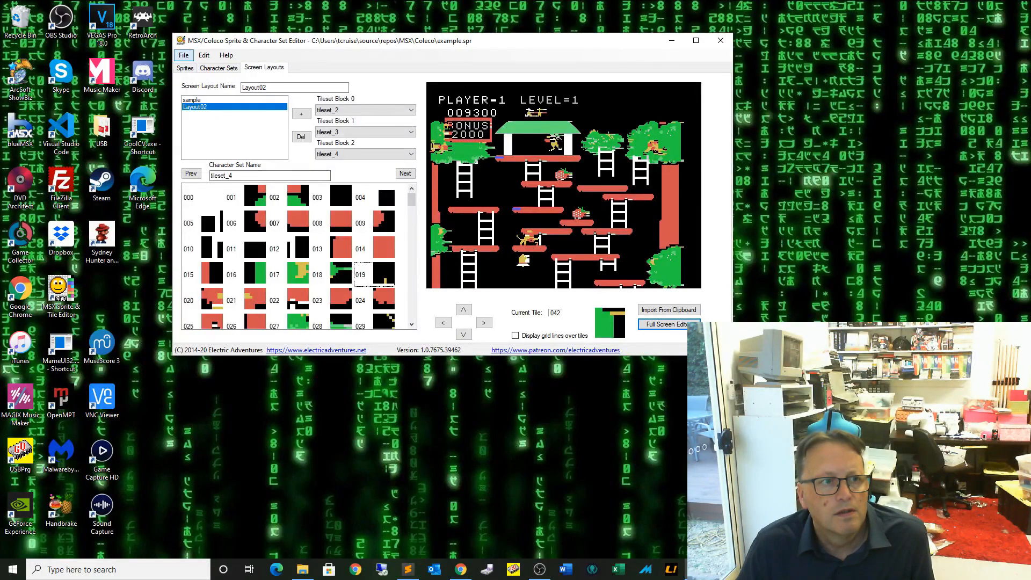
{"action": "left_click", "coordinate": [184, 55]}
{"action": "left_click", "coordinate": [183, 55]}
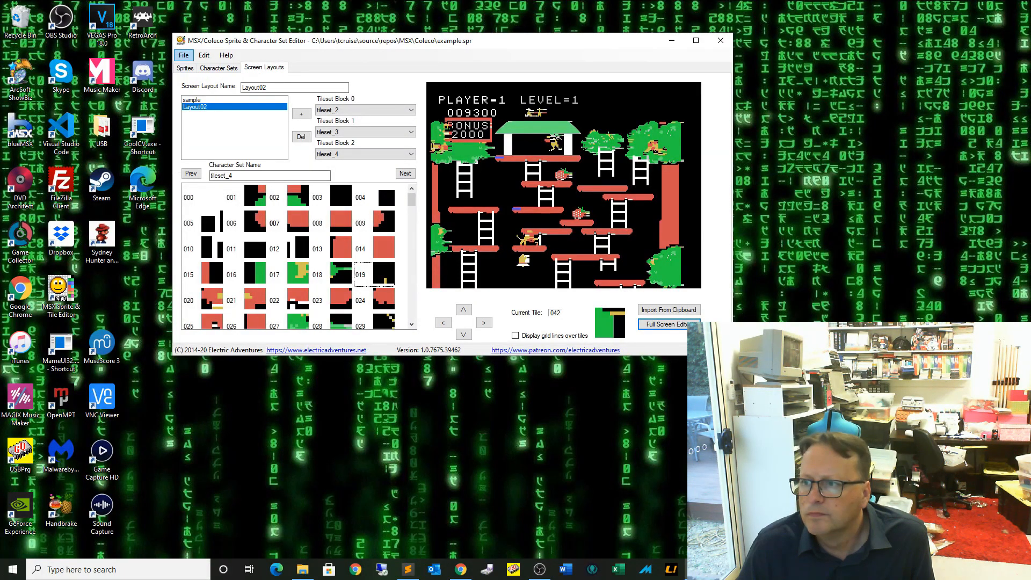
{"action": "left_click", "coordinate": [184, 54]}
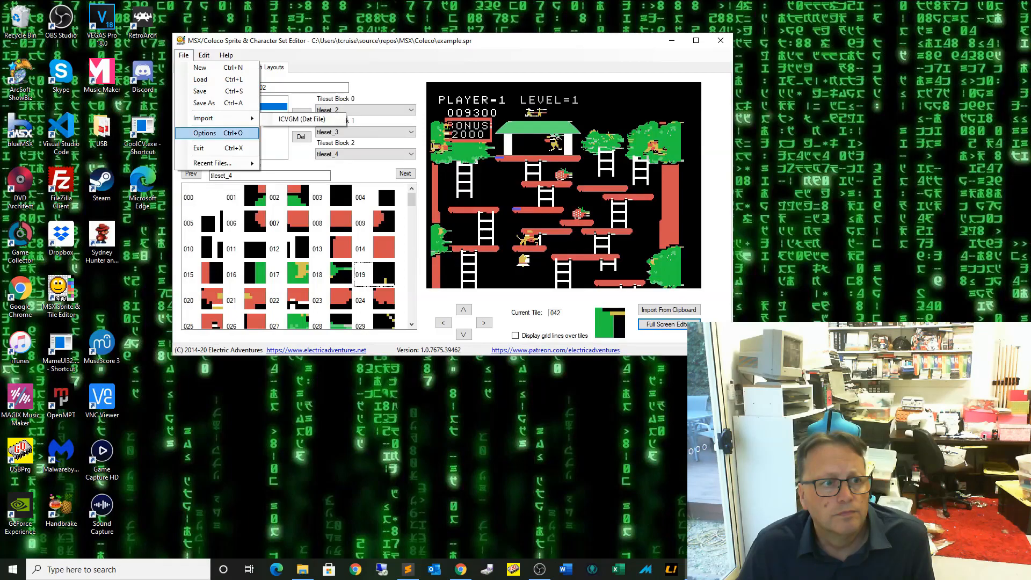
{"action": "left_click", "coordinate": [203, 134]}
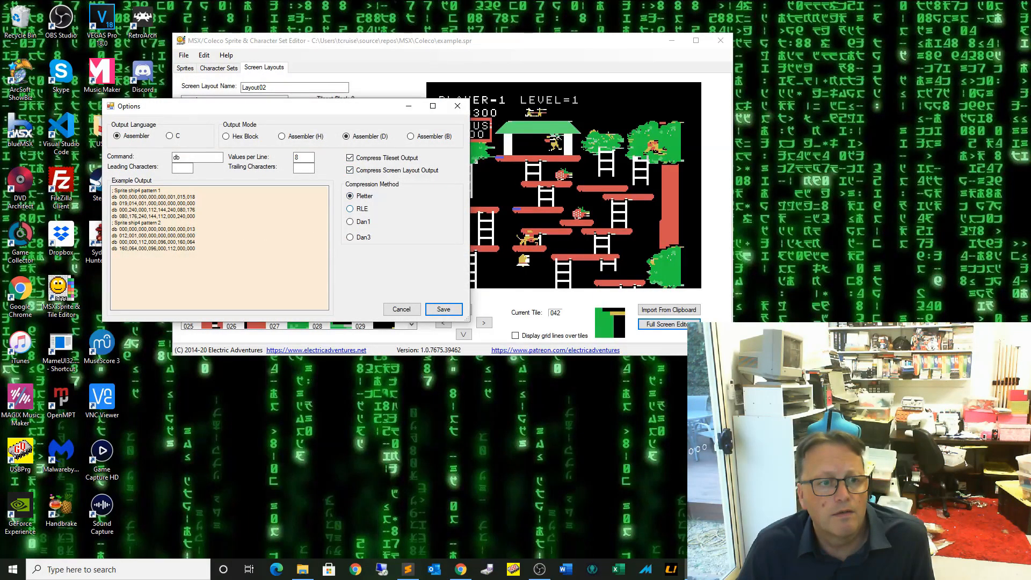
{"action": "left_click", "coordinate": [444, 310]}
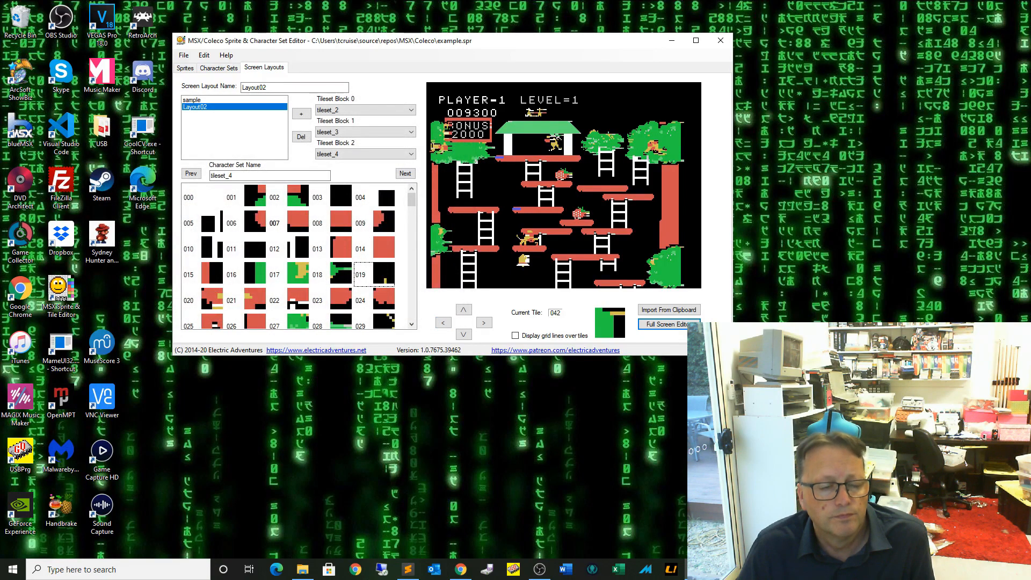
Step: Export the project with RLE compression as an Assembler Data File, overwriting example.asm
{"action": "left_click", "coordinate": [184, 56]}
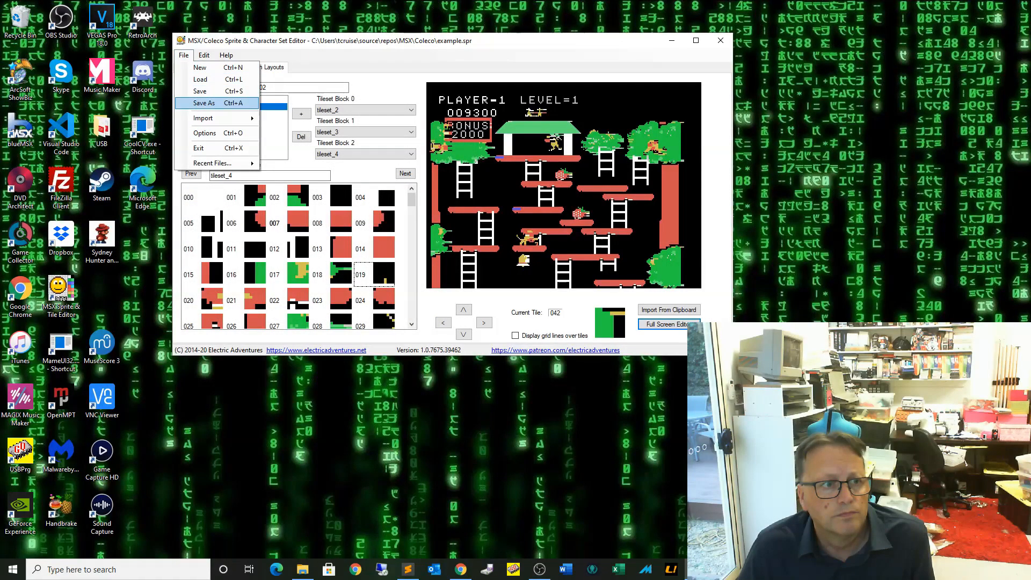
{"action": "left_click", "coordinate": [191, 105]}
{"action": "left_click", "coordinate": [301, 298]}
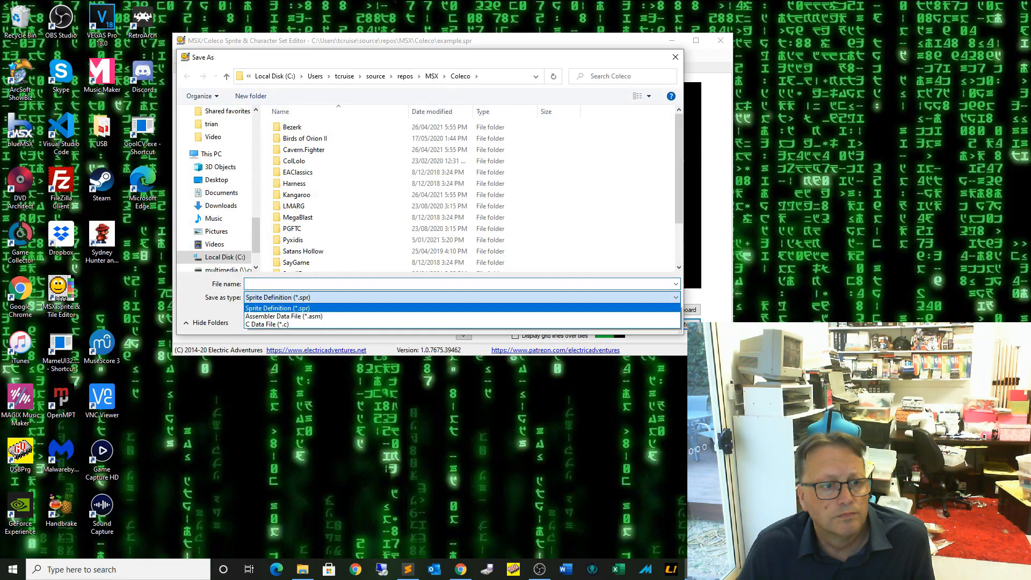
{"action": "left_click", "coordinate": [301, 316]}
{"action": "left_click_drag", "start_coordinate": [678, 167], "coordinate": [679, 238]}
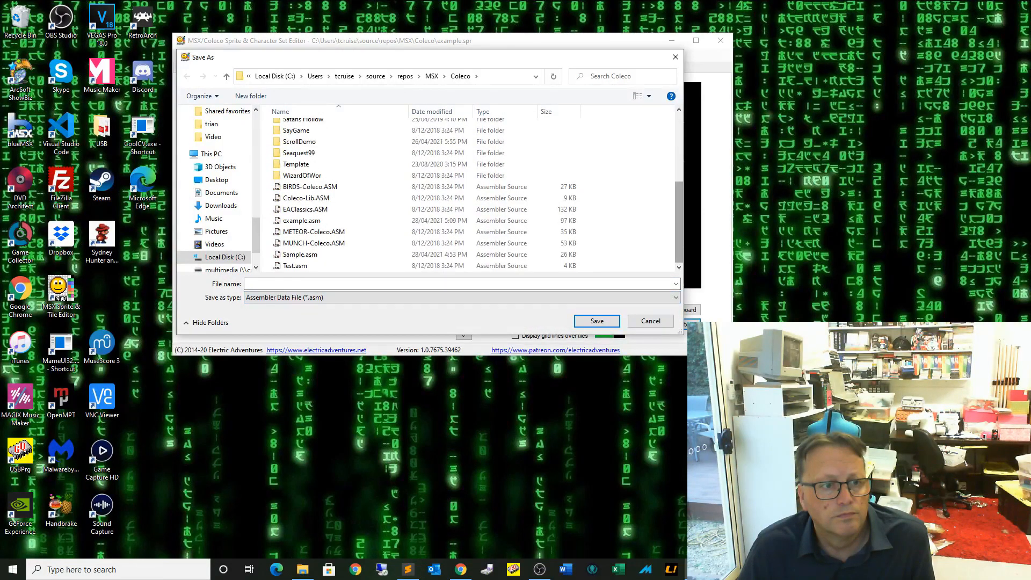
{"action": "left_click", "coordinate": [301, 221]}
{"action": "left_click", "coordinate": [597, 321]}
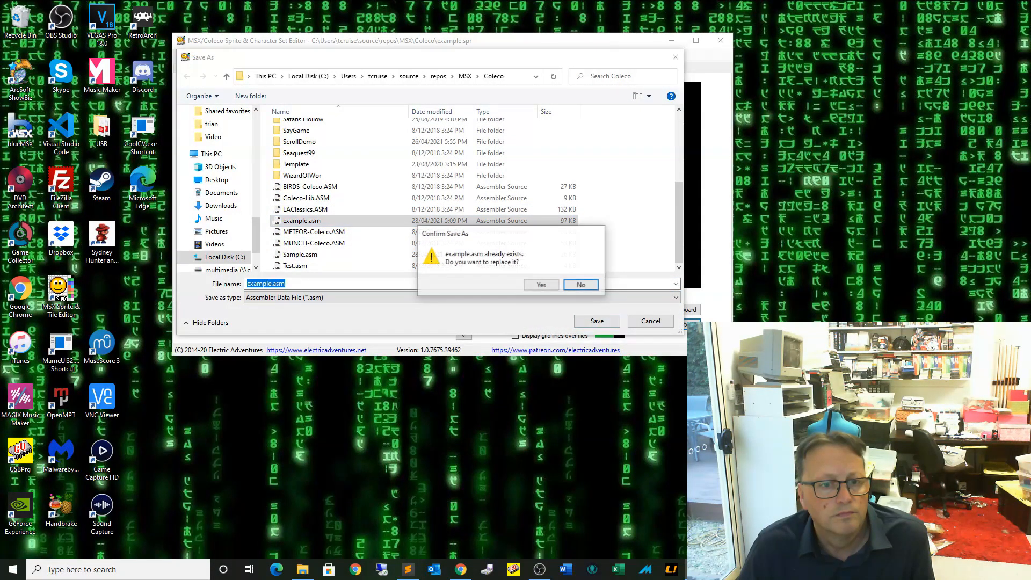
{"action": "left_click", "coordinate": [542, 286]}
Step: Review the RLE pattern and colour data of the tilesets in example.asm in Sublime Text, then minimize it
{"action": "left_click", "coordinate": [408, 569]}
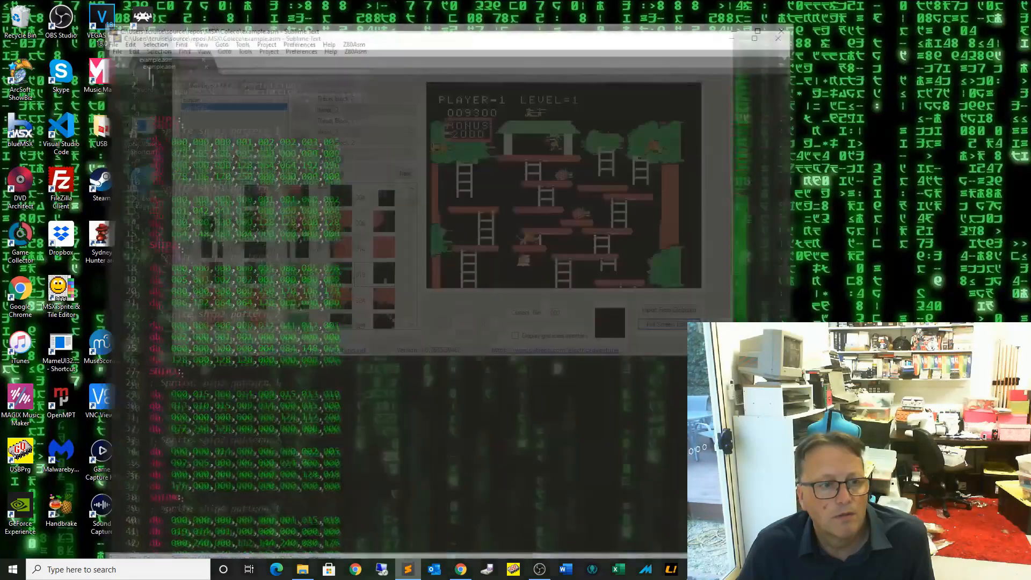
{"action": "scroll", "coordinate": [418, 299], "scroll_direction": "down", "scroll_amount": 7}
{"action": "scroll", "coordinate": [418, 299], "scroll_direction": "down", "scroll_amount": 10}
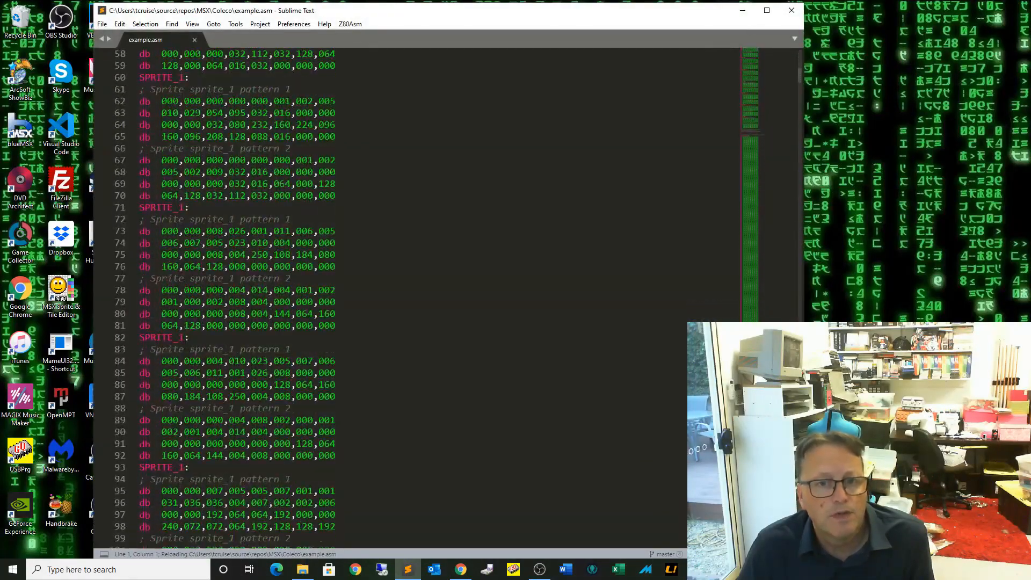
{"action": "scroll", "coordinate": [418, 298], "scroll_direction": "down", "scroll_amount": 13}
{"action": "scroll", "coordinate": [418, 299], "scroll_direction": "down", "scroll_amount": 4}
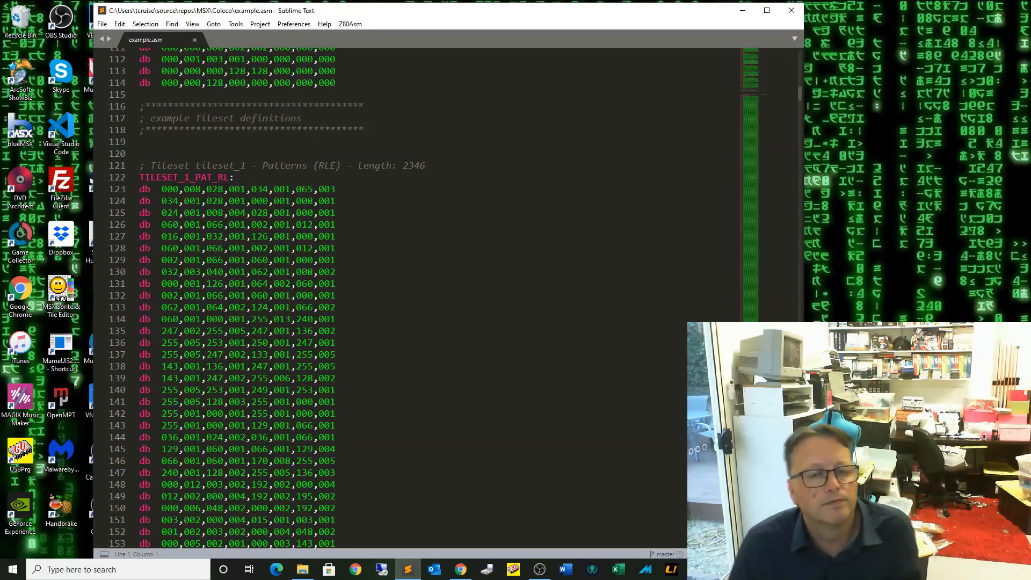
{"action": "scroll", "coordinate": [376, 299], "scroll_direction": "down", "scroll_amount": 20}
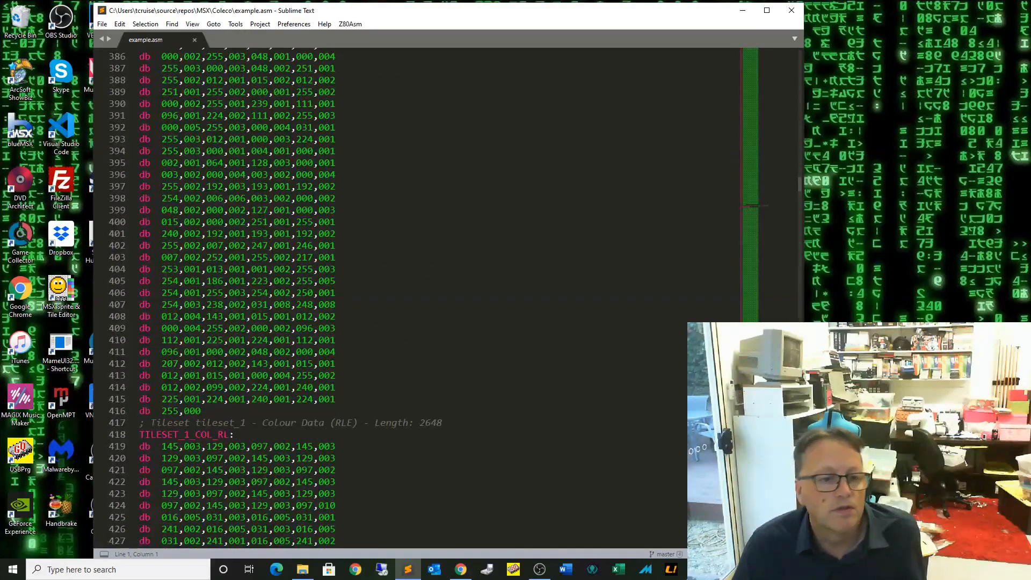
{"action": "scroll", "coordinate": [376, 298], "scroll_direction": "down", "scroll_amount": 20}
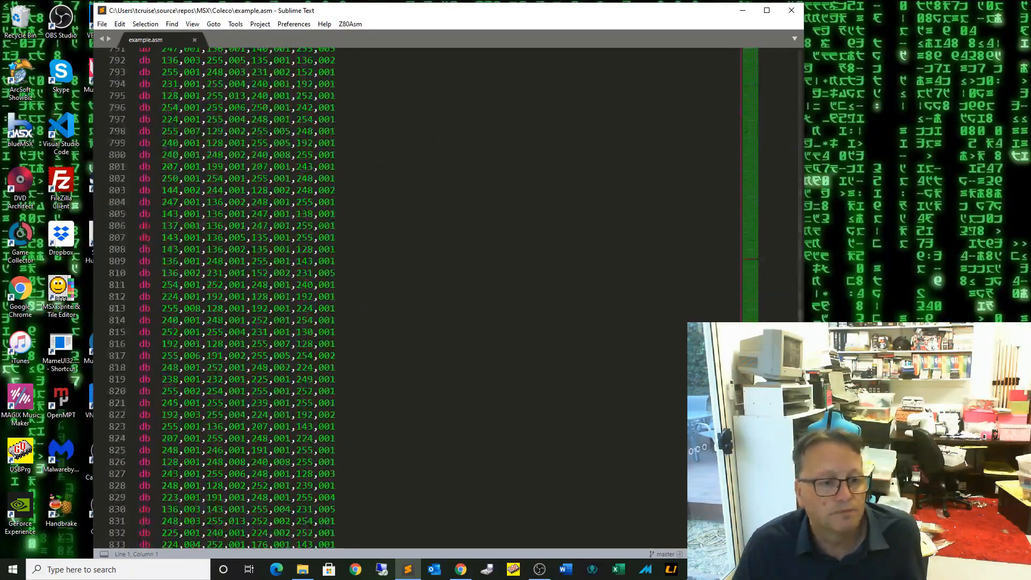
{"action": "scroll", "coordinate": [376, 298], "scroll_direction": "up", "scroll_amount": 8}
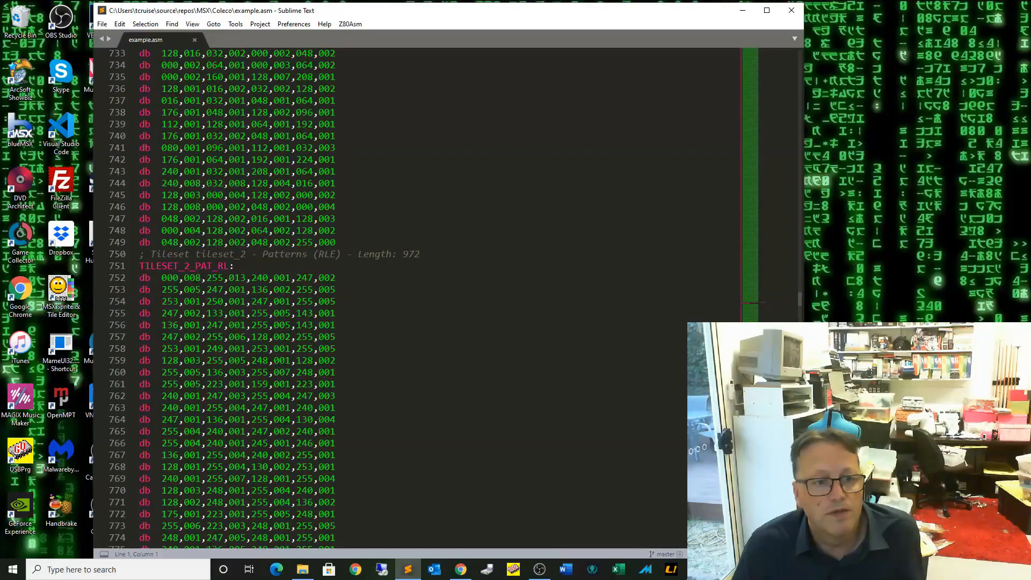
{"action": "scroll", "coordinate": [376, 299], "scroll_direction": "down", "scroll_amount": 20}
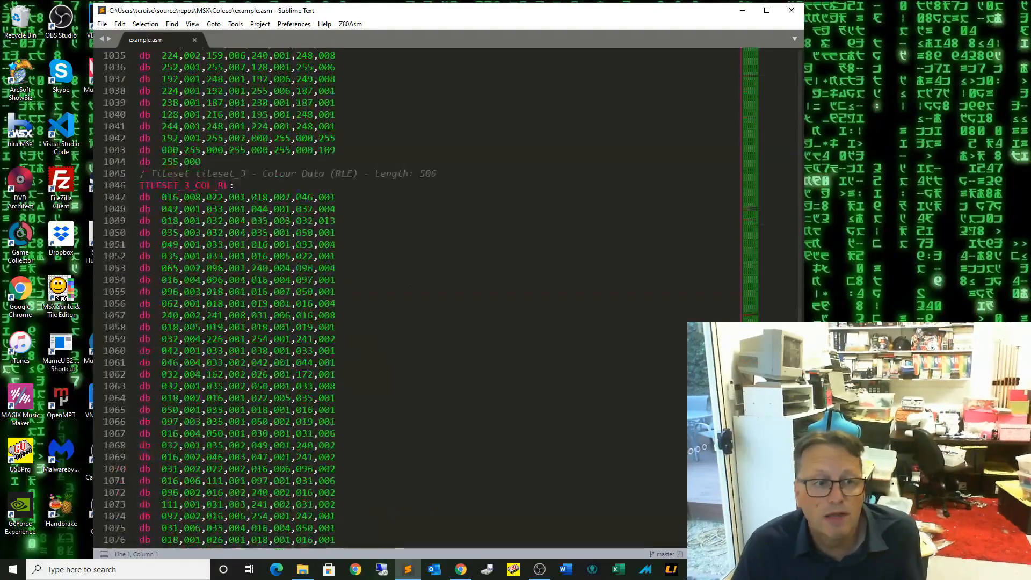
{"action": "left_click_drag", "start_coordinate": [799, 379], "coordinate": [799, 57]}
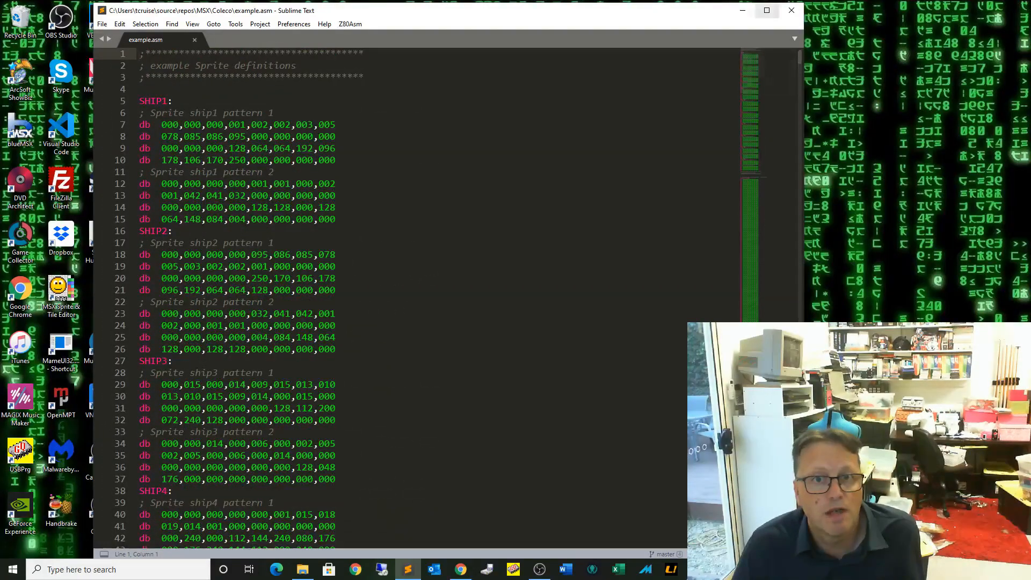
{"action": "left_click", "coordinate": [742, 11]}
Step: Change the output compression method to Pletter and save the options
{"action": "left_click", "coordinate": [184, 55]}
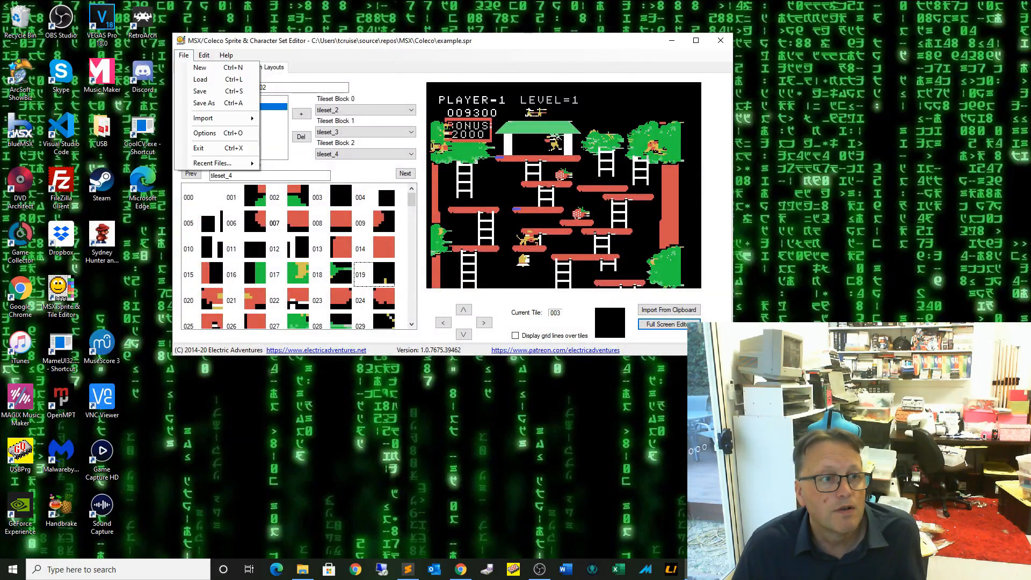
{"action": "left_click", "coordinate": [196, 134]}
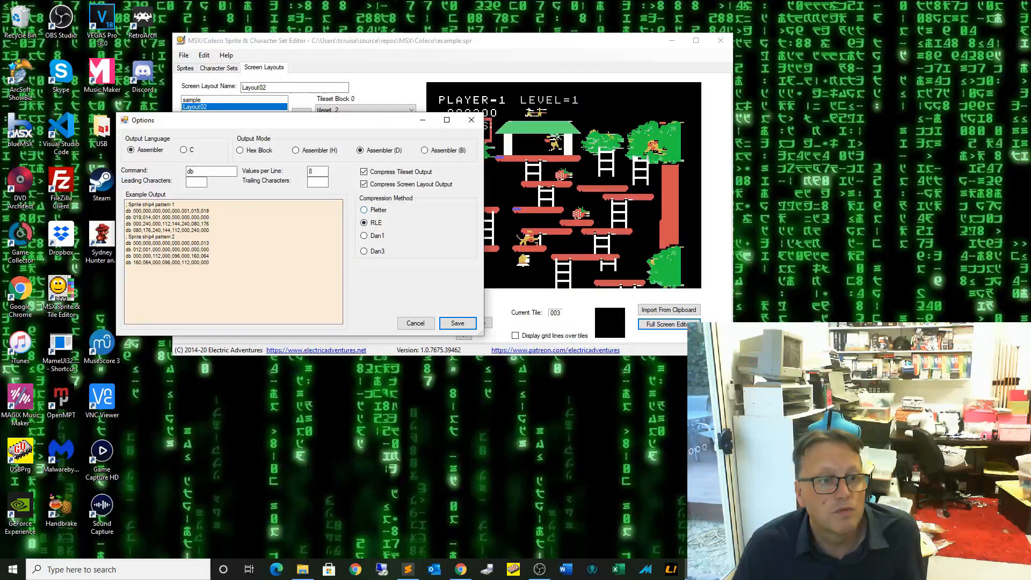
{"action": "left_click", "coordinate": [457, 323]}
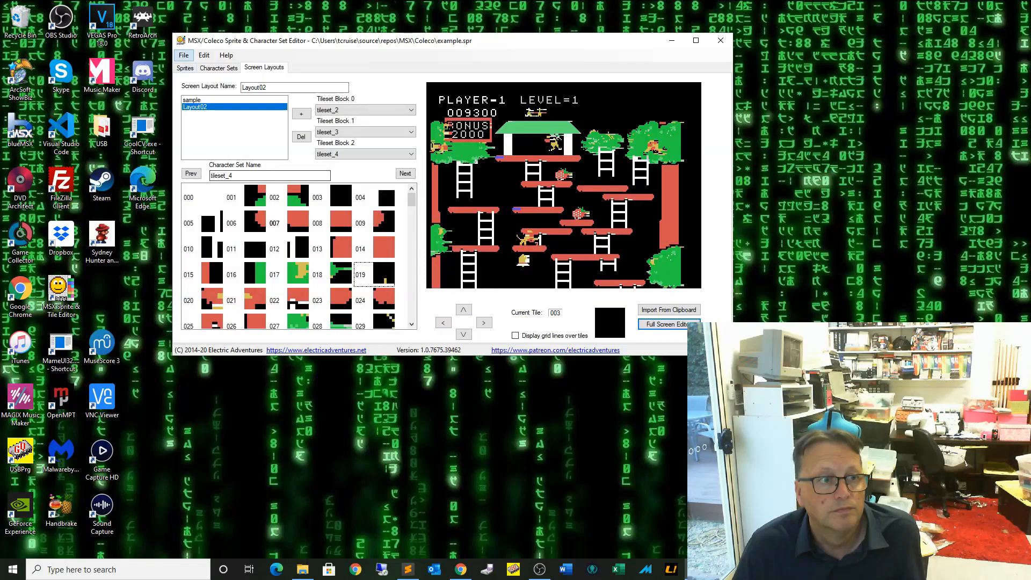
Step: Export the project with Pletter compression as an Assembler Data File, replacing example.asm
{"action": "left_click", "coordinate": [183, 55]}
{"action": "left_click", "coordinate": [204, 103]}
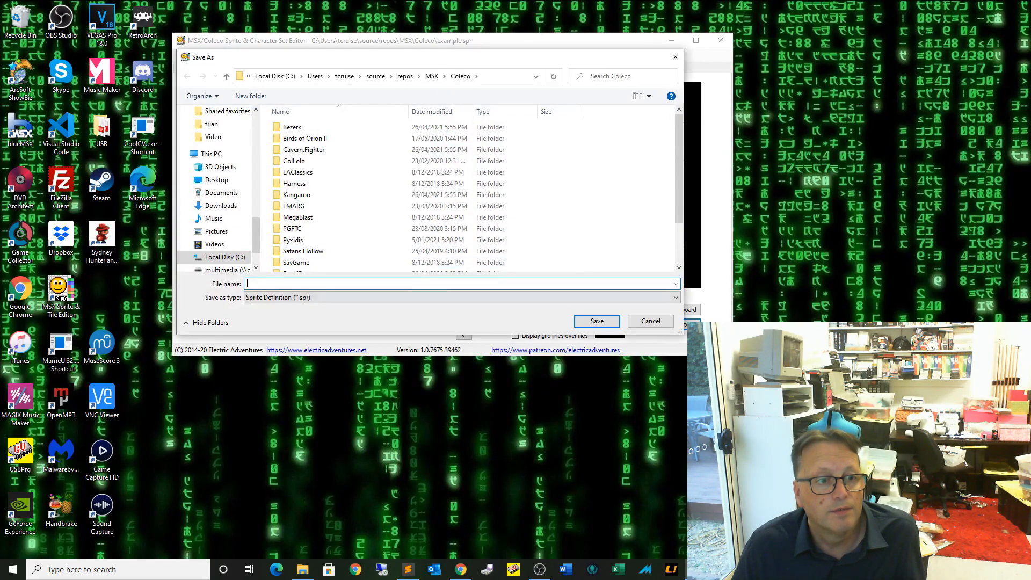
{"action": "left_click", "coordinate": [462, 297]}
{"action": "left_click", "coordinate": [284, 317]}
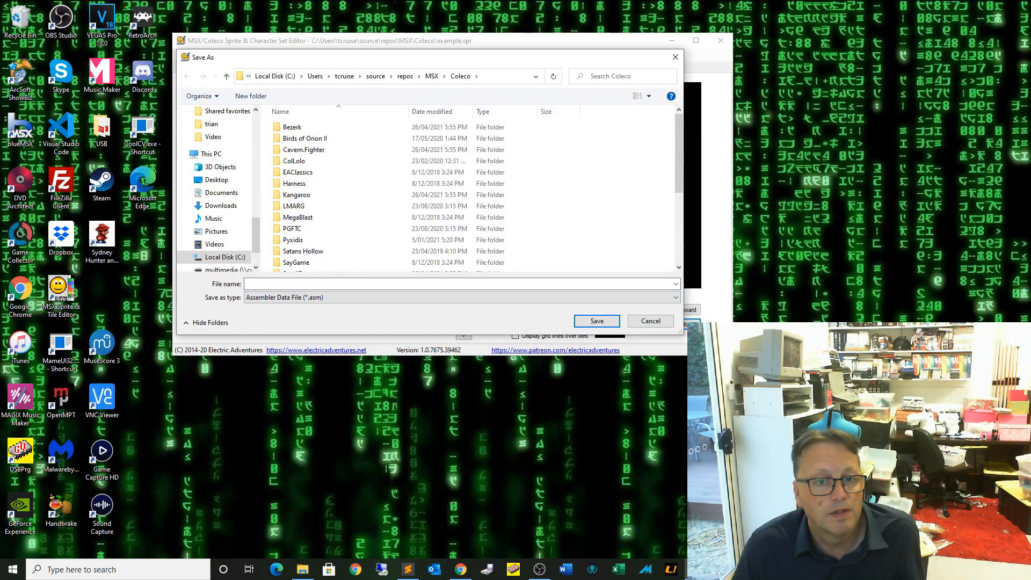
{"action": "left_click_drag", "start_coordinate": [679, 153], "coordinate": [679, 228]}
{"action": "left_click", "coordinate": [302, 220]}
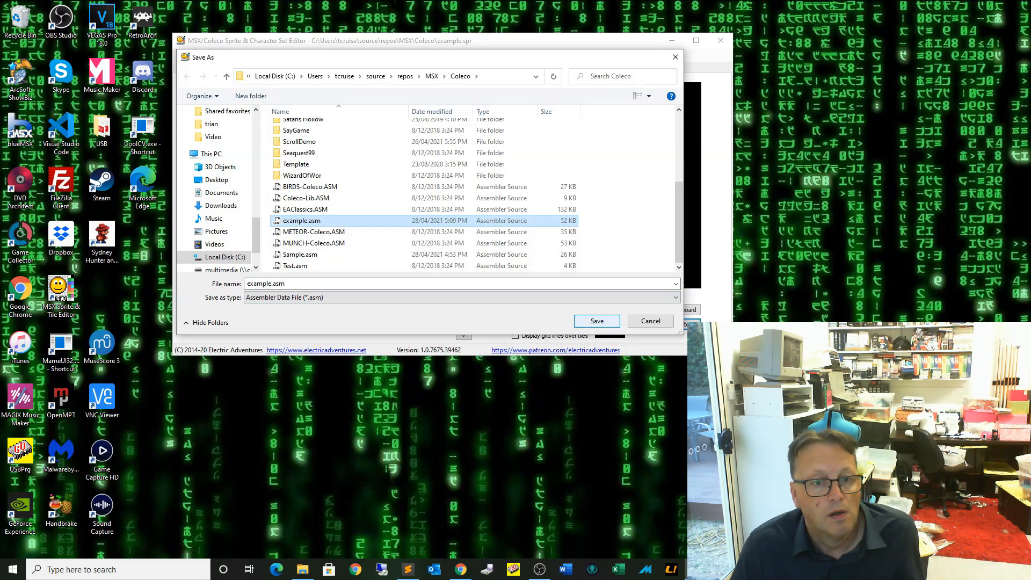
{"action": "left_click", "coordinate": [597, 321]}
{"action": "left_click", "coordinate": [542, 285]}
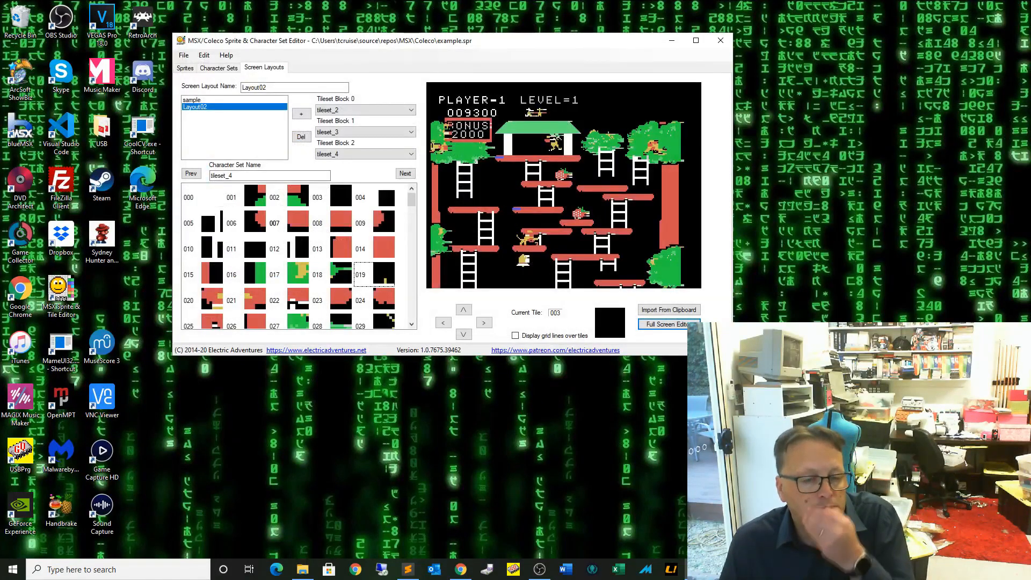
Step: Check the Pletter-compressed tileset_1 patterns in example.asm in Sublime Text and highlight their length value
{"action": "left_click", "coordinate": [408, 569]}
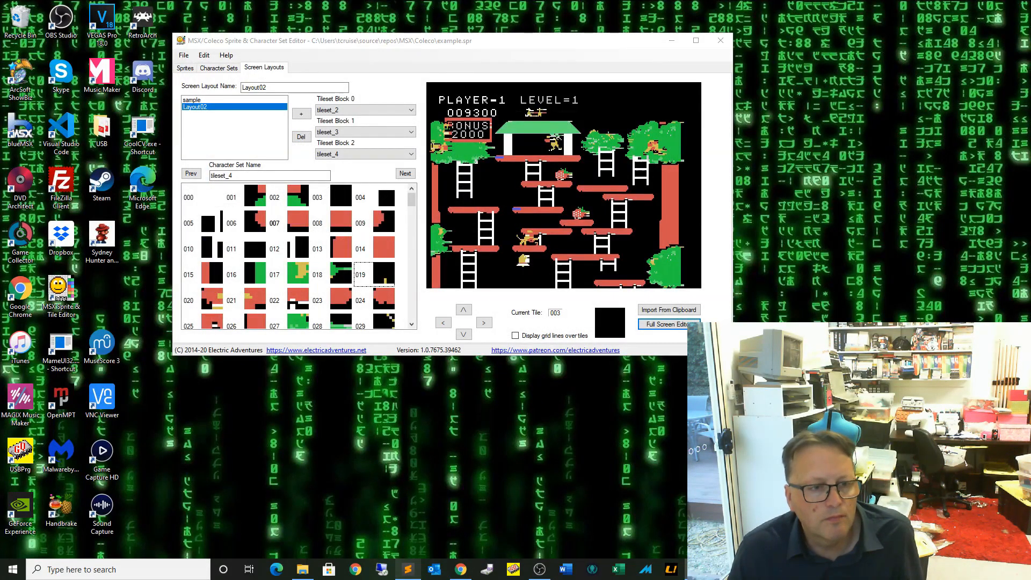
{"action": "scroll", "coordinate": [446, 298], "scroll_direction": "down", "scroll_amount": 13}
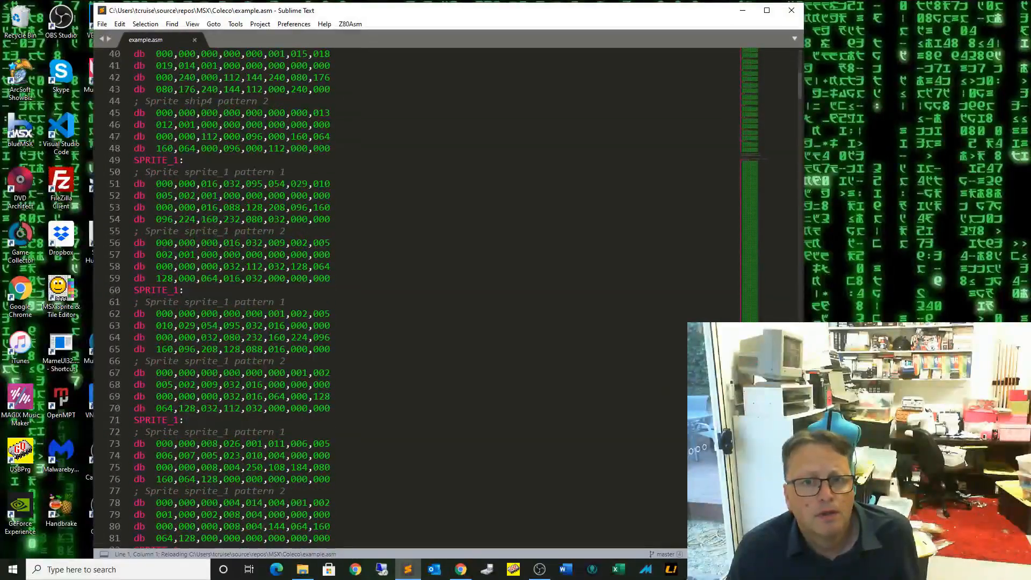
{"action": "scroll", "coordinate": [446, 298], "scroll_direction": "down", "scroll_amount": 20}
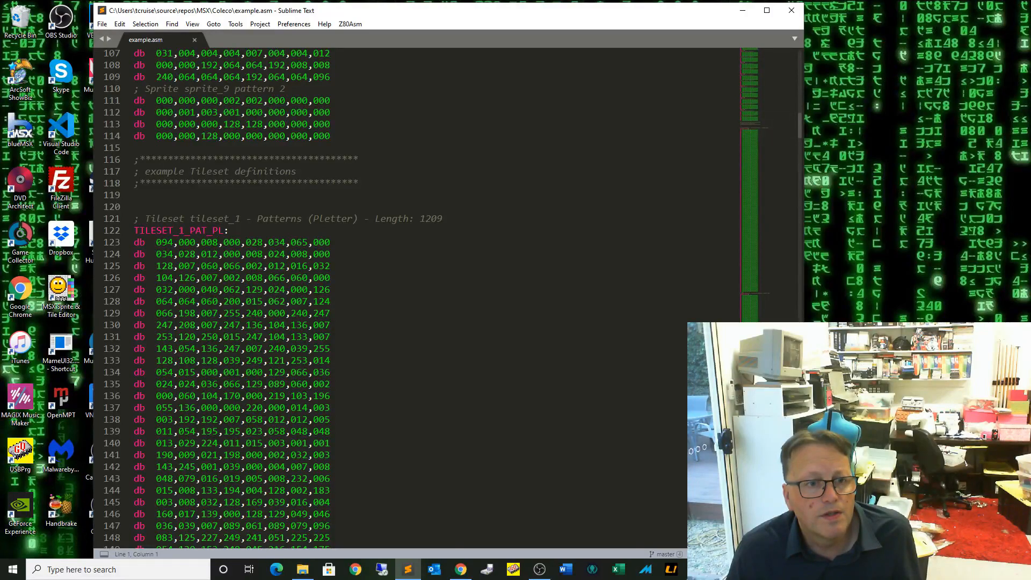
{"action": "left_click_drag", "start_coordinate": [420, 219], "coordinate": [443, 218]}
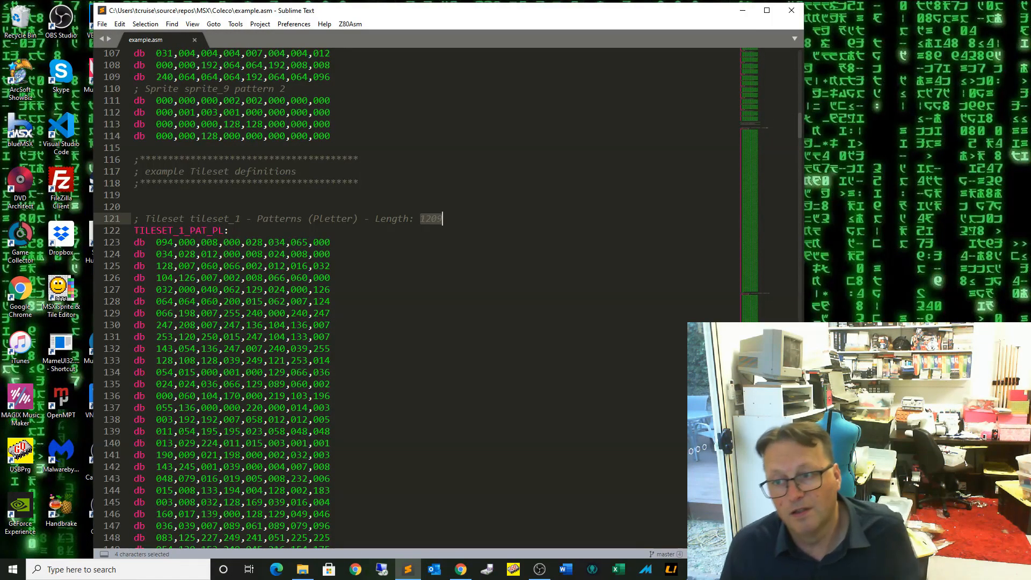
Step: Review the Pletter-compressed pattern and colour data of tileset_1 through tileset_4 in example.asm
{"action": "scroll", "coordinate": [443, 219], "scroll_direction": "down", "scroll_amount": 20}
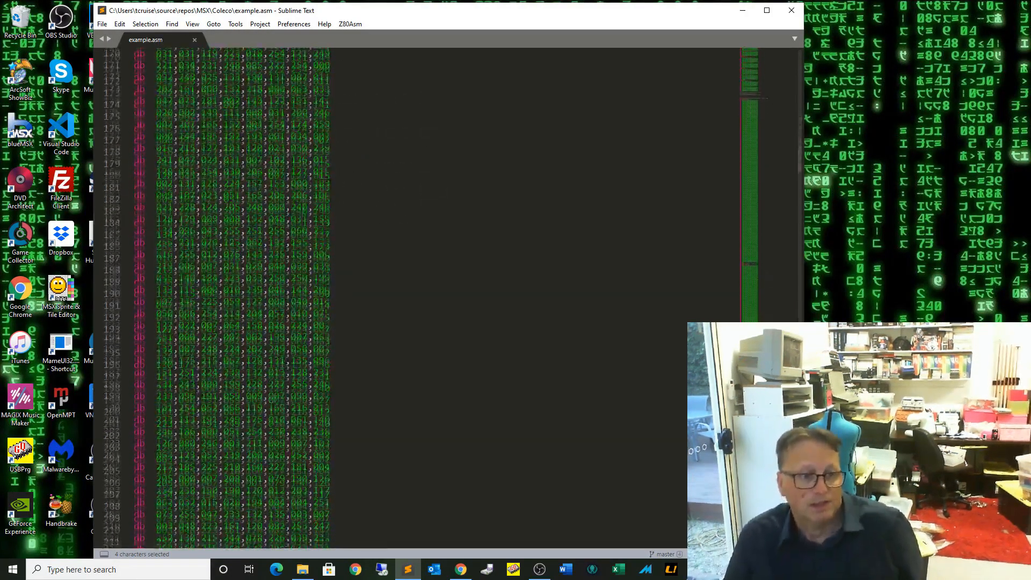
{"action": "scroll", "coordinate": [444, 219], "scroll_direction": "down", "scroll_amount": 20}
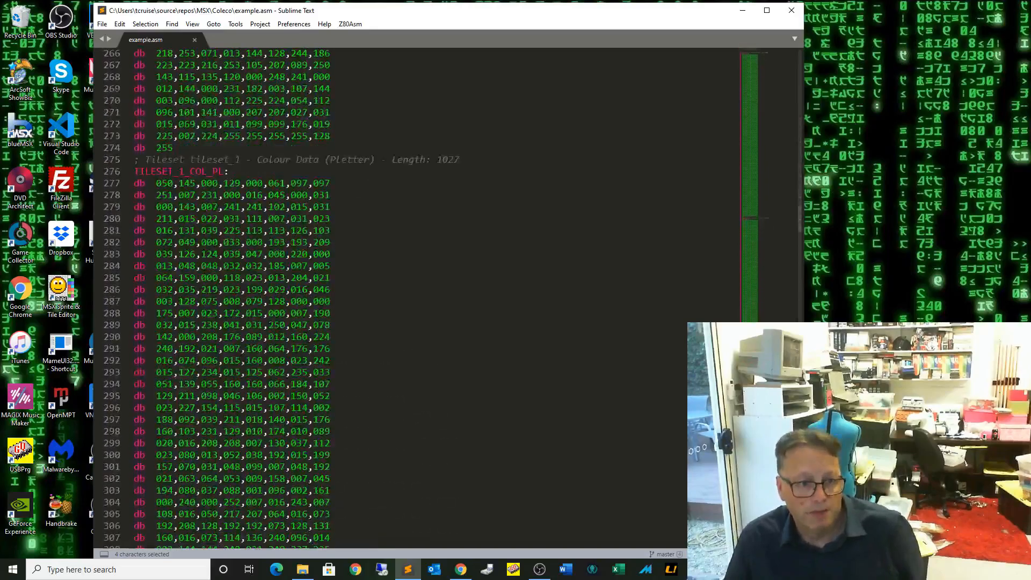
{"action": "scroll", "coordinate": [443, 219], "scroll_direction": "down", "scroll_amount": 6}
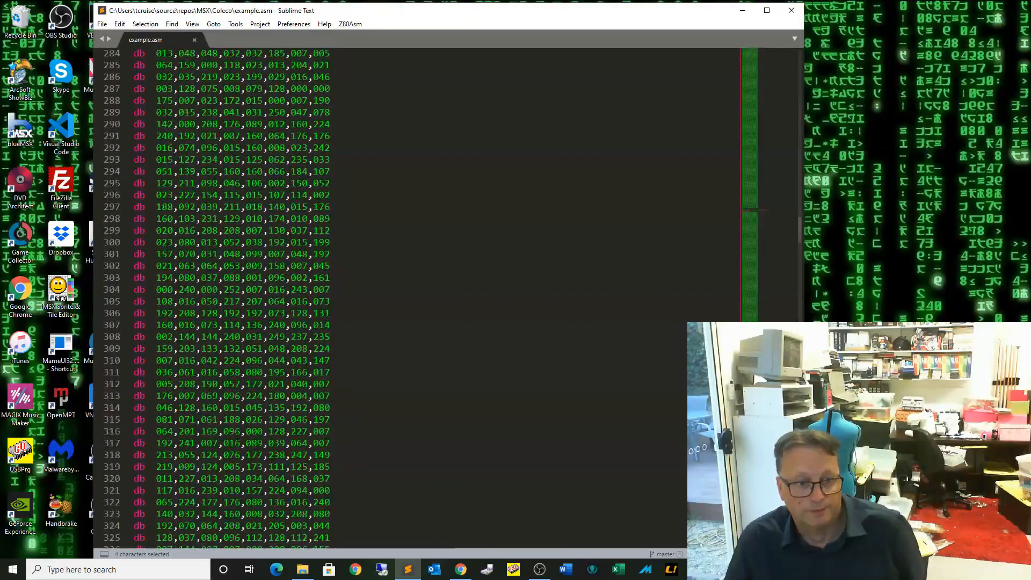
{"action": "scroll", "coordinate": [443, 219], "scroll_direction": "up", "scroll_amount": 15}
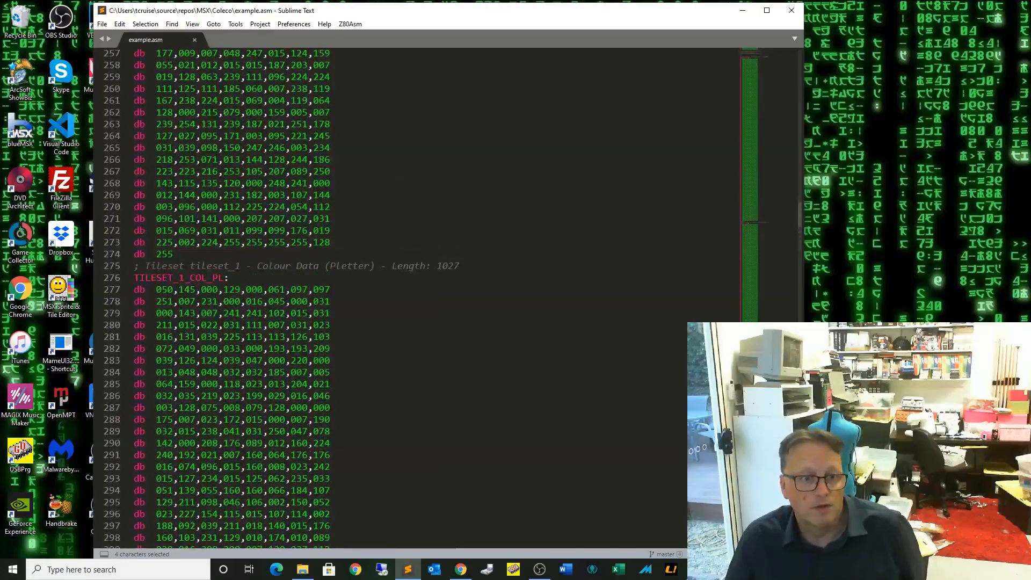
{"action": "scroll", "coordinate": [443, 219], "scroll_direction": "down", "scroll_amount": 20}
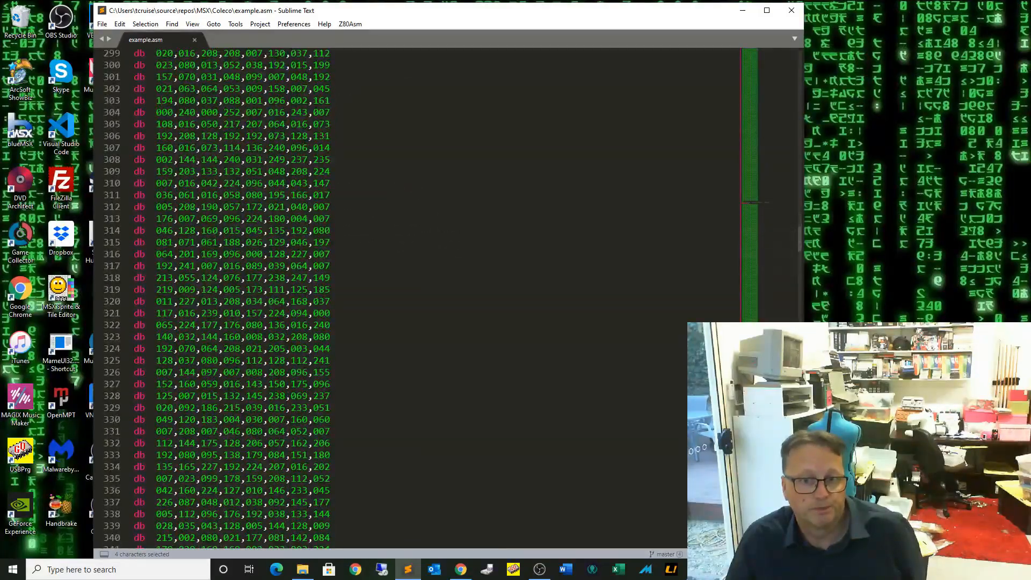
{"action": "scroll", "coordinate": [443, 219], "scroll_direction": "down", "scroll_amount": 15}
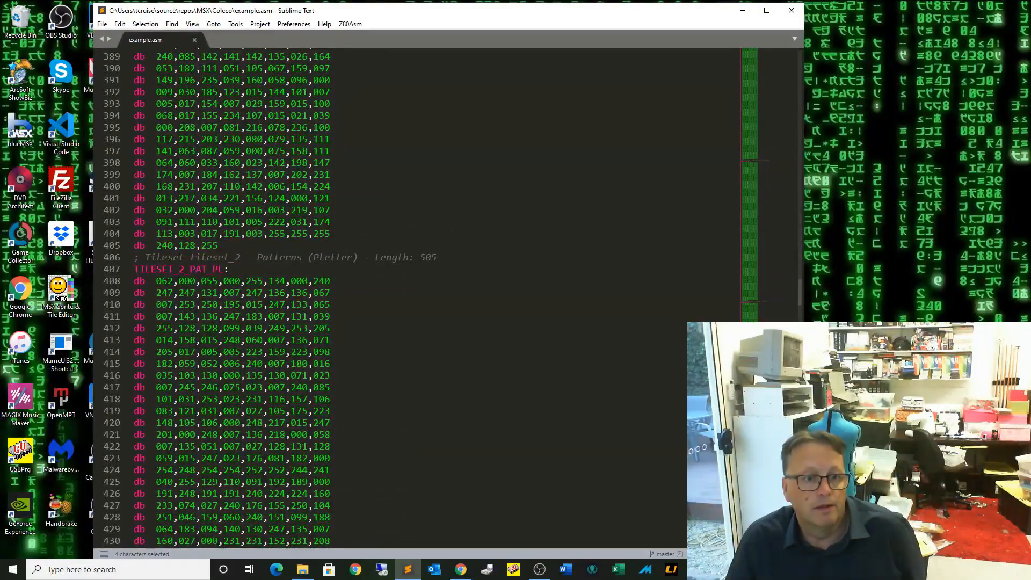
{"action": "scroll", "coordinate": [443, 218], "scroll_direction": "down", "scroll_amount": 20}
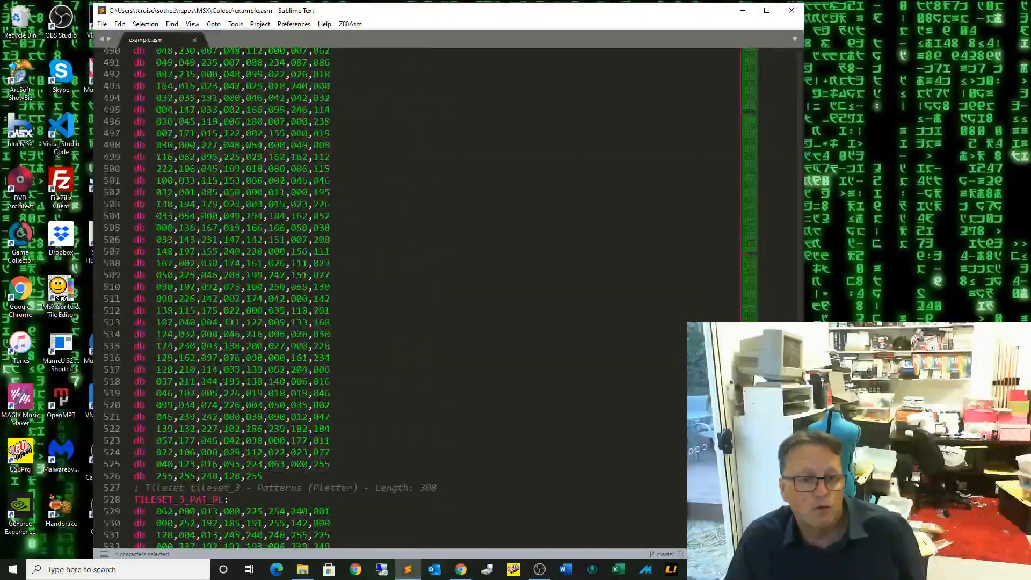
{"action": "scroll", "coordinate": [443, 218], "scroll_direction": "down", "scroll_amount": 15}
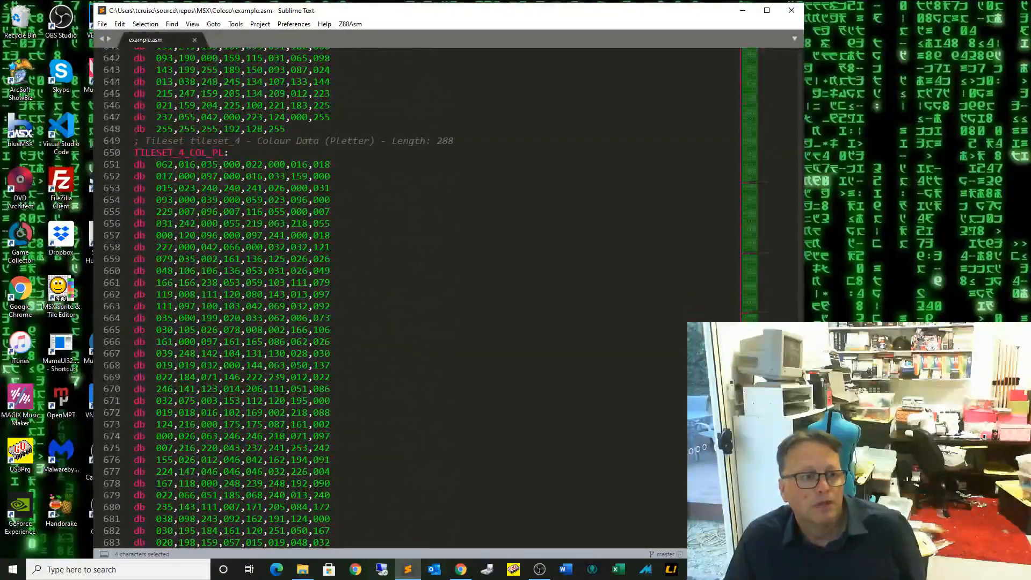
Step: Review the Pletter-compressed screen layouts sample and Layout02 in example.asm, then go back up through the tileset data
{"action": "scroll", "coordinate": [231, 301], "scroll_direction": "down", "scroll_amount": 20}
{"action": "scroll", "coordinate": [231, 301], "scroll_direction": "down", "scroll_amount": 4}
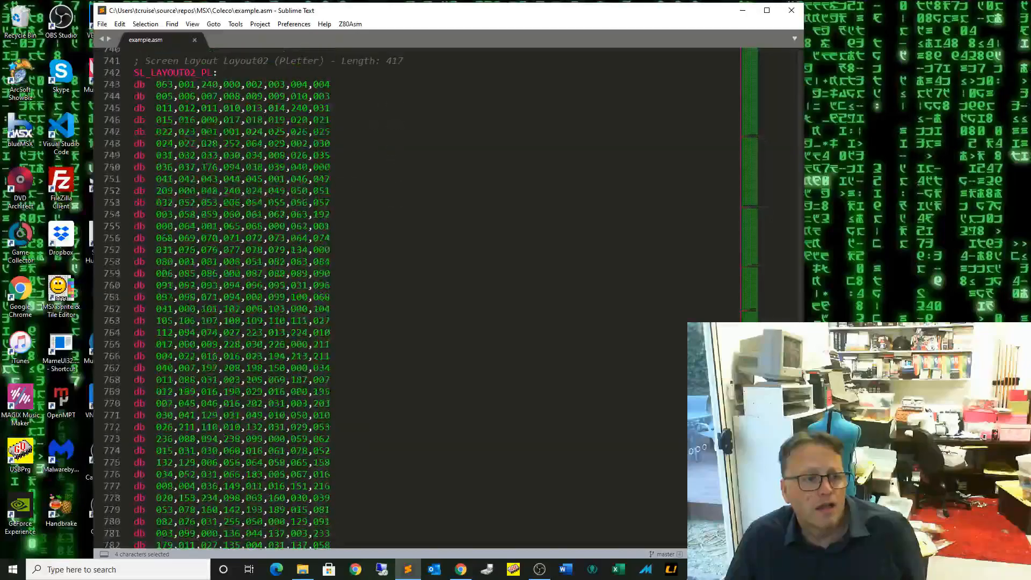
{"action": "scroll", "coordinate": [231, 301], "scroll_direction": "up", "scroll_amount": 10}
{"action": "scroll", "coordinate": [231, 301], "scroll_direction": "down", "scroll_amount": 6}
{"action": "scroll", "coordinate": [231, 301], "scroll_direction": "down", "scroll_amount": 3}
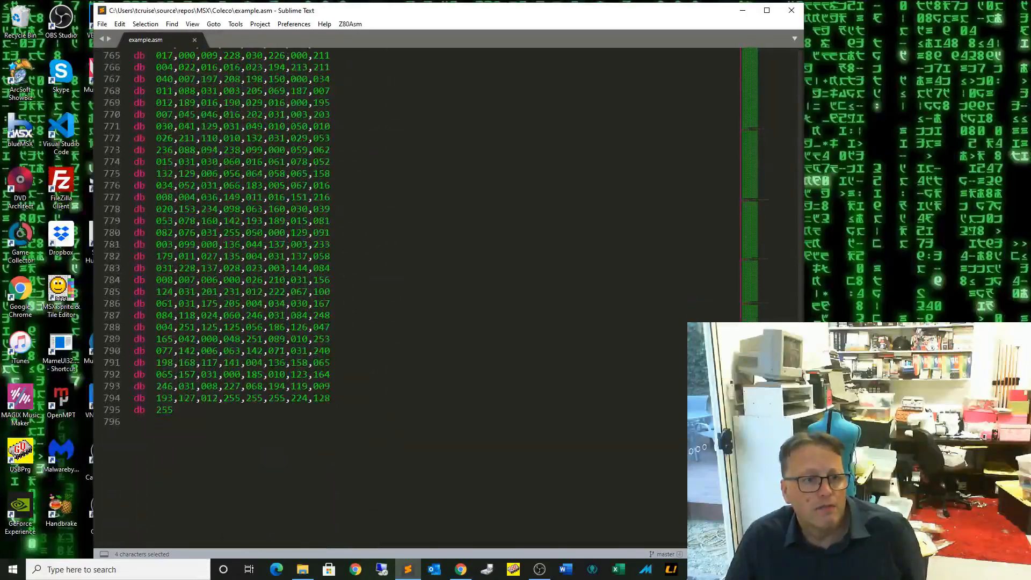
{"action": "scroll", "coordinate": [231, 301], "scroll_direction": "up", "scroll_amount": 5}
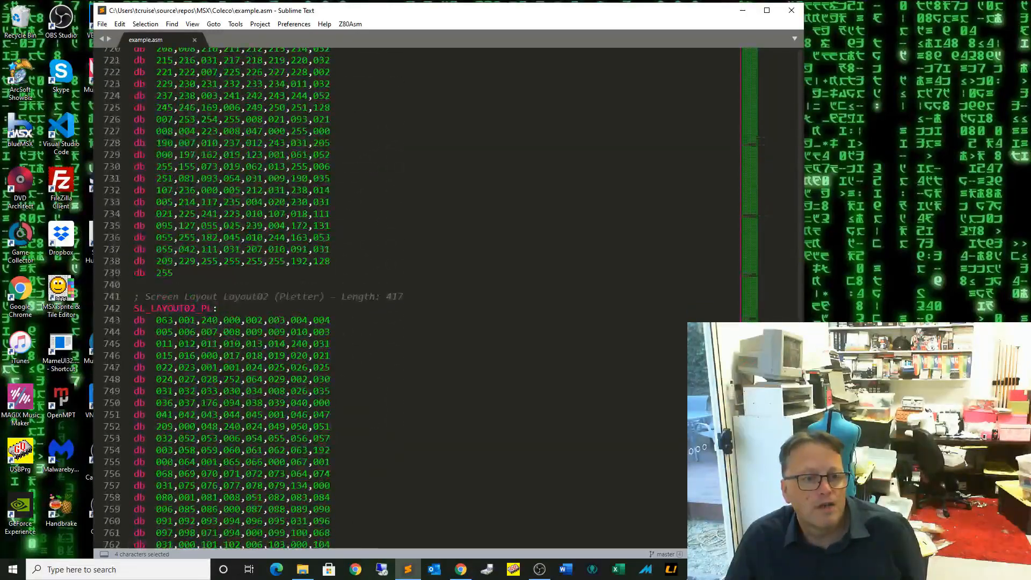
{"action": "scroll", "coordinate": [231, 301], "scroll_direction": "up", "scroll_amount": 12}
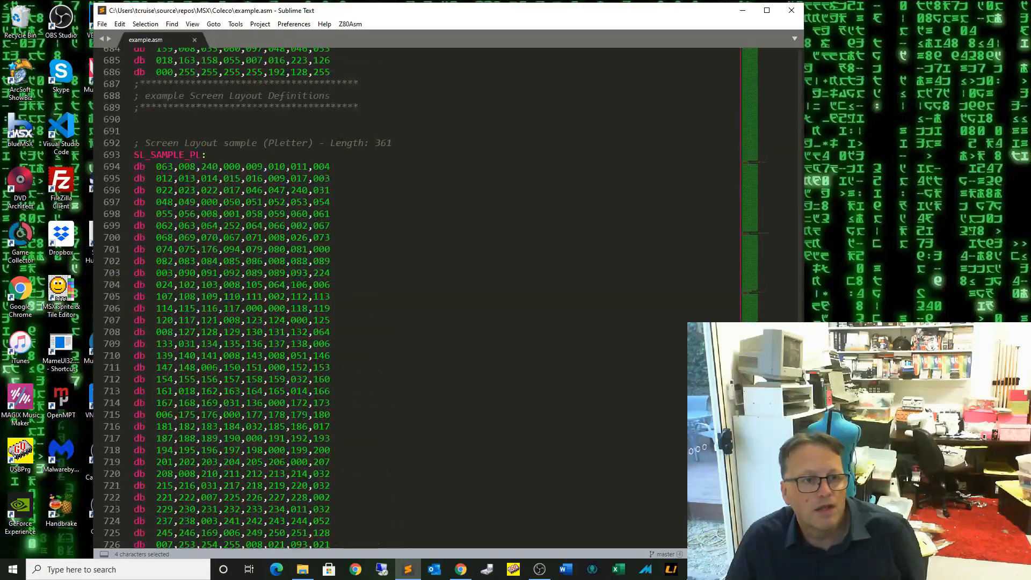
{"action": "scroll", "coordinate": [231, 301], "scroll_direction": "up", "scroll_amount": 19}
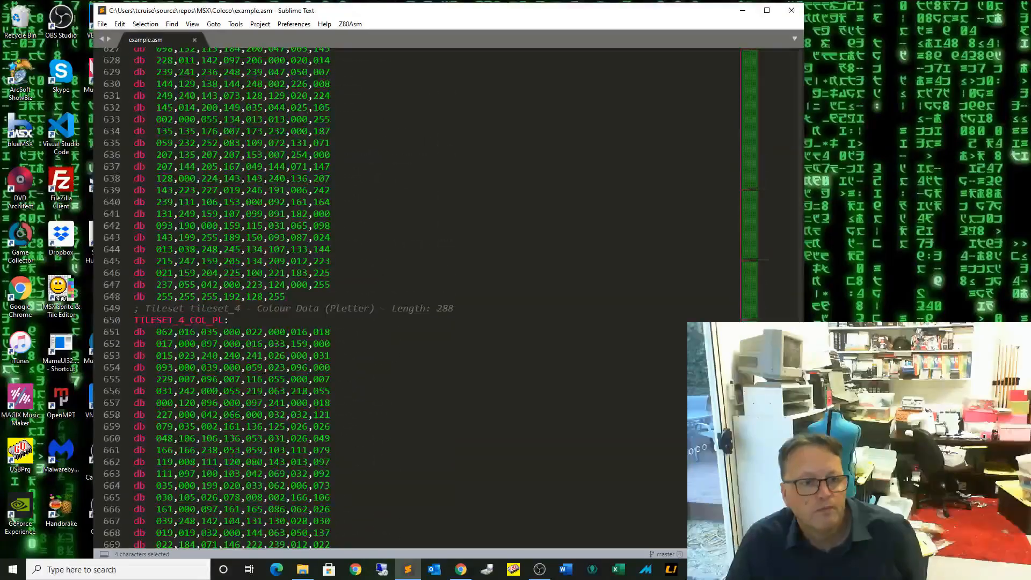
{"action": "scroll", "coordinate": [231, 300], "scroll_direction": "up", "scroll_amount": 4}
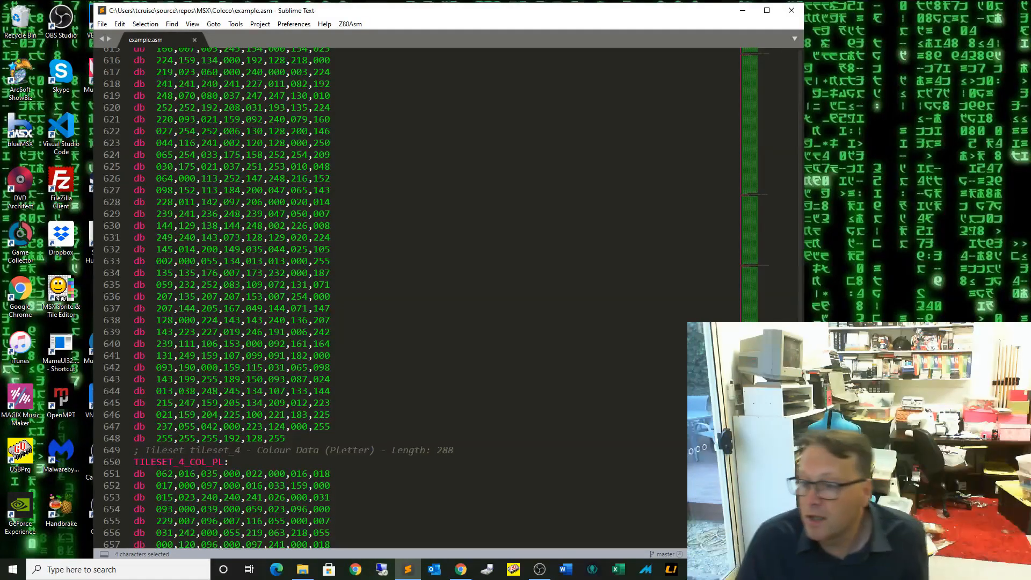
{"action": "scroll", "coordinate": [231, 301], "scroll_direction": "up", "scroll_amount": 18}
{"action": "scroll", "coordinate": [231, 300], "scroll_direction": "up", "scroll_amount": 3}
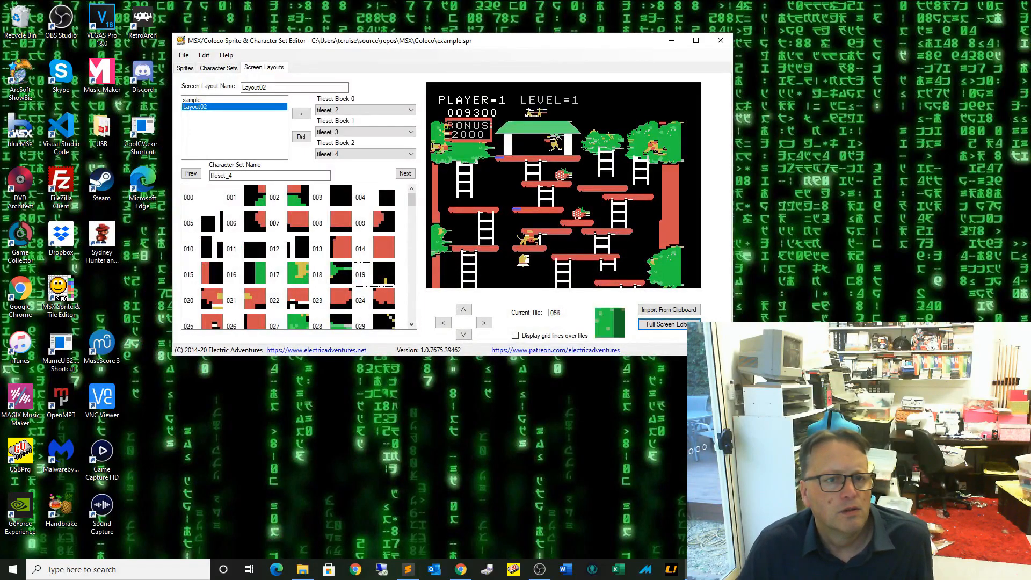
Step: Switch to the MSX/Coleco Sprite & Character Set Editor and open the recent project kangaroo.spr
{"action": "left_click", "coordinate": [184, 55]}
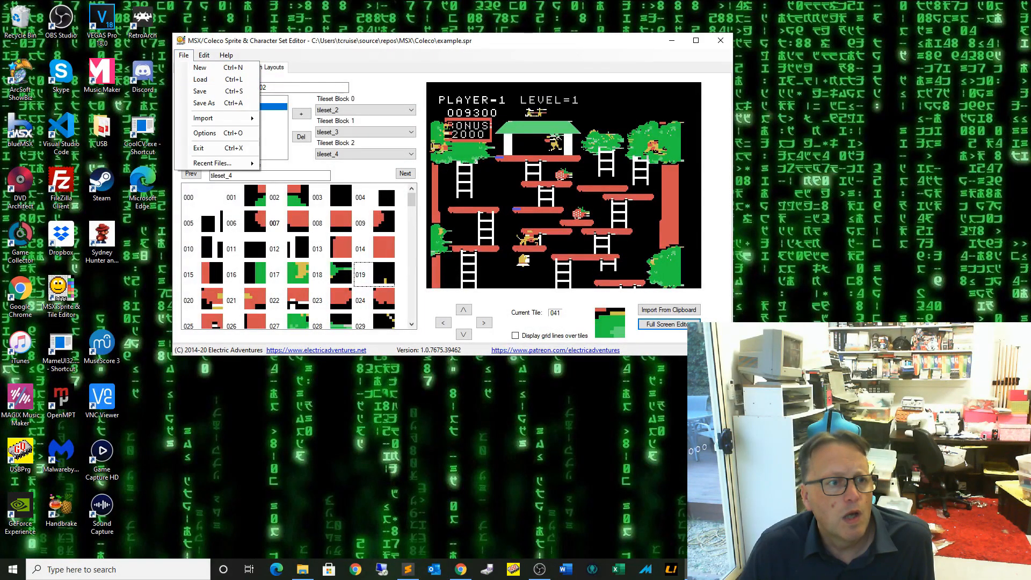
{"action": "mouse_move", "coordinate": [215, 164]}
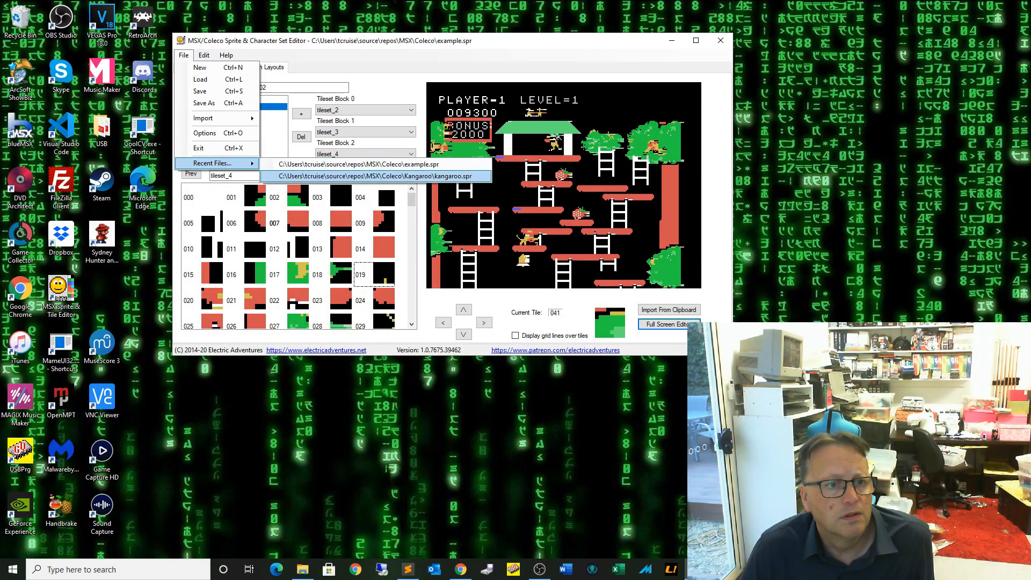
{"action": "left_click", "coordinate": [376, 177]}
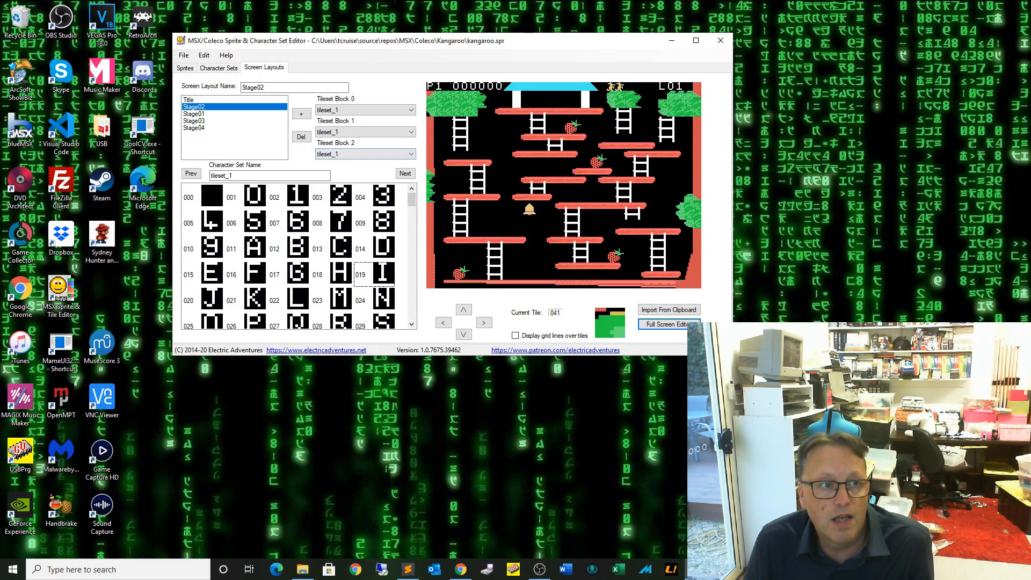
Step: Show the Kangaroo project's sprites and look through the Monkey Run and Monkey Climb sprites
{"action": "left_click", "coordinate": [185, 68]}
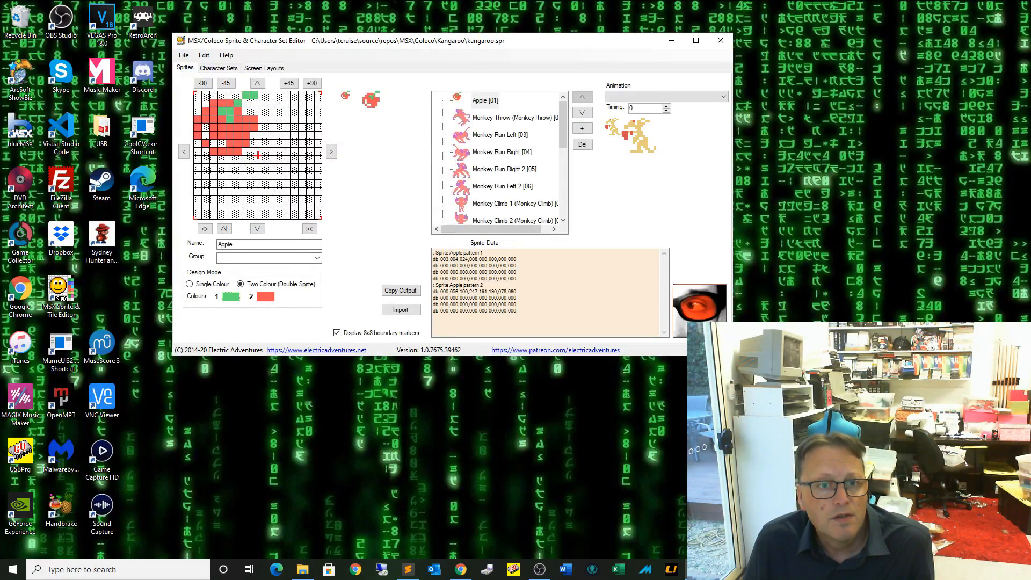
{"action": "mouse_move", "coordinate": [562, 124]}
{"action": "left_mouse_down"}
{"action": "mouse_move", "coordinate": [563, 188]}
{"action": "mouse_move", "coordinate": [563, 124]}
{"action": "left_mouse_up"}
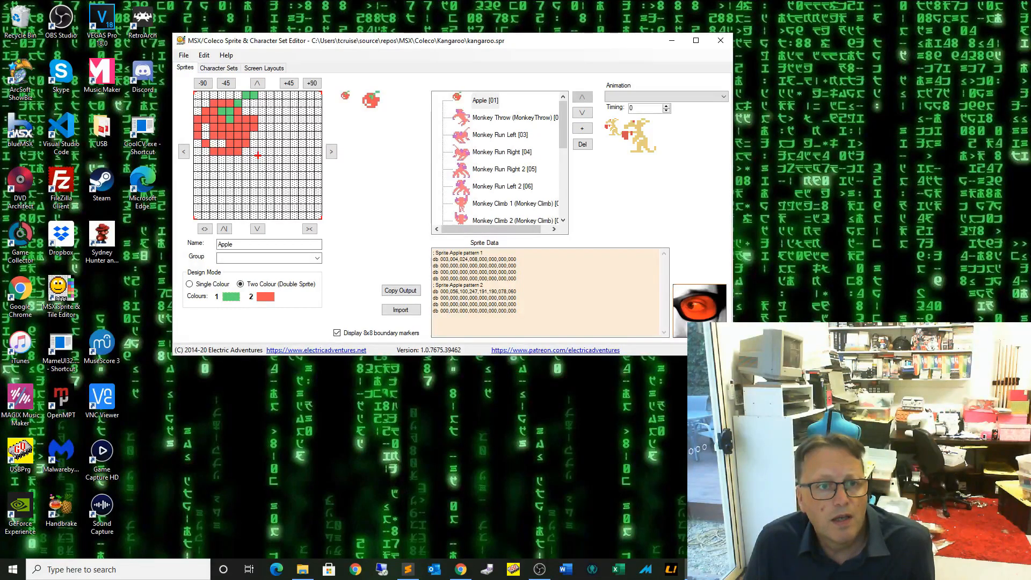
{"action": "left_click", "coordinate": [500, 135]}
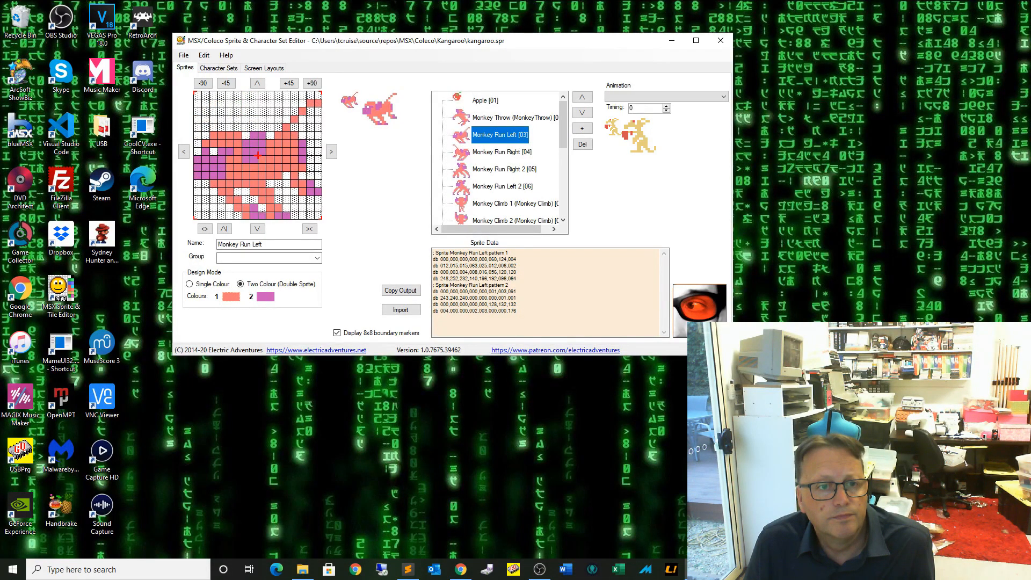
{"action": "left_click", "coordinate": [502, 152]}
{"action": "left_click", "coordinate": [503, 169]}
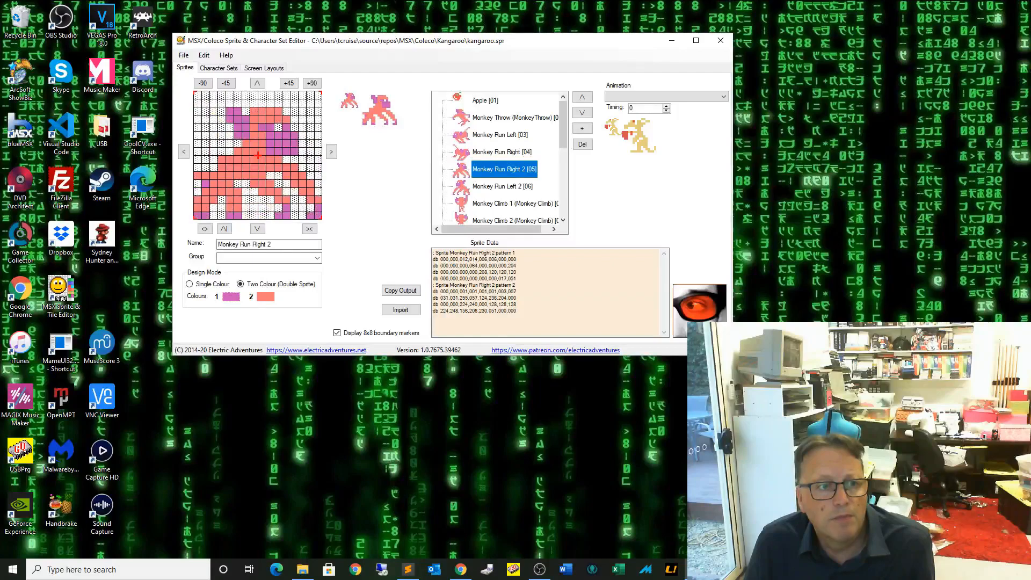
{"action": "left_click", "coordinate": [502, 186]}
{"action": "key", "text": "Down"}
{"action": "key", "text": "Down"}
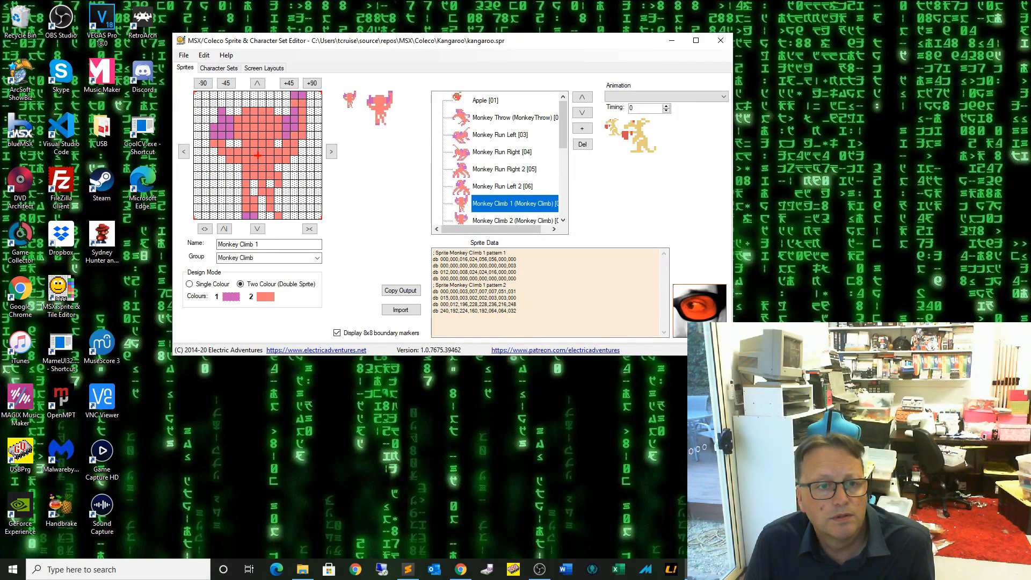
Step: Look at the Joey Left and Joey Right sprites further down the list, then reselect the Apple sprite
{"action": "left_click", "coordinate": [563, 221]}
{"action": "left_click", "coordinate": [563, 221]}
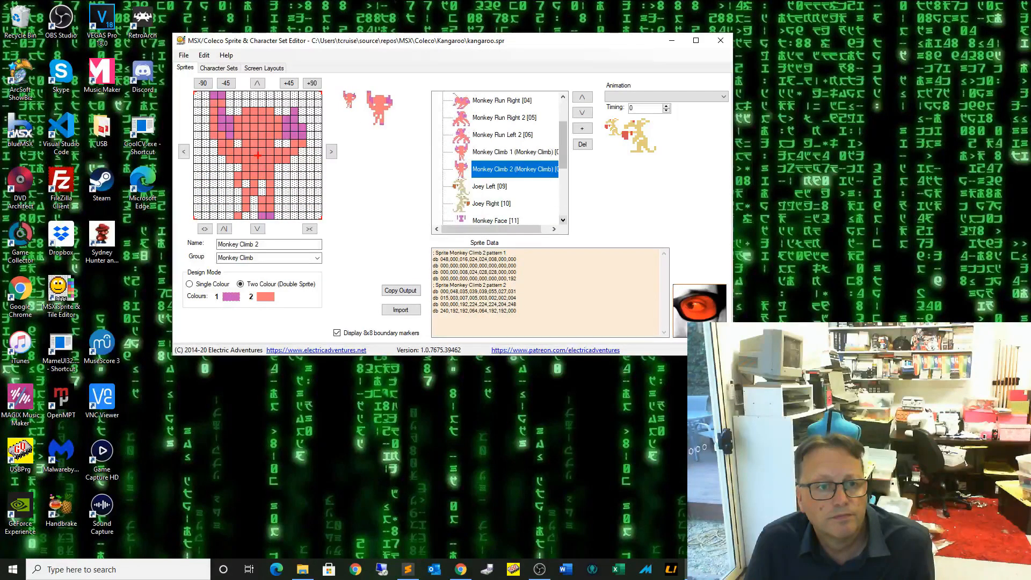
{"action": "left_click", "coordinate": [563, 220]}
{"action": "left_click", "coordinate": [563, 220]}
{"action": "key", "text": "Down"}
{"action": "key", "text": "Down"}
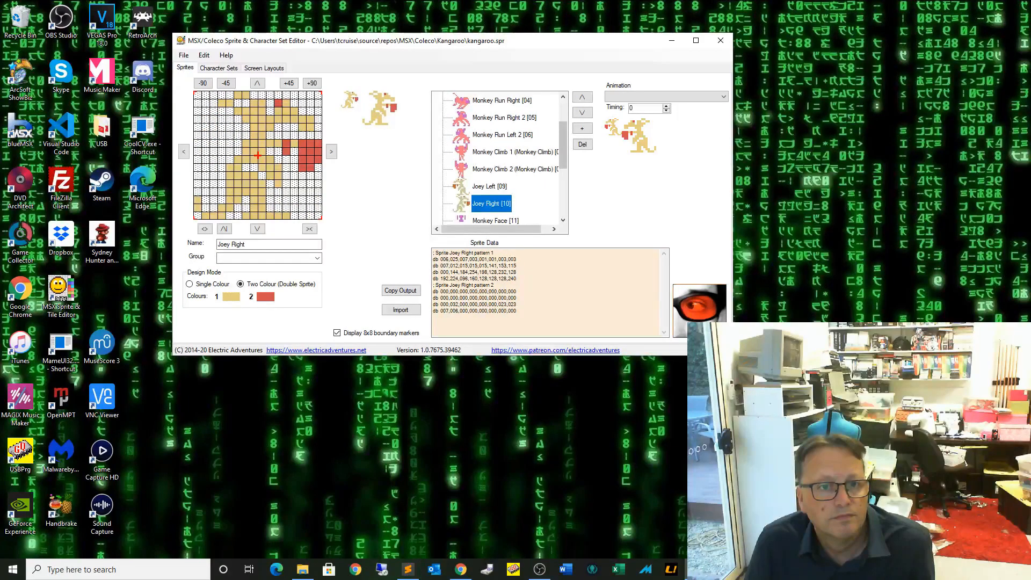
{"action": "scroll", "coordinate": [499, 161], "scroll_direction": "up", "scroll_amount": 1}
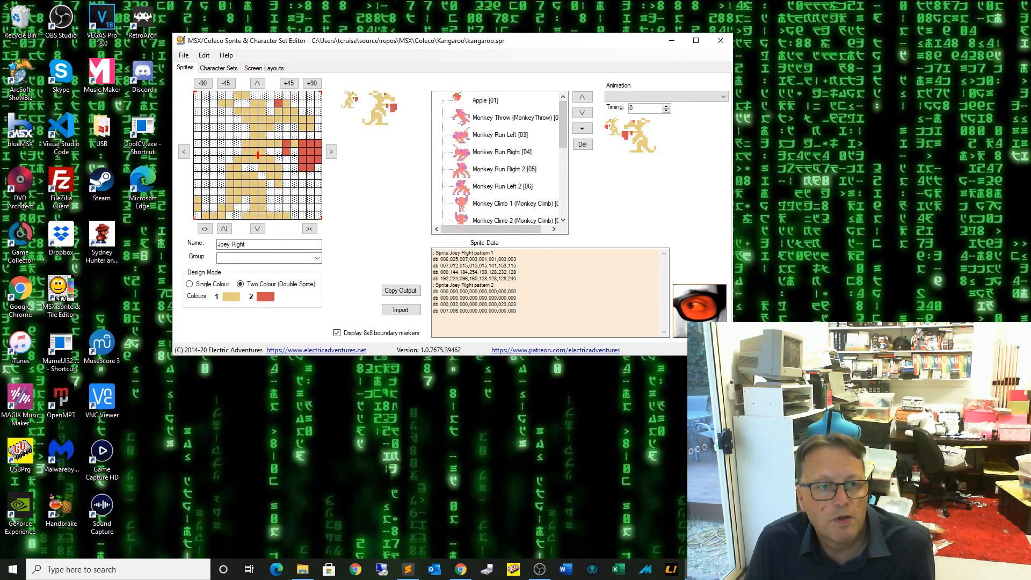
{"action": "key", "text": "Home"}
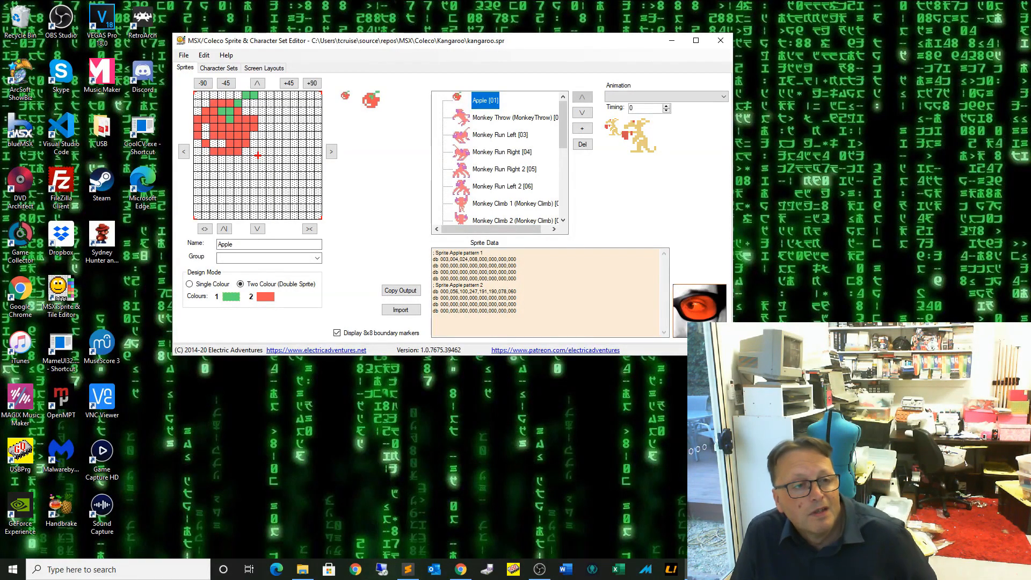
Step: Examine all the tiles of the Kangaroo project's tileset_1 character set, down to tile 255
{"action": "key", "text": "ctrl+Tab"}
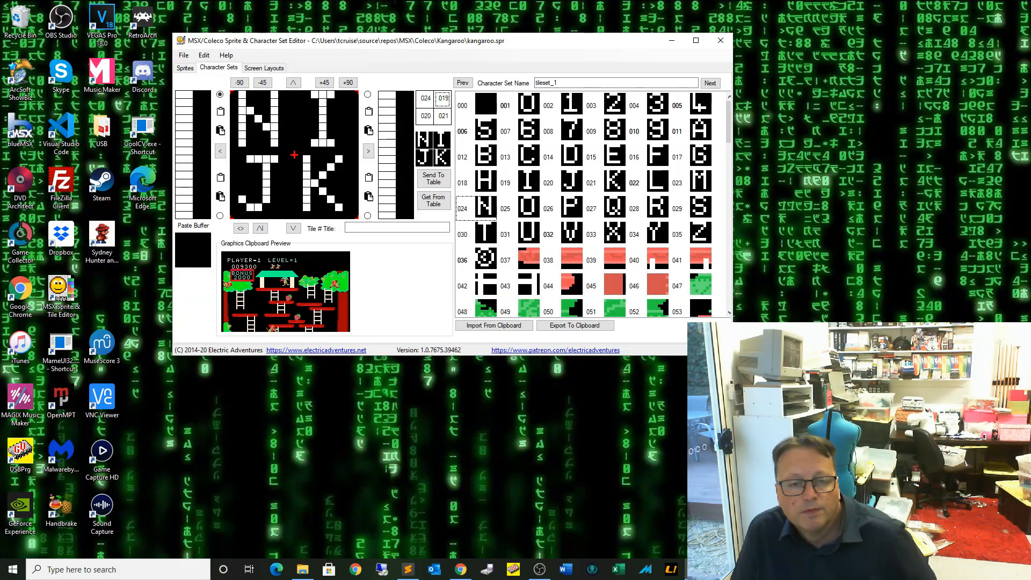
{"action": "scroll", "coordinate": [593, 204], "scroll_direction": "down", "scroll_amount": 6}
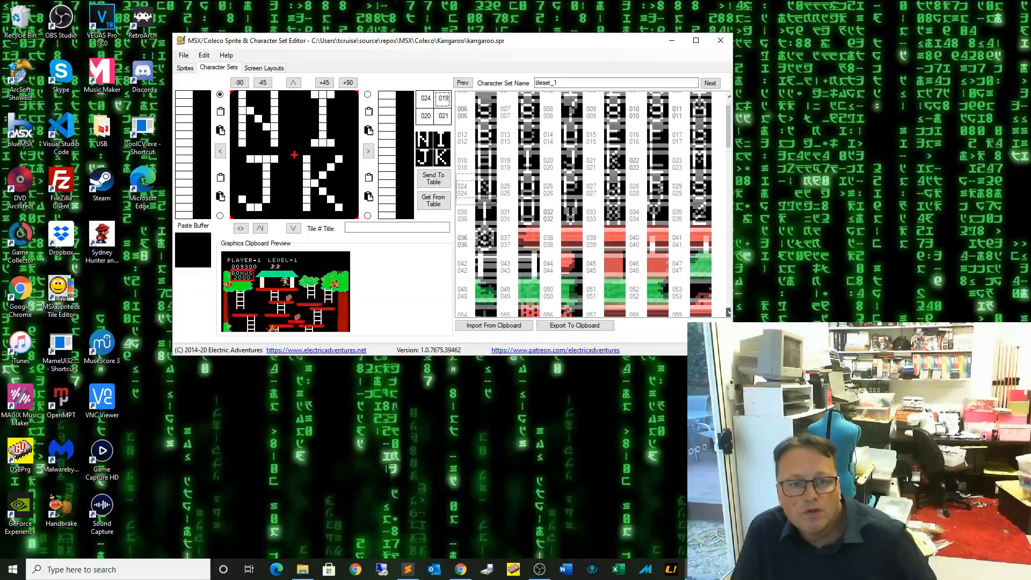
{"action": "scroll", "coordinate": [593, 204], "scroll_direction": "down", "scroll_amount": 5}
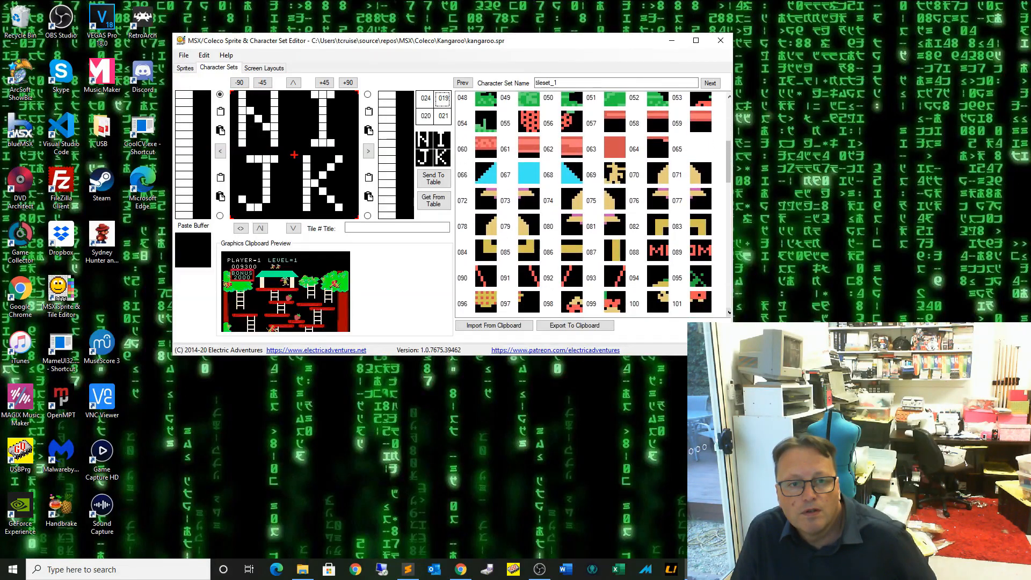
{"action": "scroll", "coordinate": [594, 204], "scroll_direction": "down", "scroll_amount": 8}
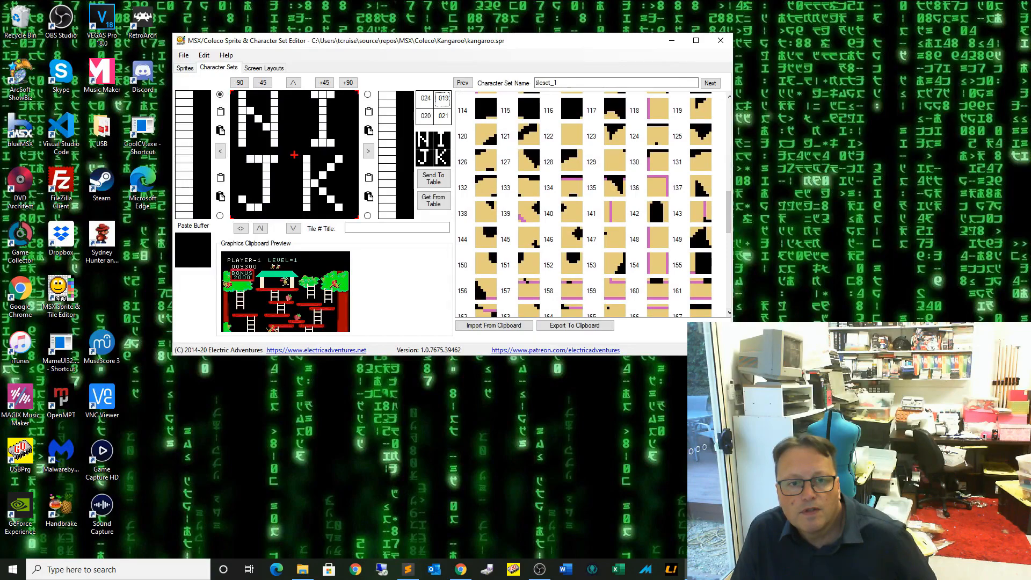
{"action": "scroll", "coordinate": [585, 204], "scroll_direction": "down", "scroll_amount": 2}
{"action": "scroll", "coordinate": [585, 204], "scroll_direction": "down", "scroll_amount": 9}
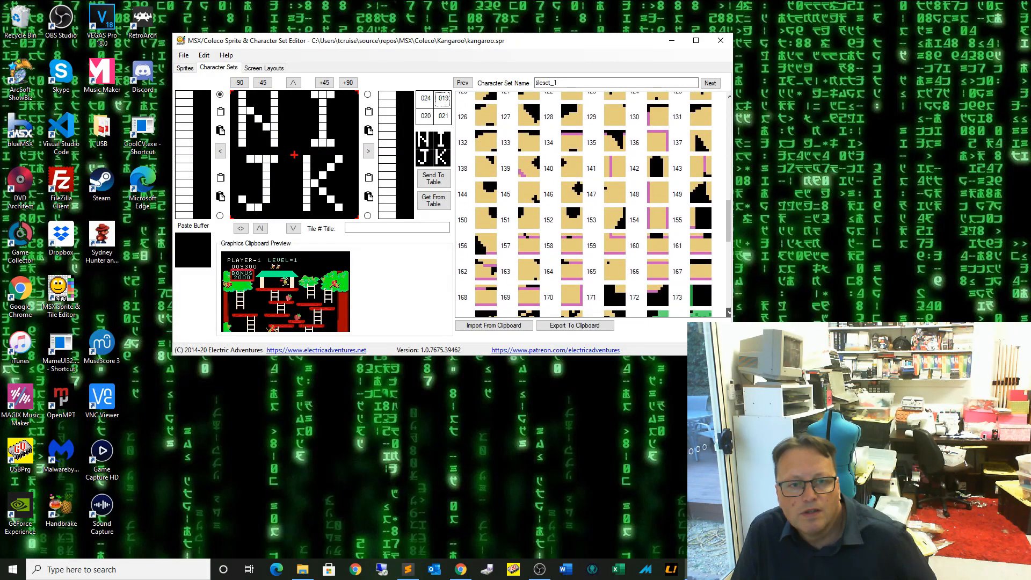
{"action": "scroll", "coordinate": [590, 204], "scroll_direction": "down", "scroll_amount": 4}
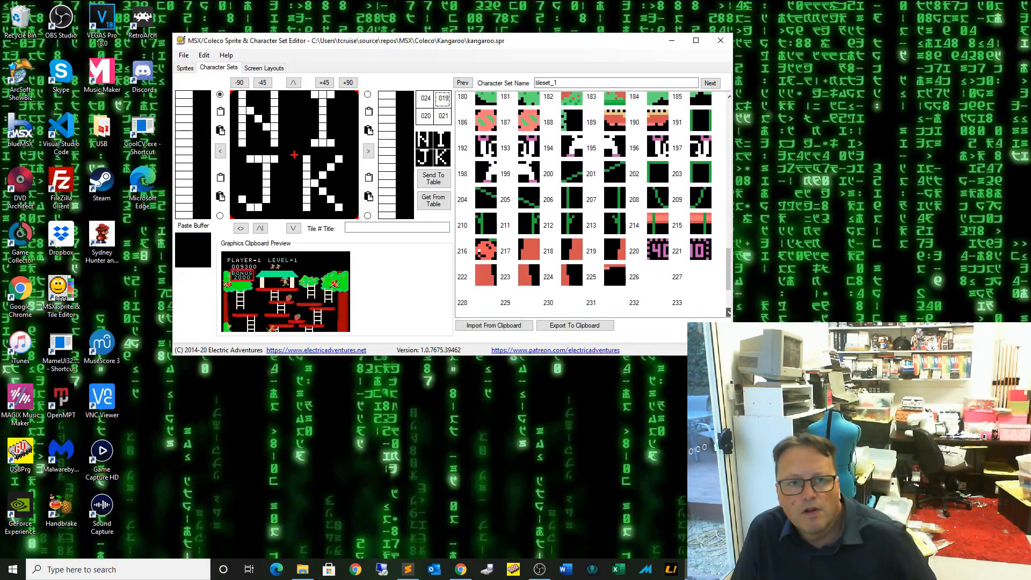
{"action": "scroll", "coordinate": [591, 204], "scroll_direction": "down", "scroll_amount": 1}
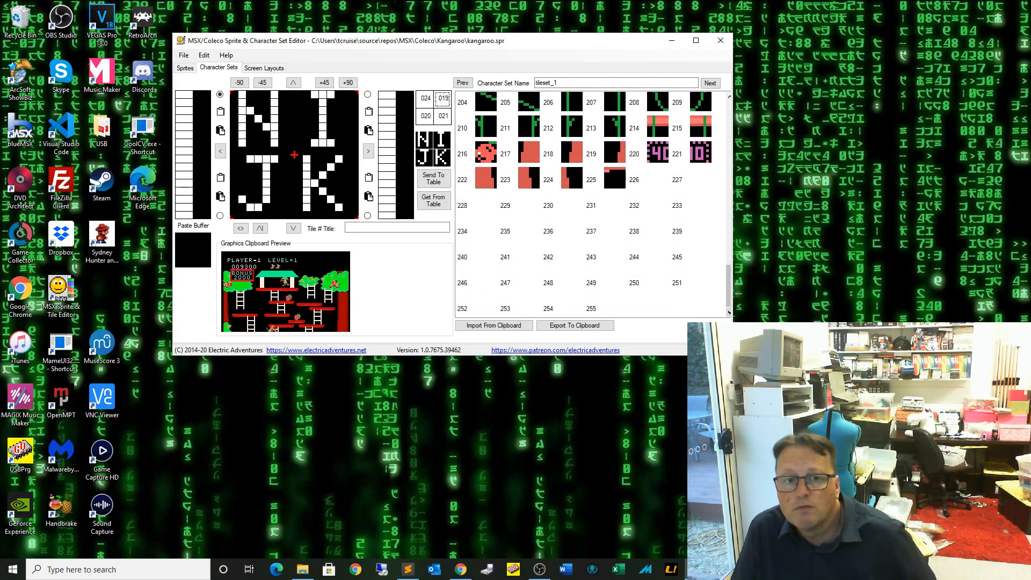
Step: View the Kangaroo project's Title, Stage01, Stage02, Stage03 and Stage04 screen layouts and look through the tileset_1 tiles
{"action": "left_click", "coordinate": [263, 68]}
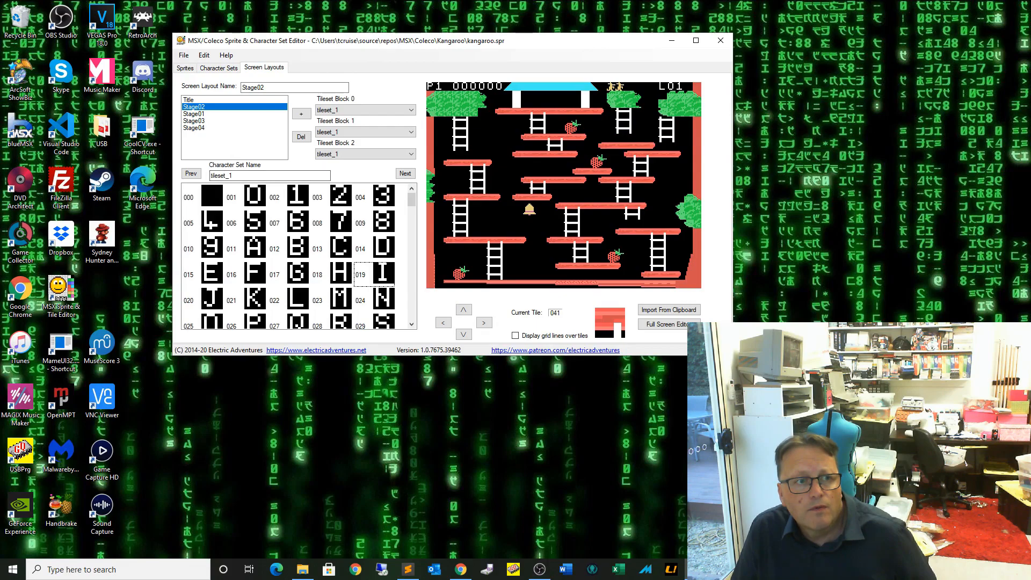
{"action": "left_click", "coordinate": [189, 100]}
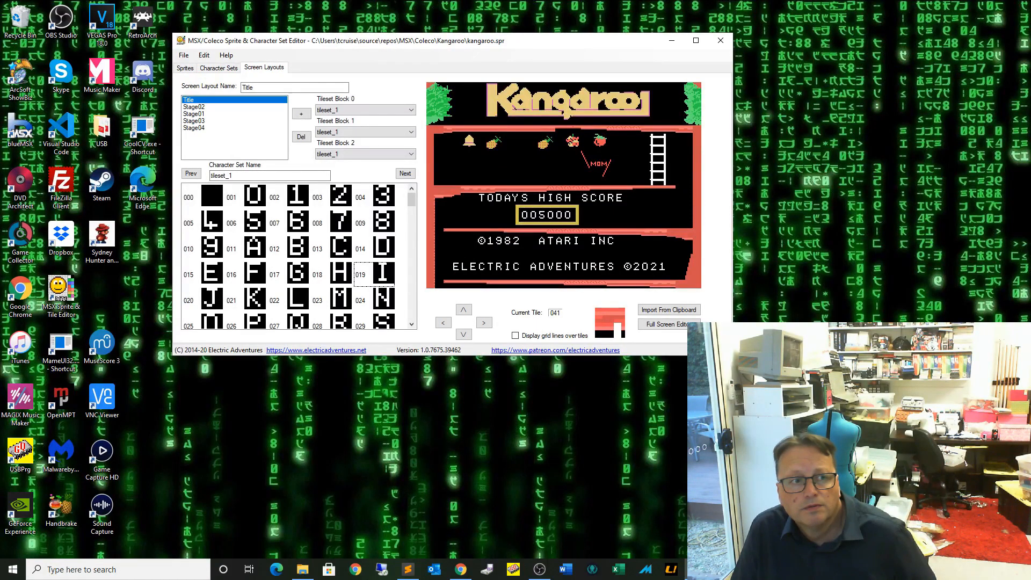
{"action": "left_click", "coordinate": [194, 114]}
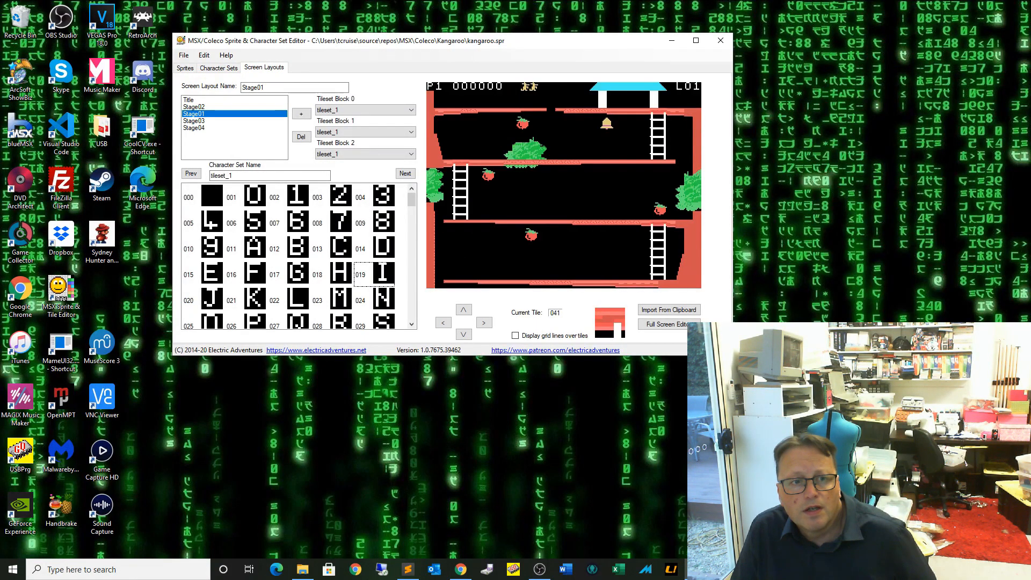
{"action": "left_click", "coordinate": [194, 107]}
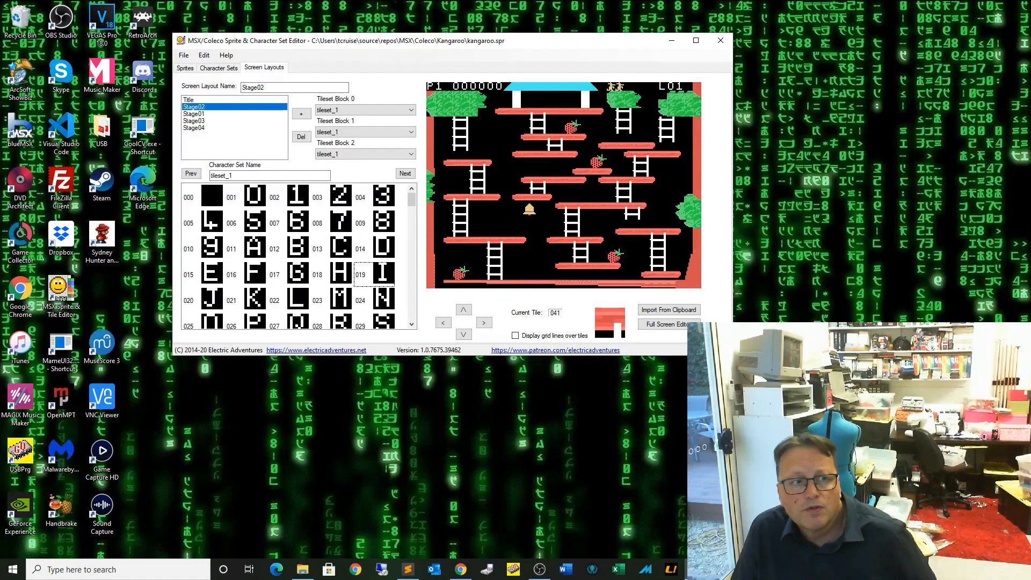
{"action": "left_click", "coordinate": [194, 121]}
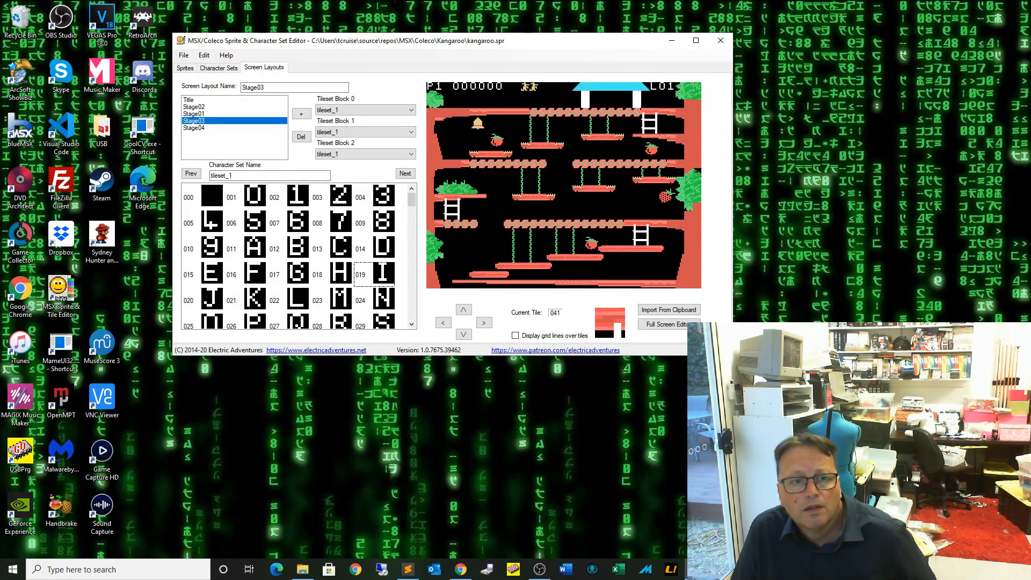
{"action": "left_click", "coordinate": [194, 128]}
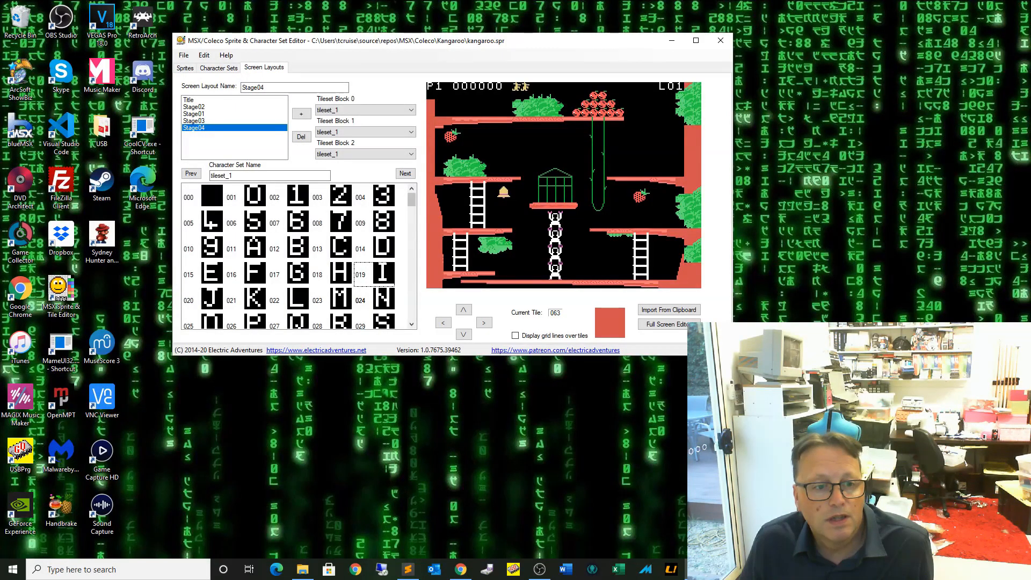
{"action": "scroll", "coordinate": [298, 255], "scroll_direction": "down", "scroll_amount": 6}
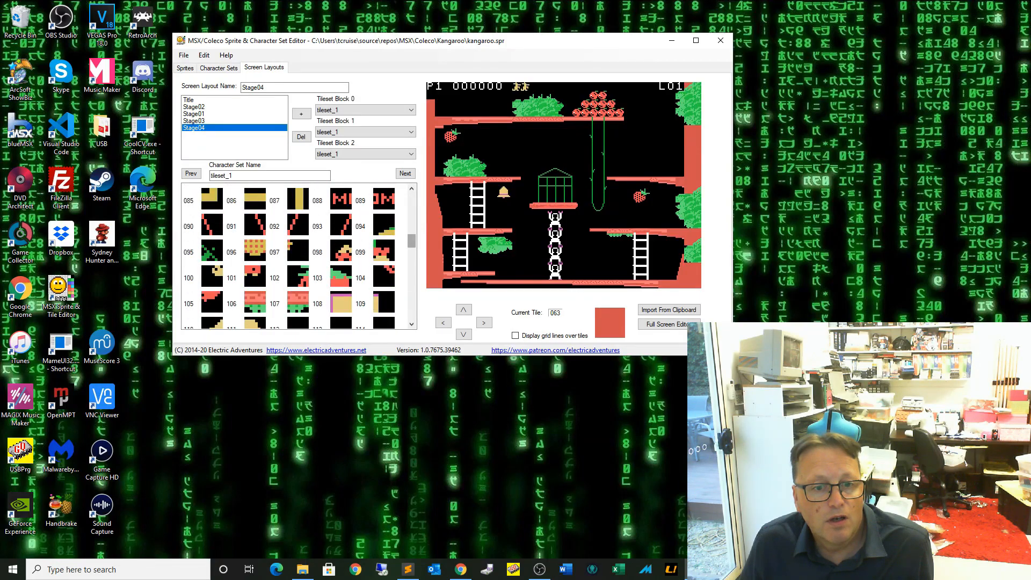
{"action": "scroll", "coordinate": [298, 255], "scroll_direction": "up", "scroll_amount": 6}
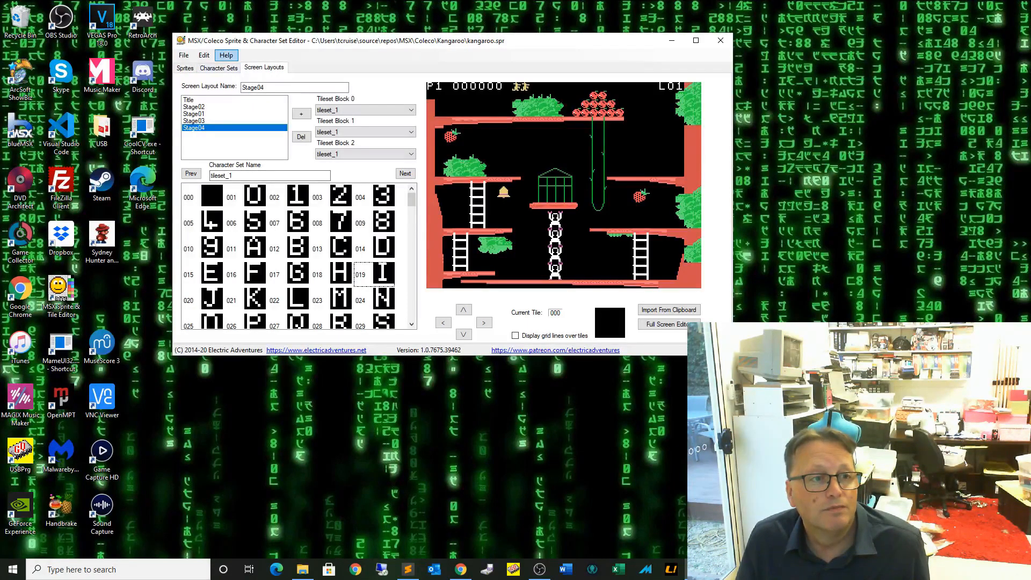
Step: View the editor's About information with its donation and website links, and close it again
{"action": "left_click", "coordinate": [226, 55]}
{"action": "left_click", "coordinate": [243, 68]}
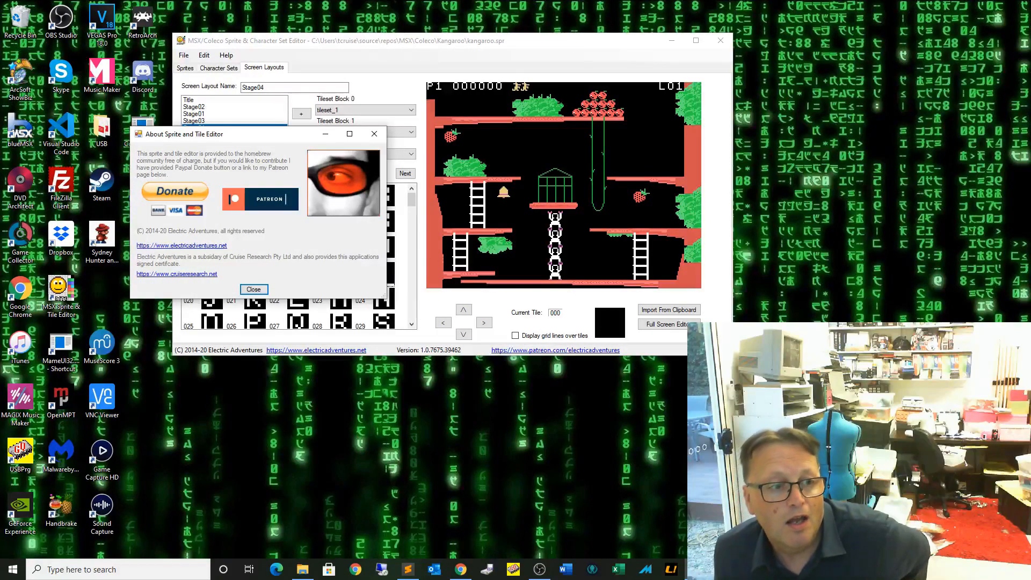
{"action": "left_click", "coordinate": [253, 290]}
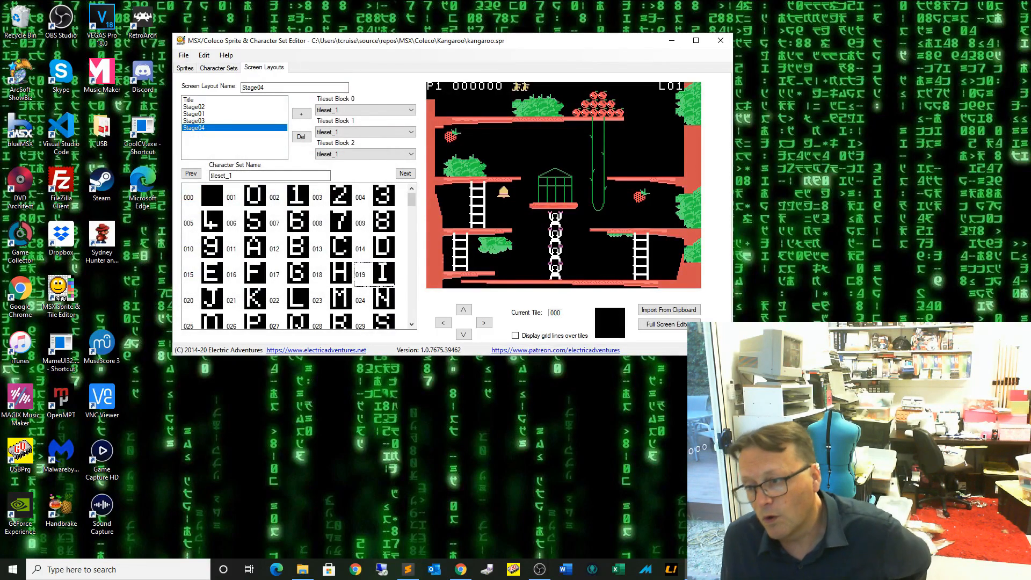